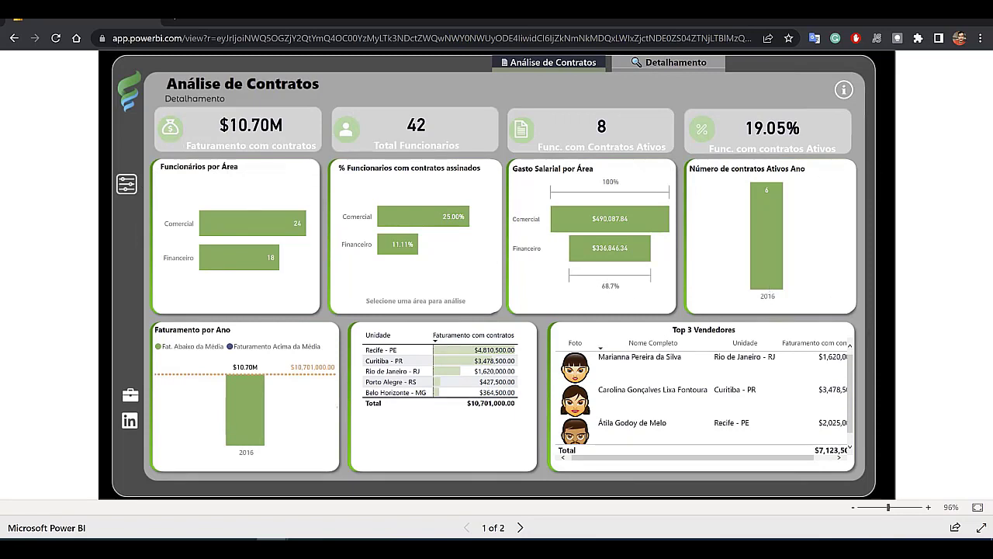
# Filter the contract dashboard to the Curitiba - PR and Campinas - SP units and apply the selection.
pyautogui.click(127, 184)
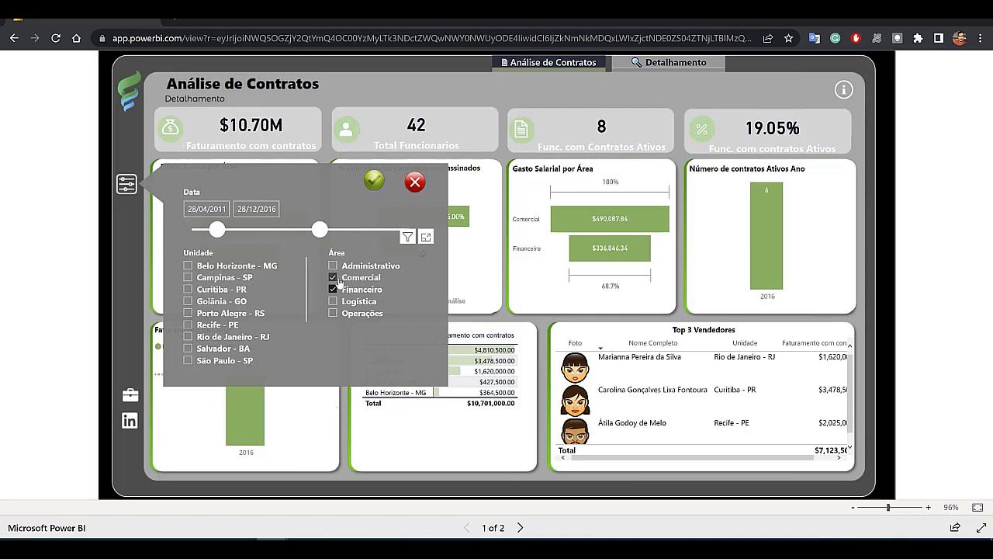
pyautogui.click(189, 291)
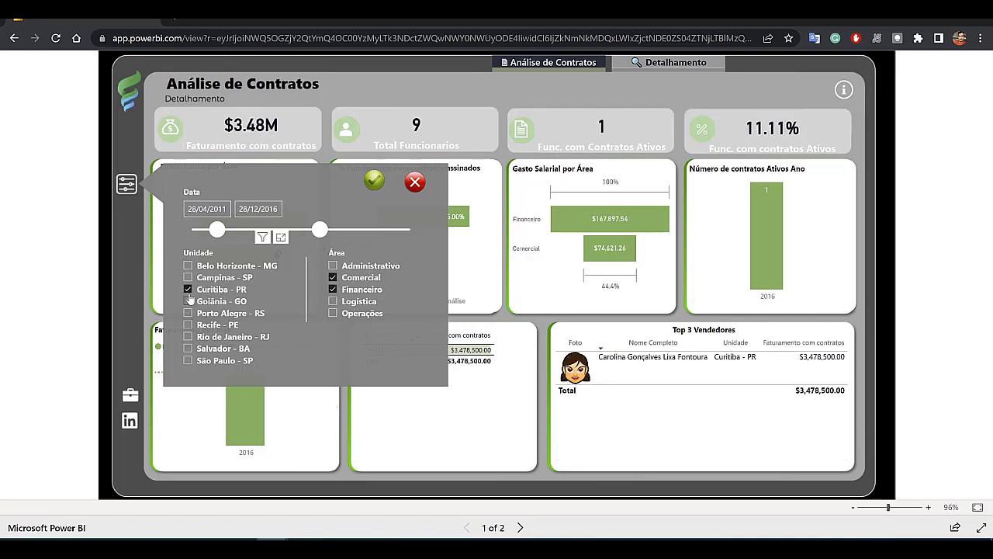
pyautogui.click(188, 278)
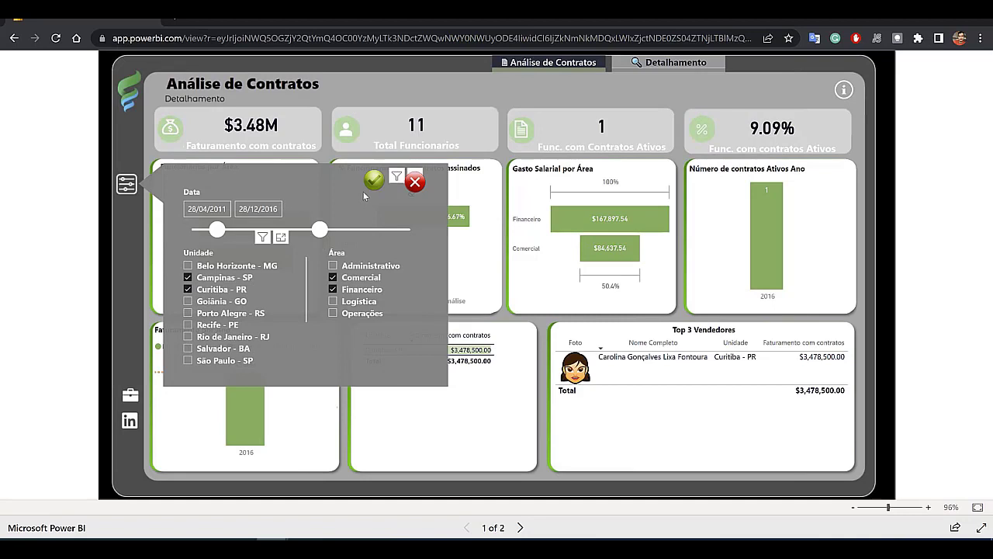
pyautogui.click(374, 181)
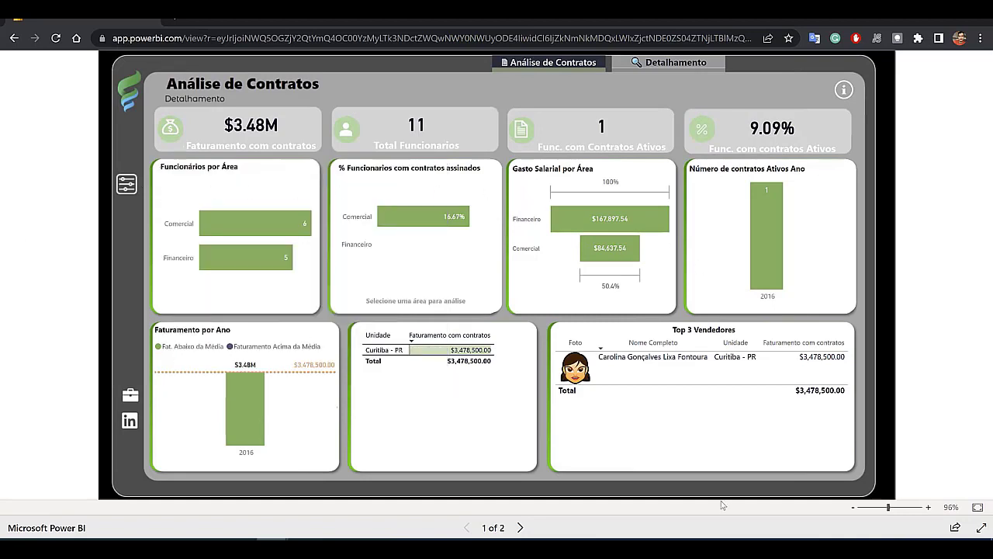
# Clear all date, unit and area filters from the dashboard and leave the filter pane closed.
pyautogui.click(127, 184)
pyautogui.click(415, 182)
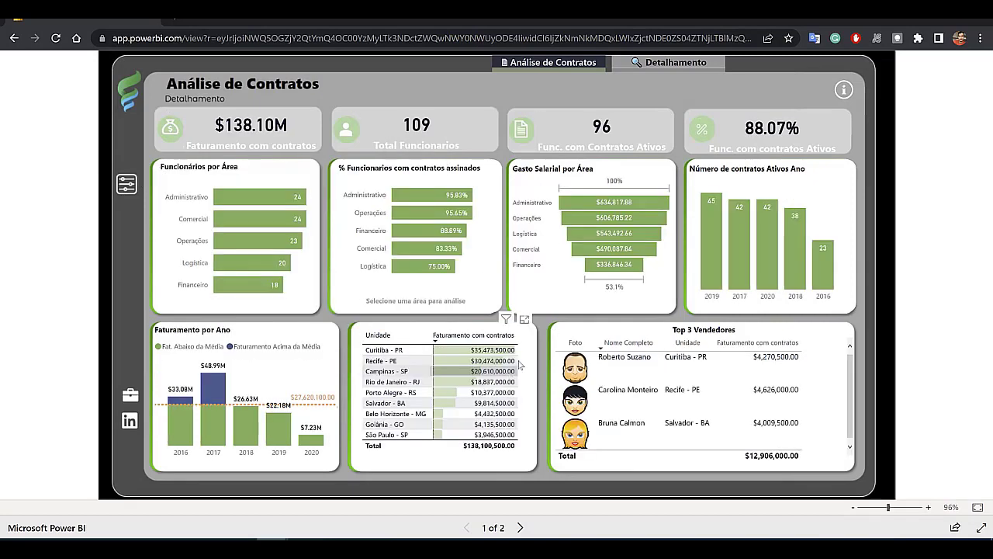
pyautogui.click(127, 184)
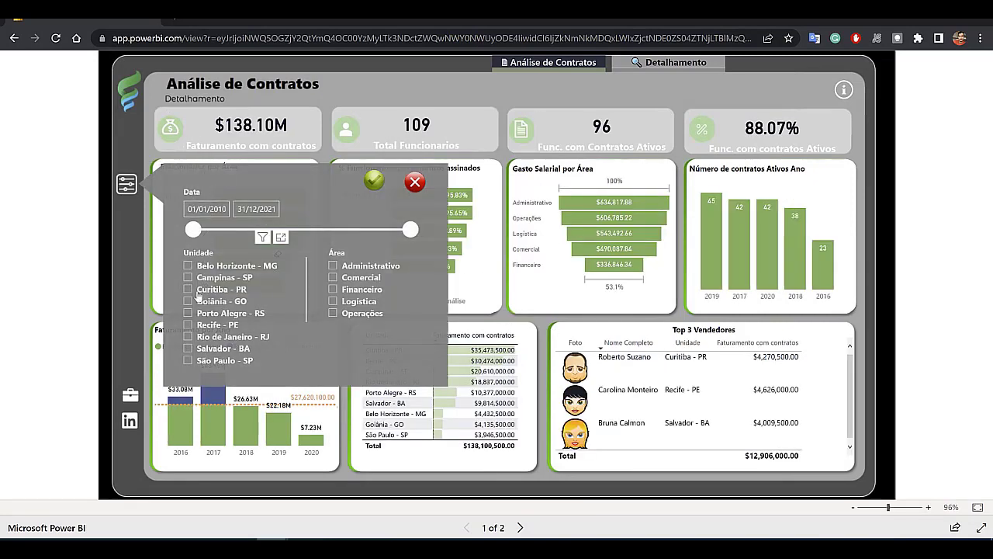
pyautogui.click(415, 182)
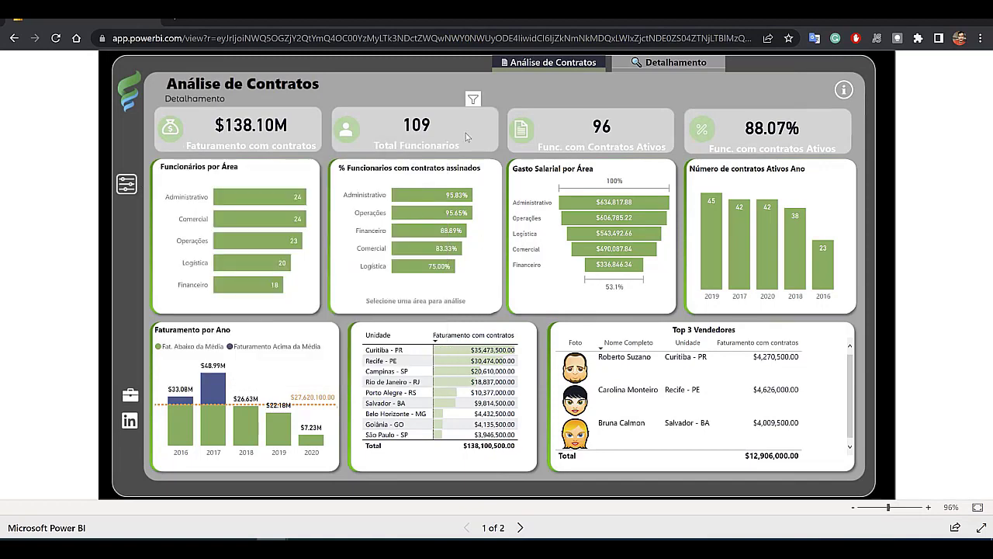
# Read the dashboard's information note about the Top 3 Vendedores, and close it.
pyautogui.click(845, 91)
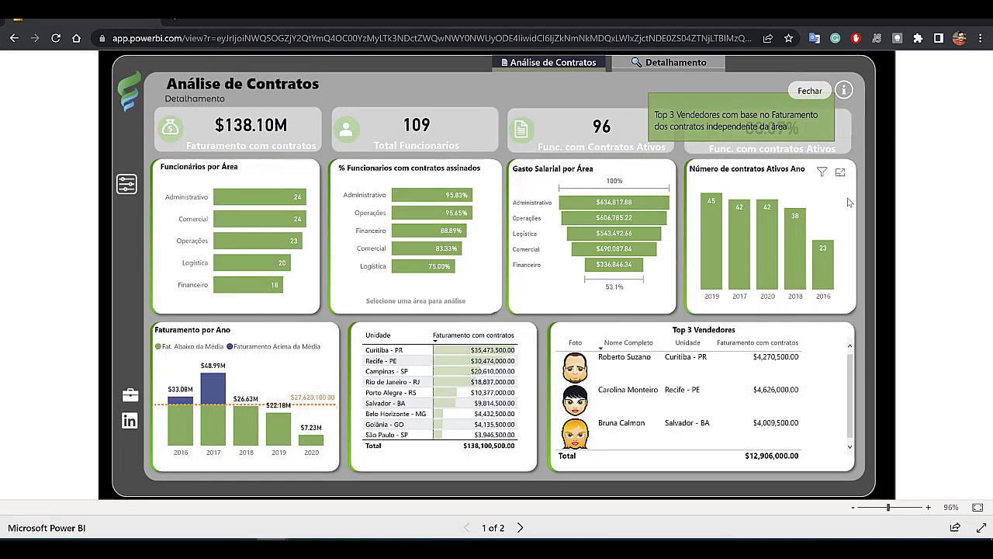
pyautogui.click(811, 90)
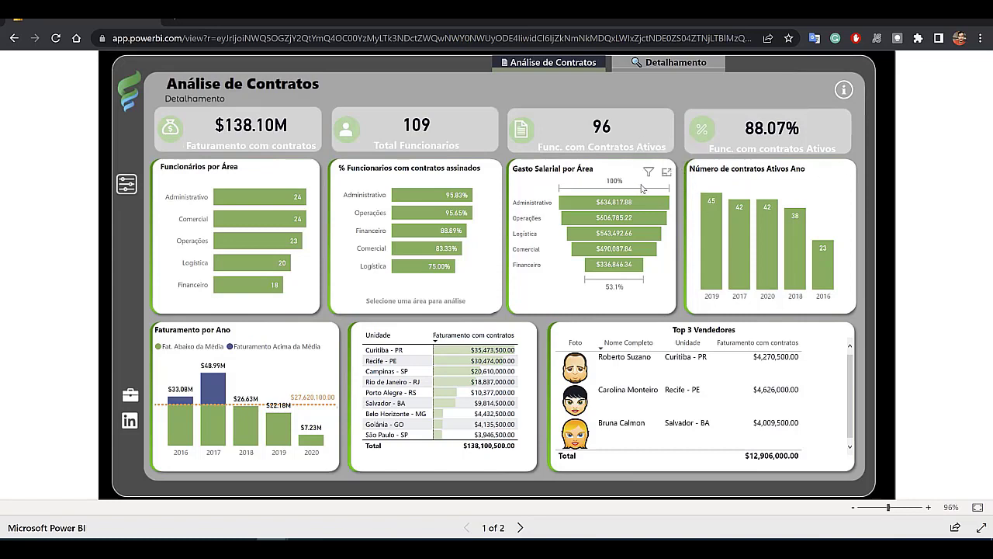
# Check the drill-through options of the Administrativo bar in the signed contracts chart without drilling through.
pyautogui.rightClick(413, 201)
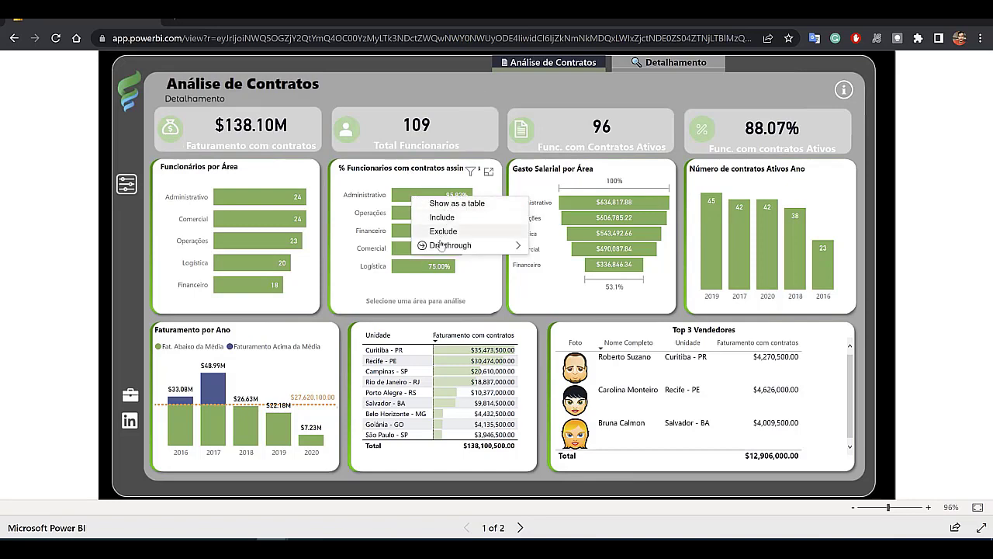
pyautogui.moveTo(461, 247)
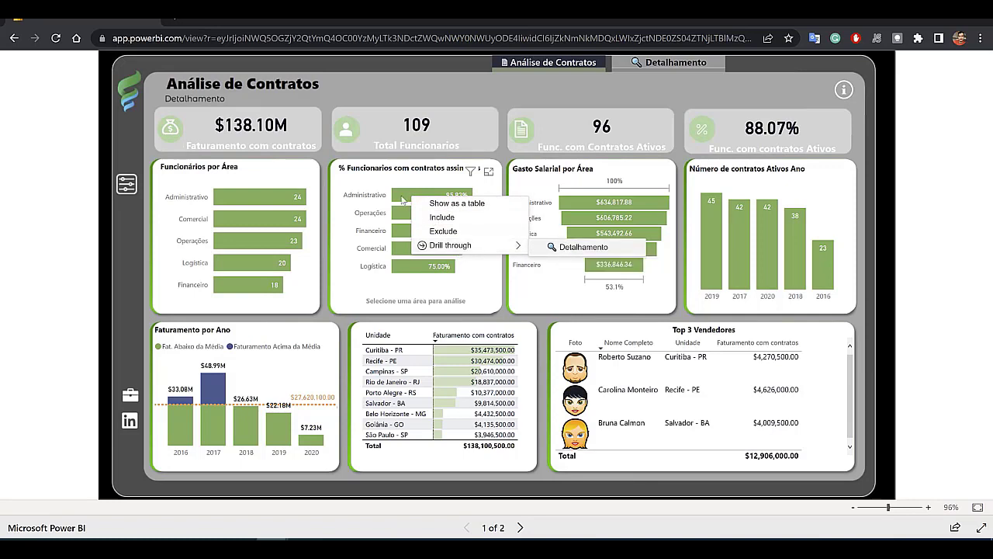
pyautogui.click(360, 180)
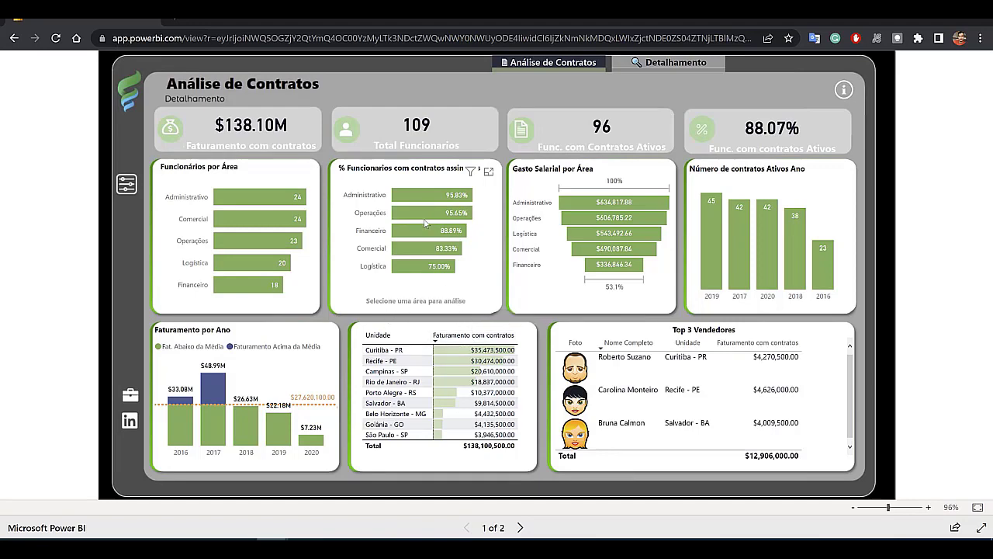
# Drill through to the Detalhamento page for the Operações area, and return to the Análise de Contratos page.
pyautogui.click(403, 195)
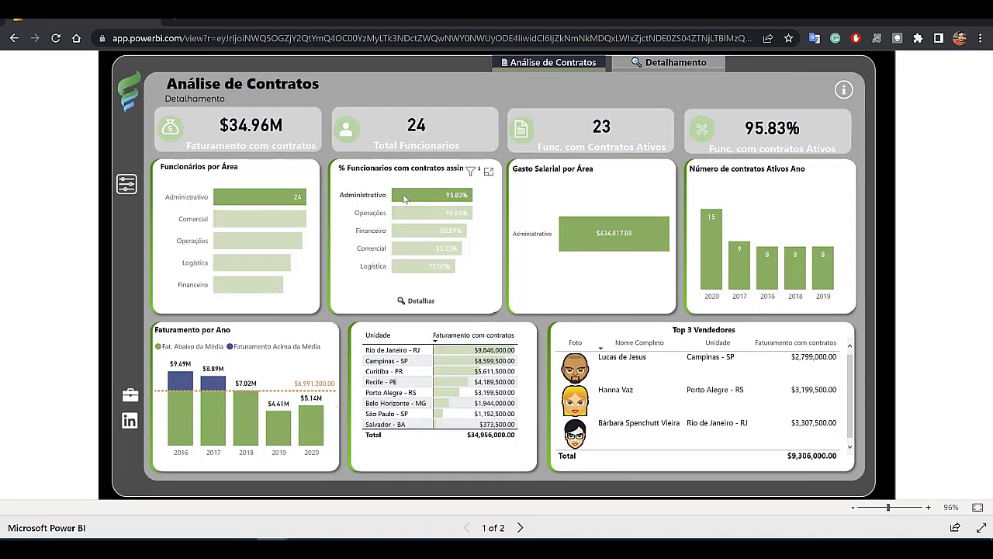
pyautogui.moveTo(403, 199)
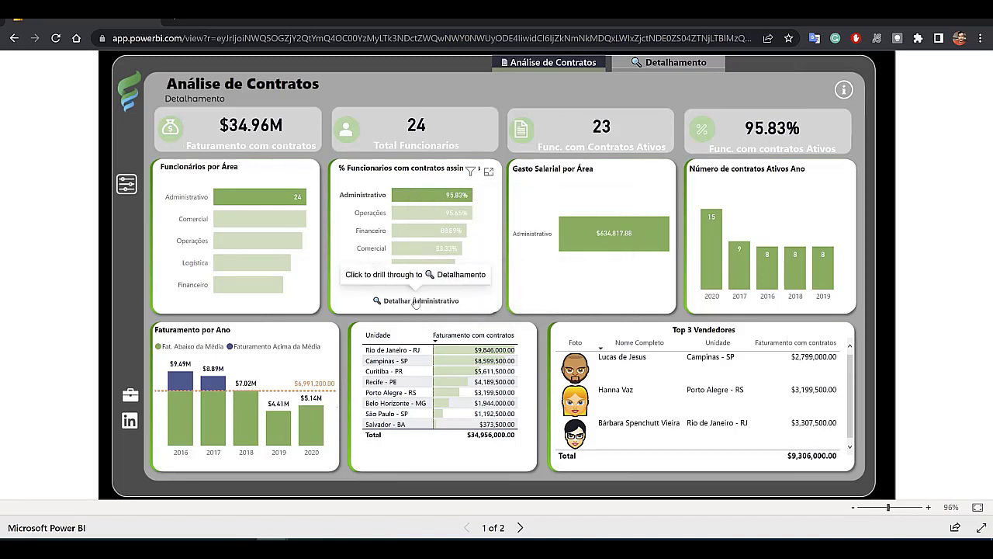
pyautogui.click(413, 215)
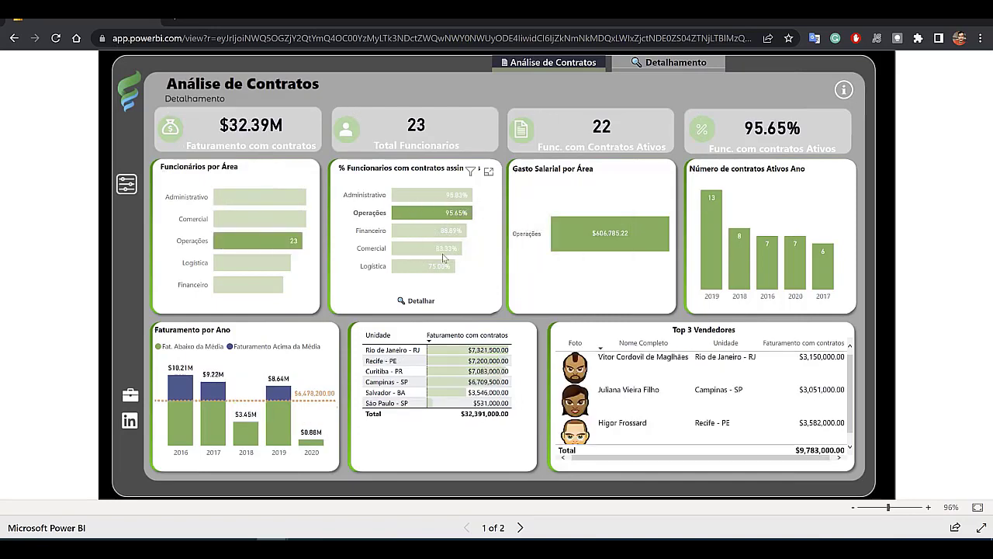
pyautogui.click(420, 303)
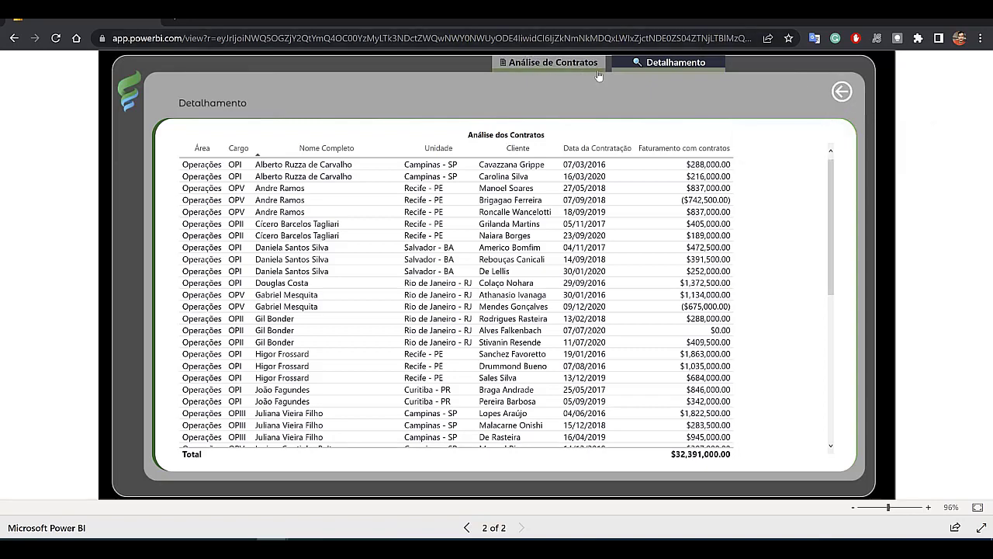
pyautogui.click(508, 65)
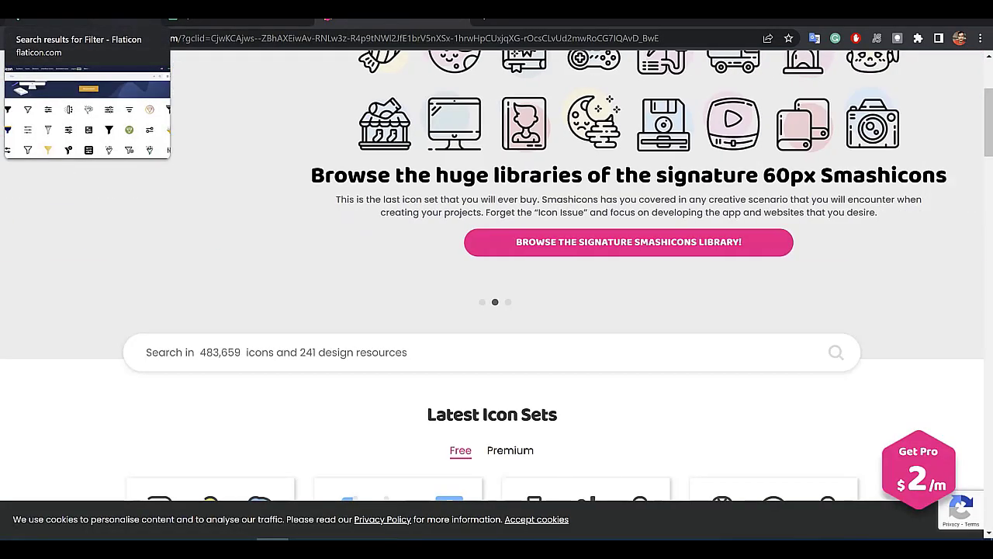
# Switch to the Flaticon results for "filter", browse the icons and download the one with three horizontal sliders.
pyautogui.click(84, 17)
pyautogui.scroll(3, 468, 326)
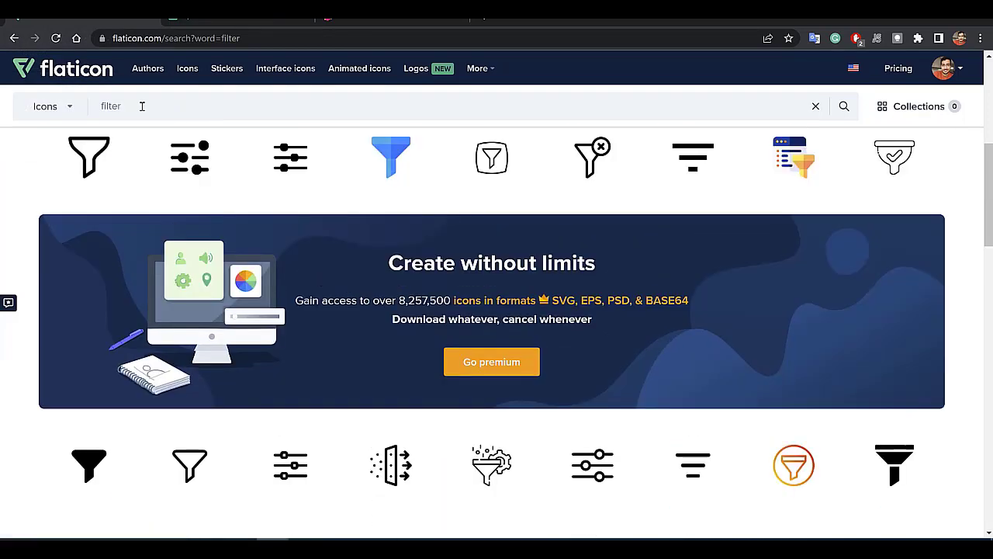
pyautogui.scroll(-3, 350, 357)
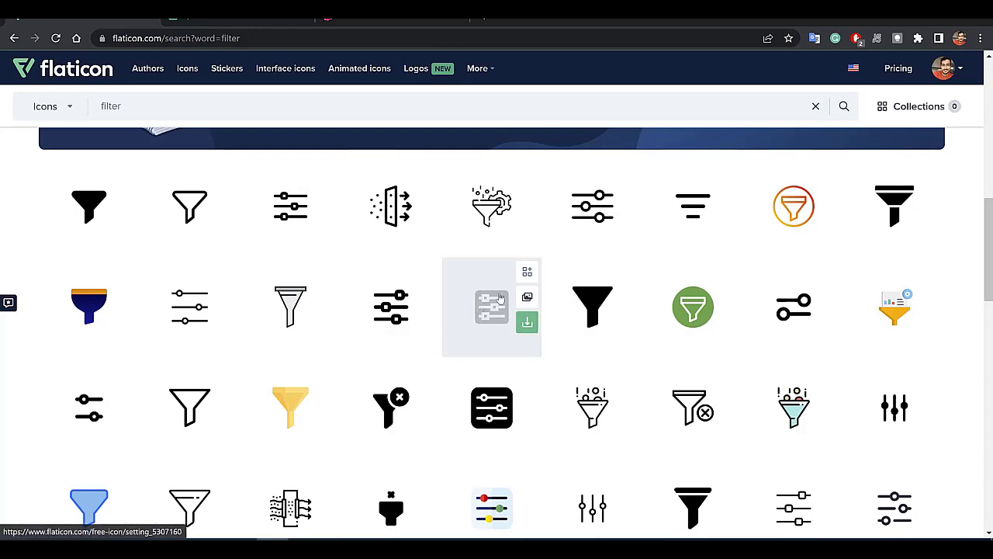
pyautogui.scroll(-1, 475, 265)
pyautogui.scroll(-1, 478, 311)
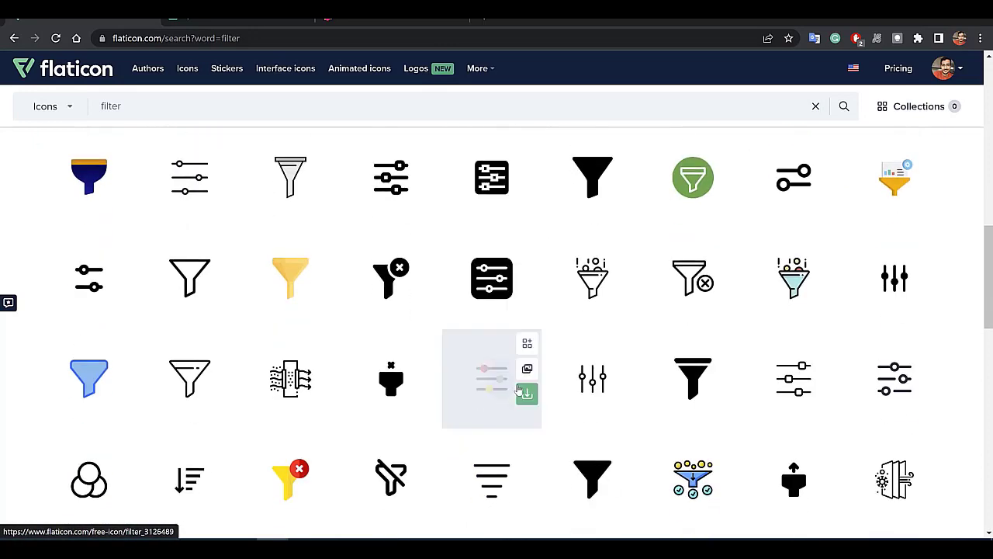
pyautogui.scroll(-2, 525, 386)
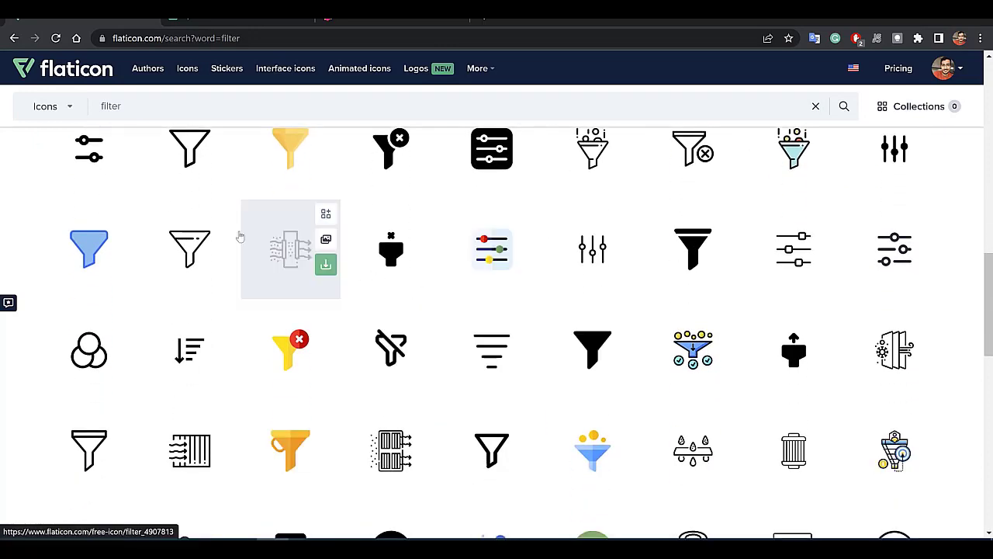
pyautogui.scroll(-3, 656, 365)
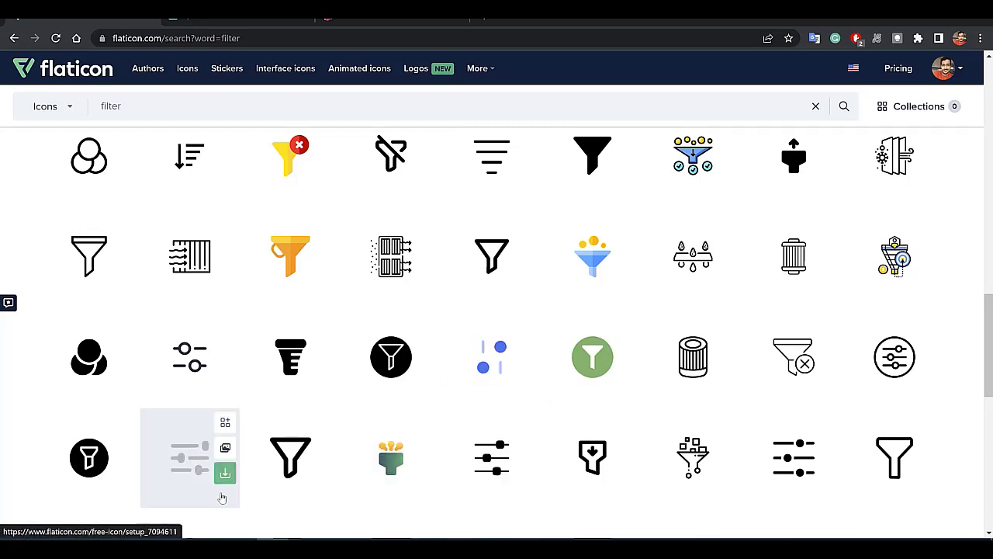
pyautogui.click(226, 474)
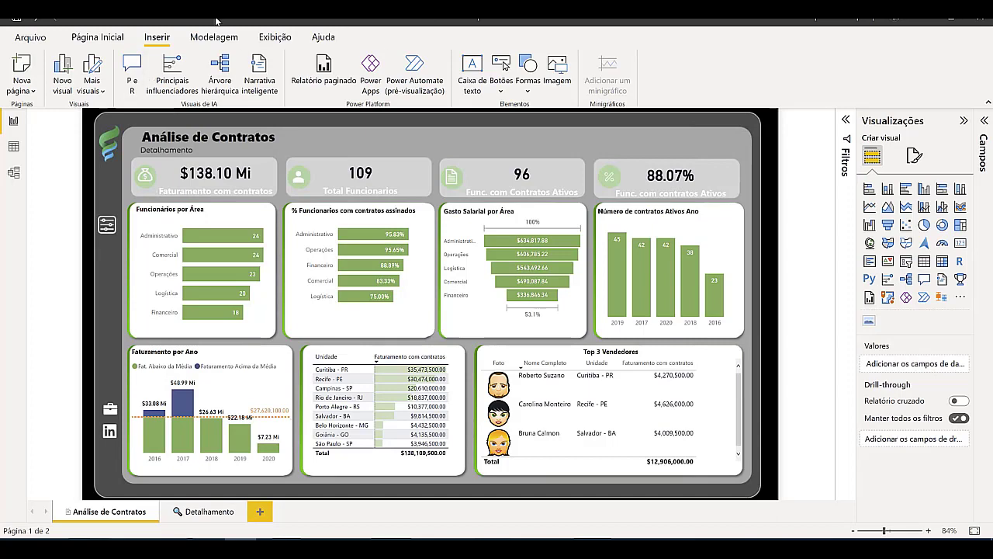
# Add a bookmark of the unfiltered Análise de Contratos page in Power BI Desktop and name it "Painel sem Filtro".
pyautogui.click(267, 39)
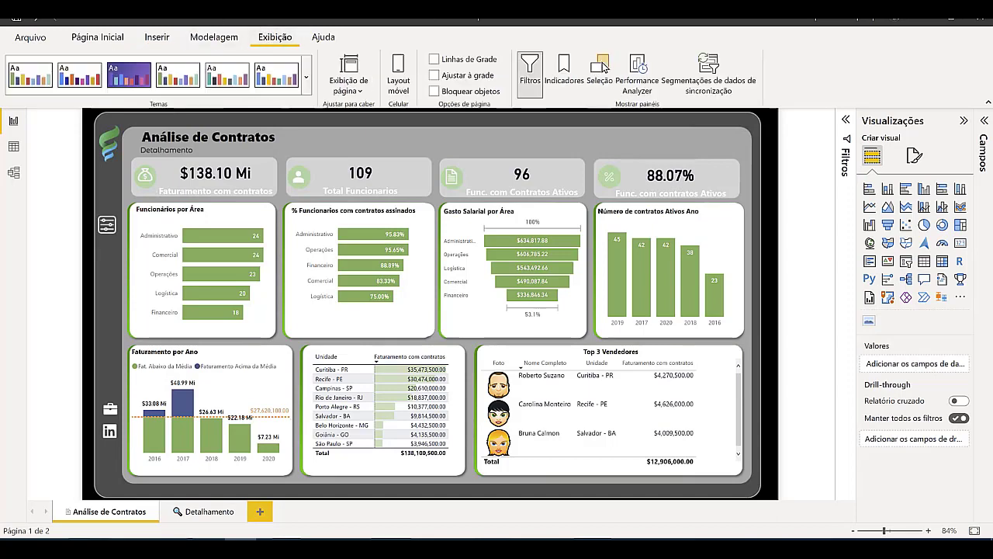
pyautogui.click(564, 72)
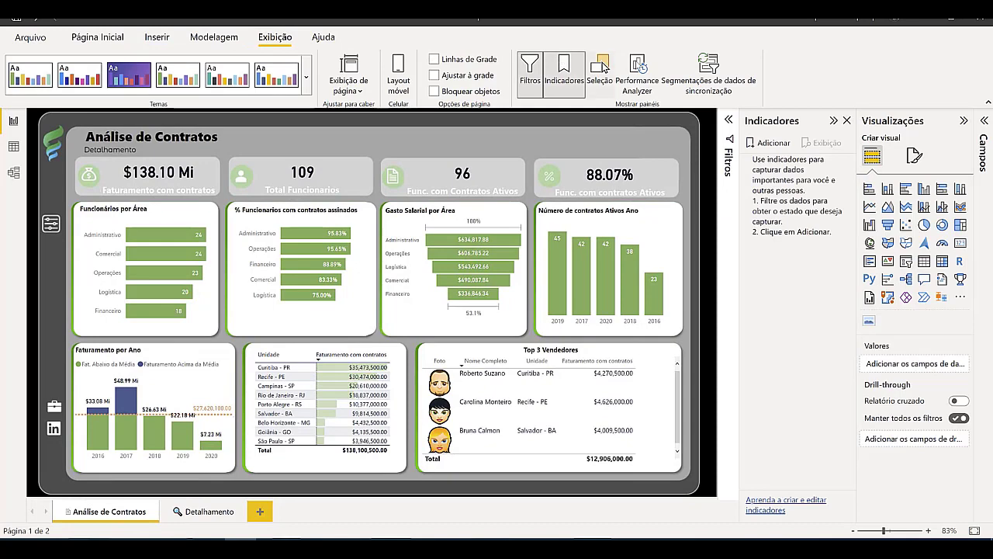
pyautogui.click(764, 144)
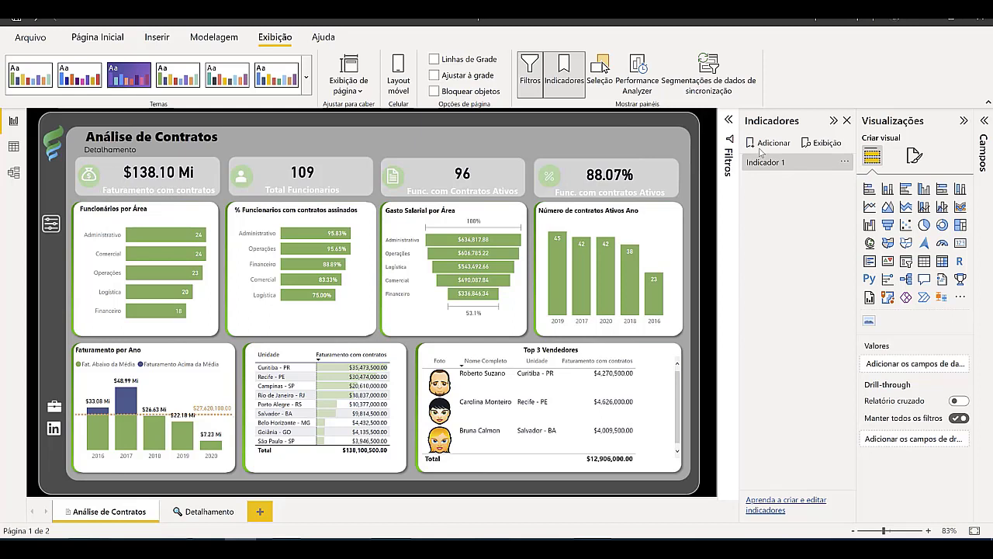
pyautogui.doubleClick(786, 166)
pyautogui.write('Painel')
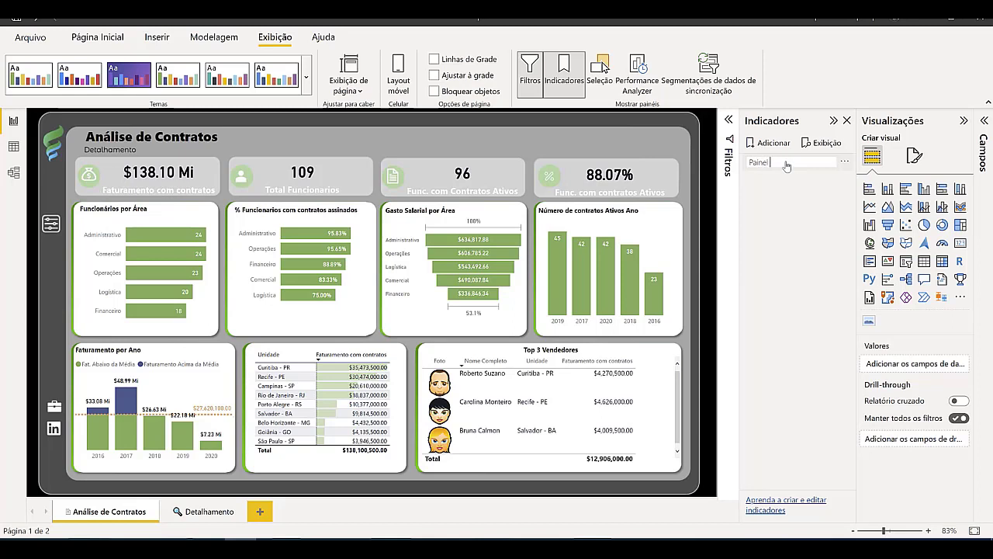
pyautogui.write(' sem filtro')
pyautogui.press('Return')
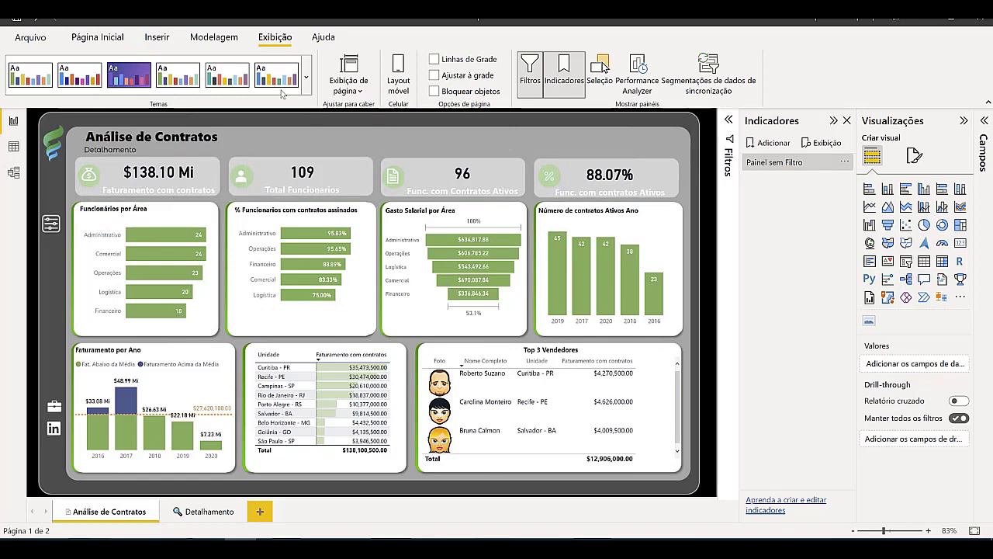
# Insert a rectangle shape and place it over the Funcionários por Área chart, beside the sidebar's filter icon.
pyautogui.click(158, 39)
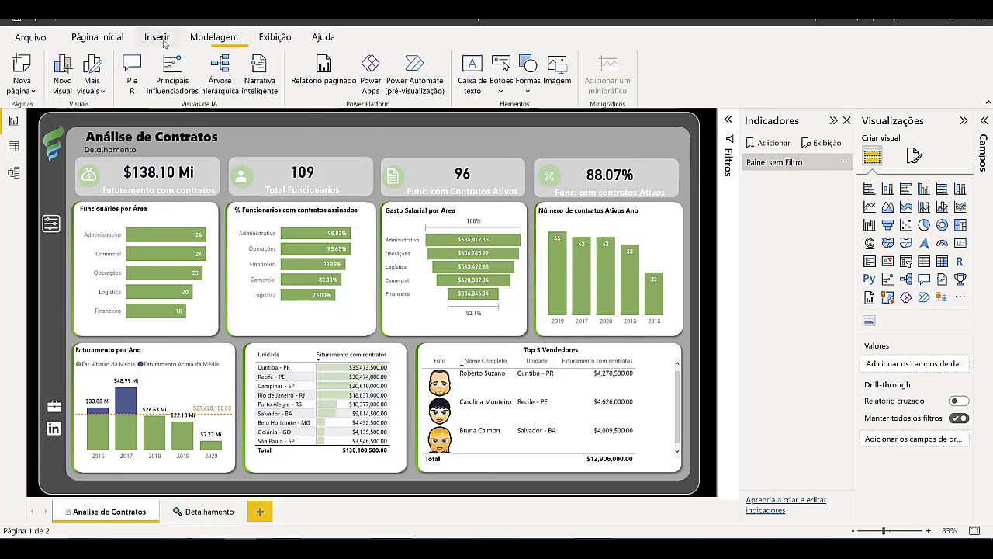
pyautogui.click(527, 82)
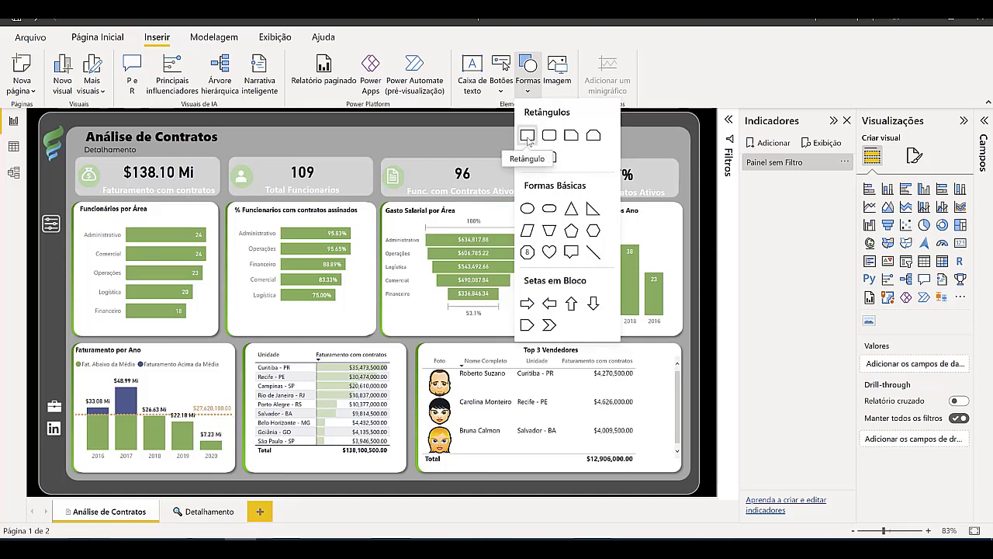
pyautogui.click(527, 136)
pyautogui.moveTo(188, 225); pyautogui.dragTo(185, 252)
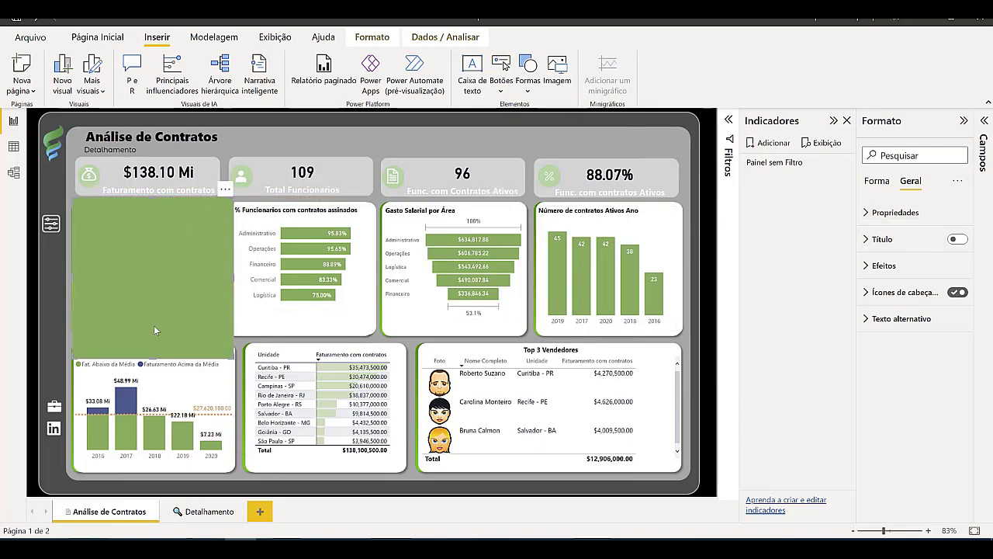
# Fill the rectangle with a dark grey theme colour at 5% transparency.
pyautogui.click(900, 265)
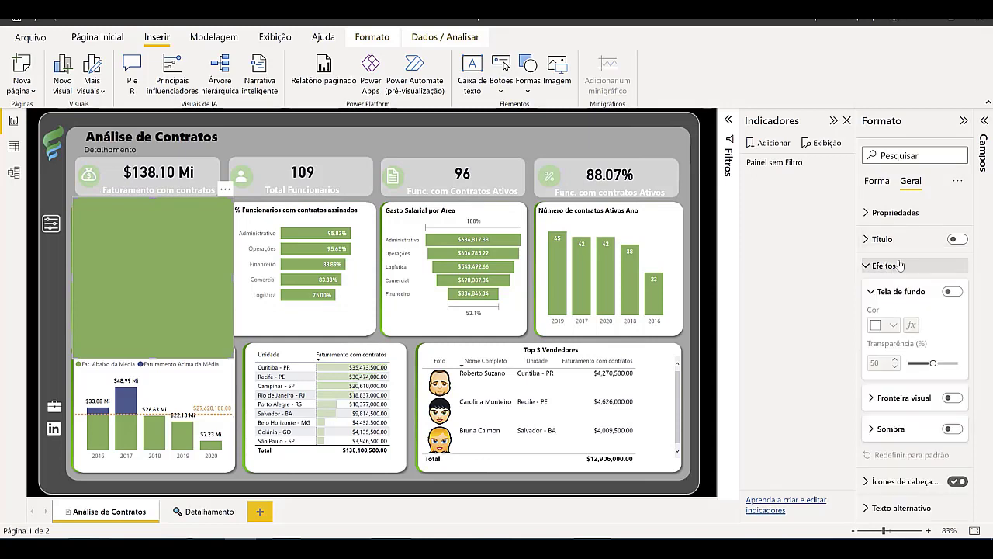
pyautogui.click(900, 264)
pyautogui.click(878, 181)
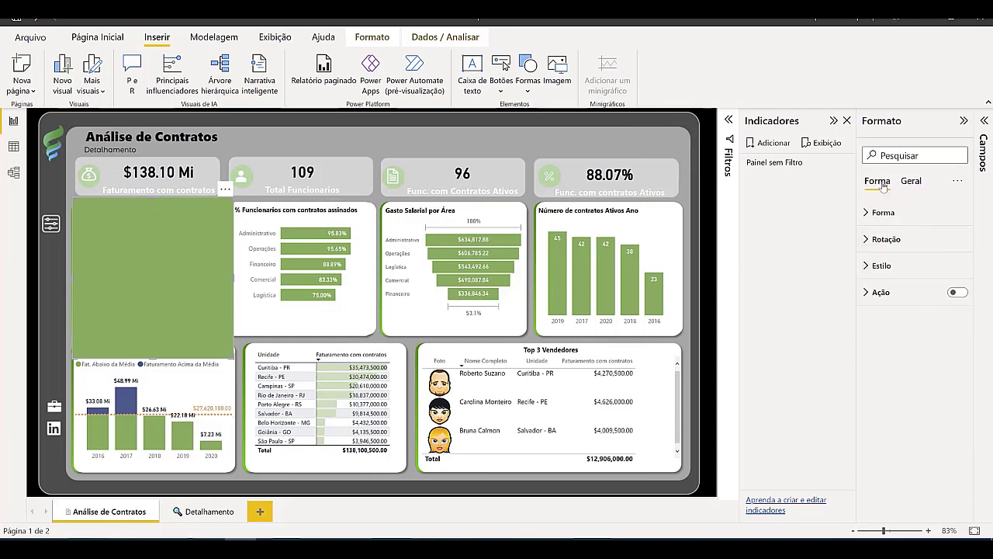
pyautogui.click(884, 265)
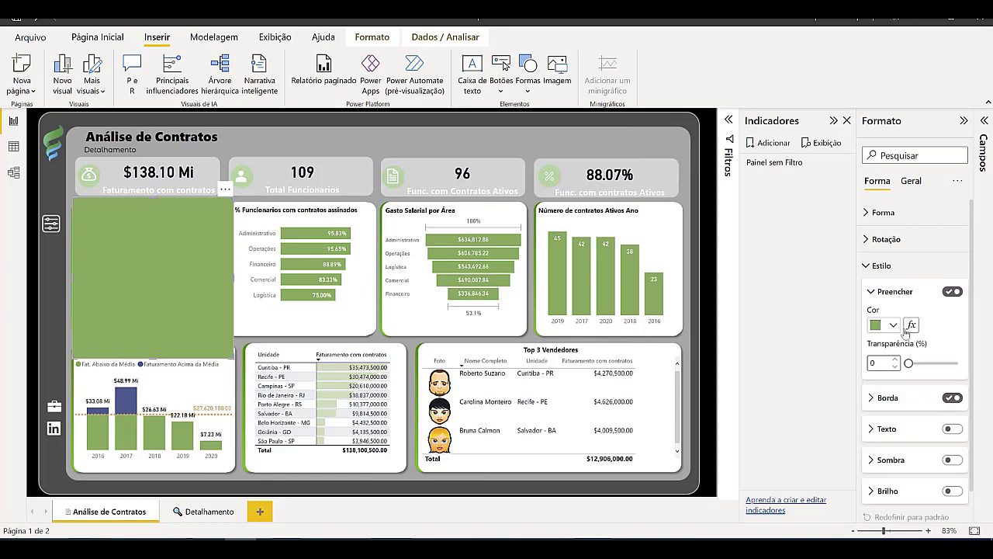
pyautogui.click(910, 363)
pyautogui.moveTo(909, 363); pyautogui.dragTo(911, 363)
pyautogui.click(892, 325)
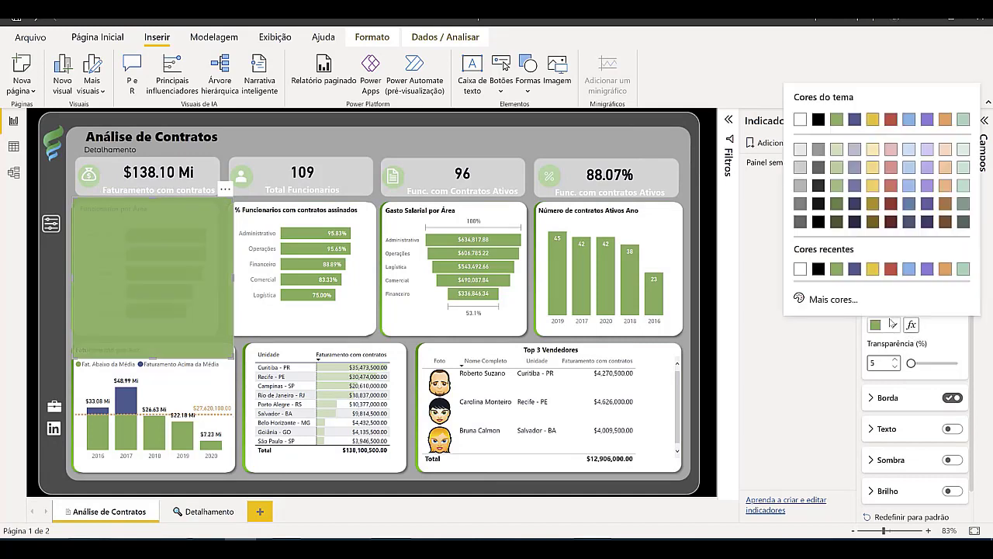
pyautogui.click(800, 203)
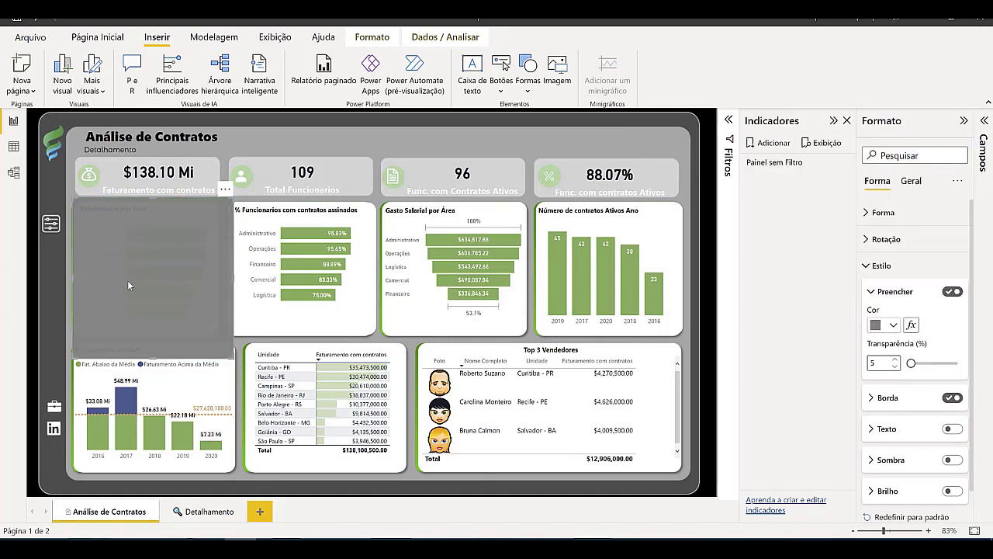
pyautogui.moveTo(132, 279); pyautogui.dragTo(141, 276)
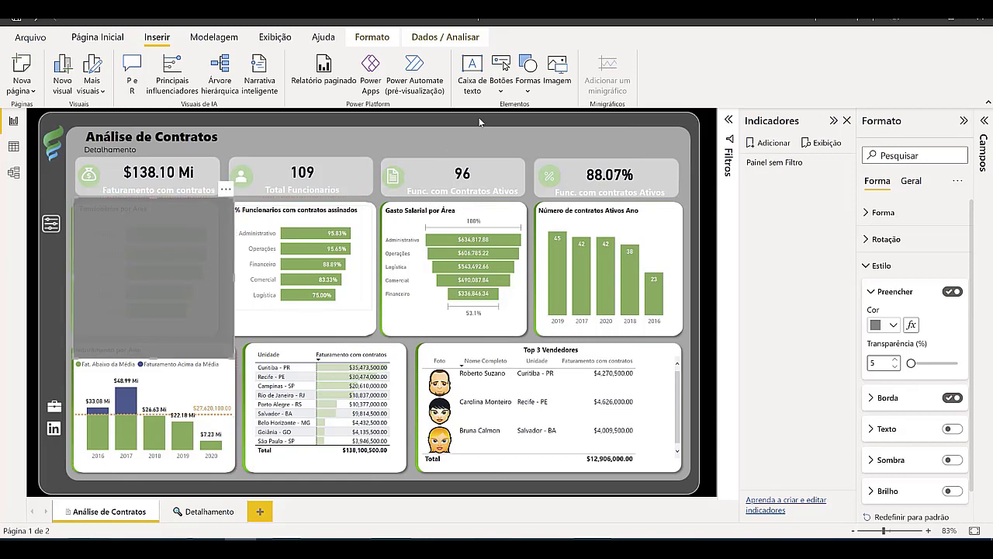
# Insert a right triangle shape over the grey rectangle and set its overall rotation to 45°.
pyautogui.click(529, 93)
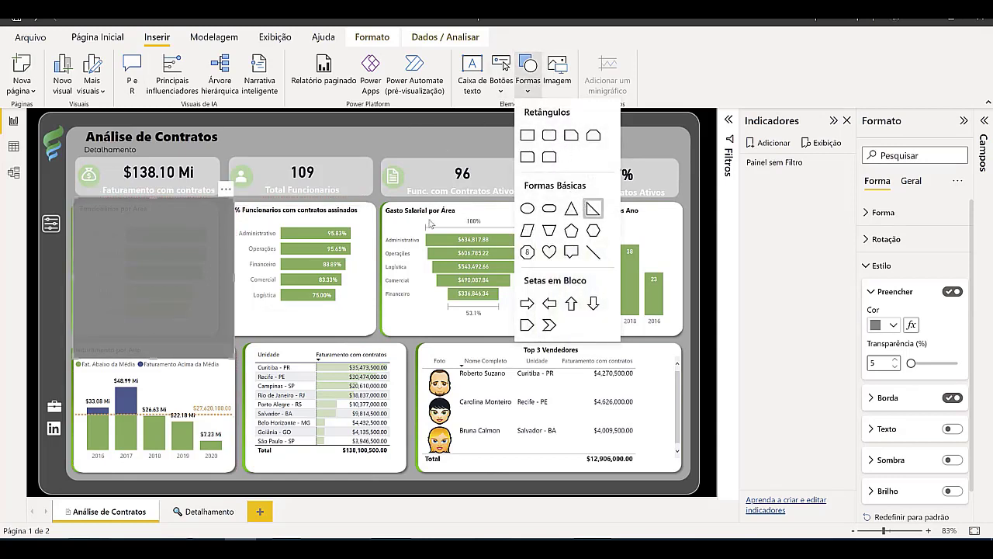
pyautogui.click(588, 207)
pyautogui.moveTo(82, 163); pyautogui.dragTo(149, 250)
pyautogui.click(877, 181)
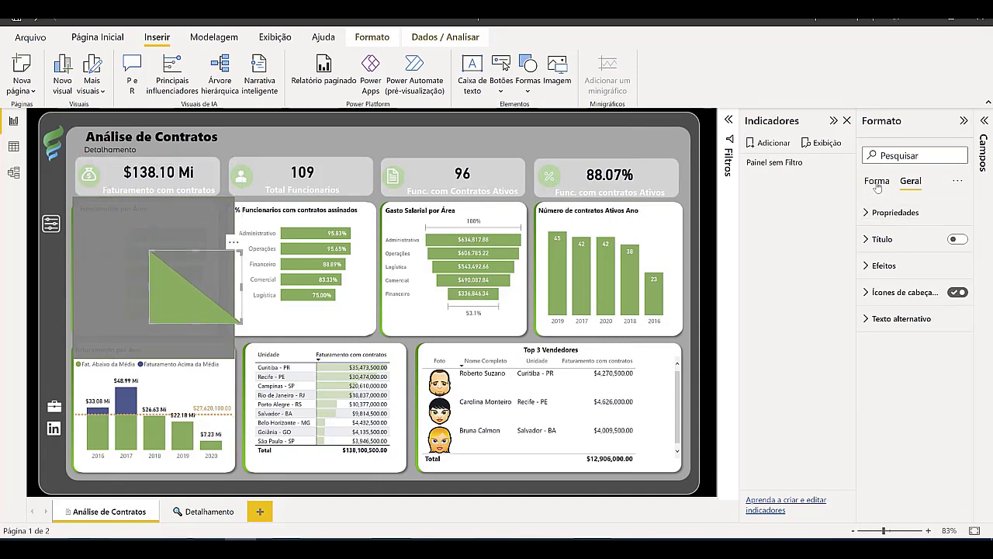
pyautogui.click(886, 239)
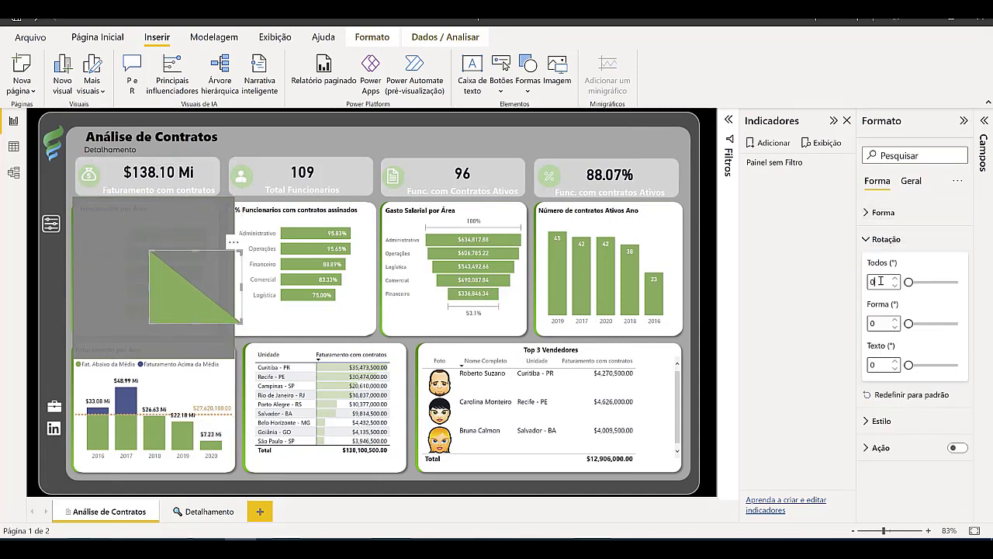
pyautogui.moveTo(881, 281); pyautogui.dragTo(862, 278)
pyautogui.write('45')
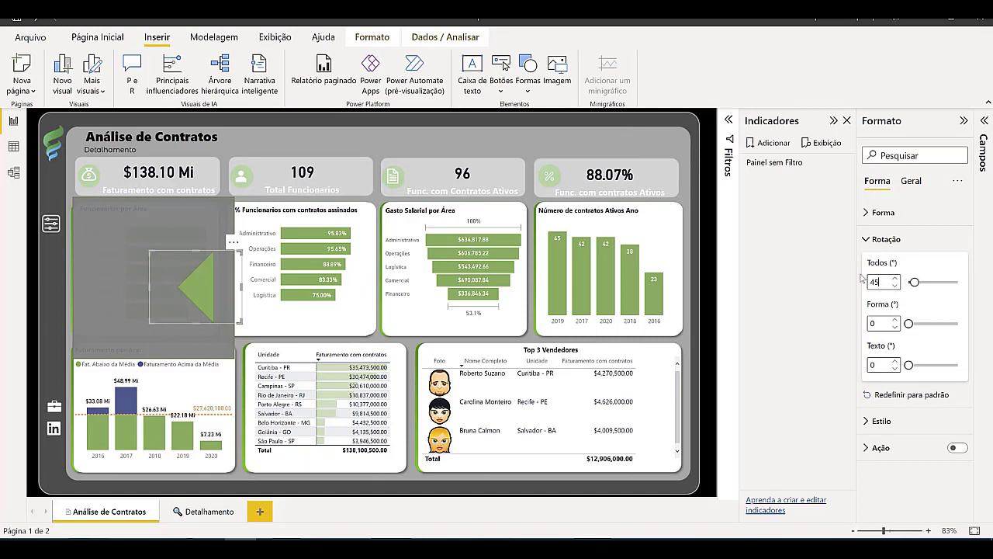
# Shrink the triangle and place it between the filter icon and the rectangle as a pointer, shifting the rectangle slightly to the right.
pyautogui.moveTo(133, 277); pyautogui.dragTo(76, 232)
pyautogui.moveTo(159, 244); pyautogui.dragTo(165, 247)
pyautogui.click(83, 230)
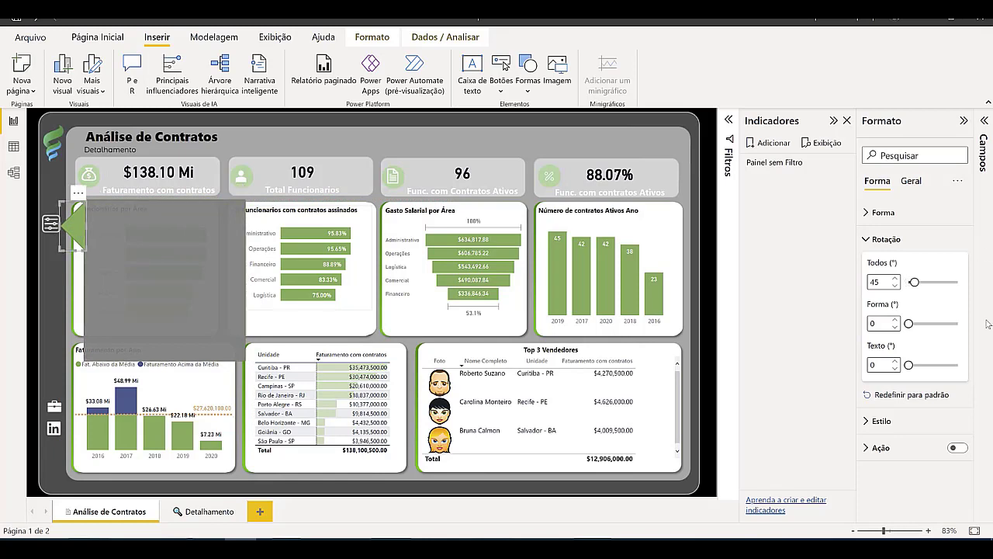
# Fill the triangle with the same dark grey as the rectangle and set its transparency to 4%.
pyautogui.click(877, 240)
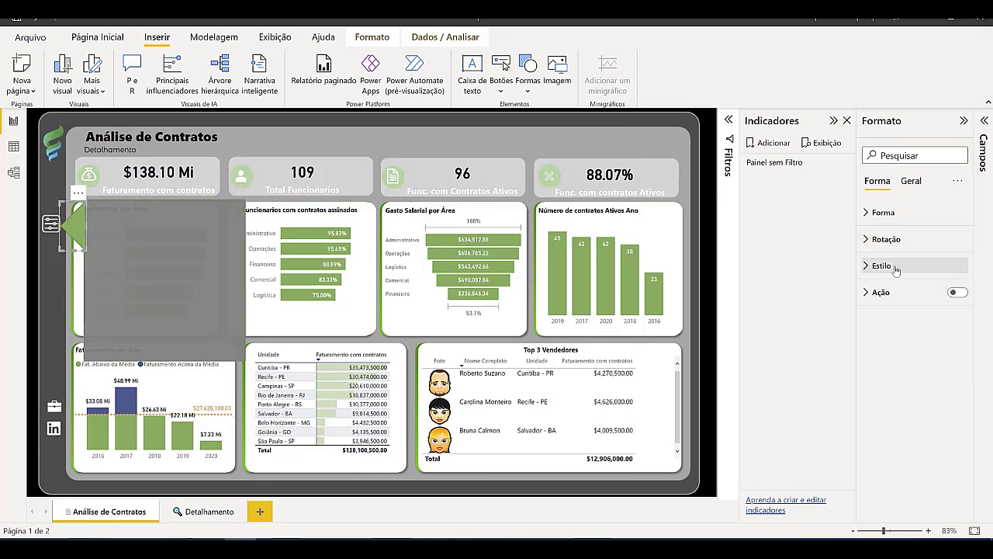
pyautogui.click(880, 265)
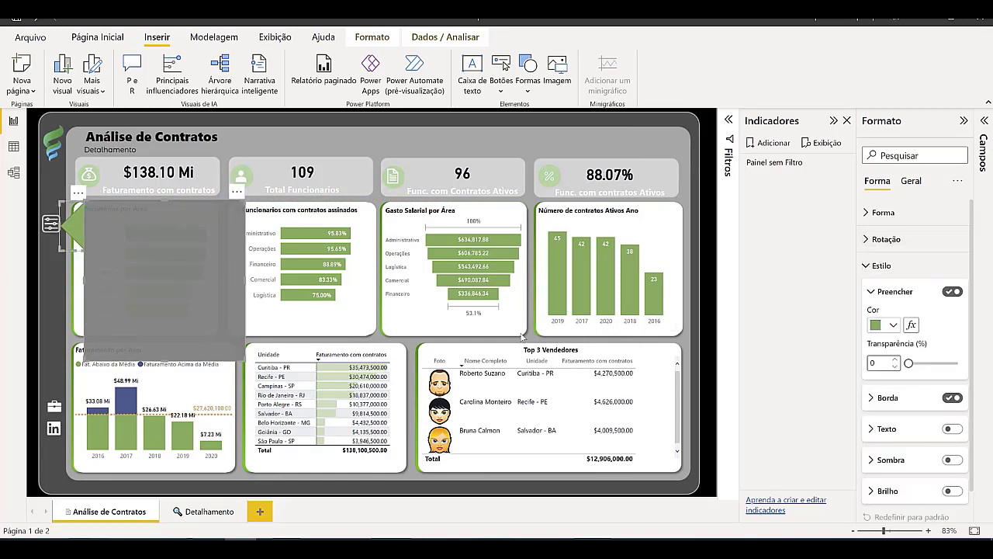
pyautogui.click(893, 324)
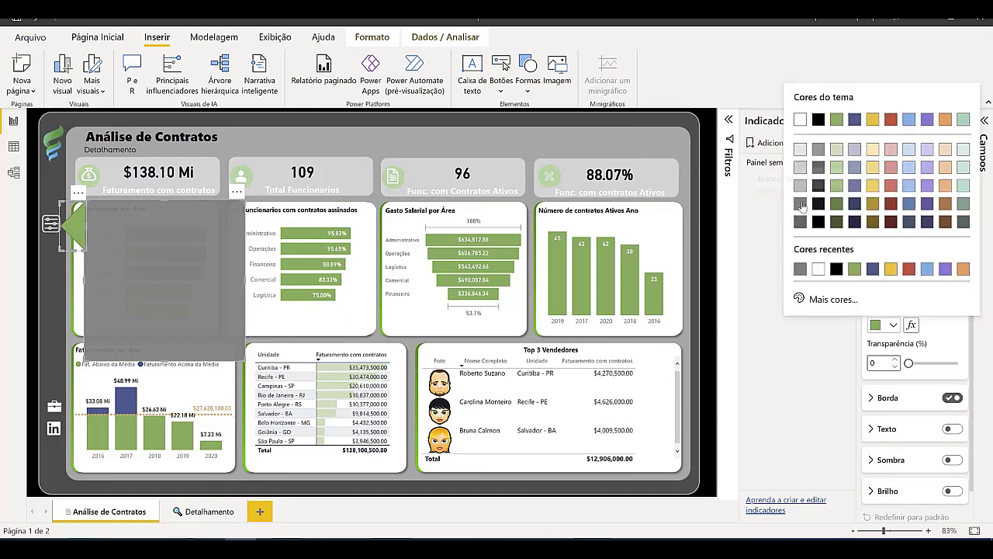
pyautogui.click(800, 204)
pyautogui.moveTo(909, 362); pyautogui.dragTo(911, 362)
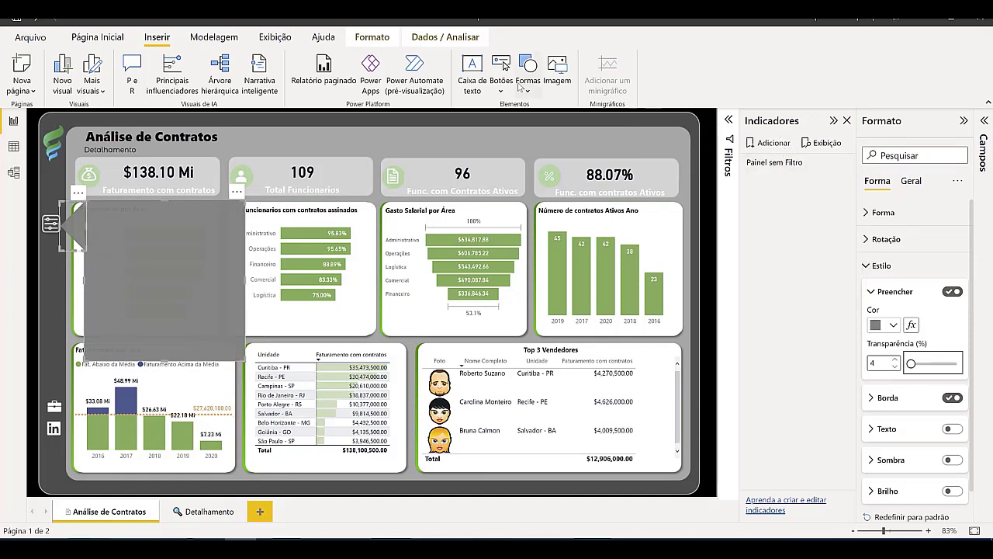
# Display the list of page objects and group the two Forma shapes, the rectangle and the triangle.
pyautogui.click(368, 39)
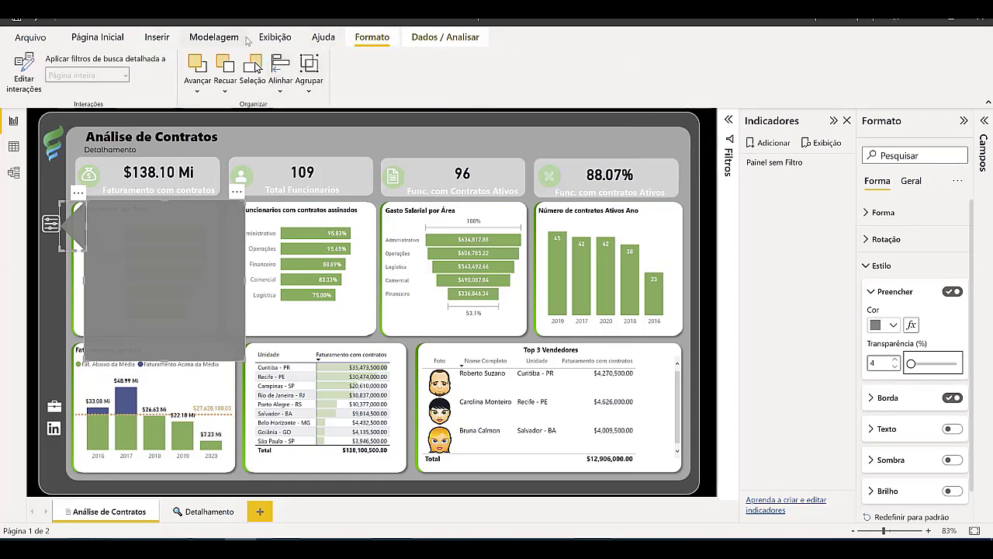
pyautogui.click(274, 37)
pyautogui.click(603, 68)
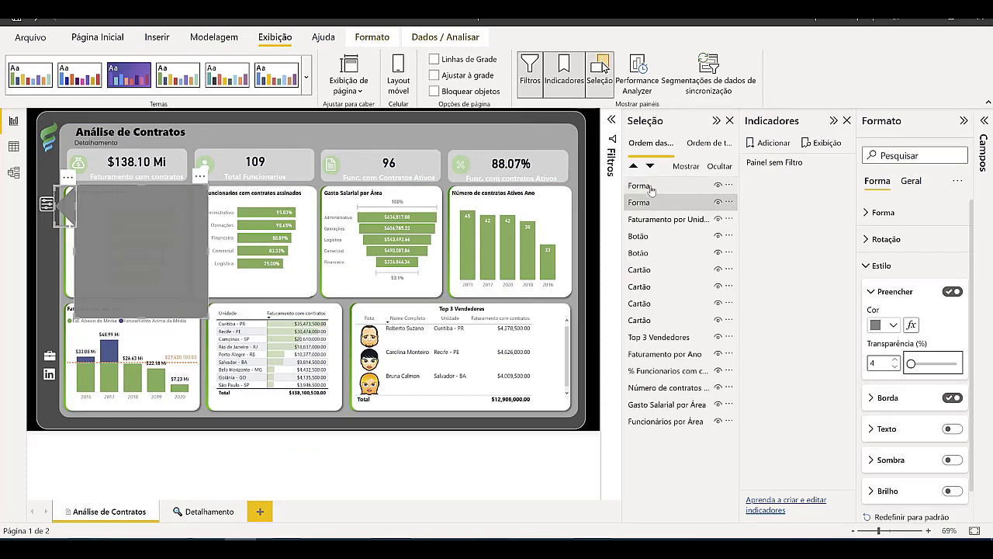
pyautogui.click(652, 189)
pyautogui.click(653, 203)
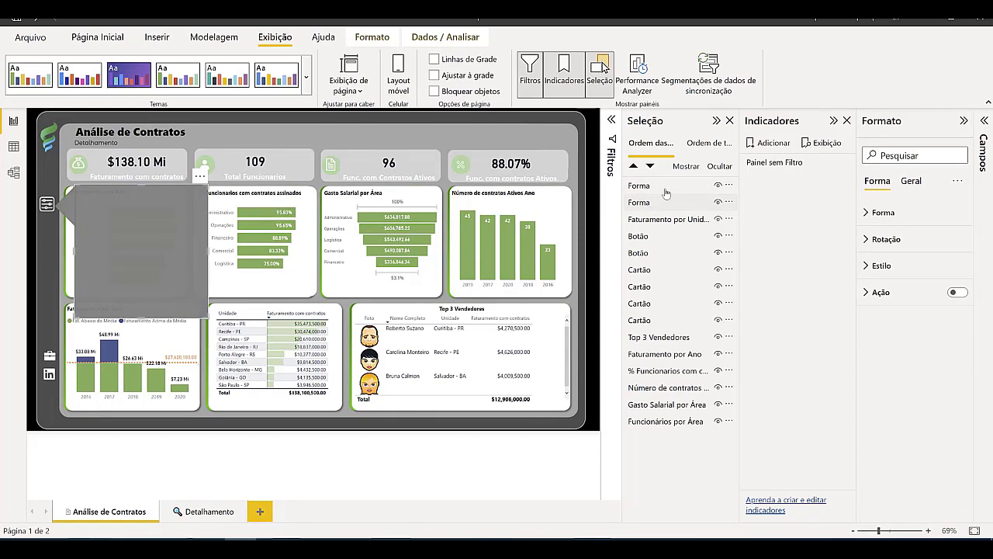
pyautogui.keyDown('ctrl'); pyautogui.click(674, 188); pyautogui.keyUp('ctrl')
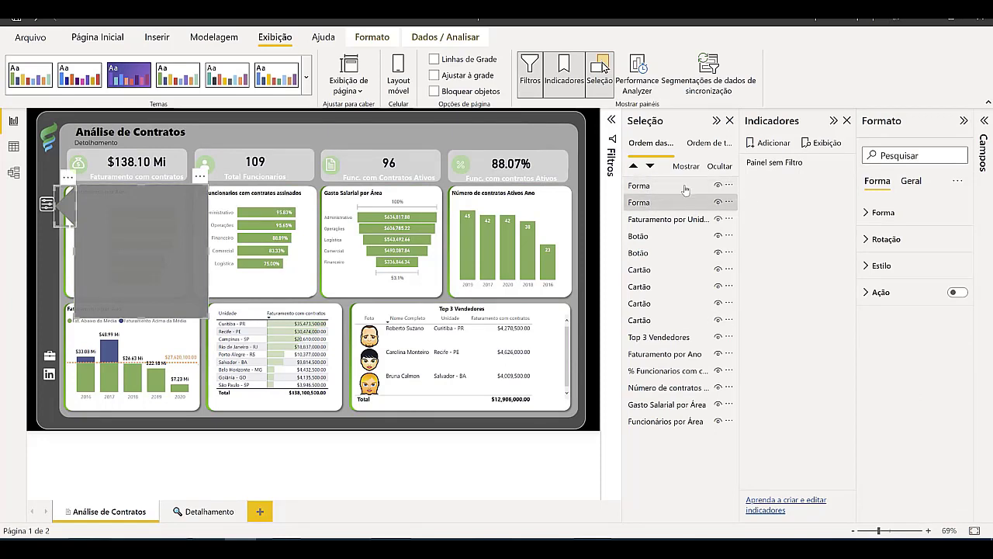
pyautogui.rightClick(683, 185)
pyautogui.moveTo(709, 188)
pyautogui.click(831, 189)
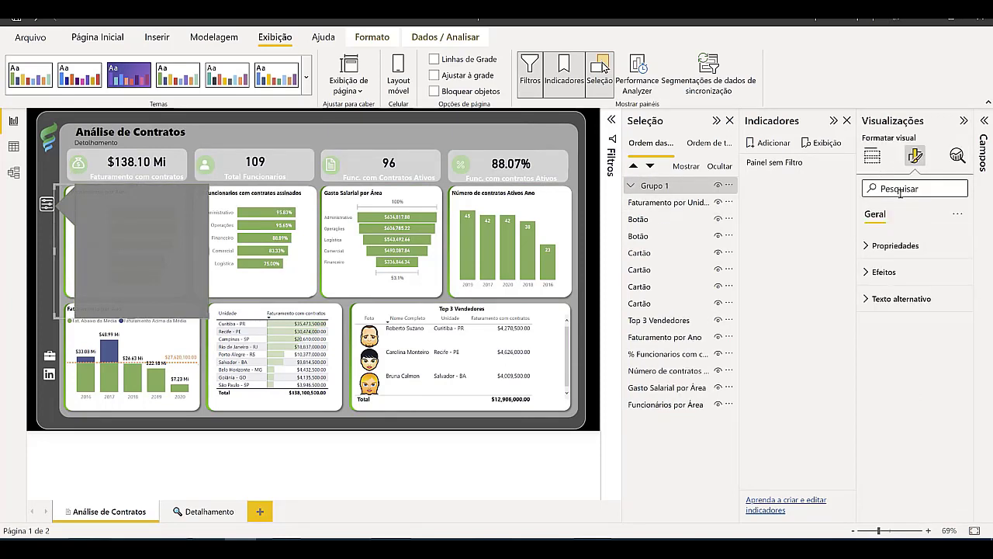
# Rename the new shape group as "Filtro".
pyautogui.doubleClick(656, 187)
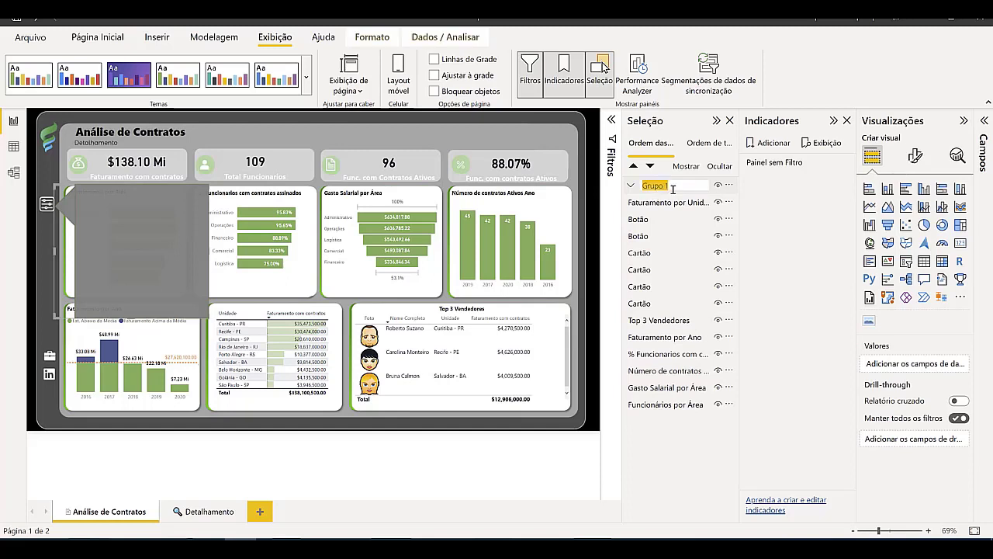
pyautogui.write('Filtro')
pyautogui.press('Return')
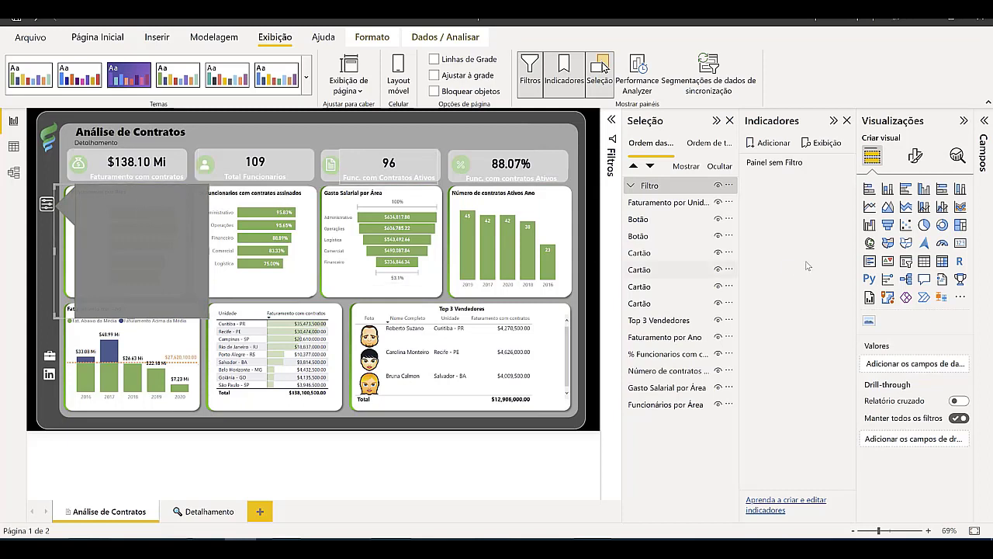
# Turn off the border of both the rectangle and the triangle in the Filtro group.
pyautogui.click(108, 199)
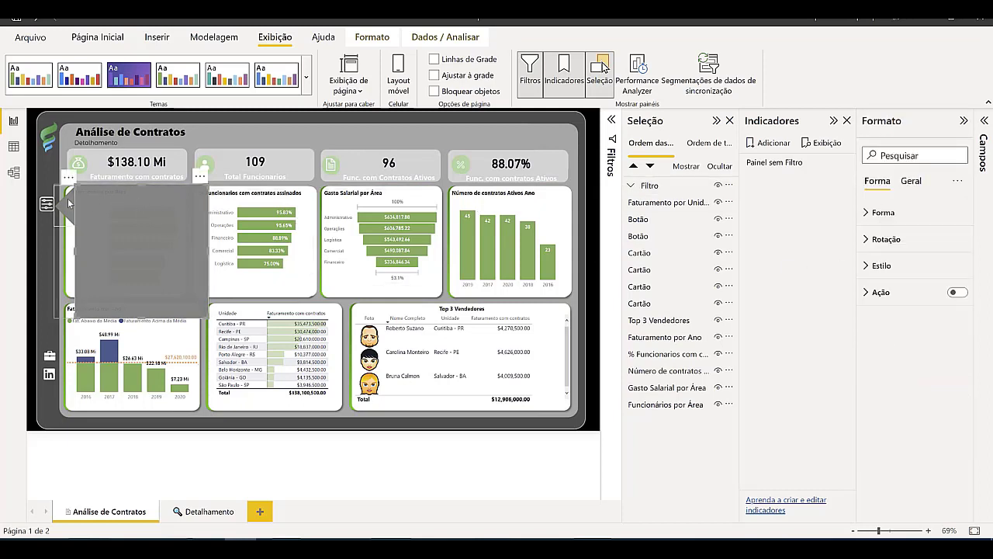
pyautogui.click(894, 266)
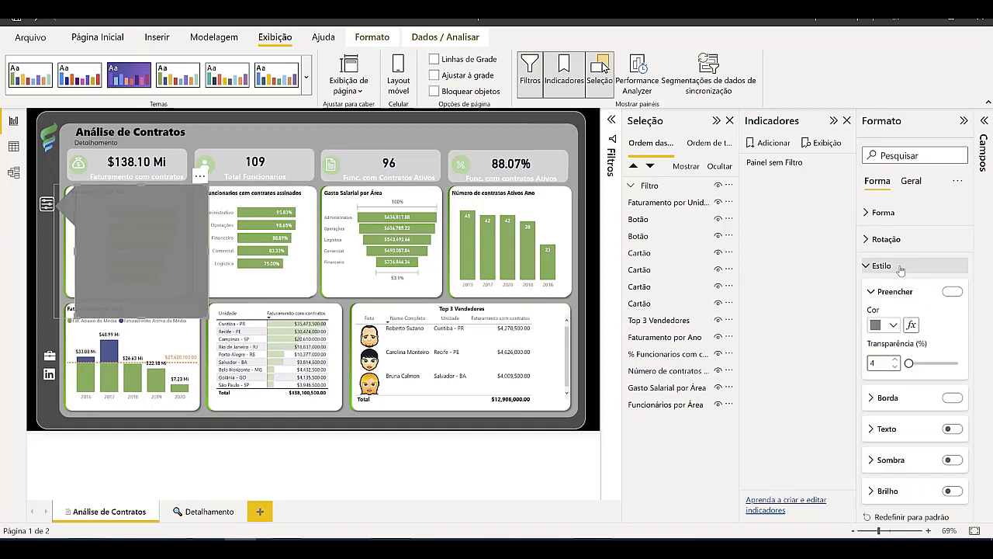
pyautogui.click(953, 401)
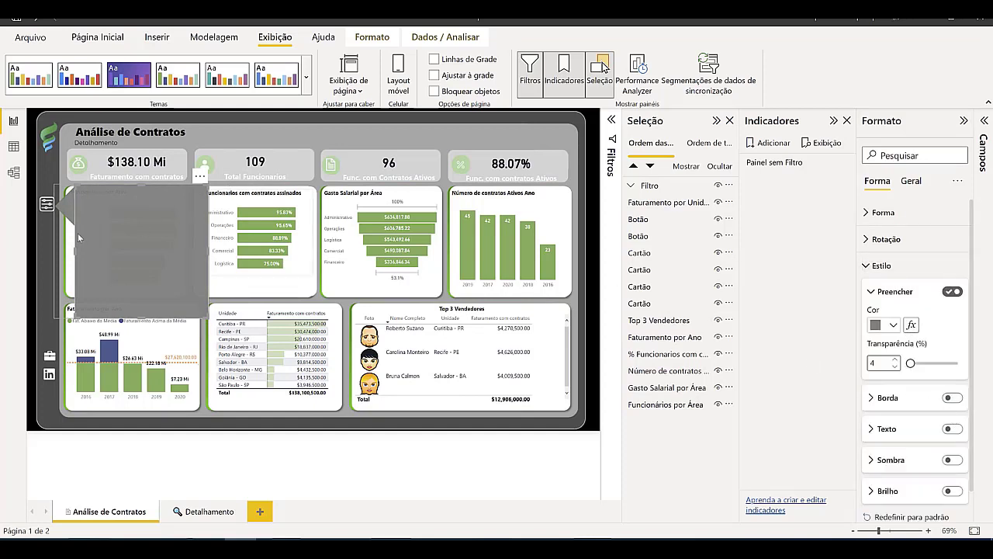
pyautogui.click(952, 398)
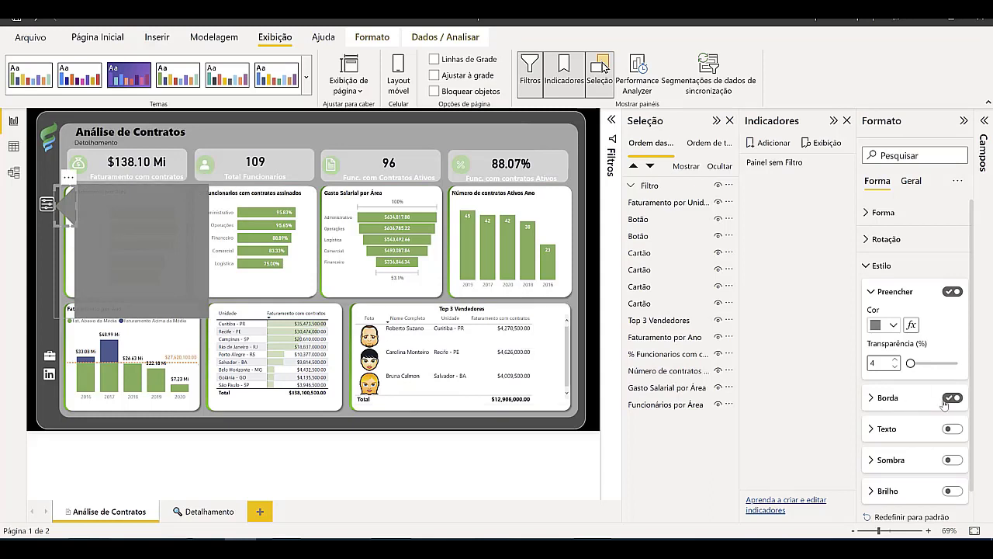
pyautogui.click(299, 462)
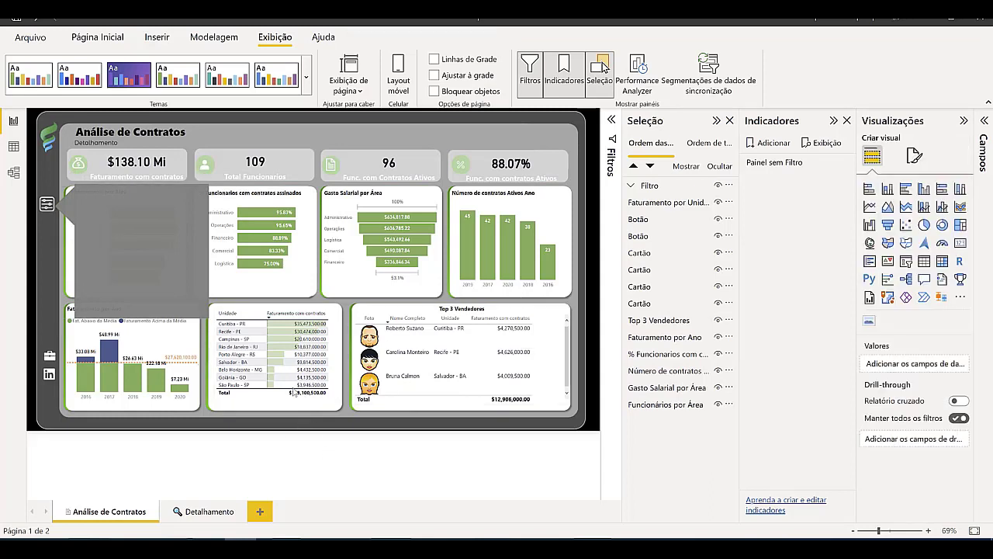
# Nudge the Filtro group slightly to the right and realign its triangle pointer with the rectangle's edge beside the filter icon.
pyautogui.click(126, 225)
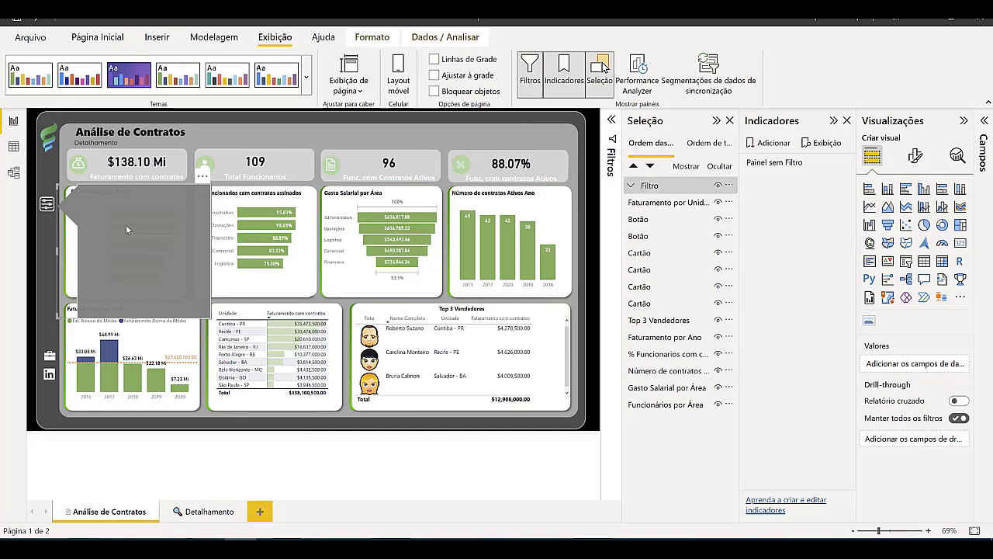
pyautogui.click(77, 209)
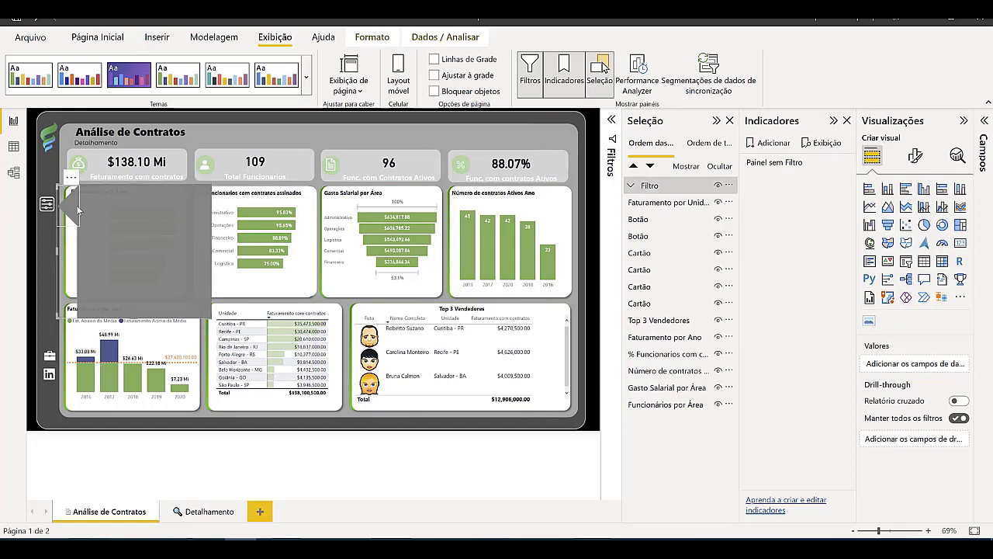
pyautogui.click(79, 208)
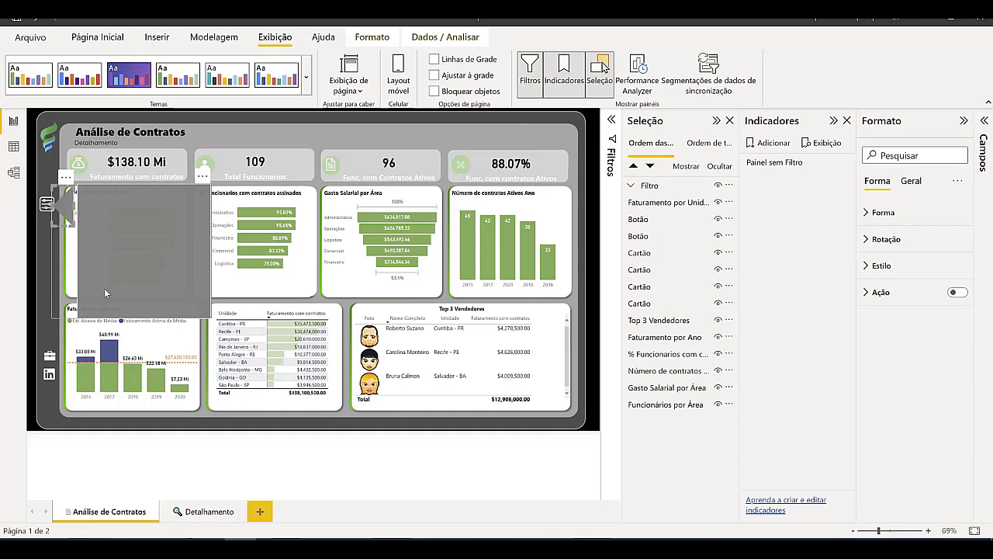
pyautogui.click(126, 465)
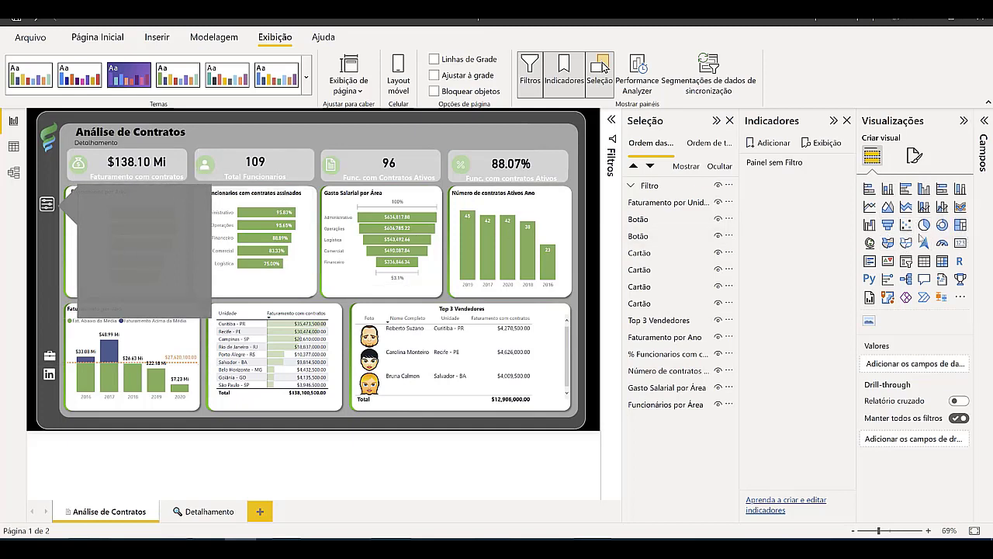
# Insert a data slicer, shrink it to a small box in the upper part of the grey rectangle, and display the available data fields.
pyautogui.click(906, 263)
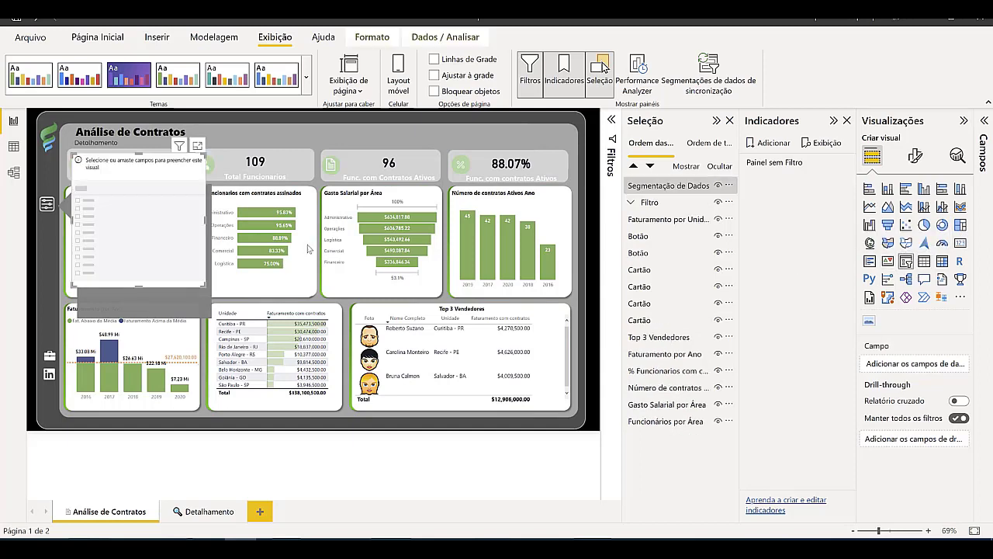
pyautogui.moveTo(127, 200); pyautogui.dragTo(135, 234)
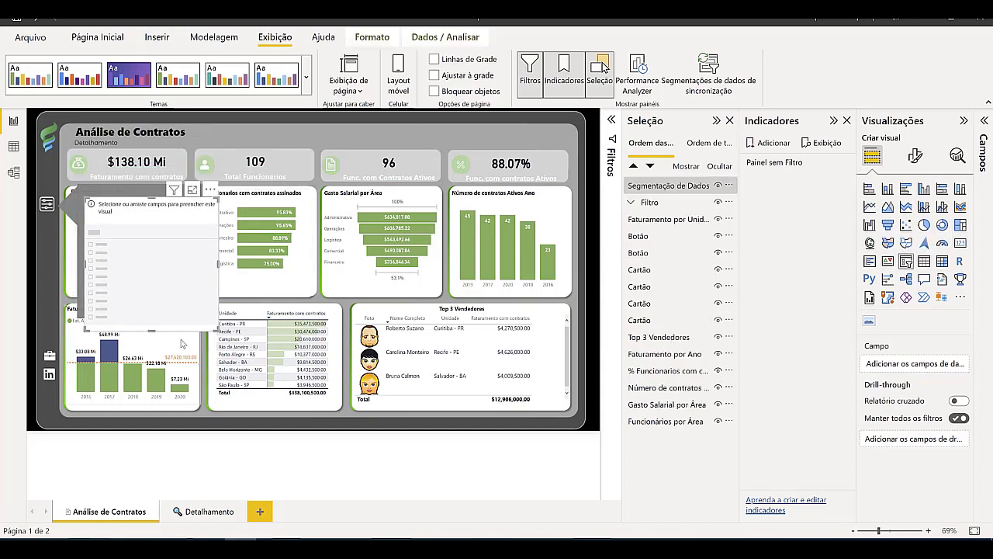
pyautogui.moveTo(216, 327); pyautogui.dragTo(187, 234)
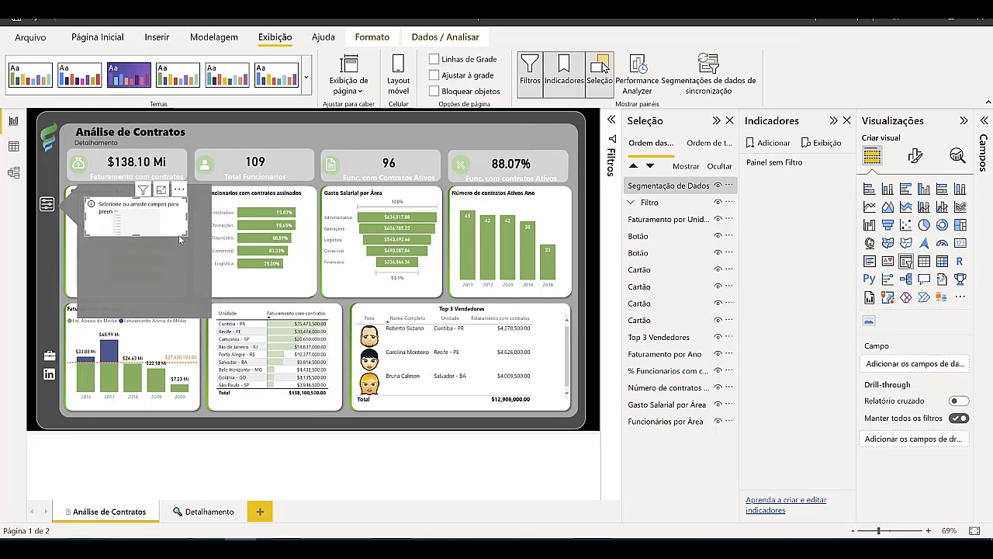
pyautogui.click(983, 122)
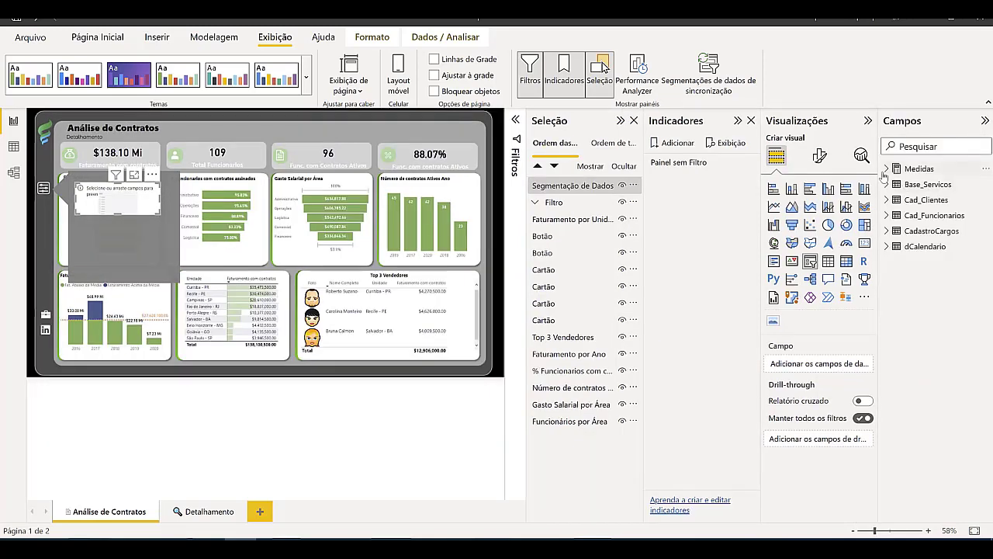
# Fill the new slicer with the Data field from dCalendario and set the font colour of its values to white.
pyautogui.click(887, 246)
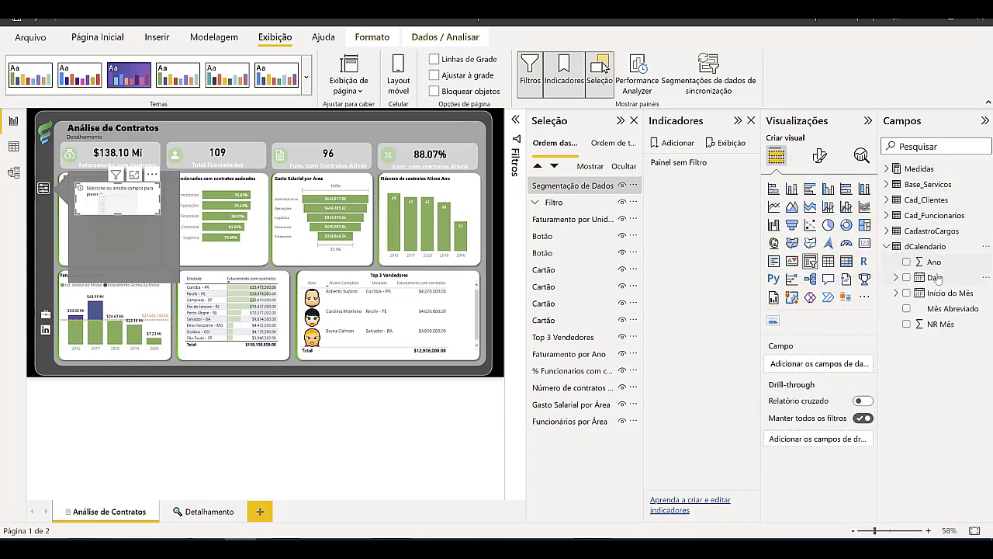
pyautogui.moveTo(935, 277); pyautogui.dragTo(116, 200)
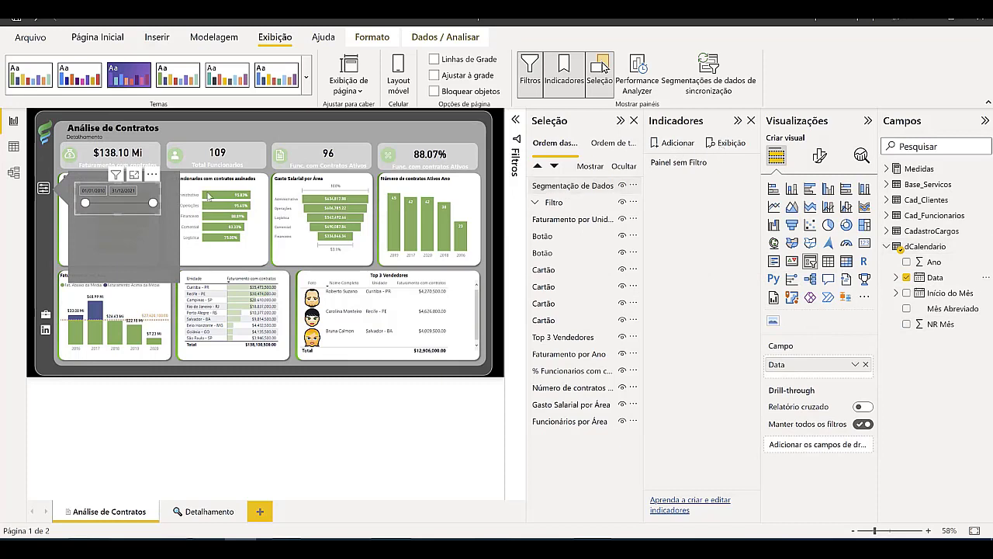
pyautogui.click(820, 157)
pyautogui.click(799, 271)
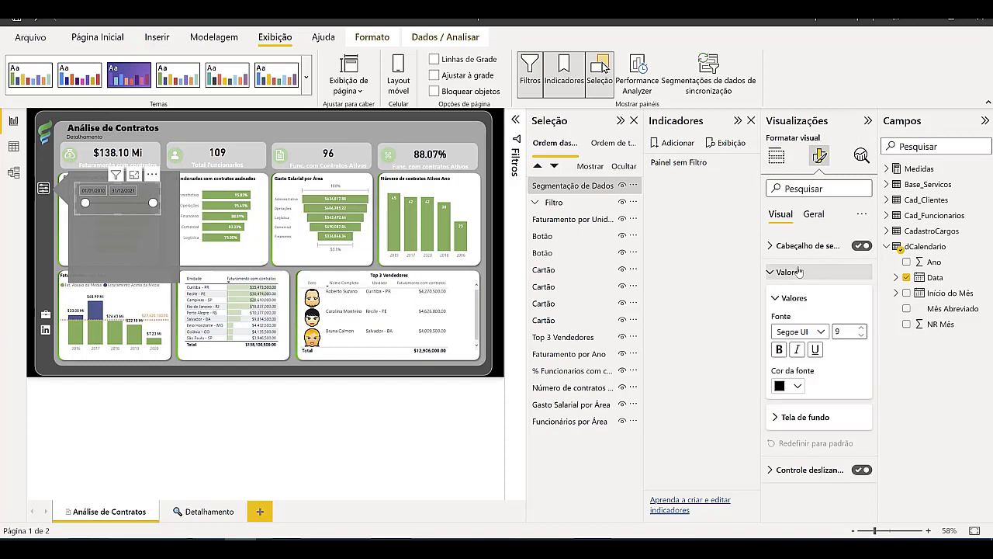
pyautogui.click(795, 387)
pyautogui.click(789, 180)
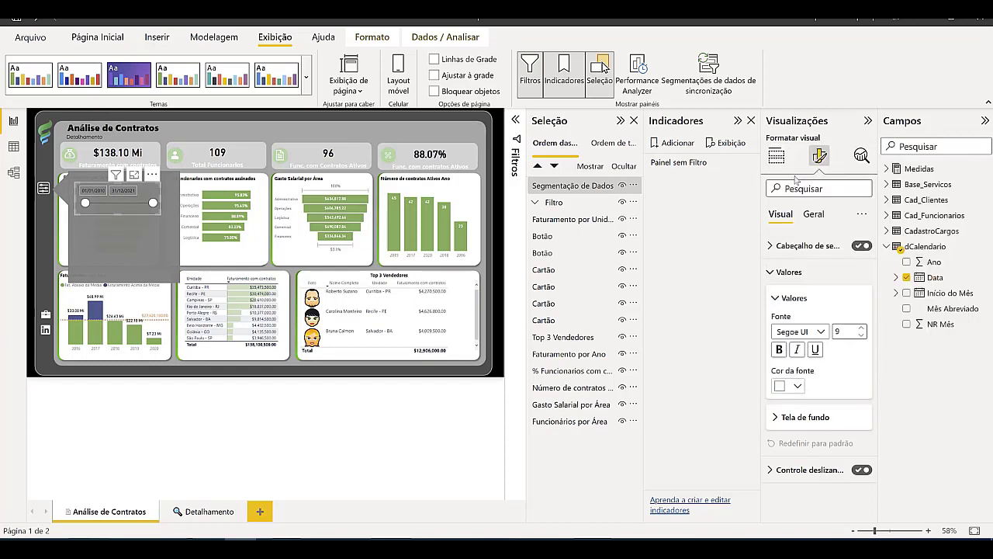
# Give the date slicer's values a white background and set their font colour to black.
pyautogui.click(821, 417)
pyautogui.click(795, 451)
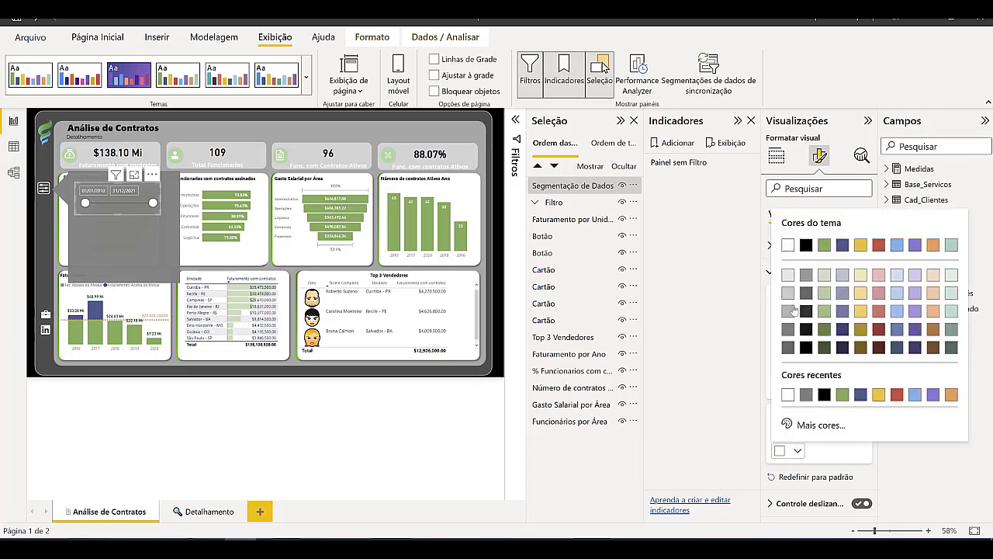
pyautogui.click(786, 249)
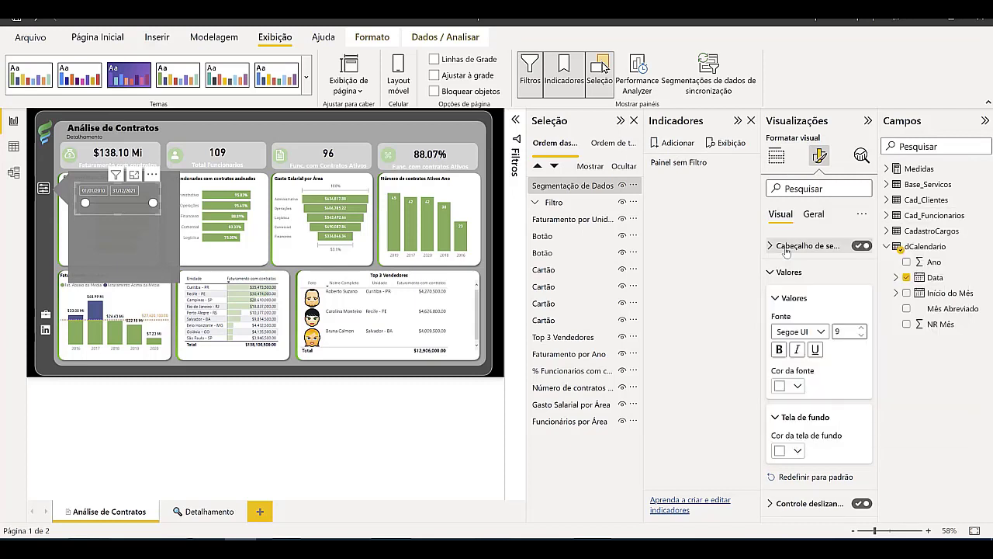
pyautogui.click(800, 455)
pyautogui.click(830, 459)
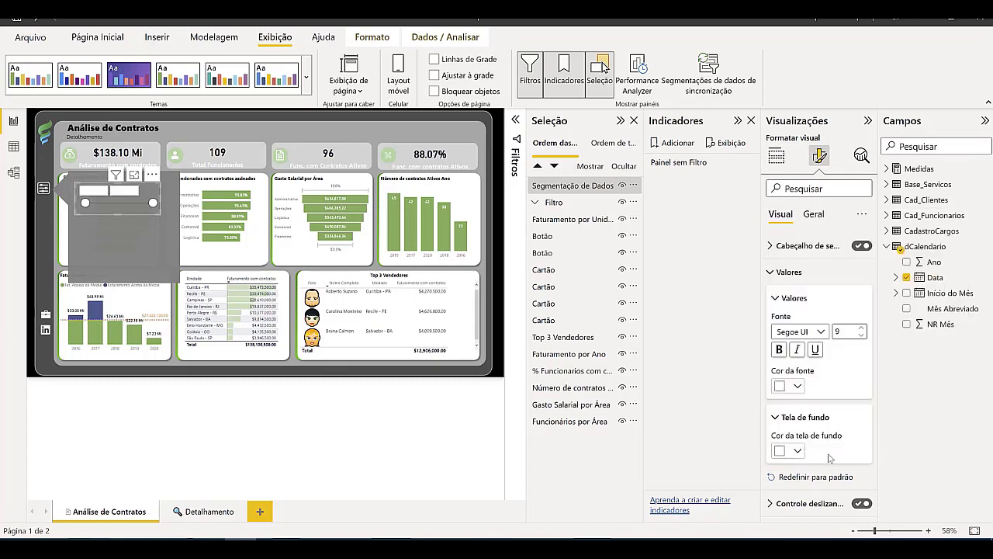
pyautogui.click(800, 385)
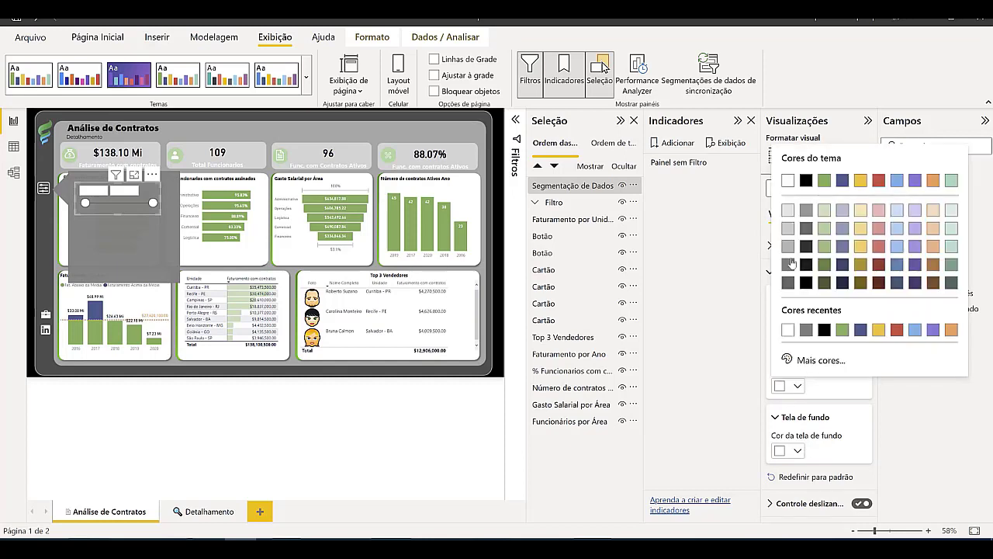
pyautogui.click(807, 181)
pyautogui.click(305, 447)
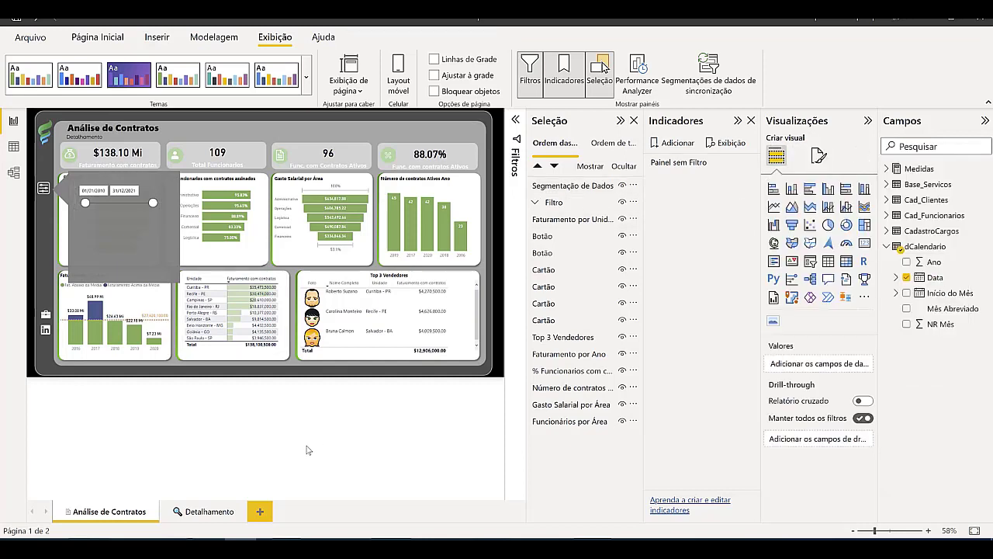
pyautogui.click(99, 205)
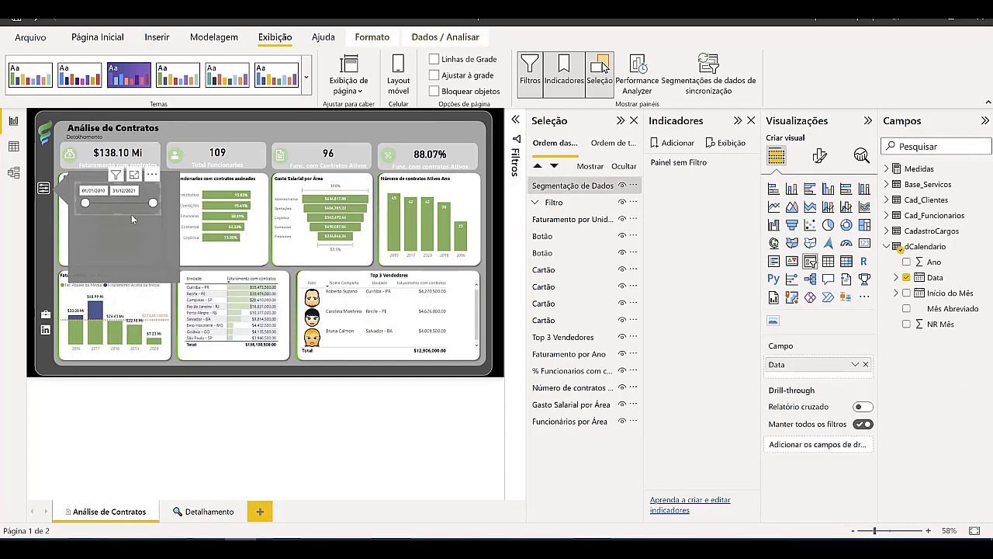
pyautogui.click(821, 158)
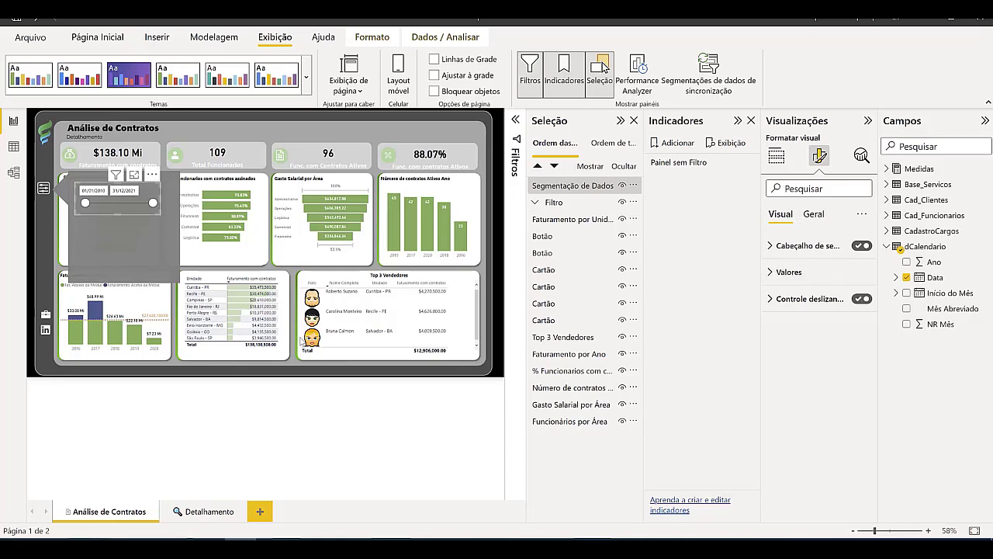
pyautogui.click(258, 398)
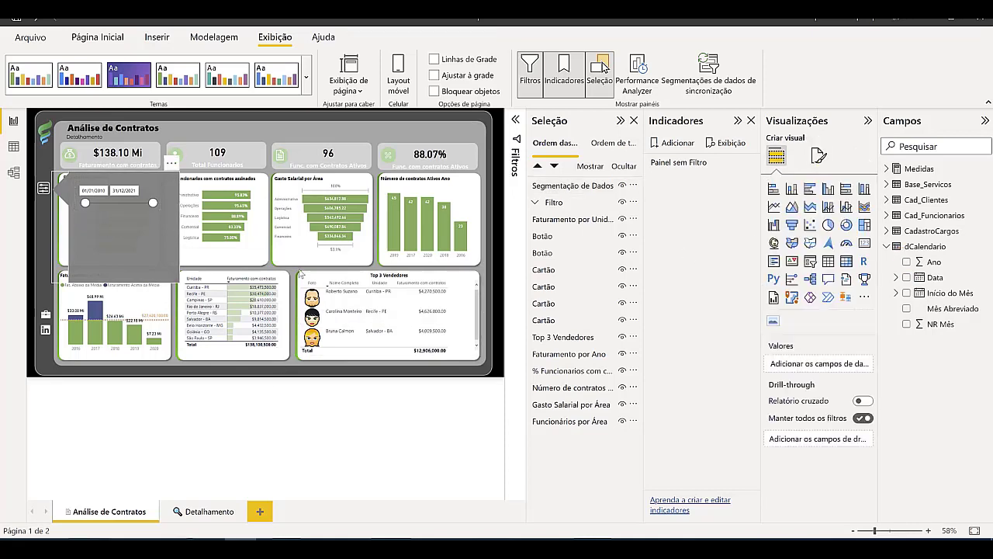
# Insert a second data slicer, shrink and place it under the date slicer, and close the Selection pane.
pyautogui.click(810, 262)
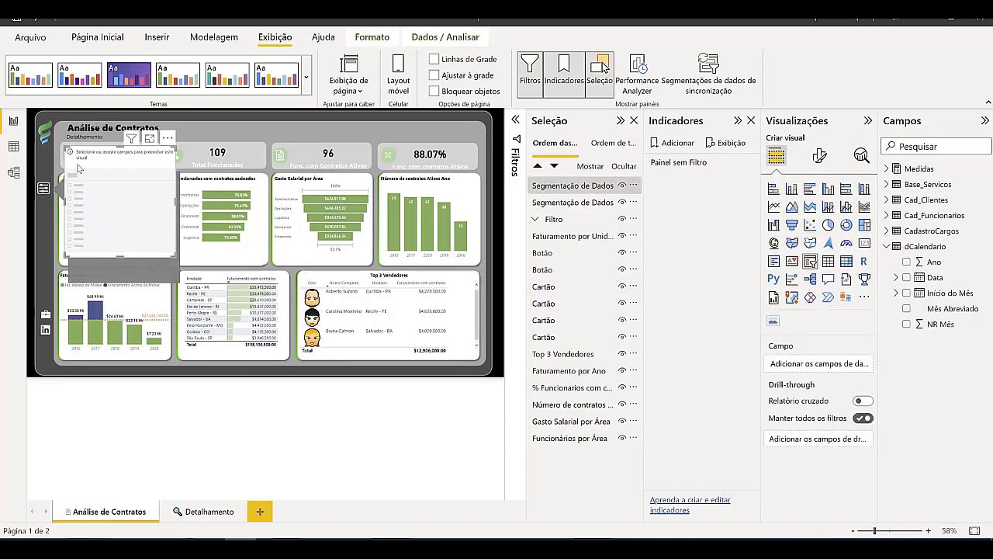
pyautogui.moveTo(181, 330); pyautogui.dragTo(120, 273)
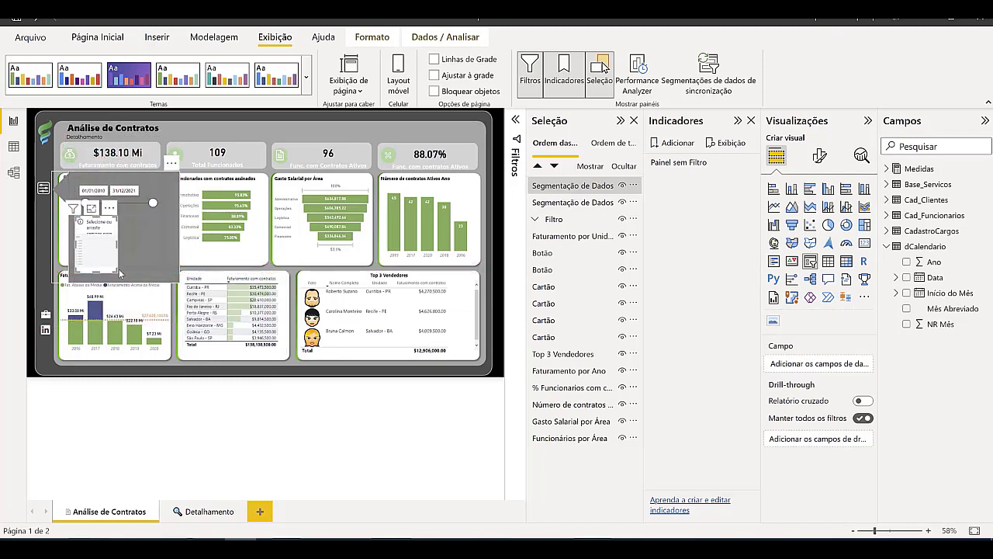
pyautogui.click(635, 122)
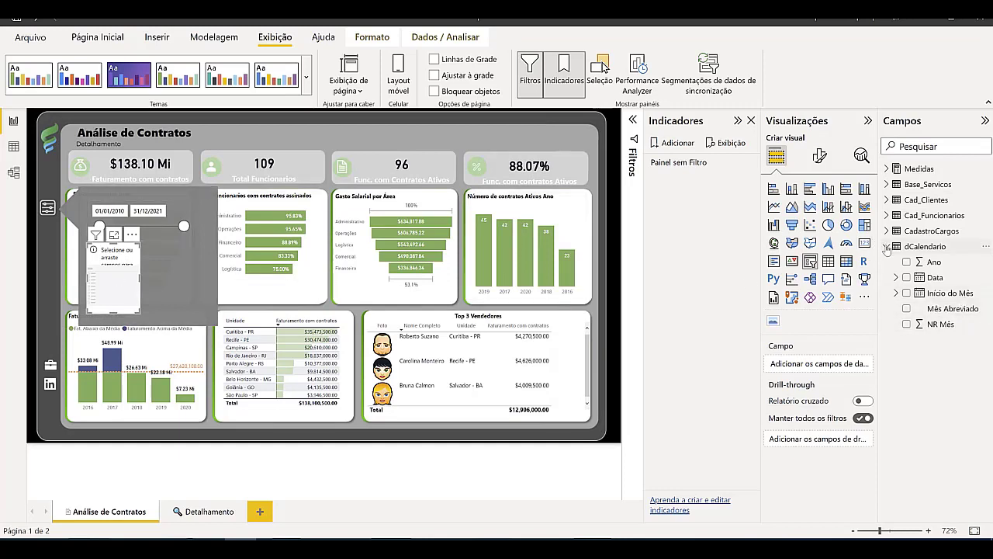
# Fill the second slicer with the Área field from CadastroCargos and widen it slightly.
pyautogui.click(886, 246)
pyautogui.click(886, 232)
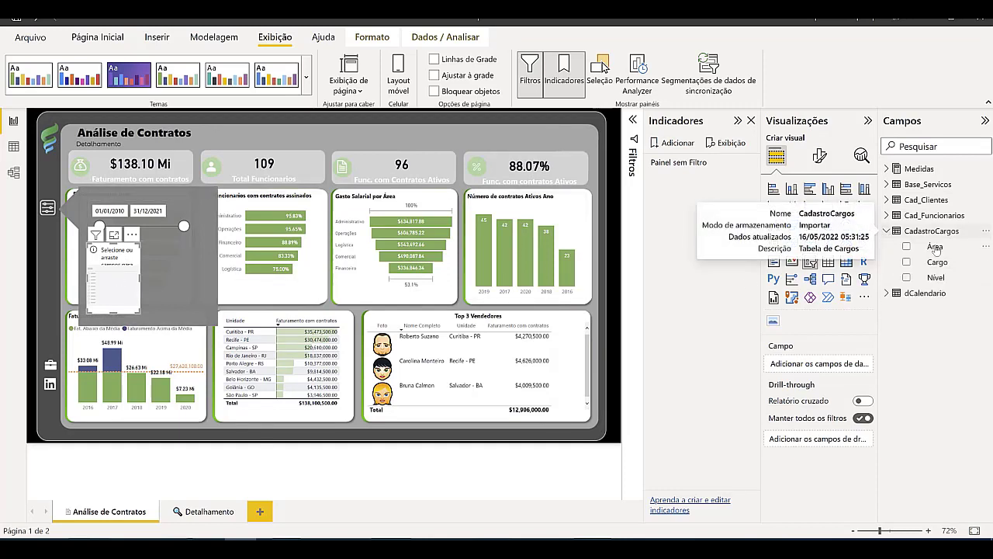
pyautogui.moveTo(935, 248); pyautogui.dragTo(122, 272)
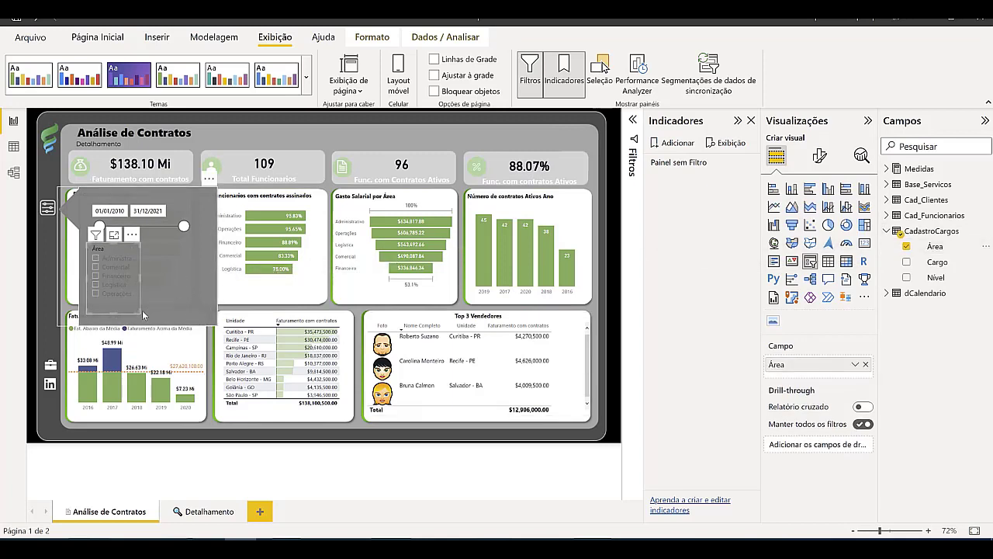
pyautogui.moveTo(142, 310); pyautogui.dragTo(152, 314)
# Set the font colour of the Área slicer's header text to white.
pyautogui.click(816, 155)
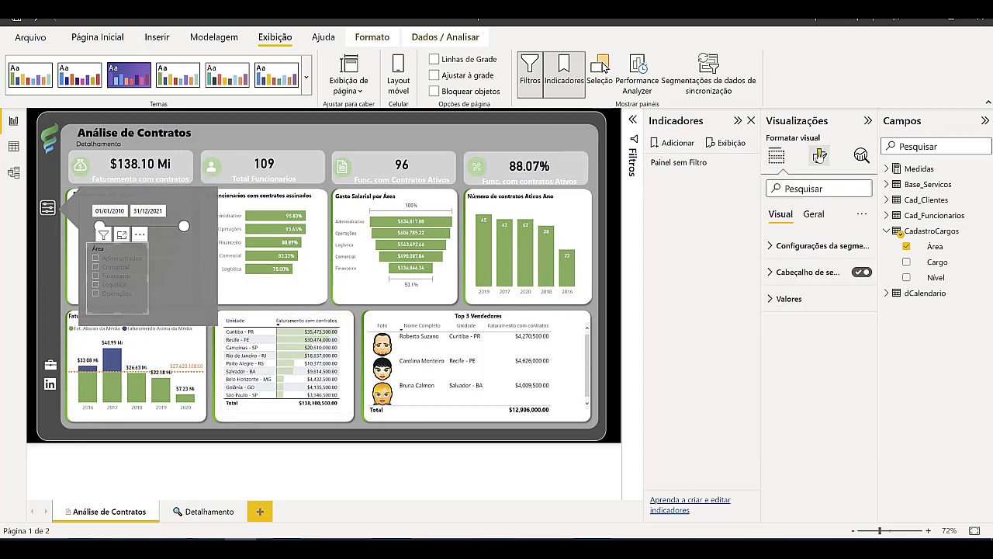
pyautogui.click(815, 246)
pyautogui.click(800, 388)
pyautogui.scroll(-5, 807, 414)
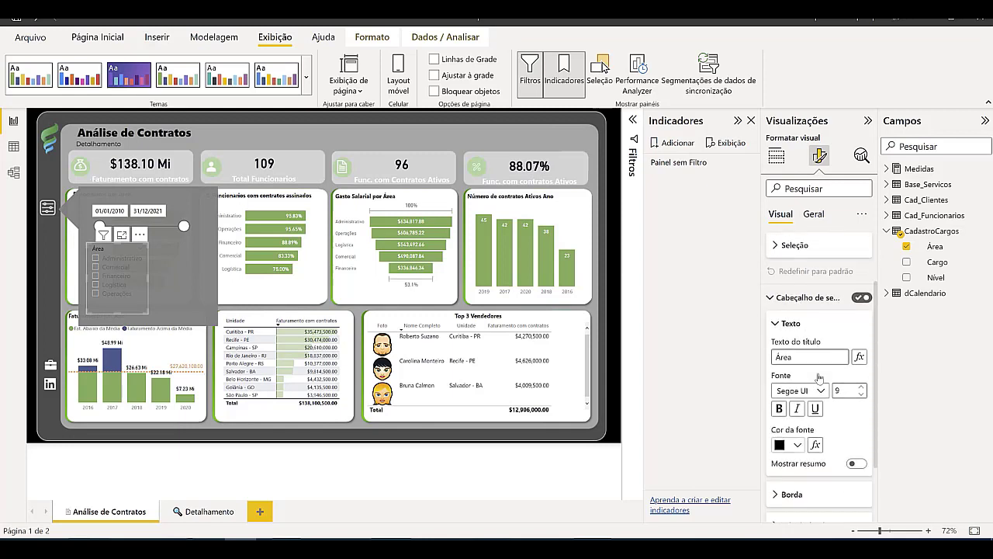
pyautogui.click(797, 376)
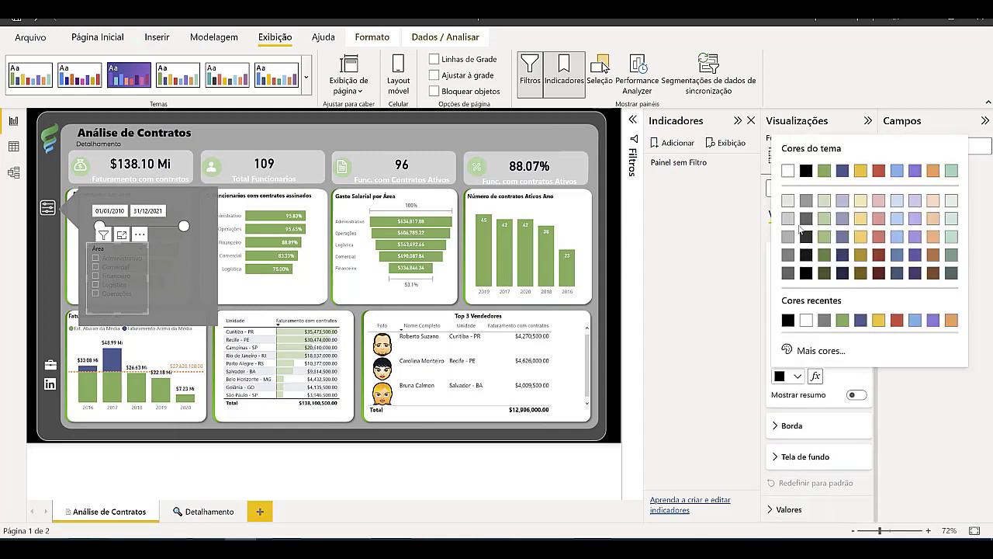
pyautogui.click(789, 170)
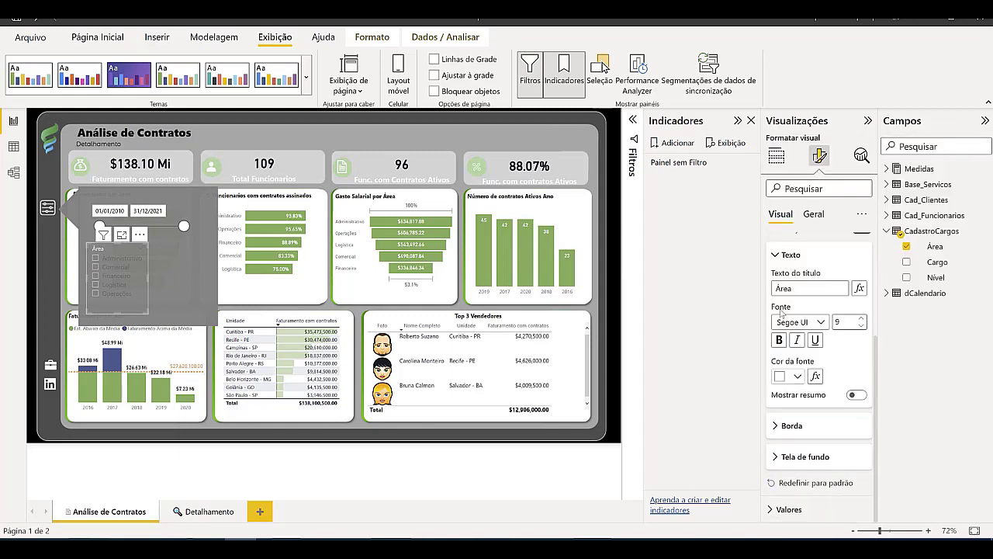
# Make the Área slicer's values white and bold.
pyautogui.click(795, 509)
pyautogui.scroll(-3, 793, 474)
pyautogui.click(792, 449)
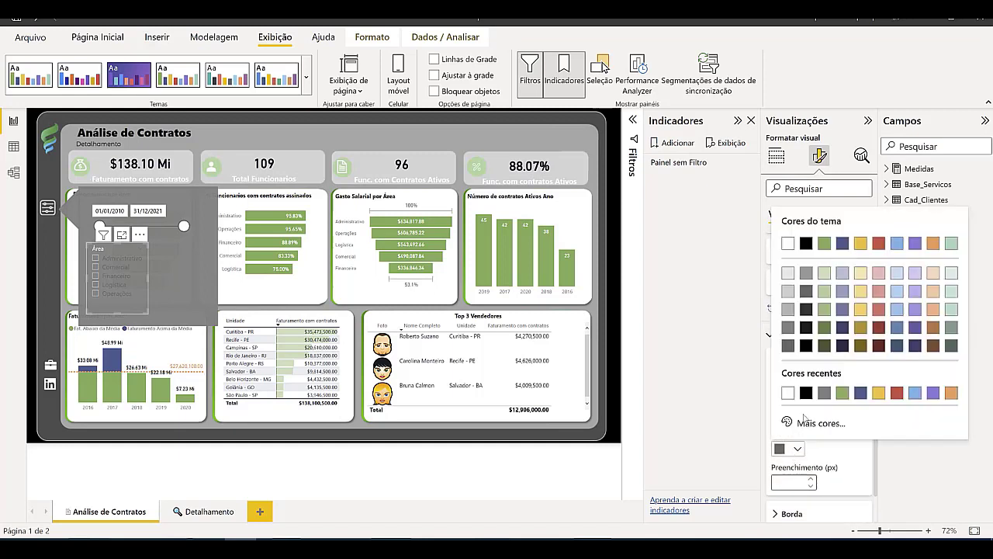
pyautogui.click(788, 244)
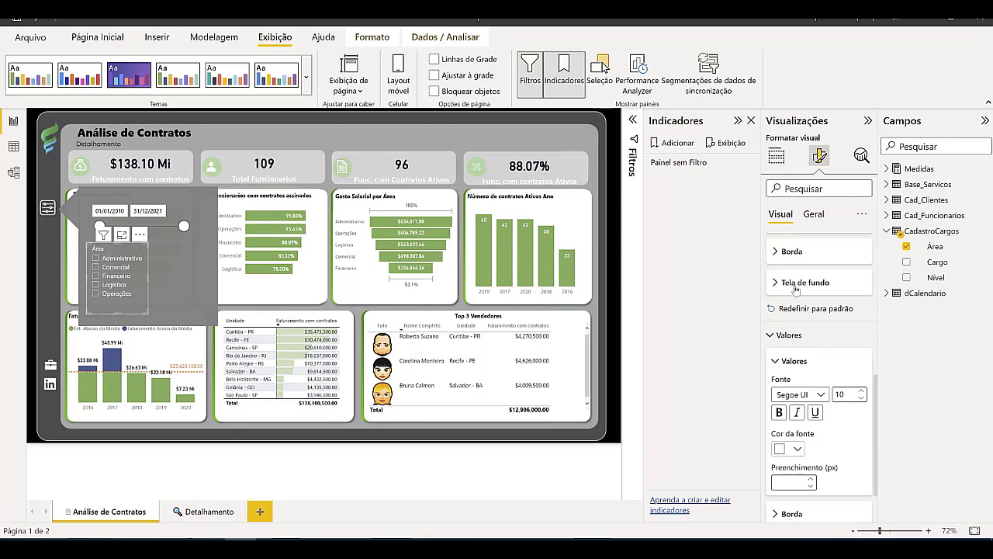
pyautogui.click(779, 412)
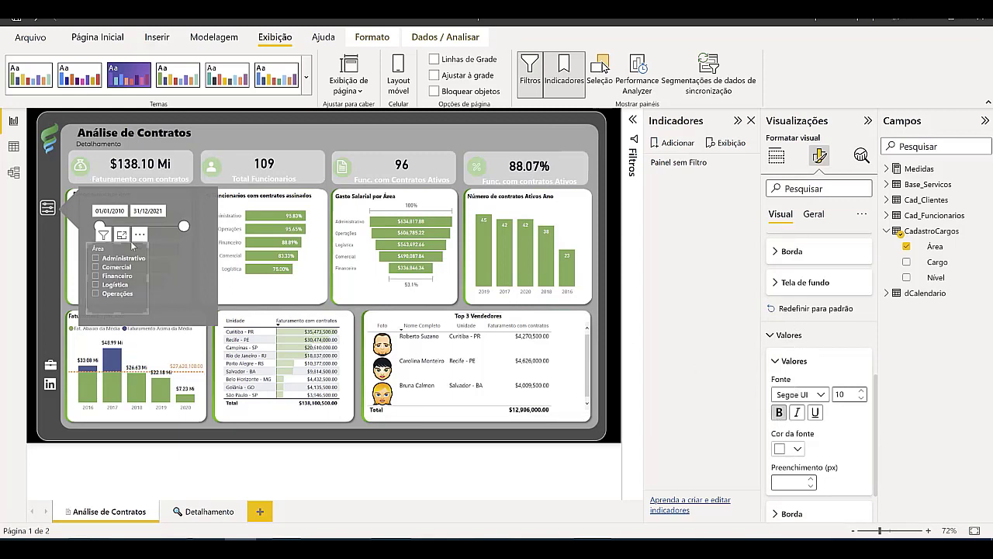
# Widen the Filtro group slightly by extending its right edge.
pyautogui.click(194, 254)
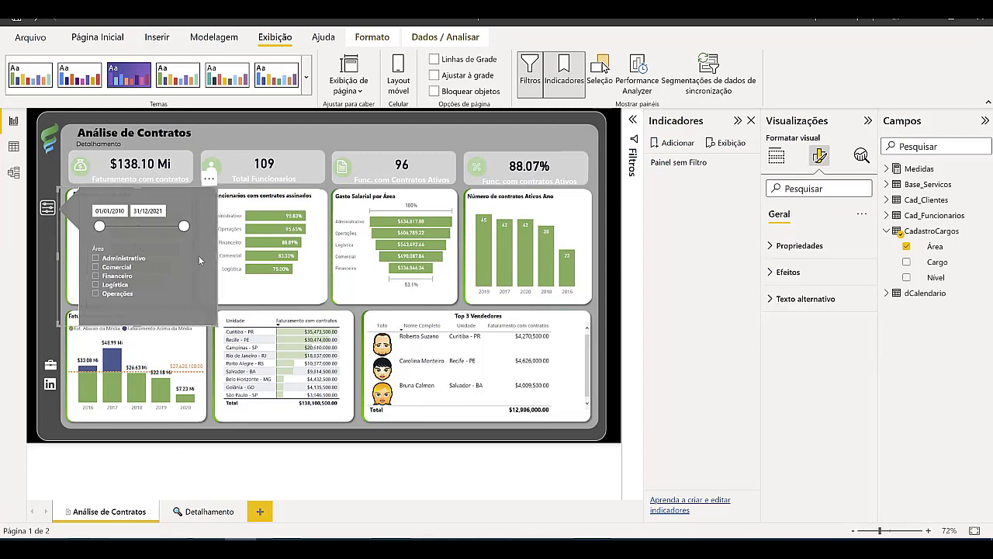
pyautogui.moveTo(217, 256); pyautogui.dragTo(235, 257)
pyautogui.click(155, 273)
pyautogui.click(150, 268)
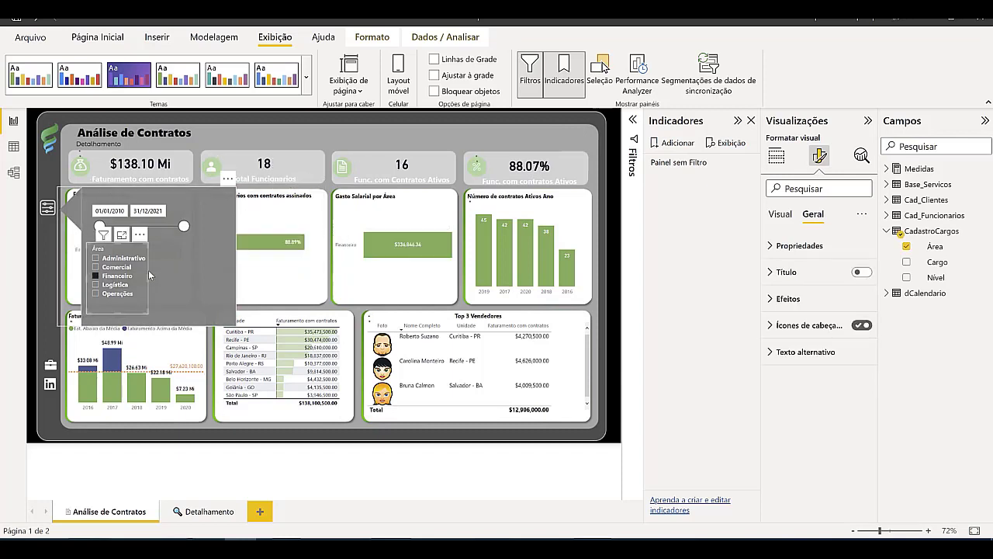
pyautogui.click(120, 269)
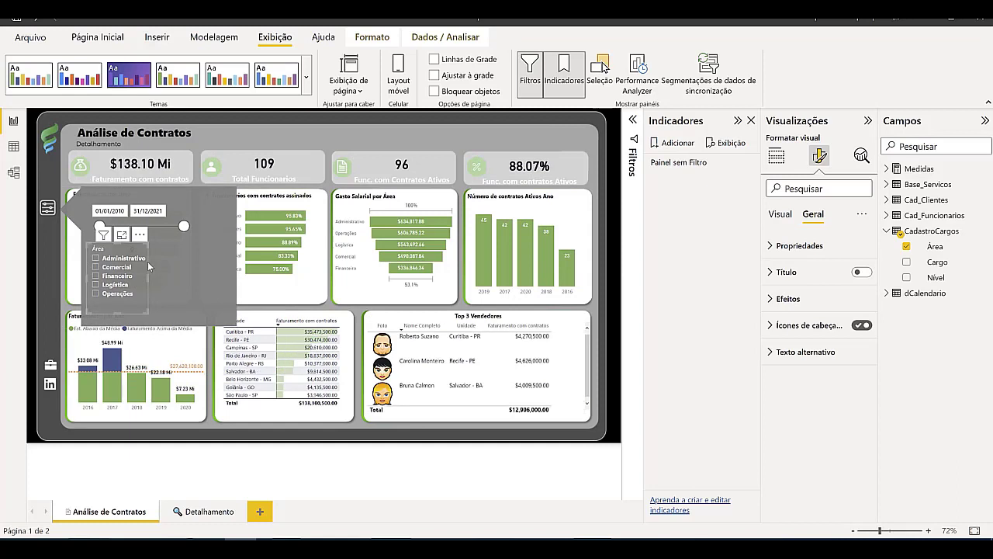
# Duplicate the Área slicer to the right of the original and replace its field with Unidade from Cad_Funcionarios.
pyautogui.moveTo(148, 262); pyautogui.dragTo(223, 269)
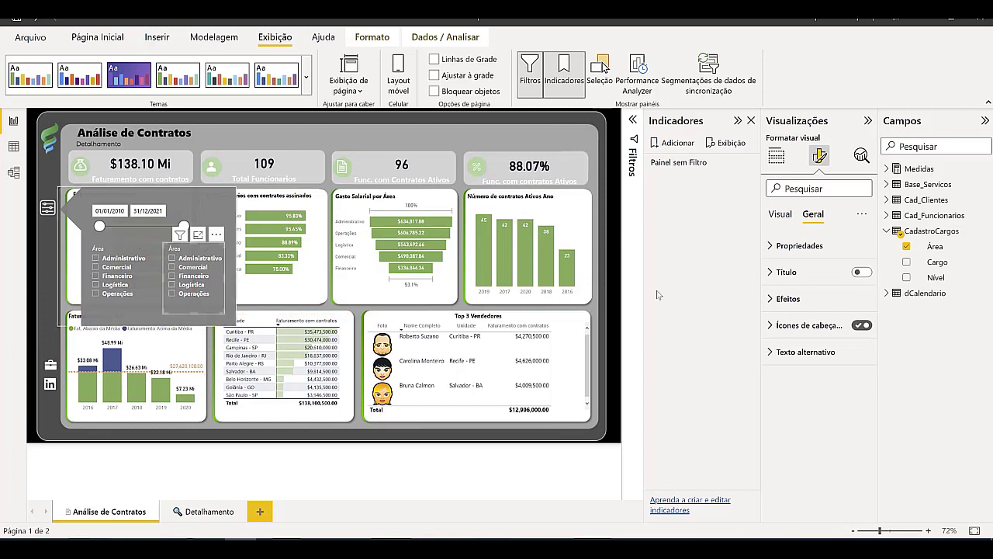
pyautogui.click(906, 247)
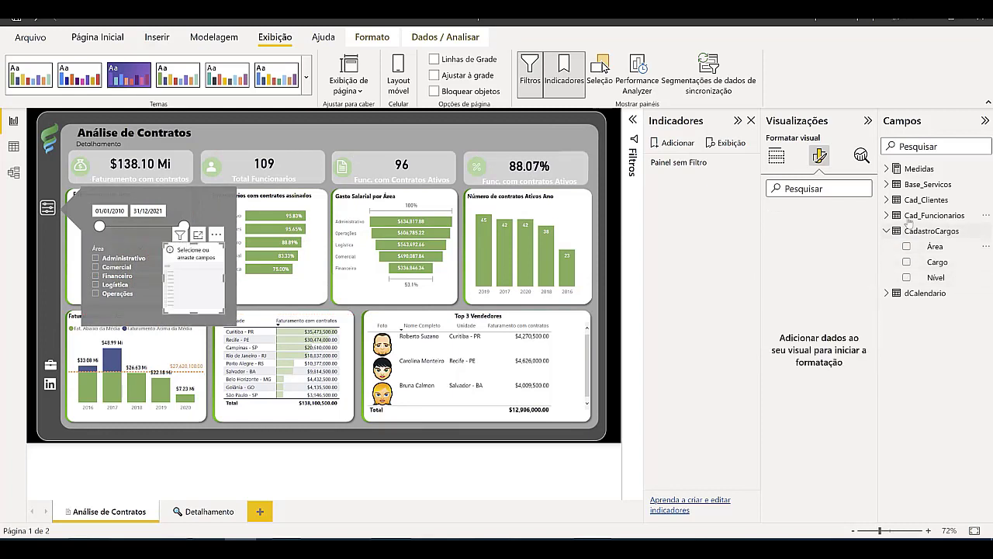
pyautogui.click(888, 216)
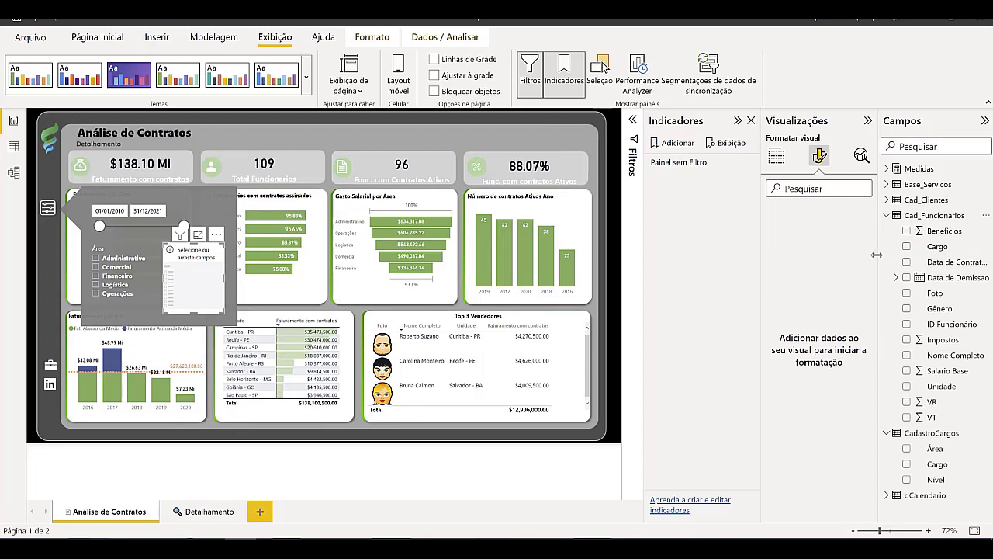
pyautogui.moveTo(876, 254); pyautogui.dragTo(842, 254)
pyautogui.moveTo(940, 386); pyautogui.dragTo(141, 270)
# Stretch the Unidade slicer vertically and swap its place with the Área slicer below the date slicer.
pyautogui.moveTo(179, 235); pyautogui.dragTo(181, 226)
pyautogui.moveTo(174, 304); pyautogui.dragTo(174, 312)
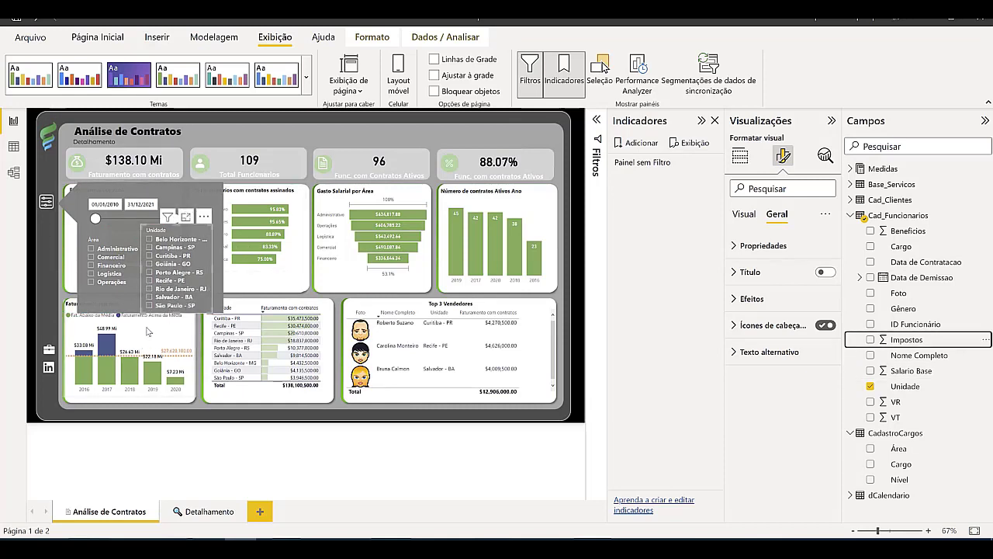
pyautogui.moveTo(110, 241); pyautogui.dragTo(203, 194)
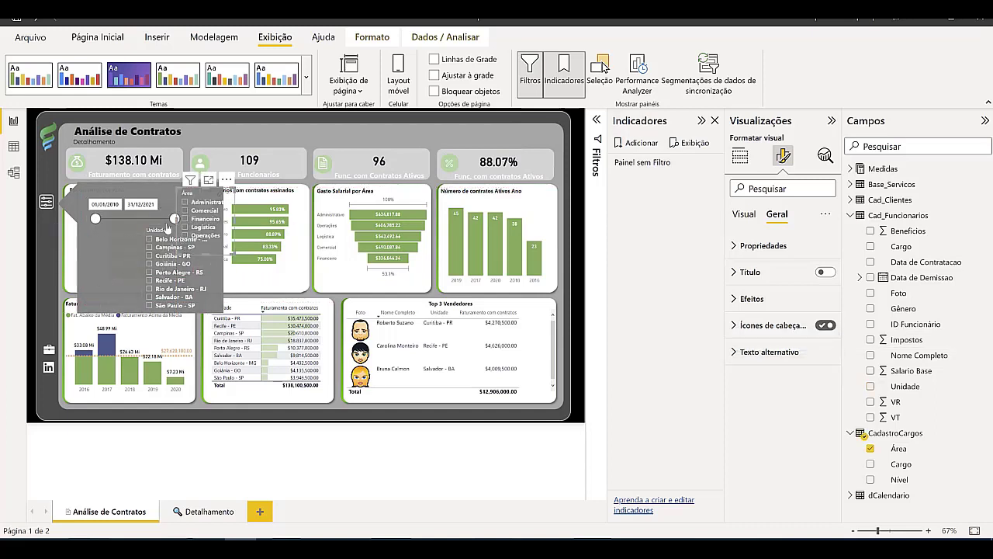
pyautogui.moveTo(148, 241); pyautogui.dragTo(98, 239)
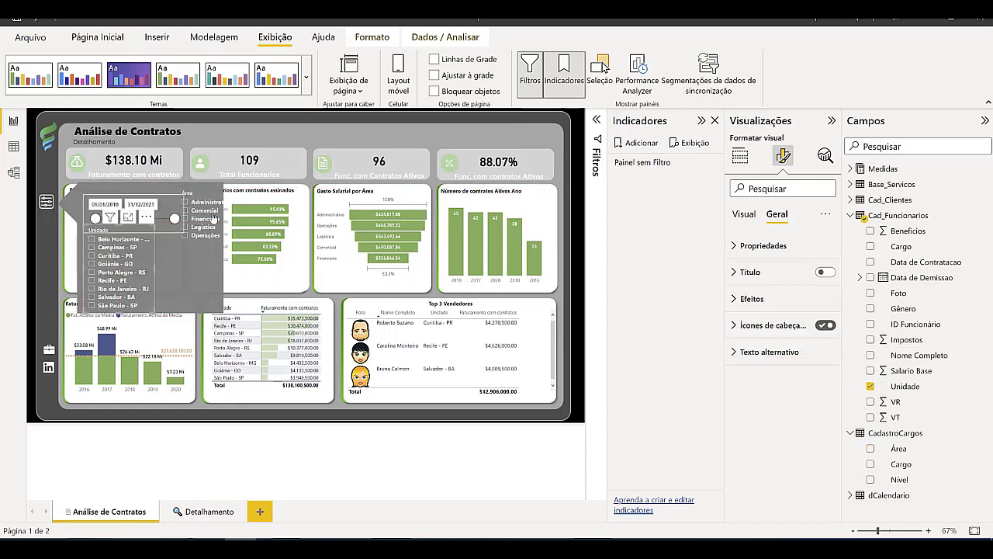
pyautogui.moveTo(206, 213); pyautogui.dragTo(163, 270)
# Widen the Unidade slicer so the unit names fit, and extend the Filtro group slightly downward.
pyautogui.click(153, 271)
pyautogui.click(191, 311)
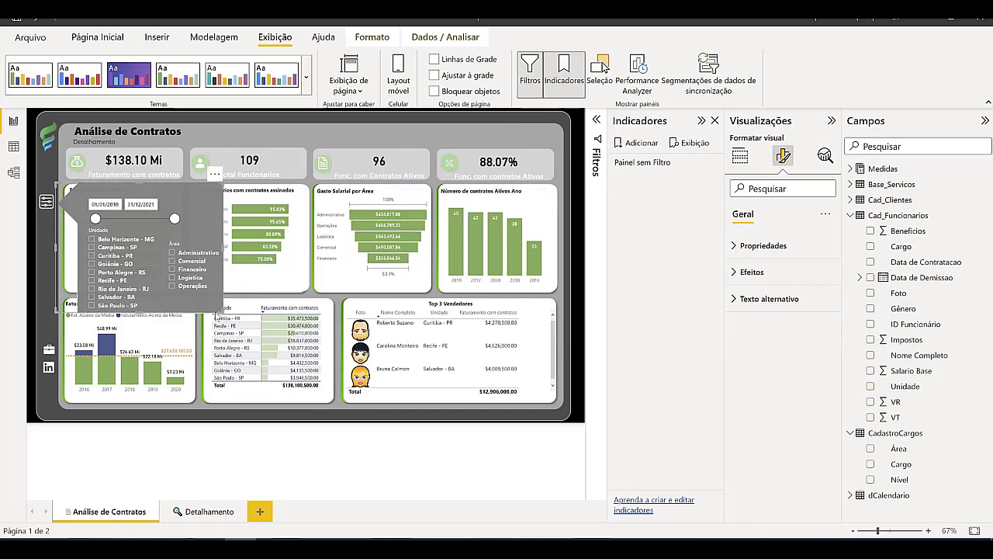
pyautogui.moveTo(223, 312); pyautogui.dragTo(222, 317)
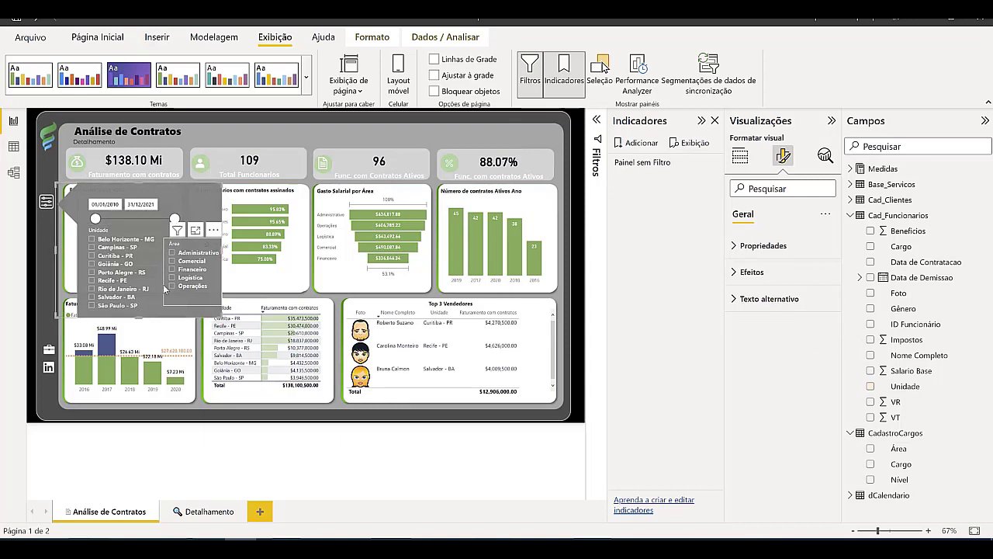
# Line up the Unidade and Área slicers at the same height below the date slicer and widen the Filtro group at its right edge.
pyautogui.moveTo(160, 288); pyautogui.dragTo(158, 292)
pyautogui.click(190, 281)
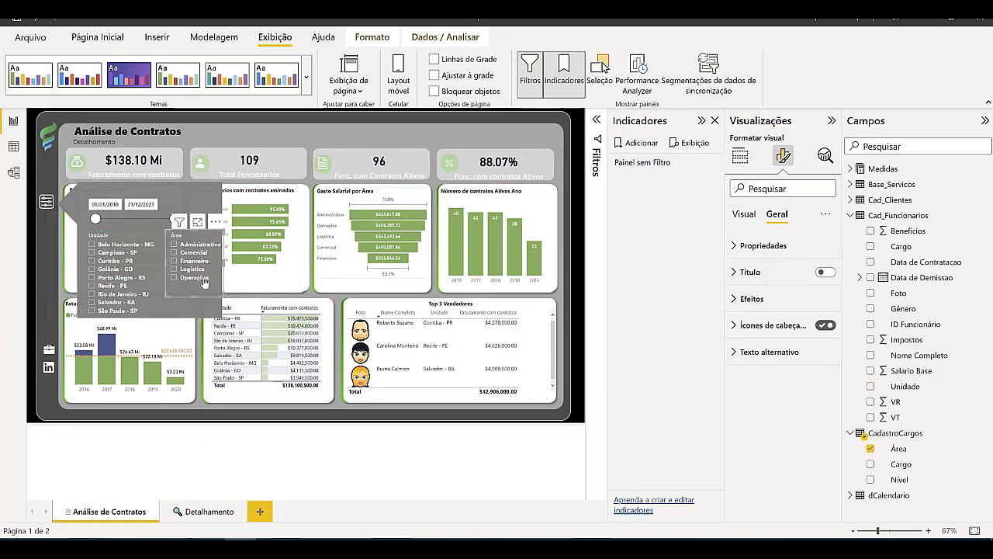
pyautogui.click(215, 193)
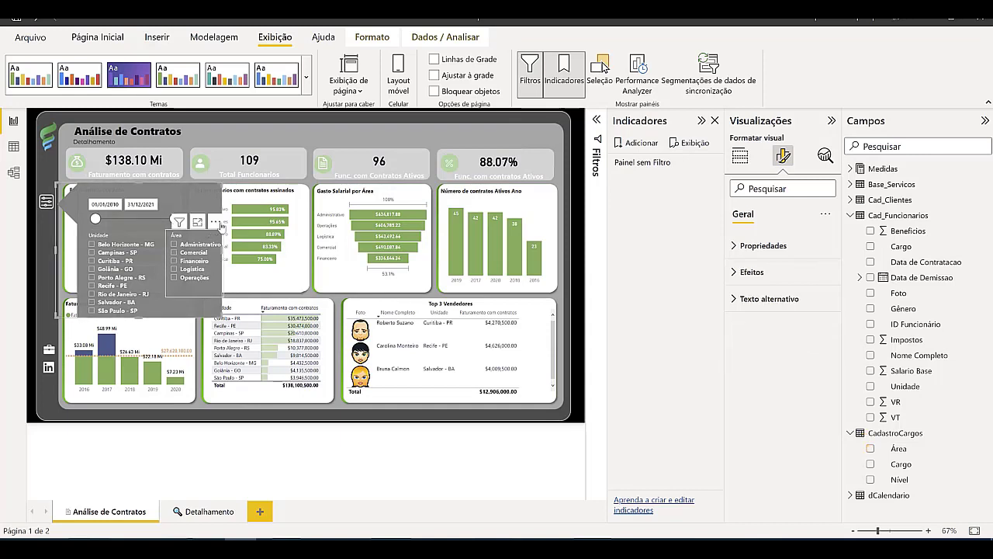
pyautogui.moveTo(223, 184); pyautogui.dragTo(230, 190)
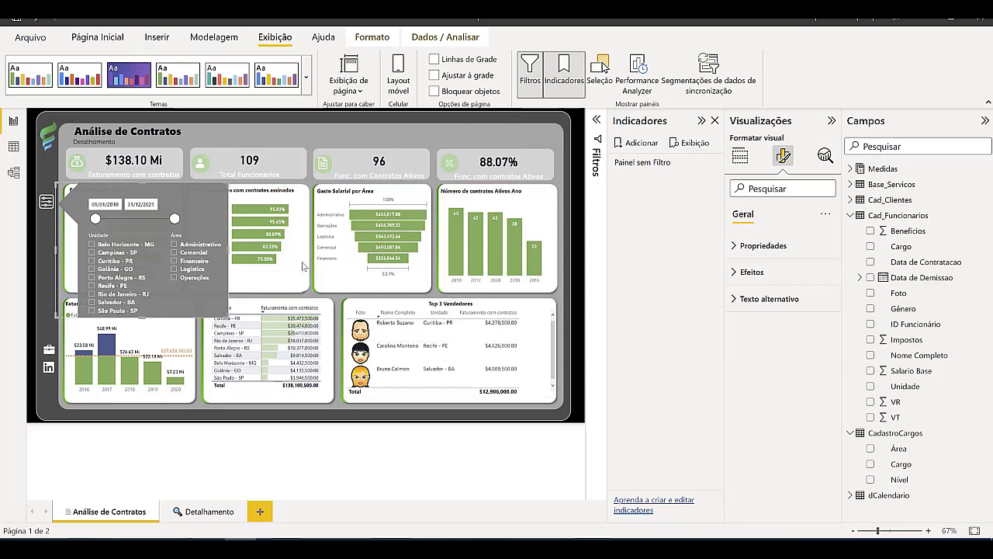
# Test the Unidade slicer by filtering on Salvador - BA and Recife - PE, and clear the selection.
pyautogui.click(114, 303)
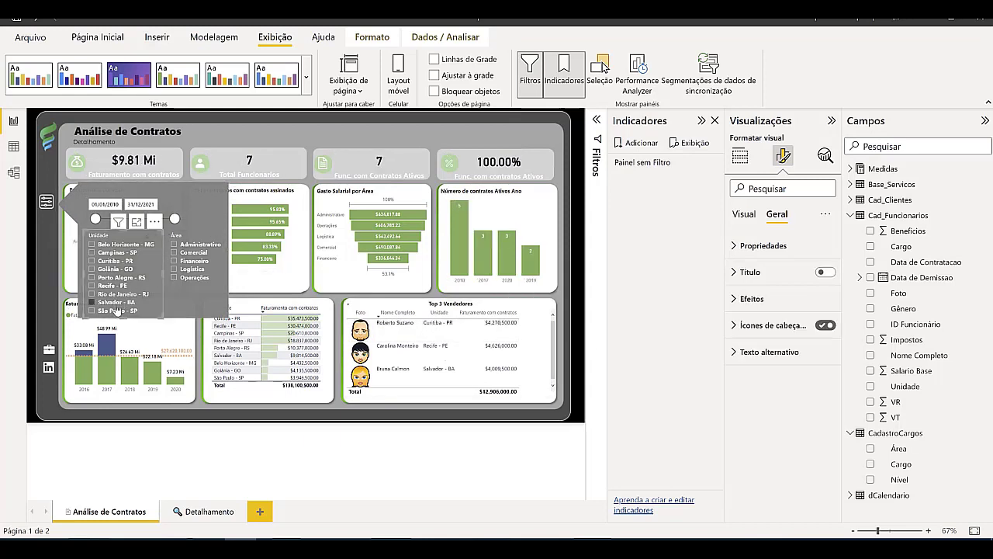
pyautogui.click(132, 285)
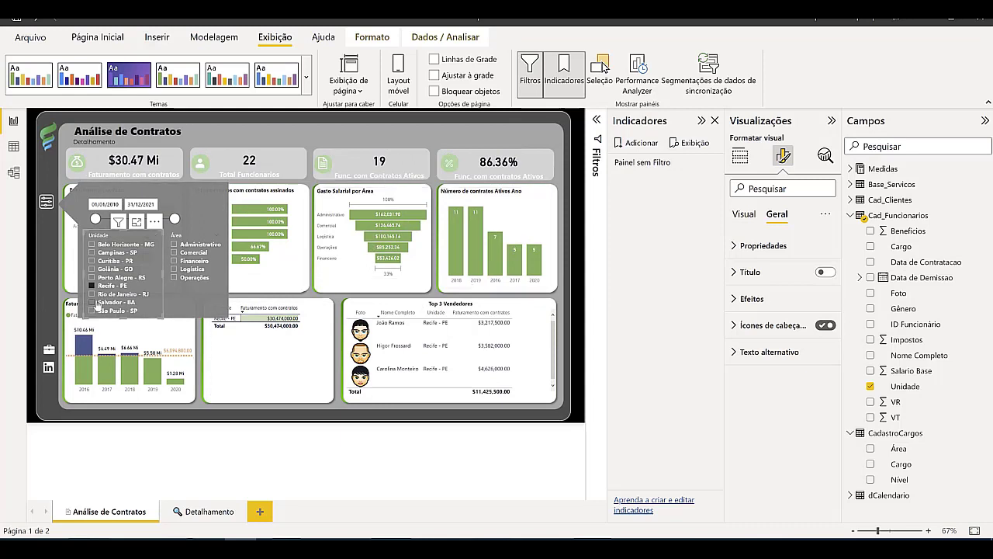
pyautogui.click(140, 290)
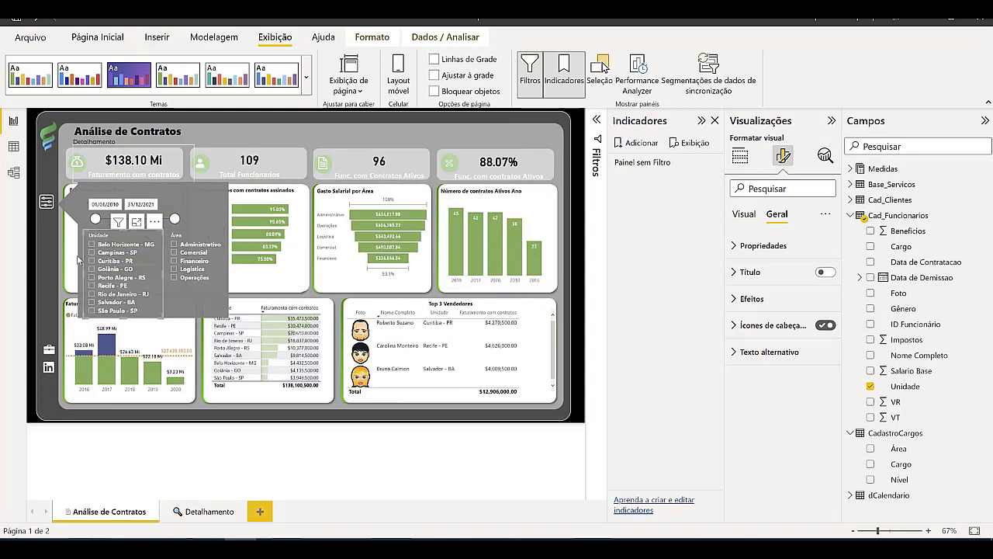
# Extend the Filtro group slightly downward so its background leaves space below the unit list.
pyautogui.click(179, 299)
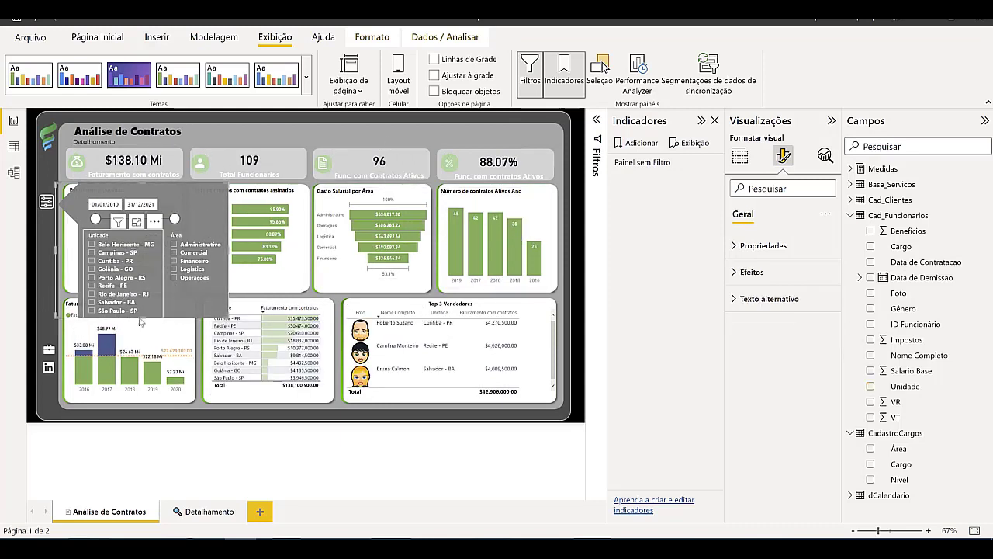
pyautogui.click(142, 317)
pyautogui.click(223, 312)
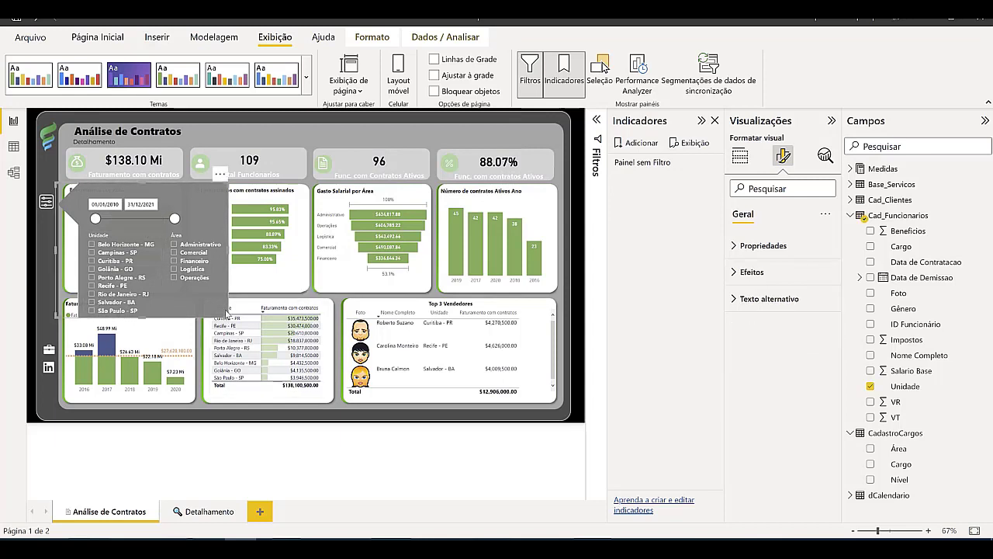
pyautogui.moveTo(224, 312); pyautogui.dragTo(230, 326)
pyautogui.click(157, 37)
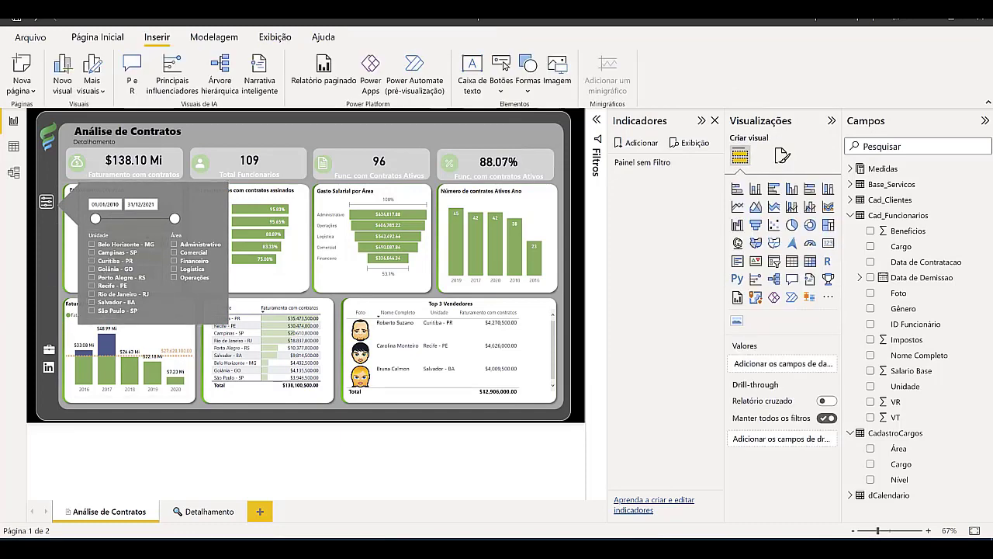
# Examine the date slicer's field assignment and its slider colour settings.
pyautogui.click(144, 264)
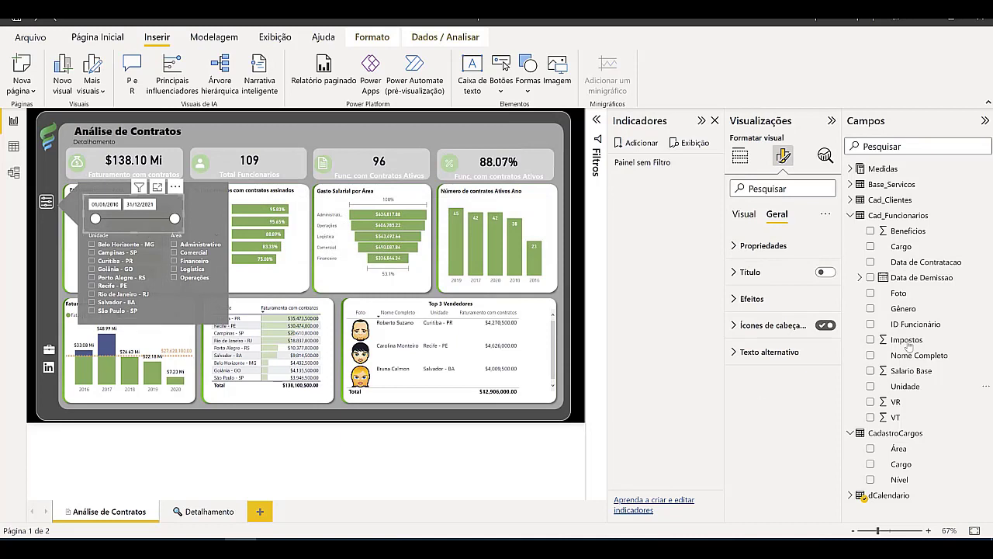
pyautogui.click(743, 157)
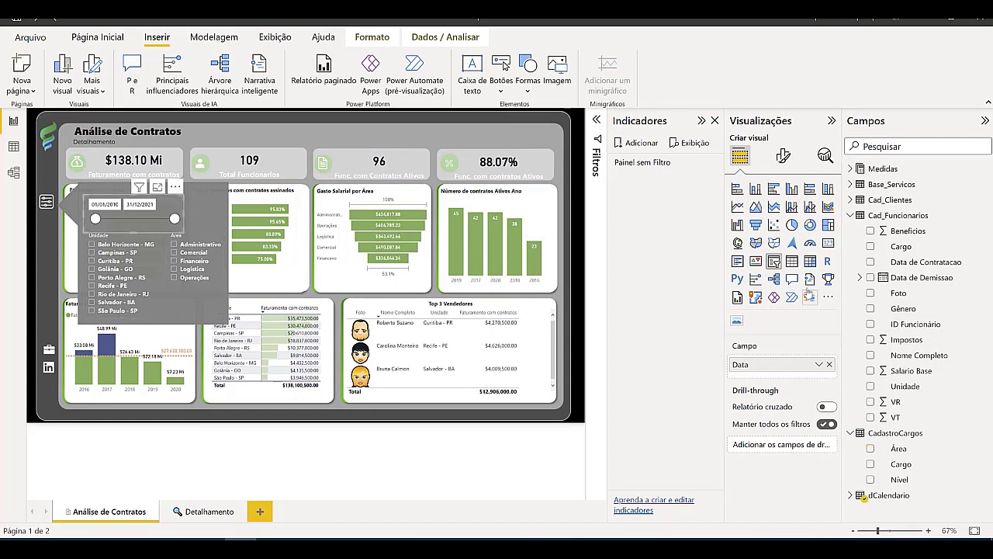
pyautogui.click(781, 157)
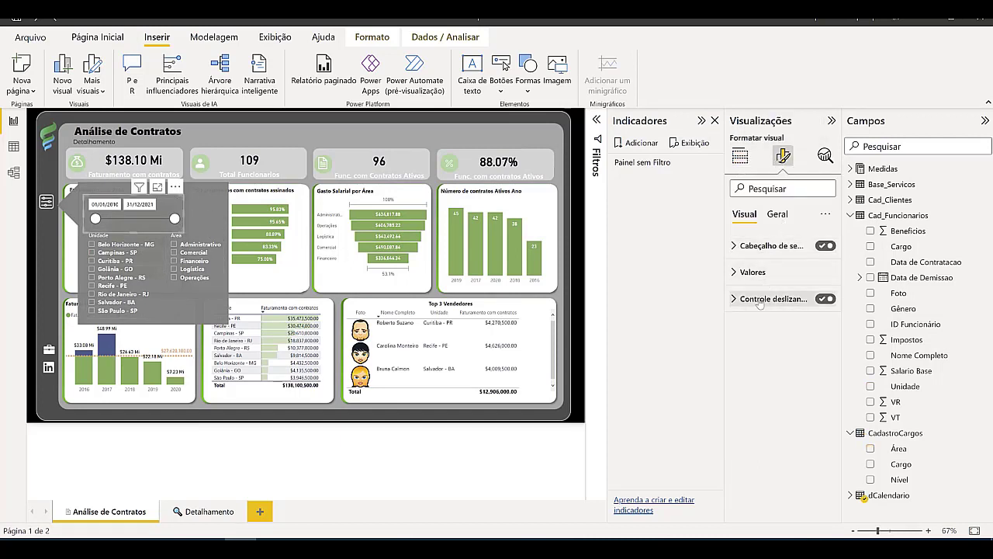
pyautogui.click(784, 299)
pyautogui.click(761, 356)
pyautogui.click(752, 153)
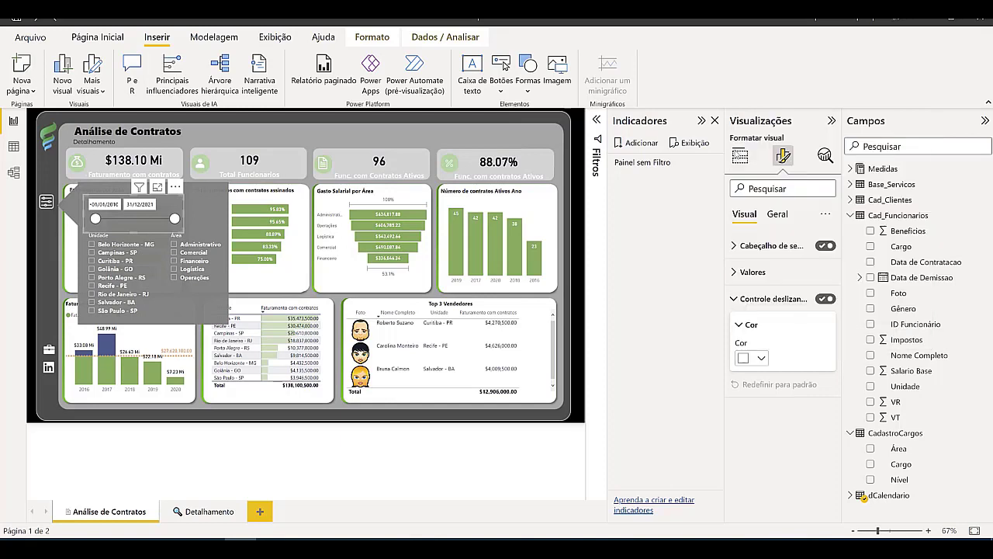
# Insert the rubber image from the icons folder into the Filtro group and shrink it to a small icon.
pyautogui.click(214, 190)
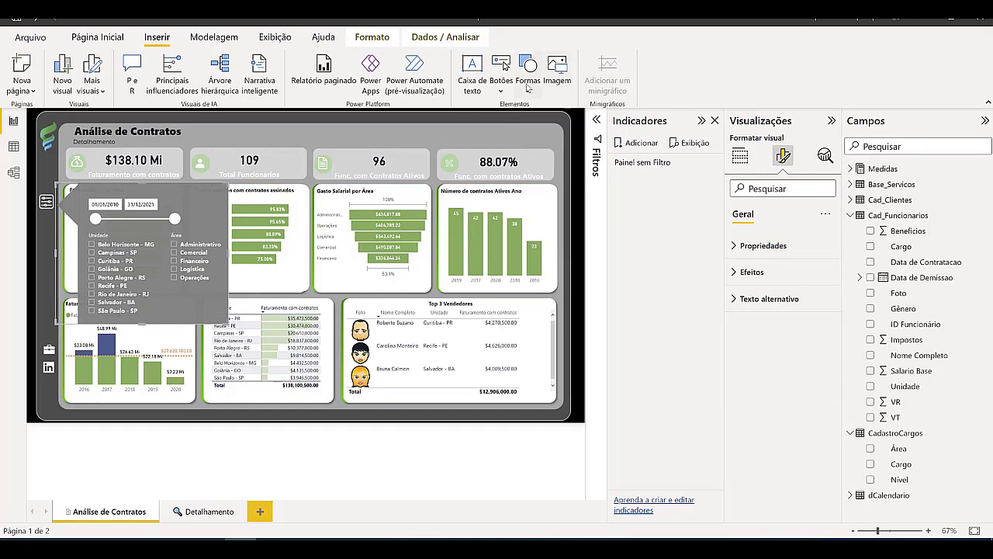
pyautogui.click(558, 74)
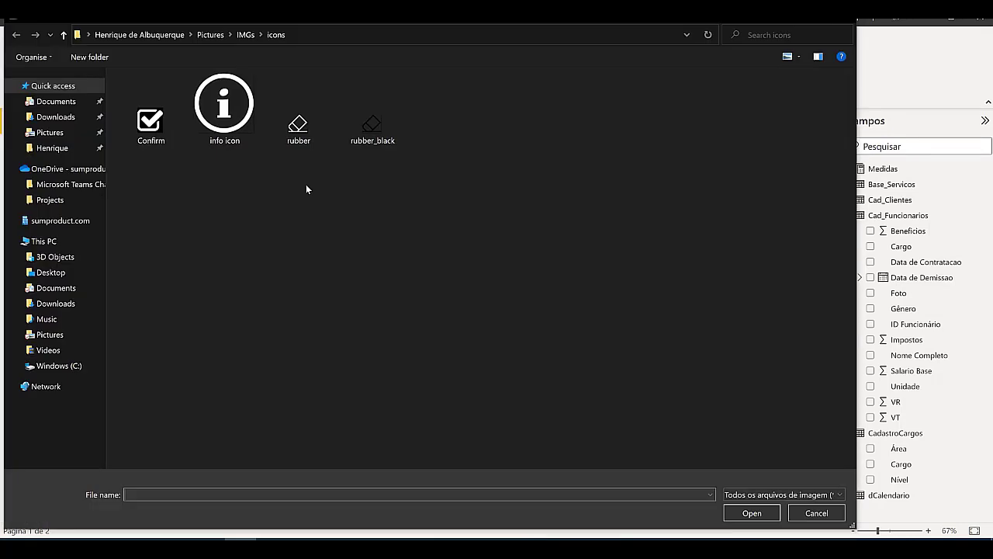
pyautogui.doubleClick(296, 130)
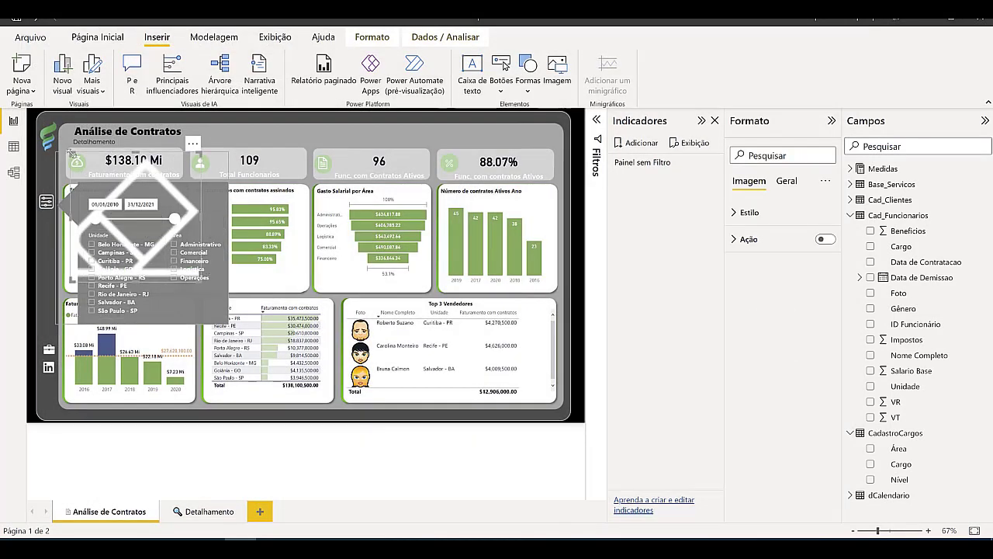
pyautogui.moveTo(73, 155); pyautogui.dragTo(176, 262)
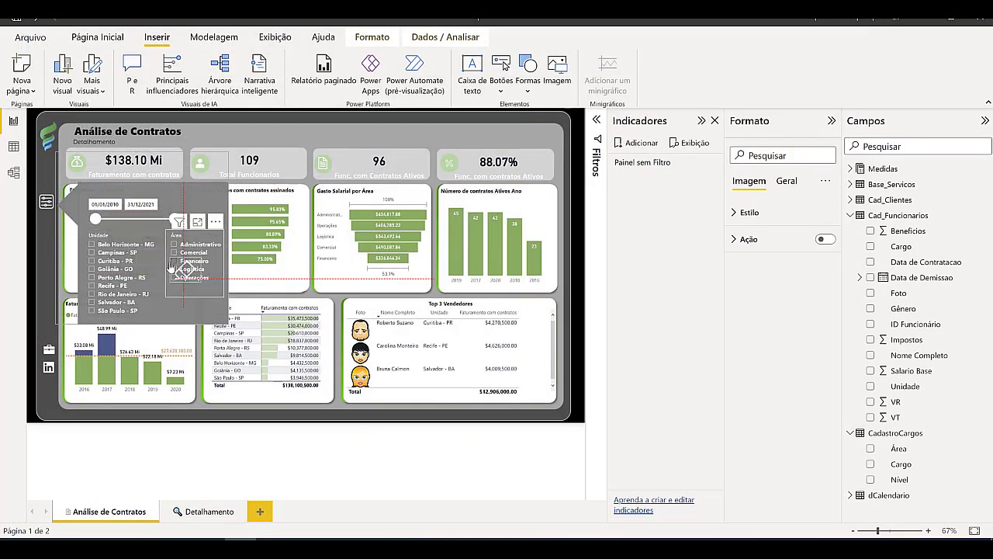
# Place the rubber icon in the filter pane's upper-right corner at a smaller size and shift the Área slicer slightly down.
pyautogui.moveTo(216, 216)
pyautogui.mouseDown()
pyautogui.moveTo(252, 167)
pyautogui.moveTo(236, 224)
pyautogui.mouseUp()
pyautogui.moveTo(181, 253)
pyautogui.mouseDown()
pyautogui.moveTo(189, 227)
pyautogui.moveTo(208, 258)
pyautogui.moveTo(174, 281)
pyautogui.moveTo(202, 193)
pyautogui.mouseUp()
pyautogui.click(174, 281)
pyautogui.moveTo(197, 244); pyautogui.dragTo(177, 249)
pyautogui.click(207, 217)
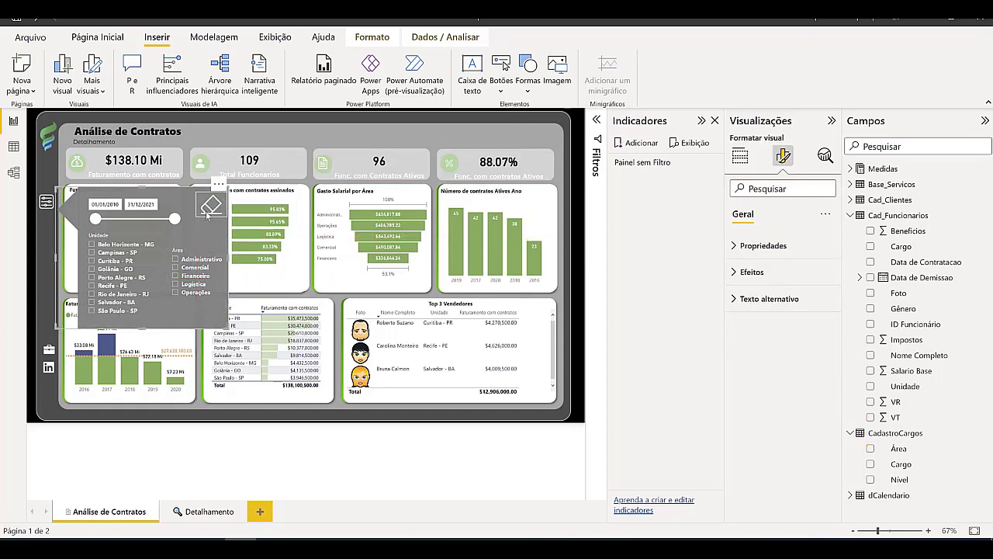
pyautogui.moveTo(206, 216); pyautogui.dragTo(215, 205)
# Insert the Confirm image, shrink it to icon size and line it up just left of the rubber icon.
pyautogui.click(555, 70)
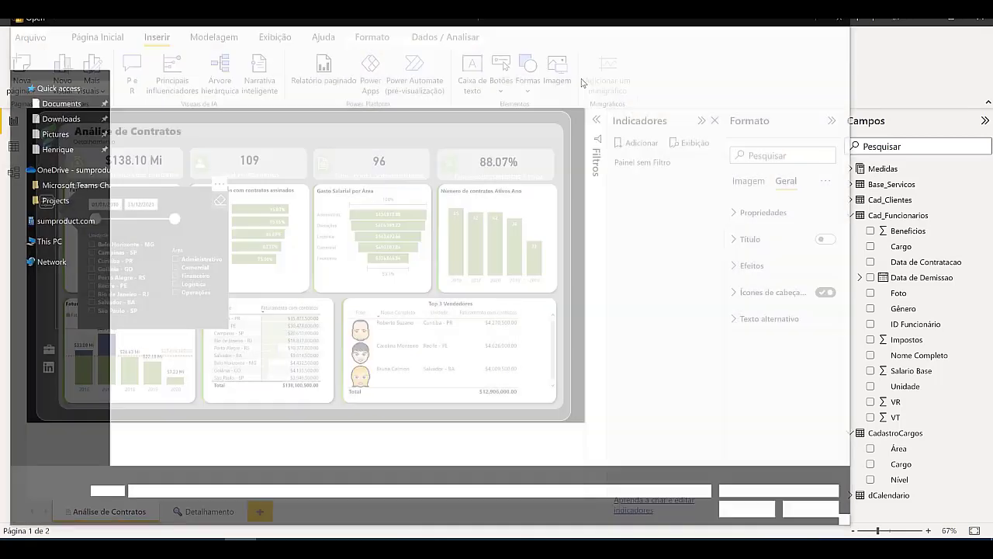
pyautogui.doubleClick(160, 121)
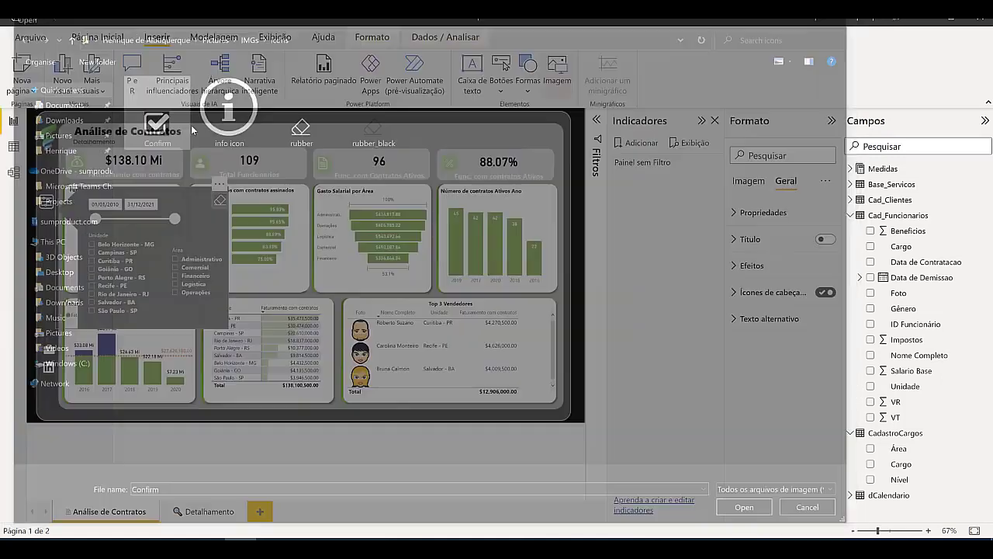
pyautogui.moveTo(197, 280)
pyautogui.mouseDown()
pyautogui.moveTo(99, 200)
pyautogui.moveTo(117, 187)
pyautogui.moveTo(200, 210)
pyautogui.mouseUp()
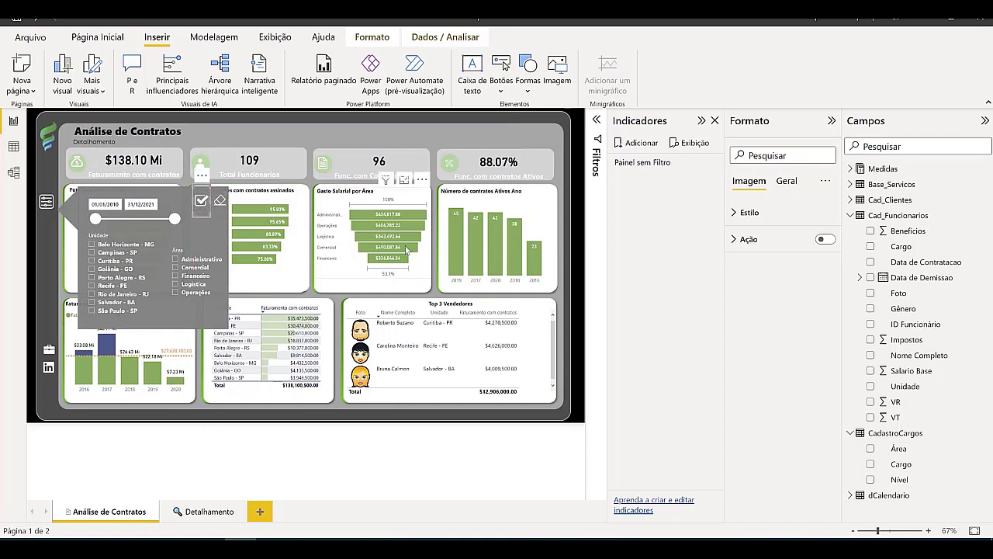
pyautogui.click(220, 201)
pyautogui.click(201, 199)
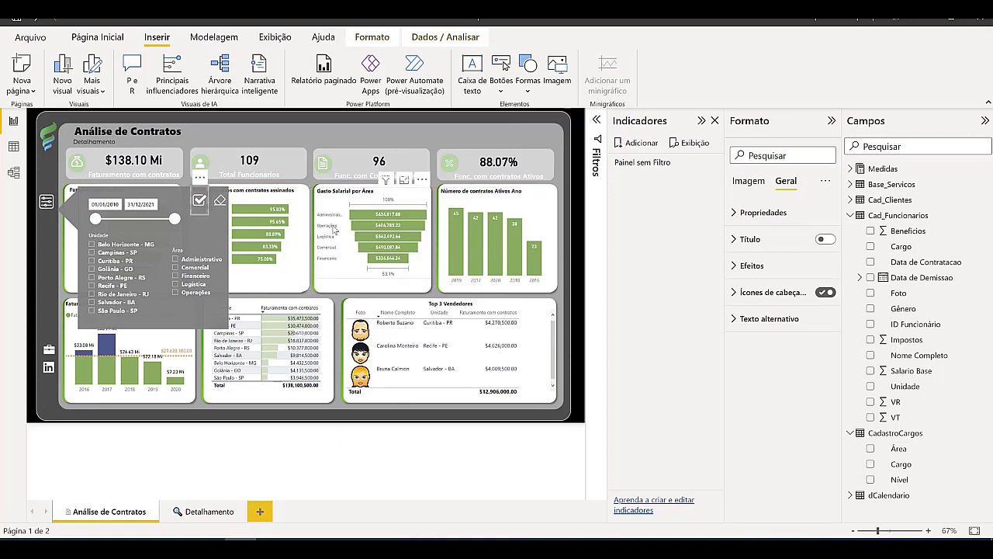
pyautogui.click(221, 201)
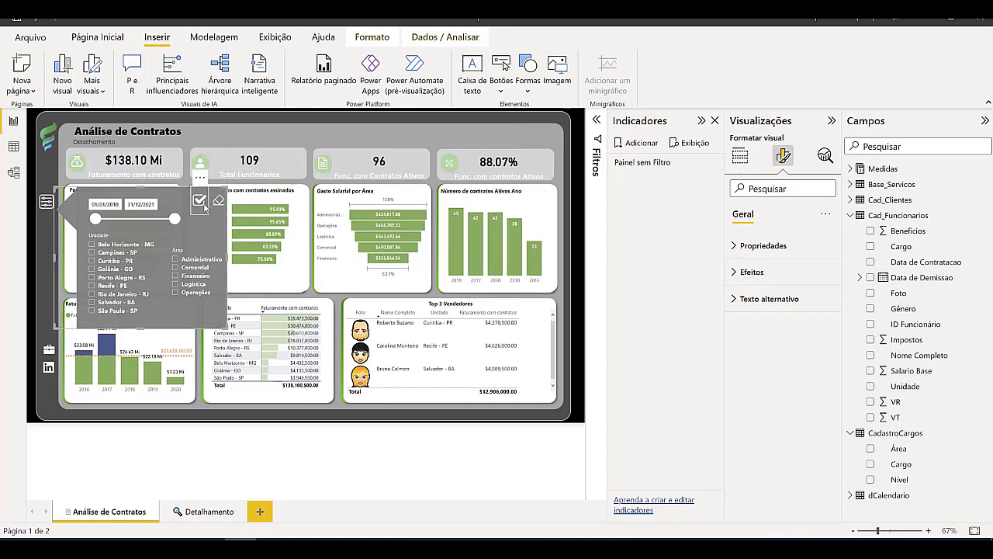
pyautogui.click(204, 208)
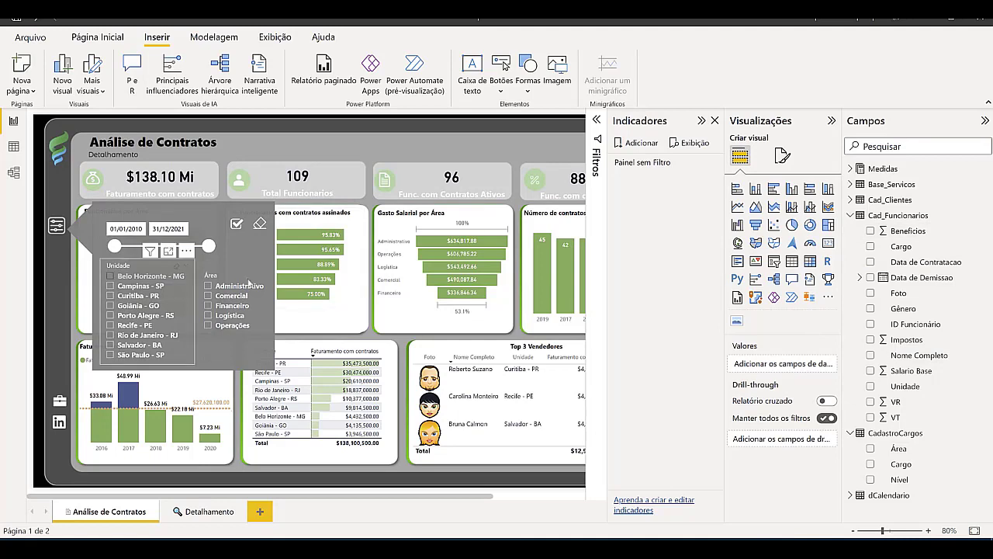
# Insert a line shape over the filter pane and reduce its frame height so it lies across the slicers.
pyautogui.click(539, 88)
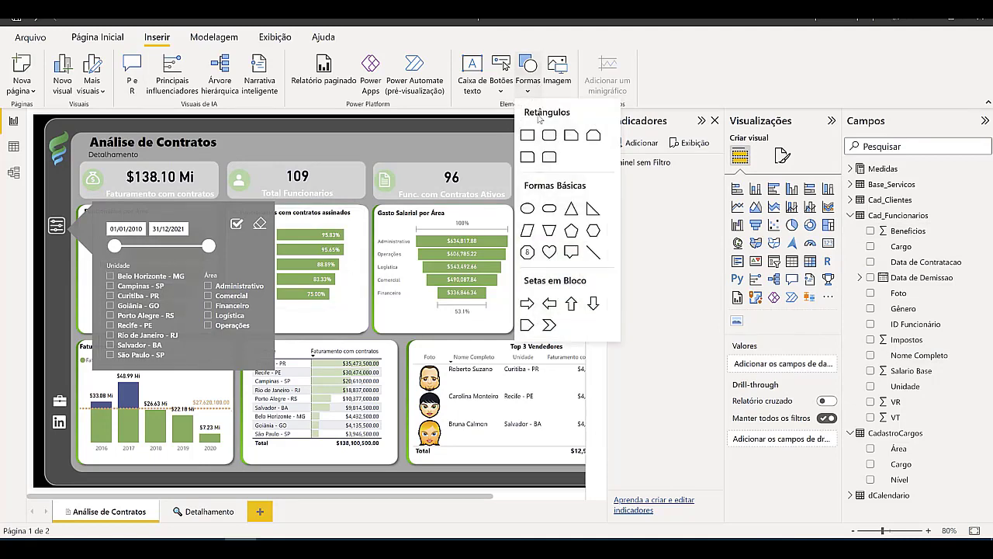
pyautogui.click(593, 253)
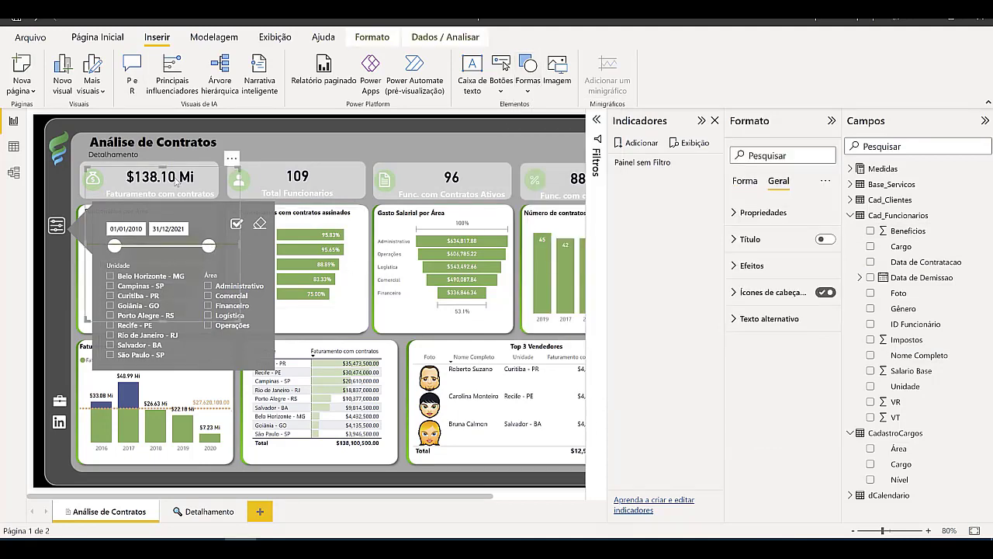
pyautogui.moveTo(163, 188); pyautogui.dragTo(163, 286)
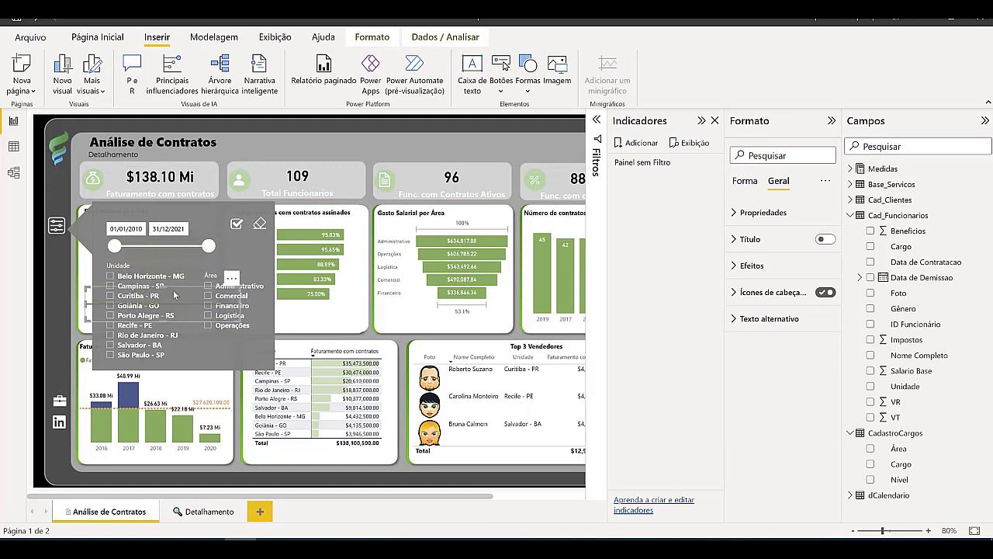
# Set the line shape's overall rotation to 270°.
pyautogui.click(743, 181)
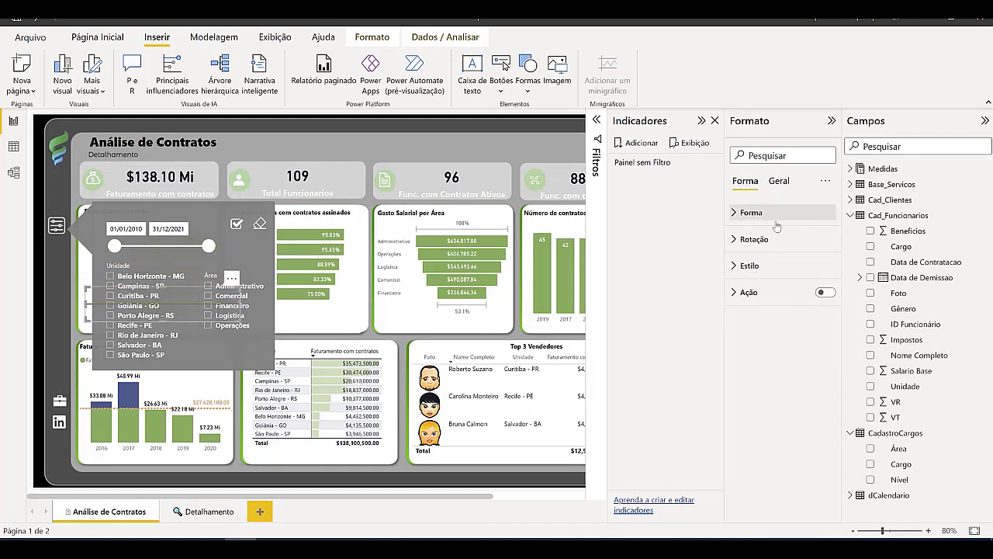
pyautogui.click(756, 216)
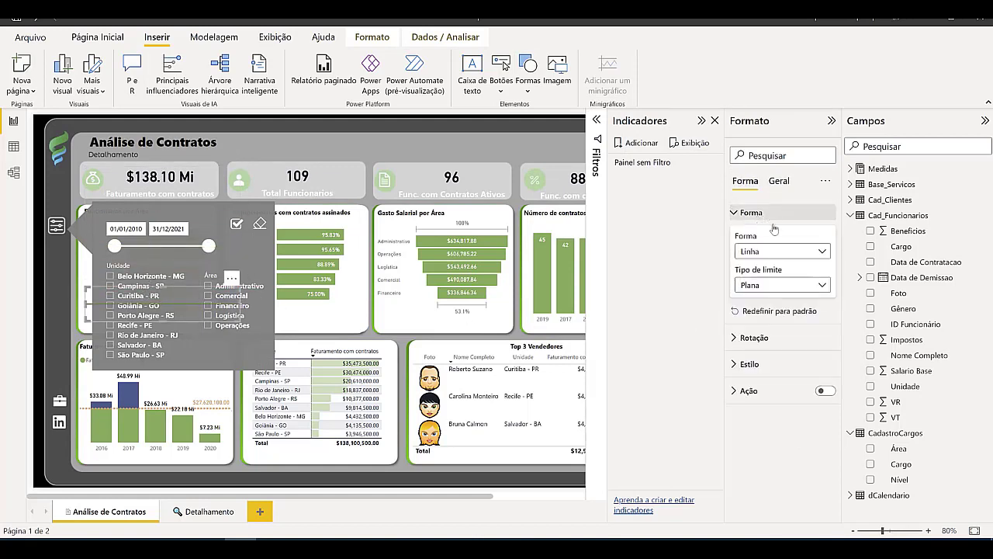
pyautogui.click(754, 340)
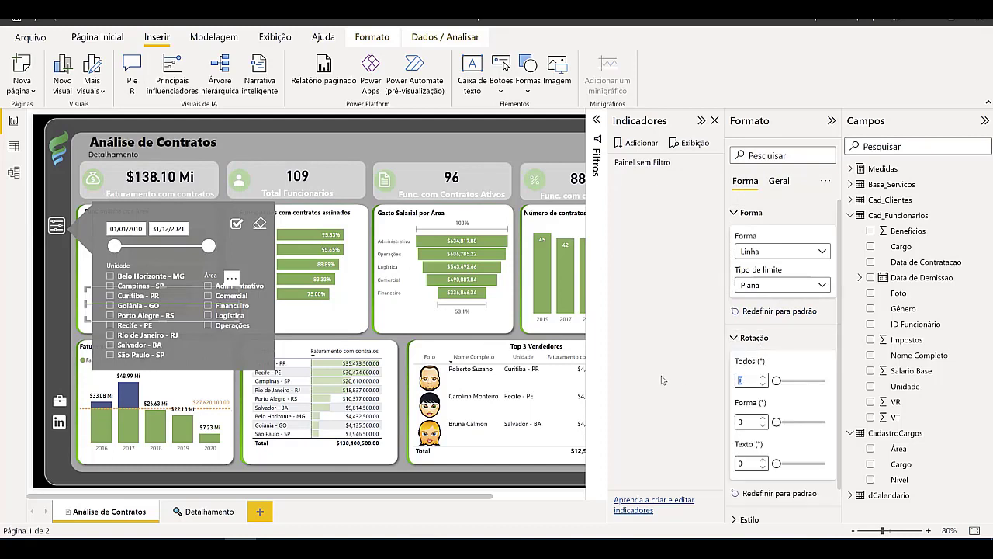
pyautogui.write('270')
pyautogui.click(754, 339)
# Fill the line shape with the lightest grey shade of the theme's white.
pyautogui.click(770, 370)
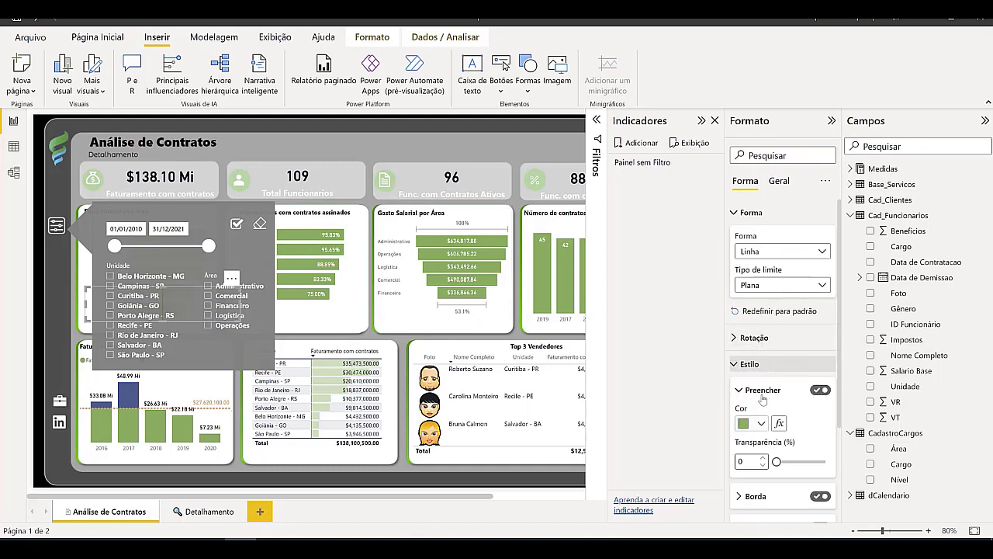
pyautogui.click(751, 423)
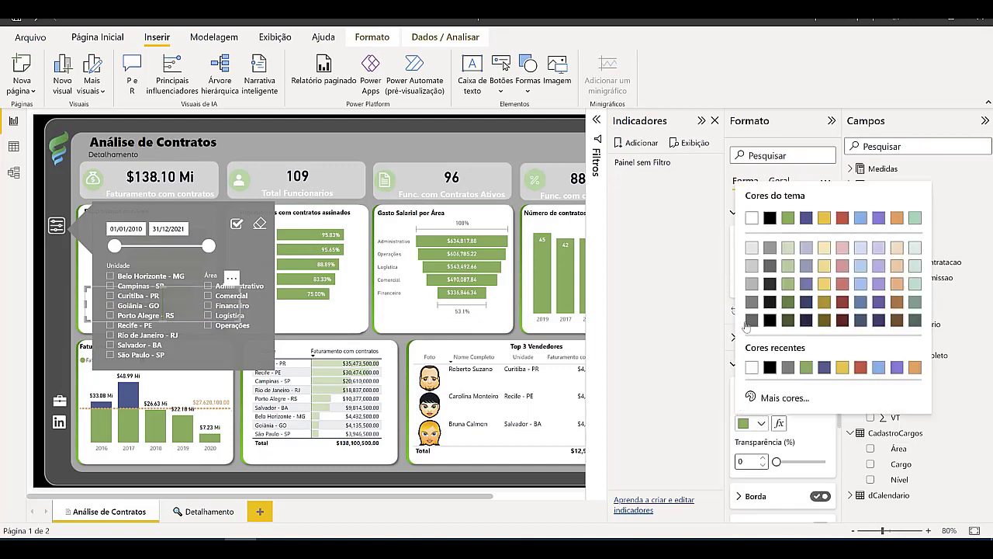
pyautogui.click(751, 246)
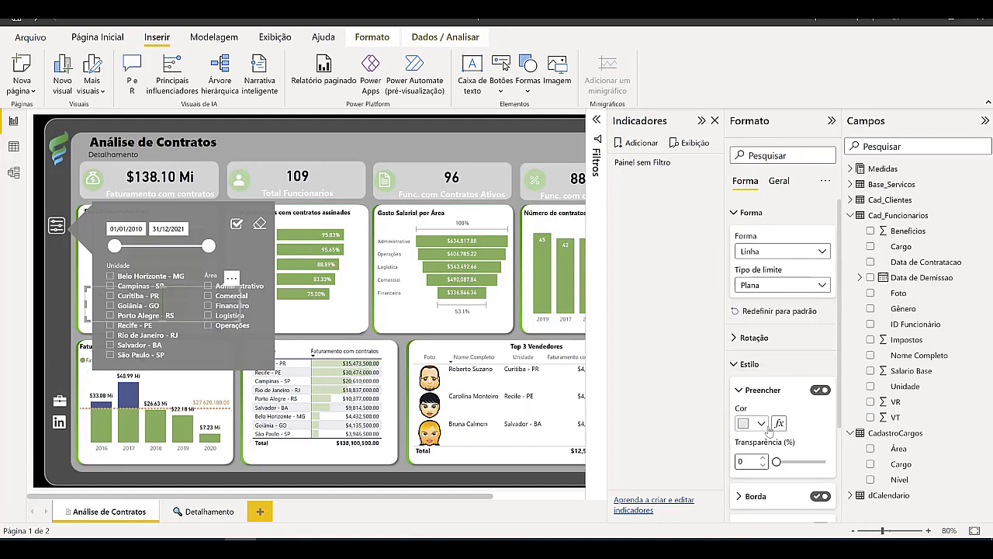
# Try raising the line's fill transparency and switching off its border.
pyautogui.scroll(-2, 768, 430)
pyautogui.moveTo(778, 412); pyautogui.dragTo(820, 412)
pyautogui.click(818, 448)
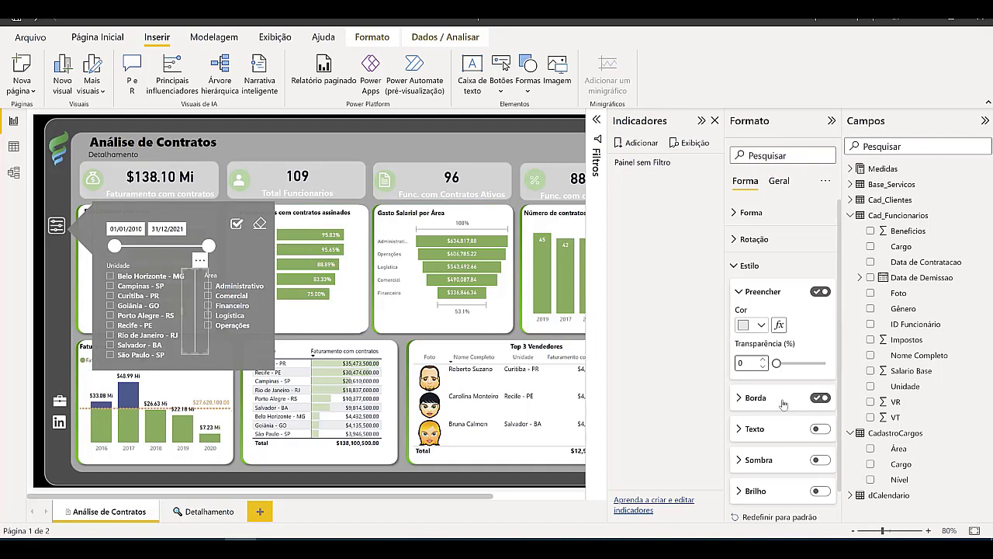
# Try changing the line shape's border width, and deselect the shape.
pyautogui.click(776, 399)
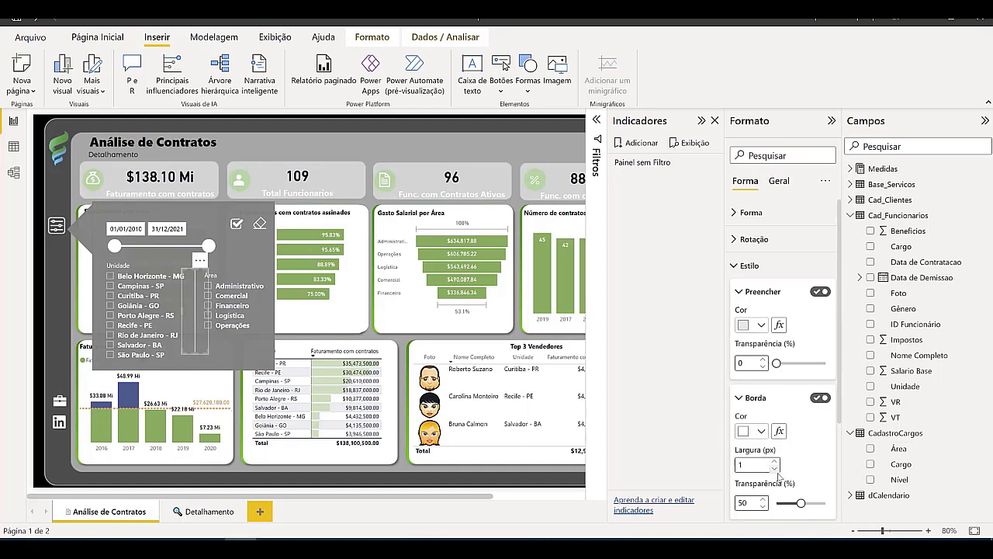
pyautogui.click(776, 469)
pyautogui.click(776, 461)
pyautogui.click(114, 115)
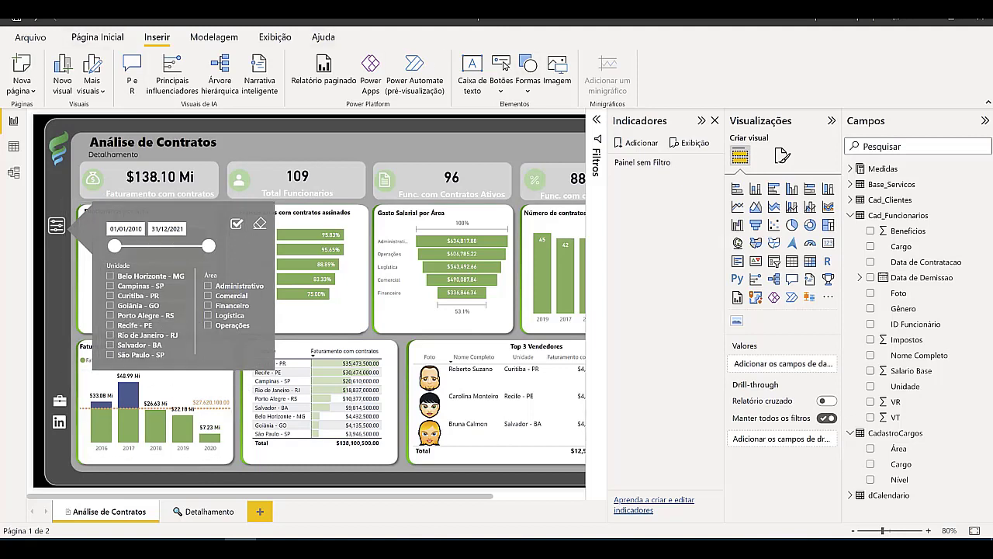
# Merge the three slicers, the loose image and the line shape into the existing Filtro group.
pyautogui.click(275, 37)
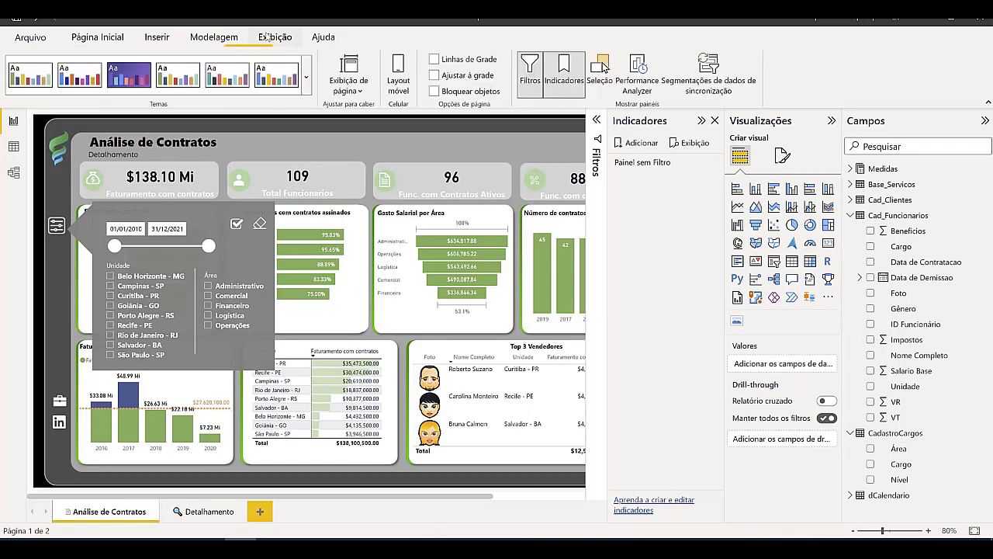
pyautogui.click(603, 68)
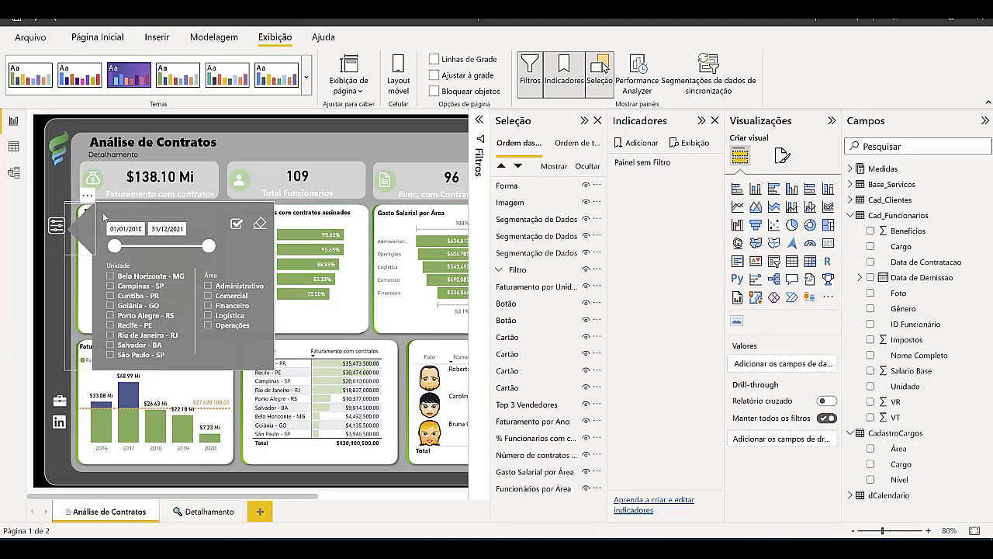
pyautogui.click(527, 272)
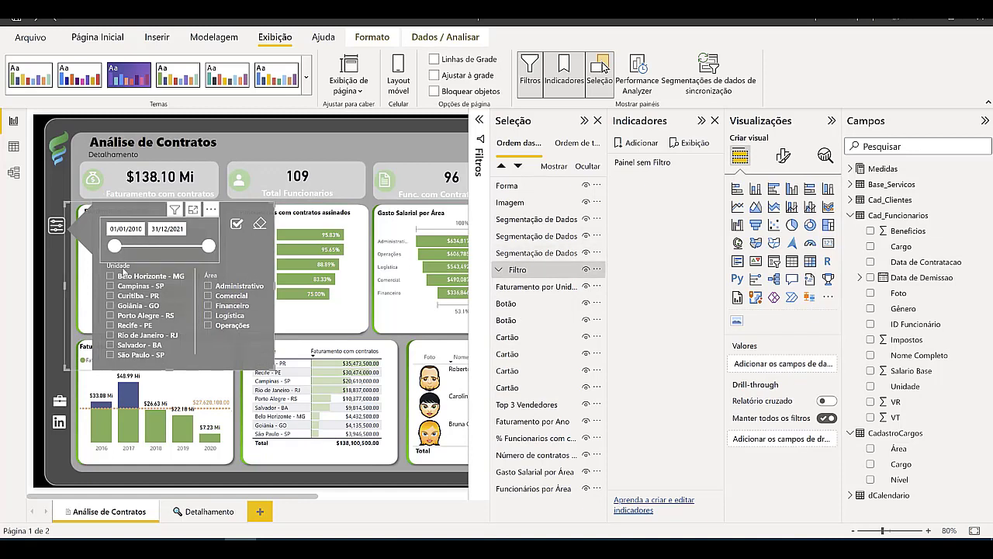
pyautogui.click(537, 243)
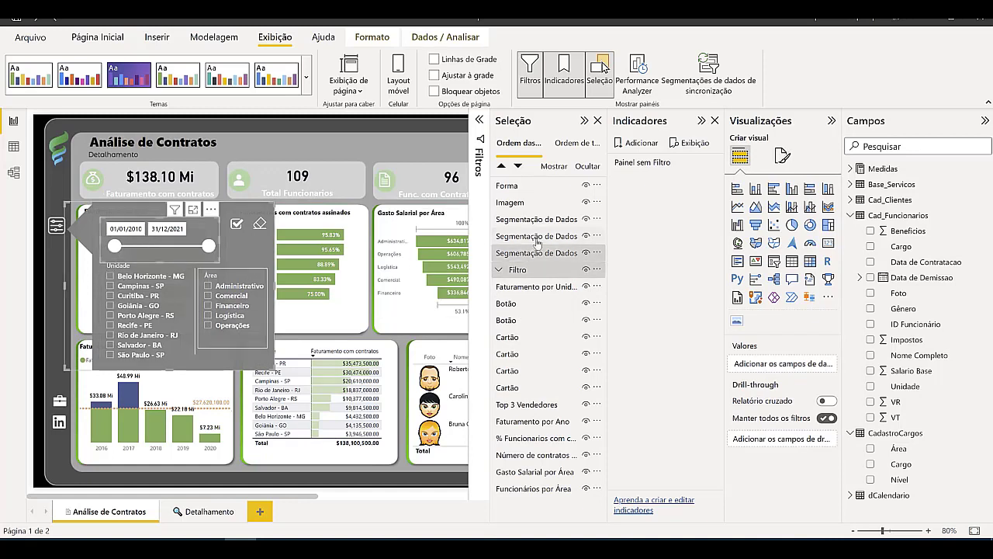
pyautogui.keyDown('shift'); pyautogui.click(546, 222); pyautogui.keyUp('shift')
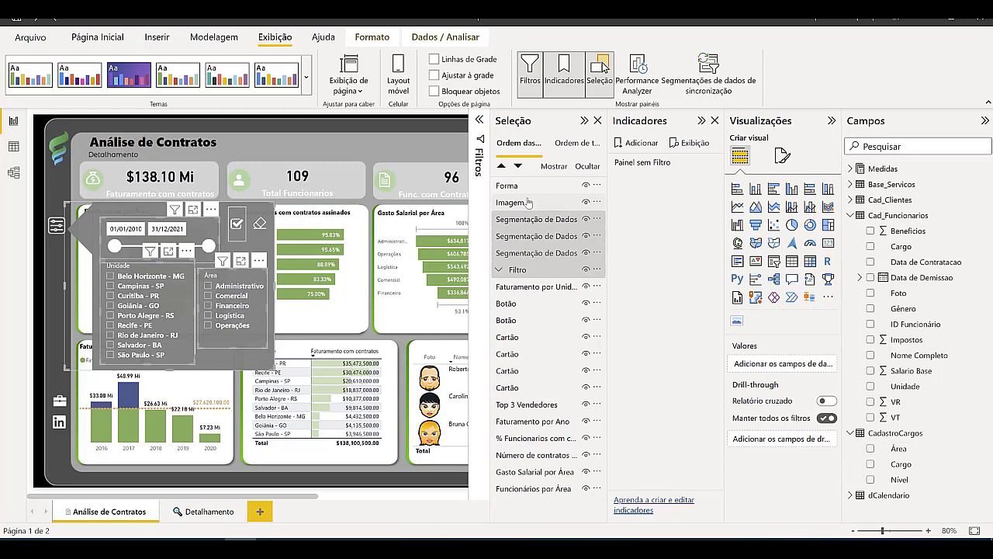
pyautogui.keyDown('ctrl'); pyautogui.click(528, 202); pyautogui.keyUp('ctrl')
pyautogui.keyDown('ctrl'); pyautogui.click(514, 186); pyautogui.keyUp('ctrl')
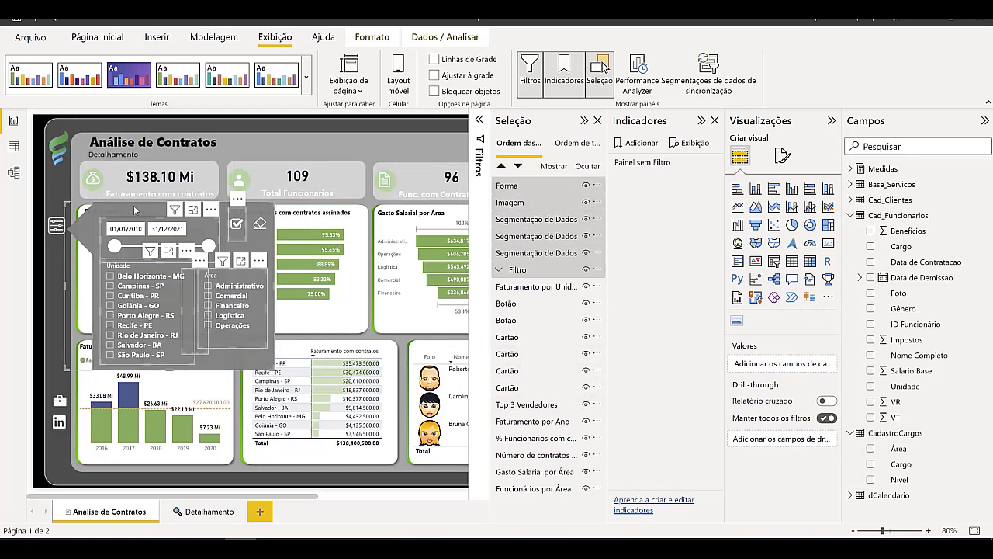
pyautogui.rightClick(512, 185)
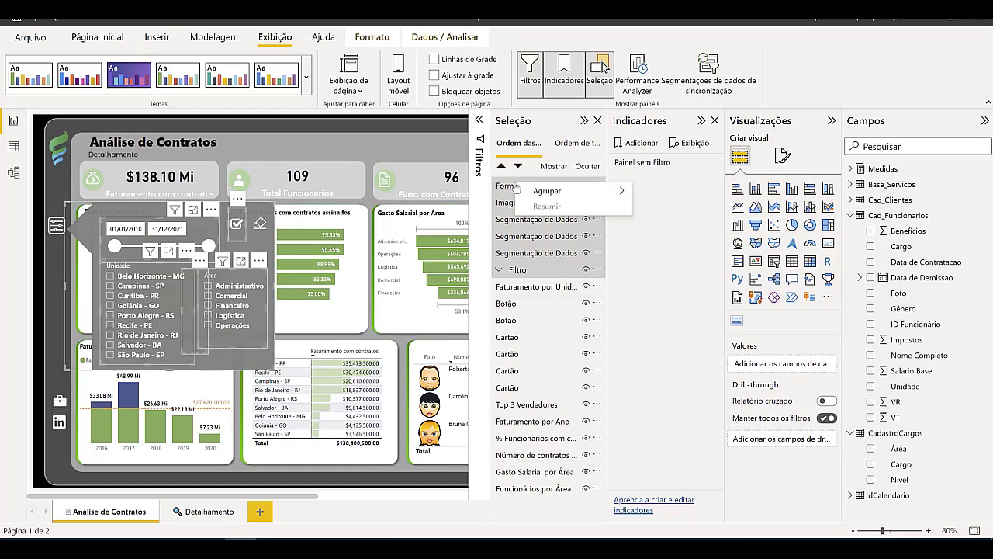
pyautogui.moveTo(613, 190)
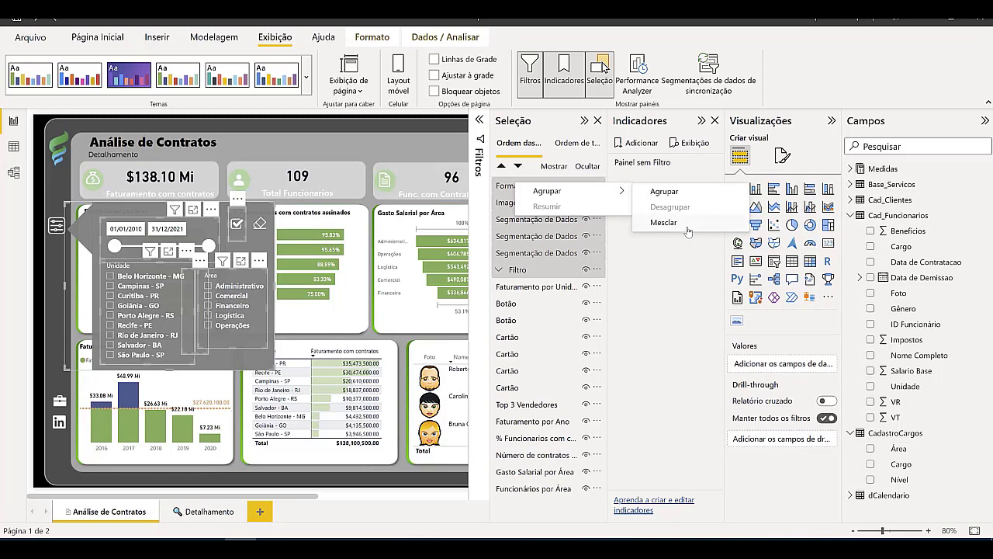
pyautogui.click(663, 222)
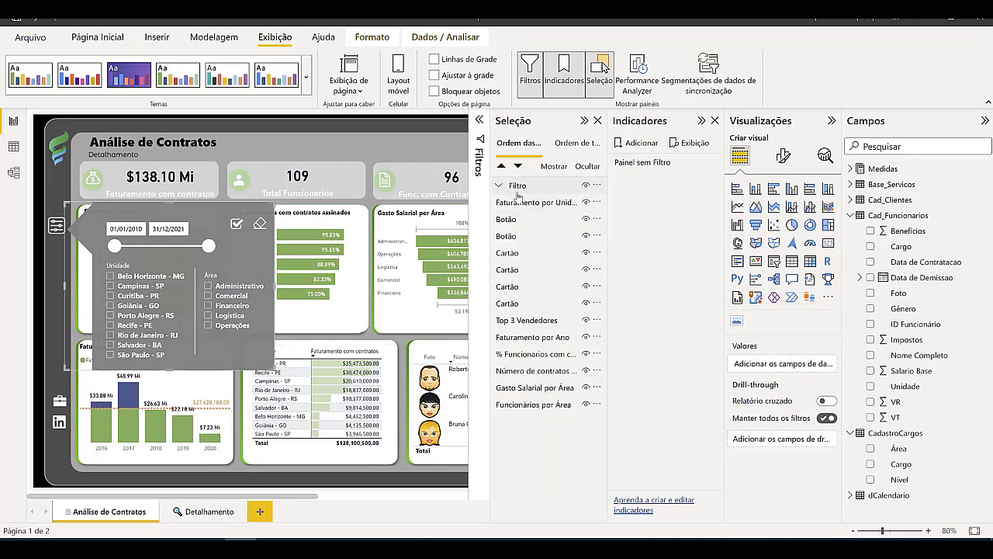
# Try hiding and showing the Filtro group, ending with it shown.
pyautogui.click(586, 188)
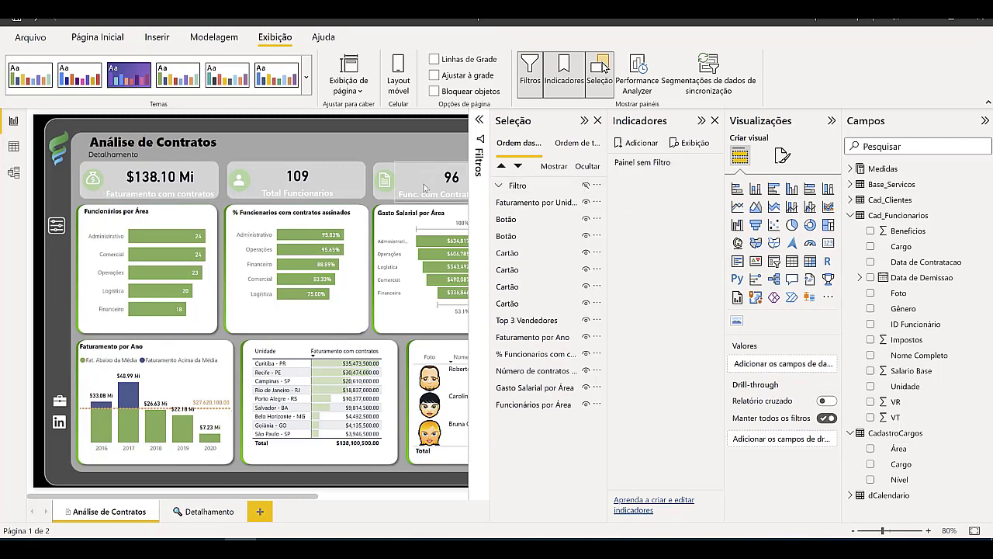
pyautogui.click(598, 122)
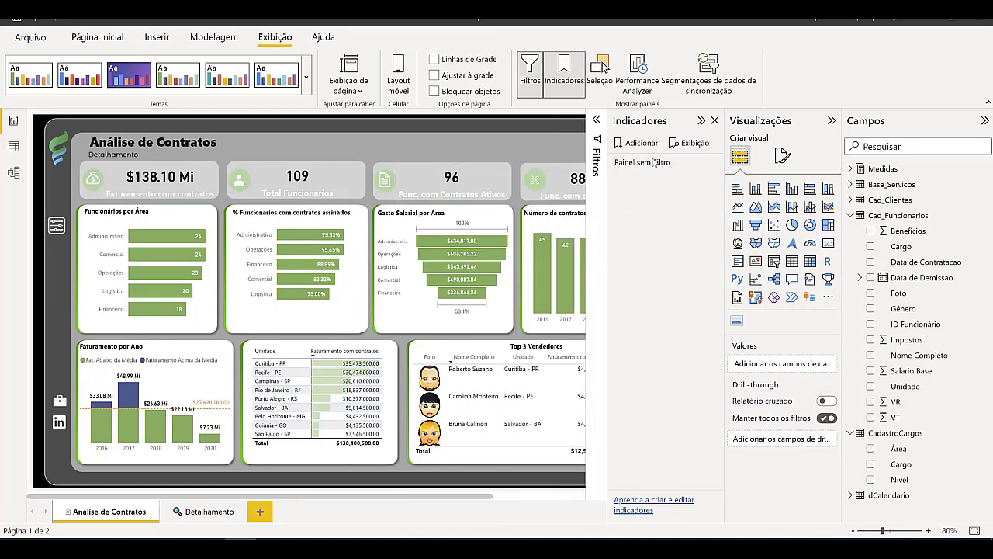
pyautogui.click(597, 122)
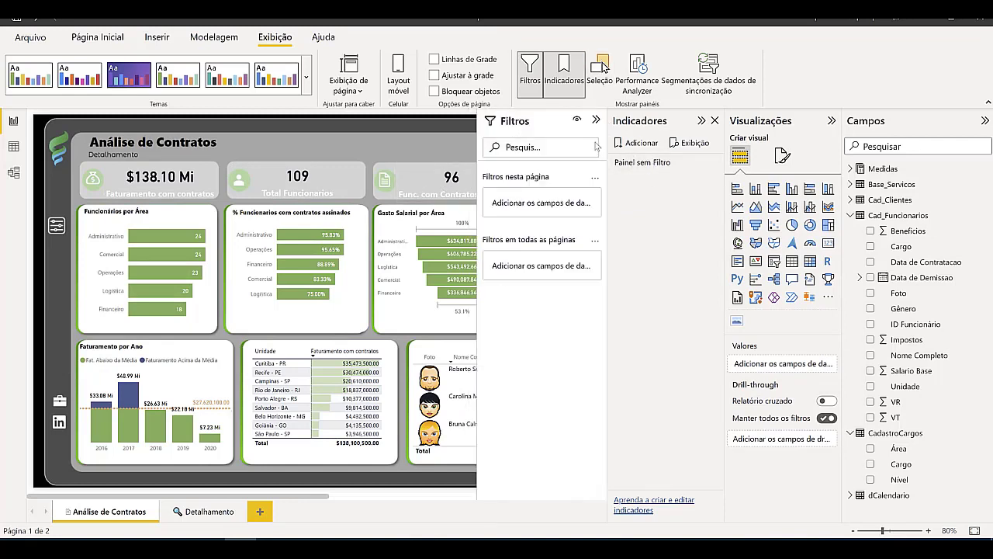
pyautogui.click(602, 68)
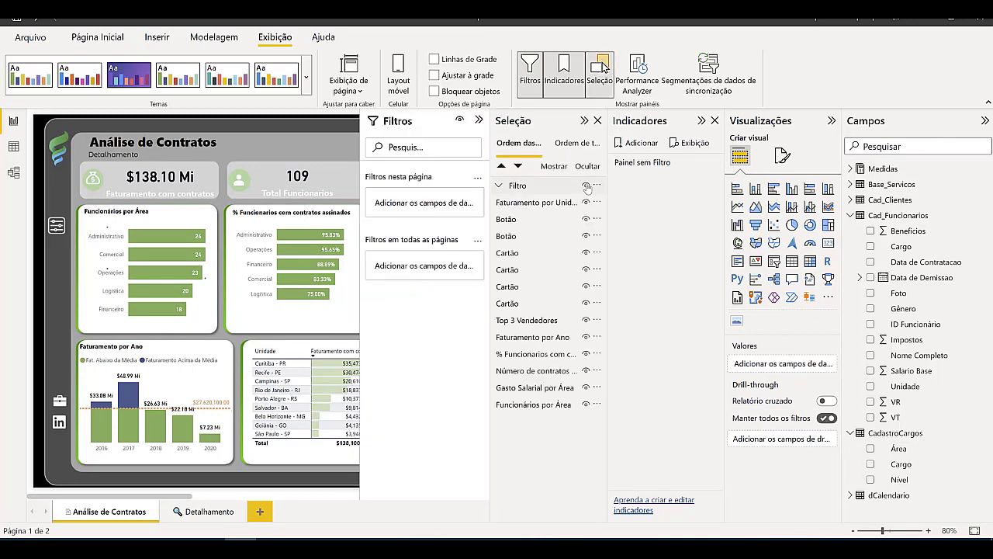
pyautogui.click(587, 186)
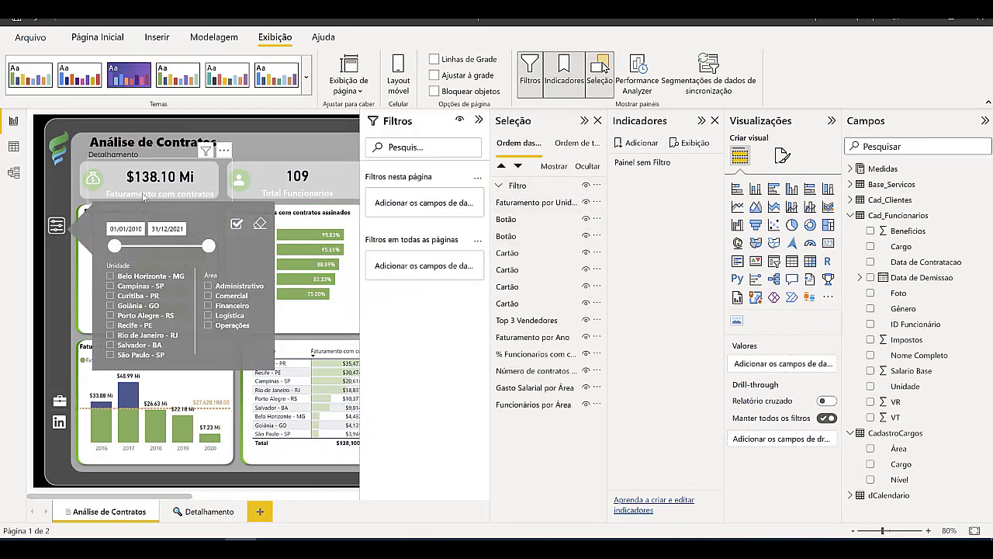
pyautogui.click(586, 185)
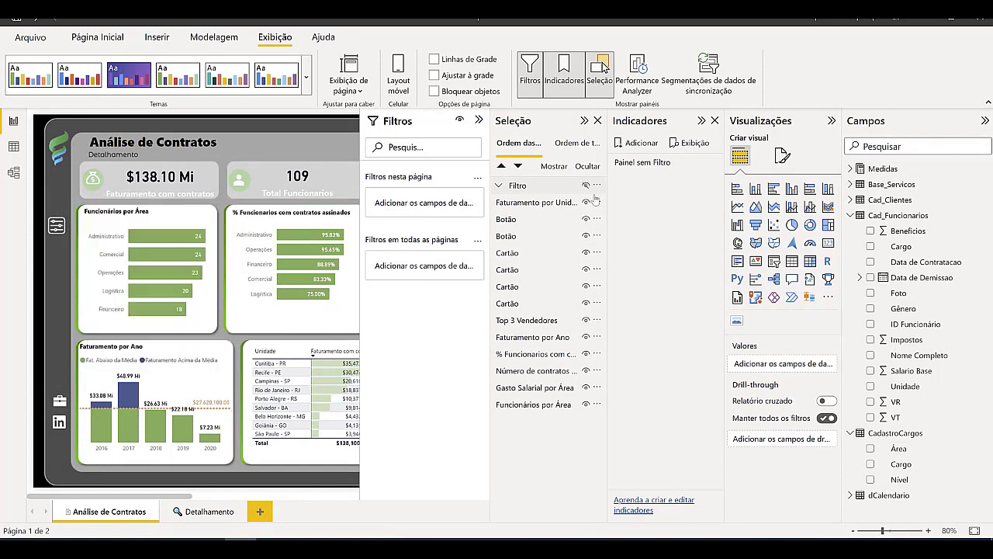
pyautogui.click(586, 185)
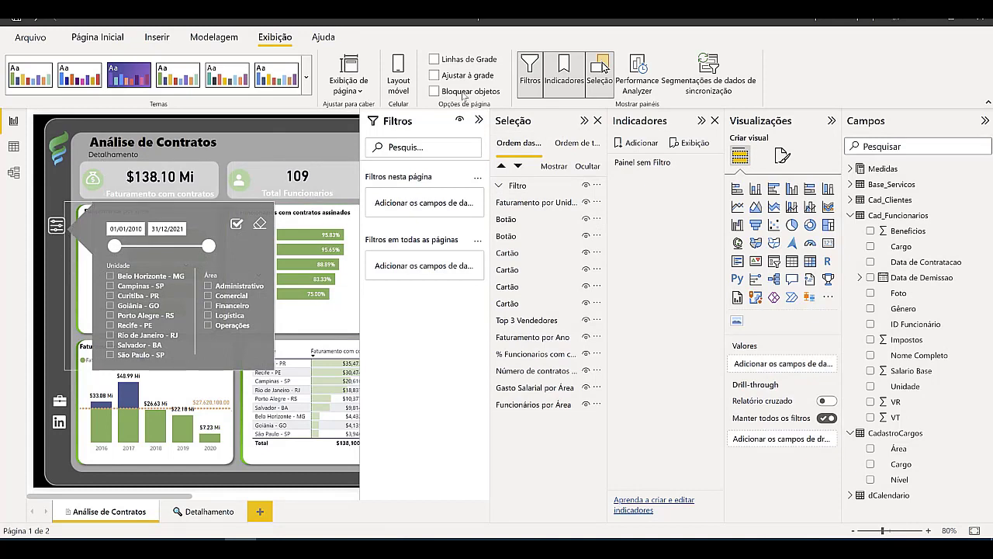
# Add a bookmark of the view with the filter pane shown and name it Filtro Expandido.
pyautogui.click(639, 147)
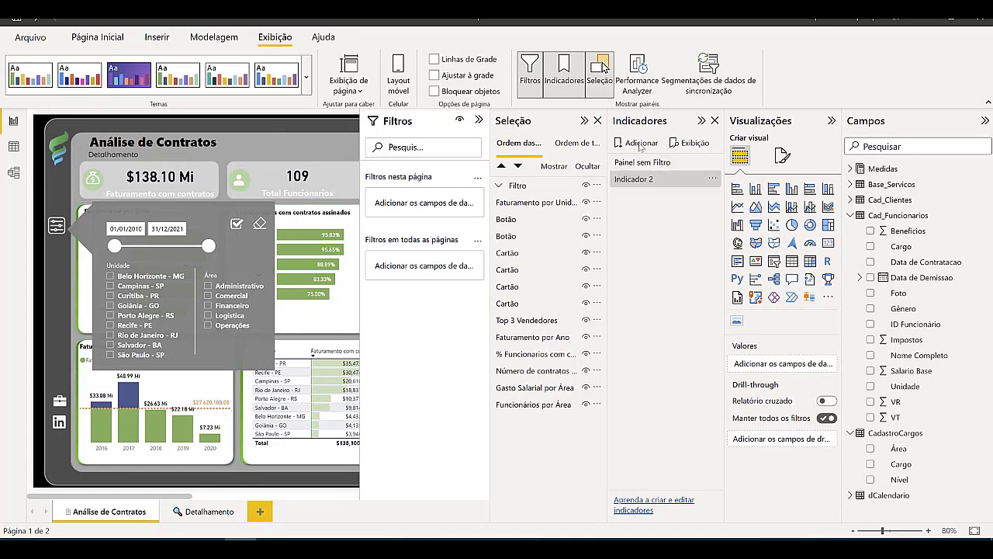
pyautogui.doubleClick(660, 180)
pyautogui.write('Filtro Expandido')
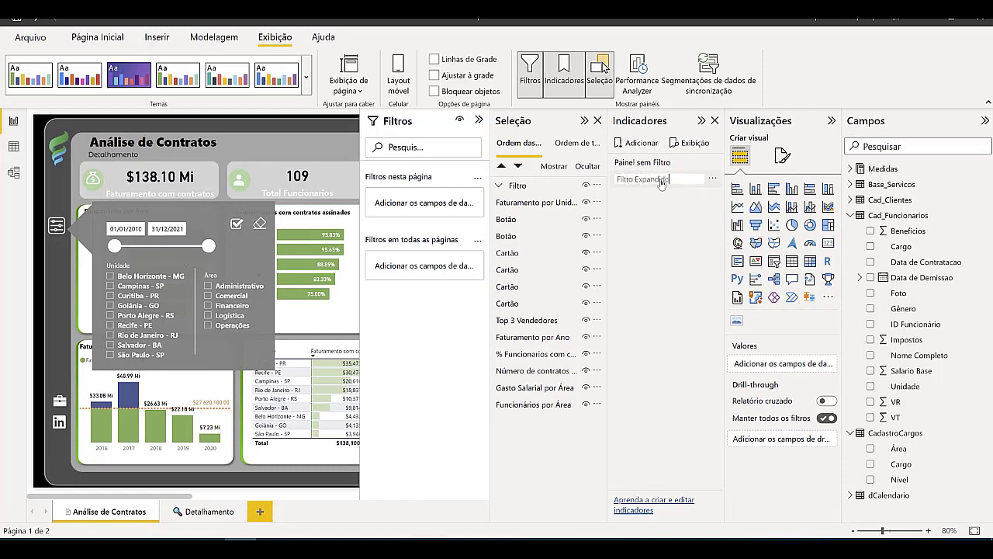
pyautogui.click(659, 164)
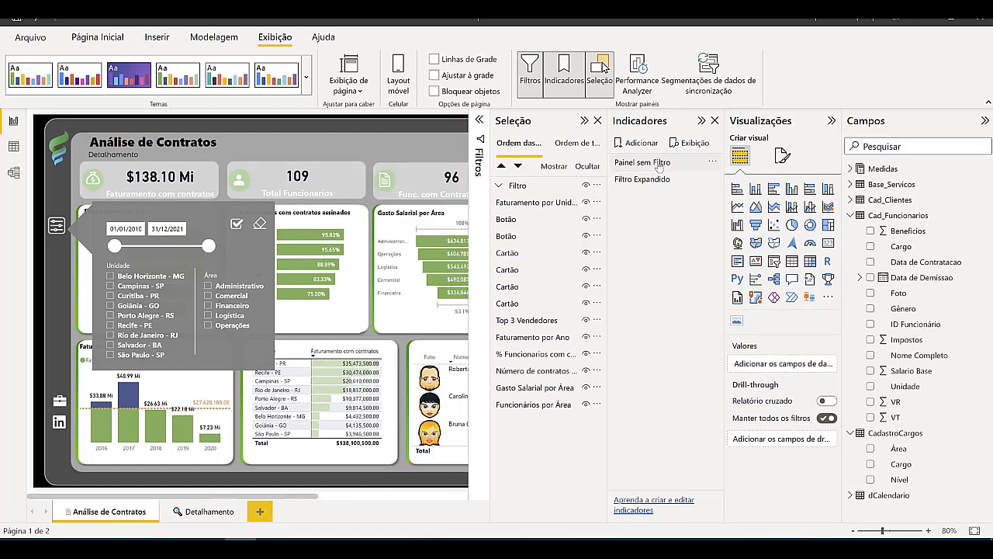
# Test the Painel sem Filtro and Filtro Expandido bookmarks by switching between them, ending on Painel sem Filtro.
pyautogui.click(658, 180)
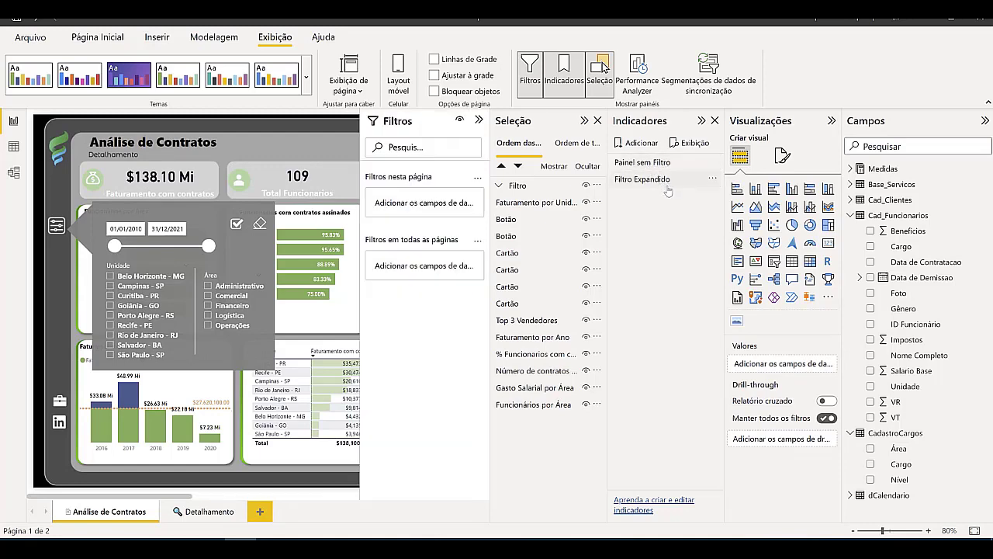
pyautogui.click(669, 163)
pyautogui.click(658, 180)
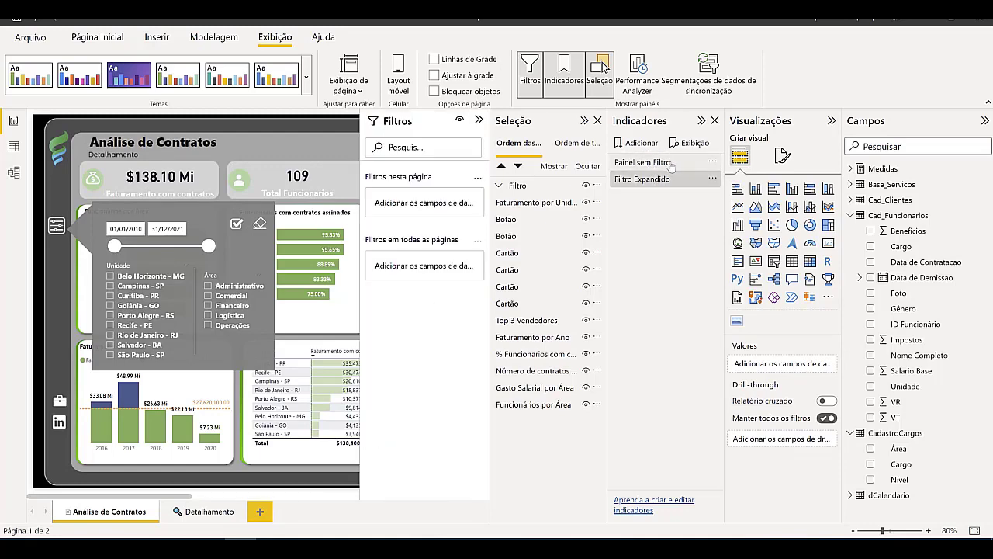
pyautogui.click(672, 164)
pyautogui.click(661, 179)
pyautogui.click(669, 164)
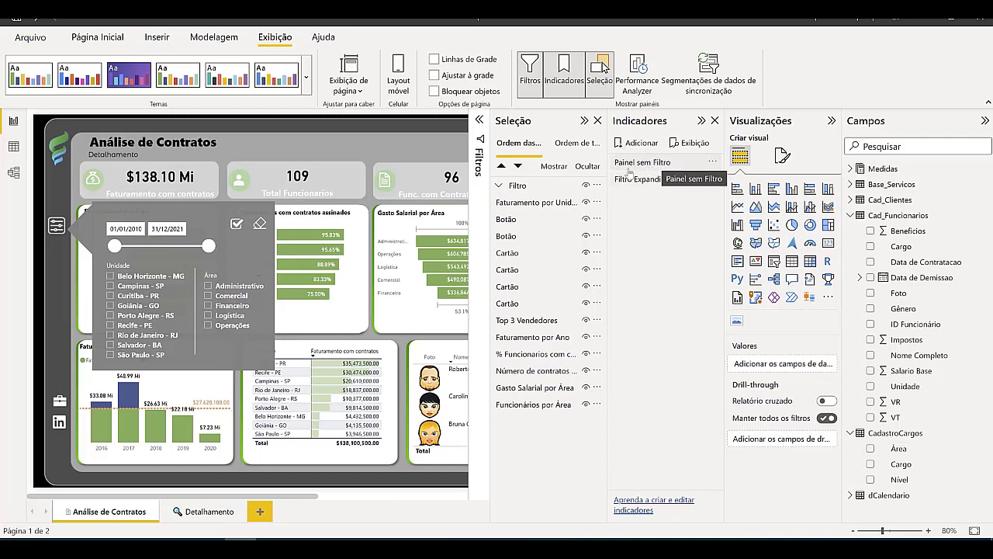
pyautogui.click(669, 163)
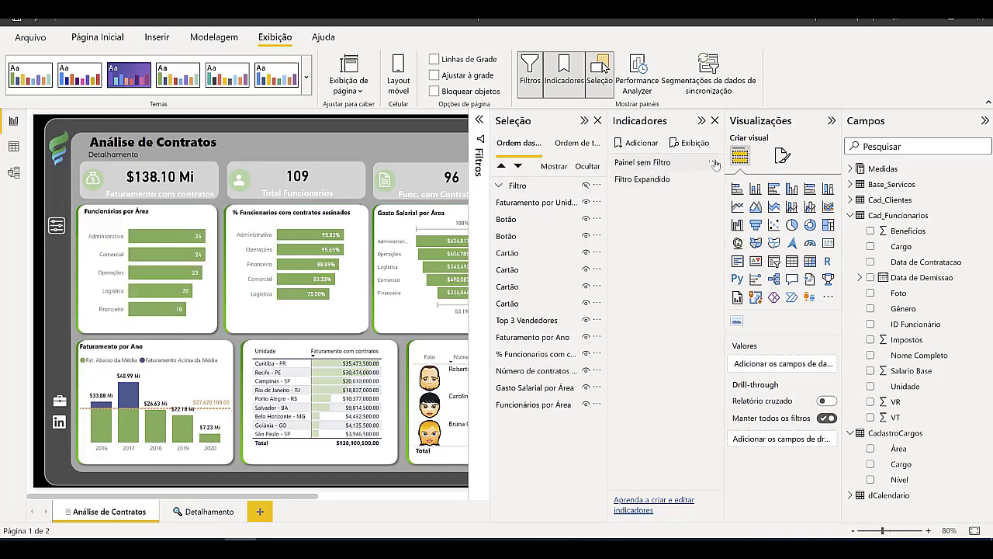
pyautogui.click(712, 162)
pyautogui.click(714, 165)
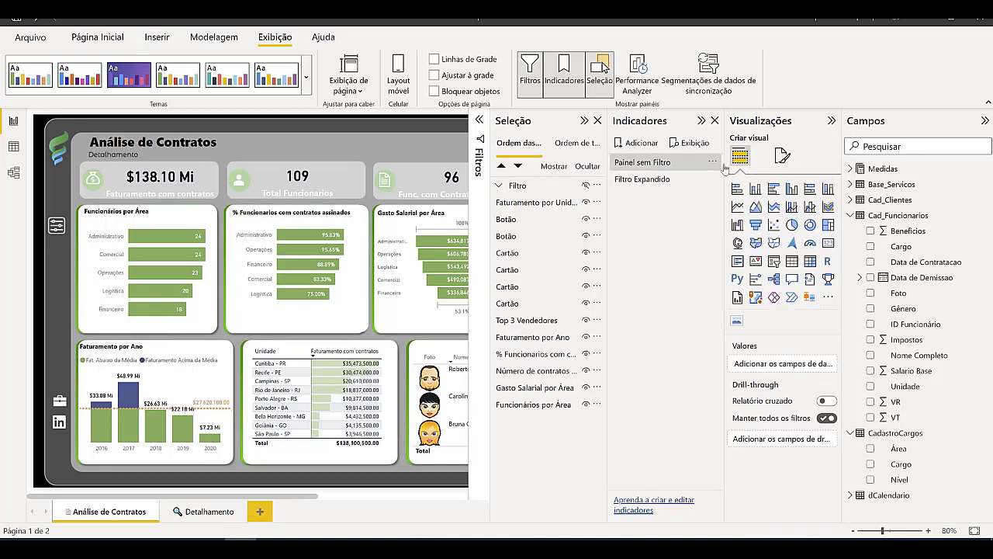
pyautogui.click(668, 181)
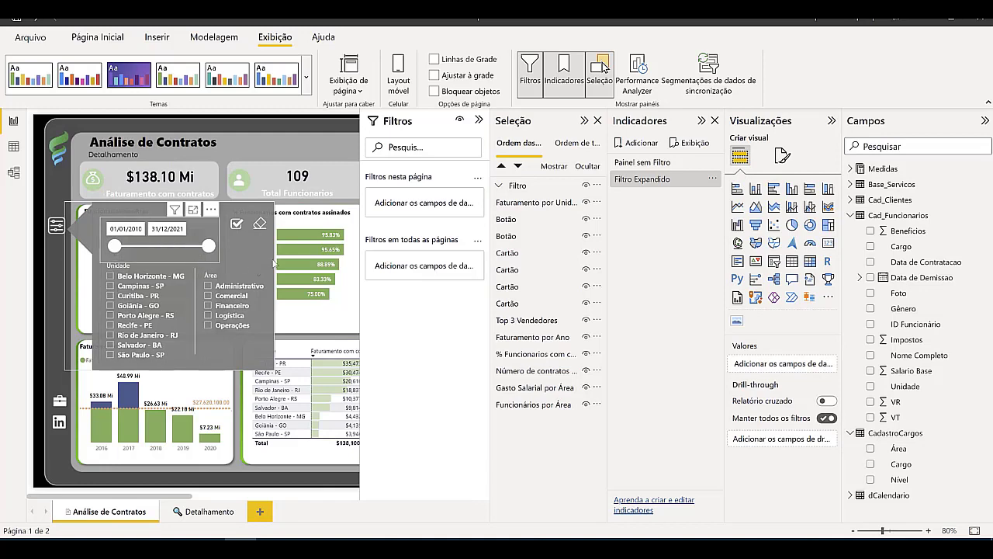
pyautogui.click(660, 163)
pyautogui.click(660, 178)
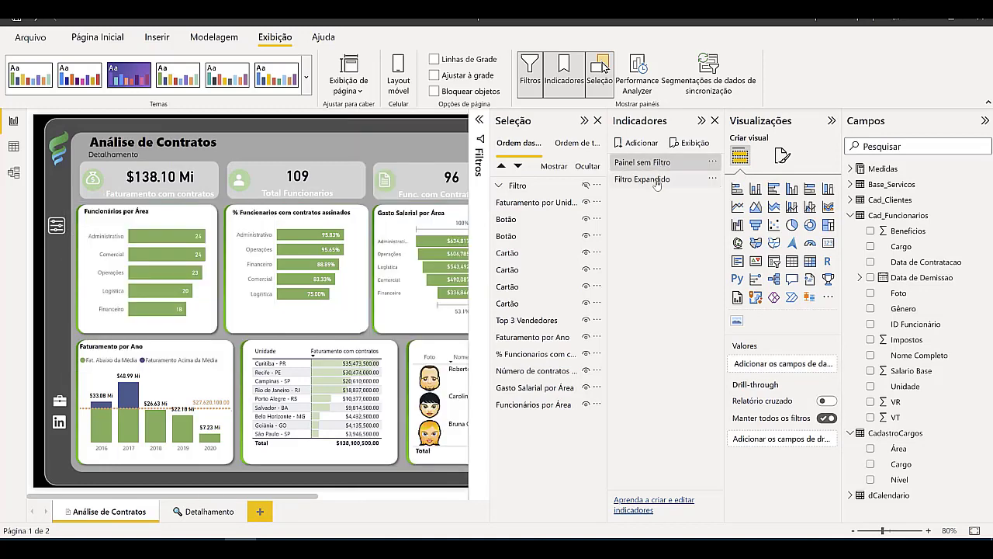
pyautogui.click(669, 163)
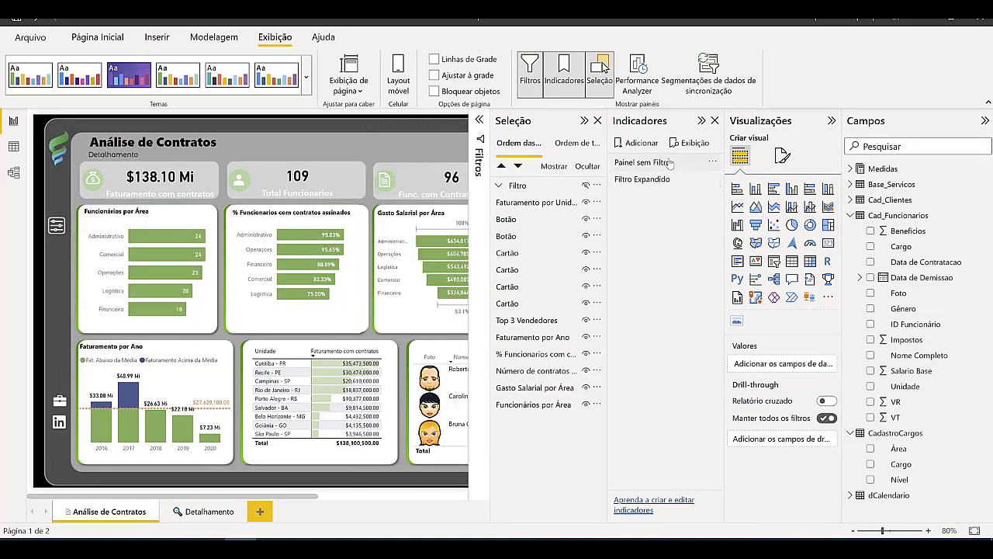
pyautogui.click(660, 180)
pyautogui.click(672, 164)
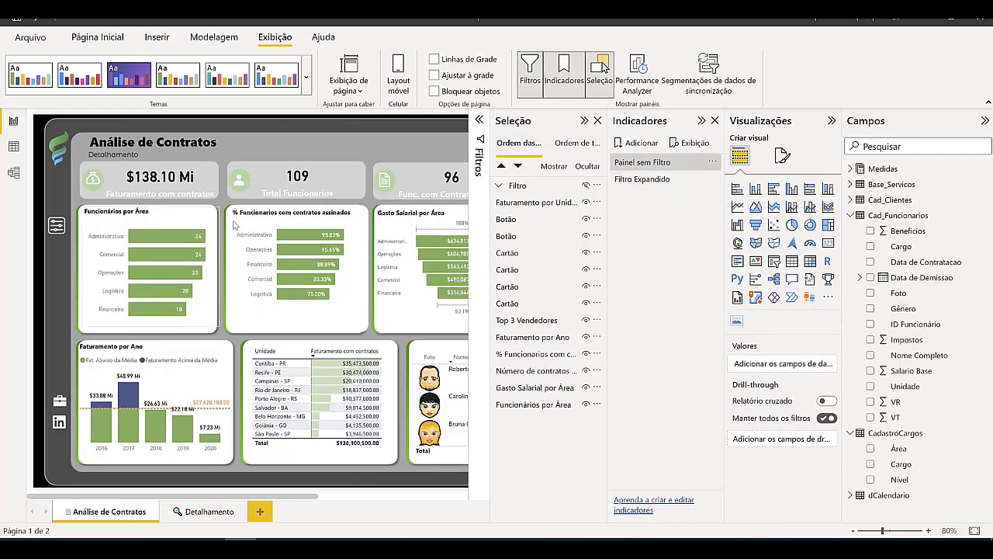
# Insert a blank button and fit it over the filter icon in the report's dark sidebar.
pyautogui.click(157, 38)
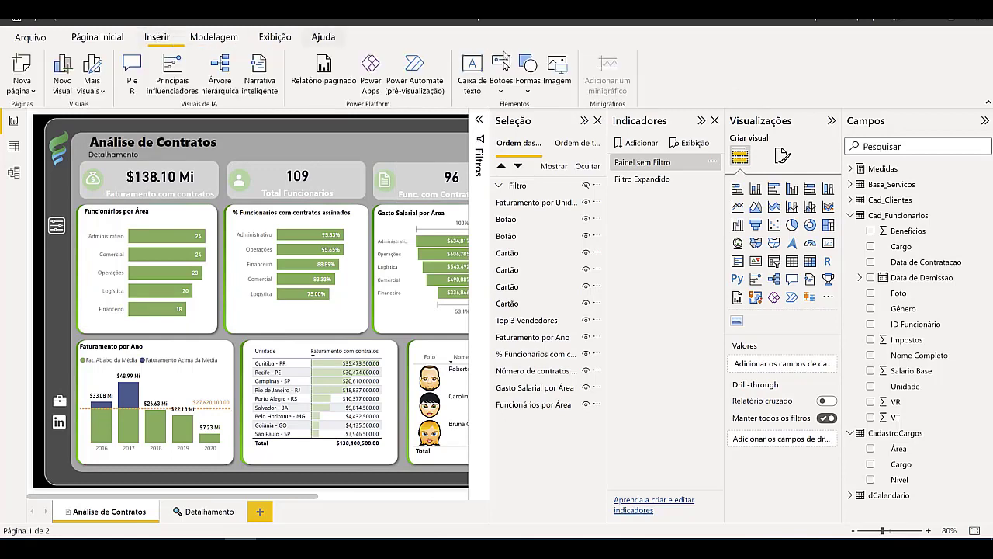
pyautogui.click(528, 73)
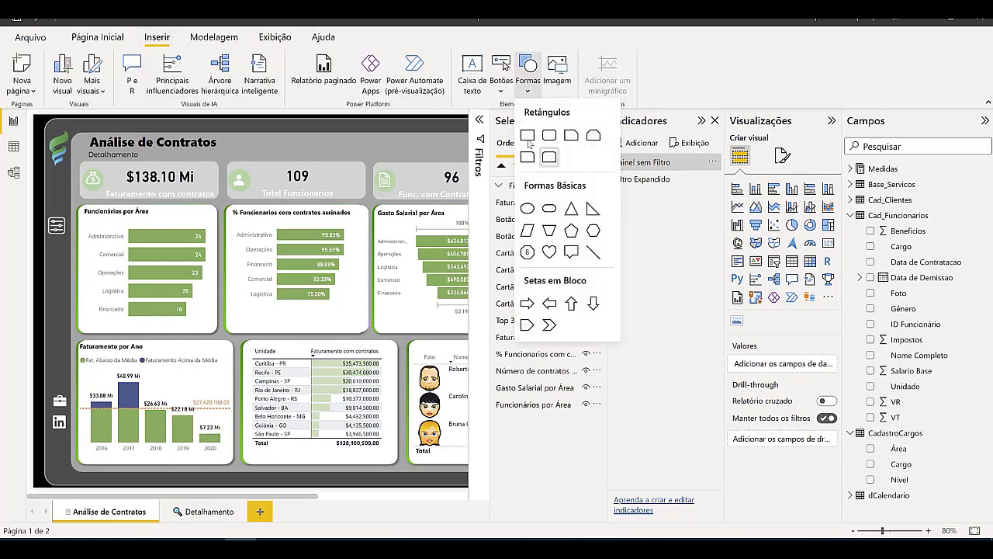
pyautogui.click(501, 74)
pyautogui.click(509, 278)
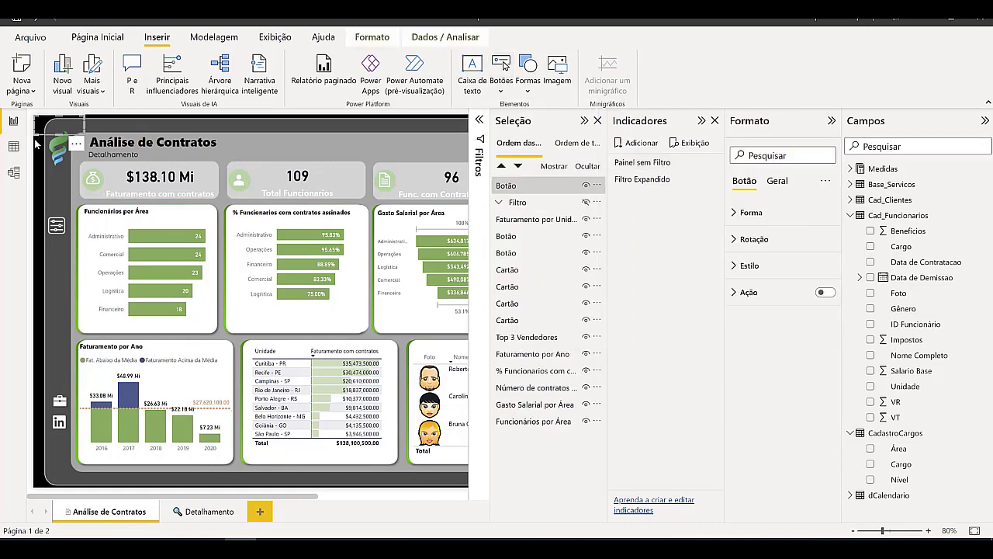
pyautogui.moveTo(82, 130); pyautogui.dragTo(69, 231)
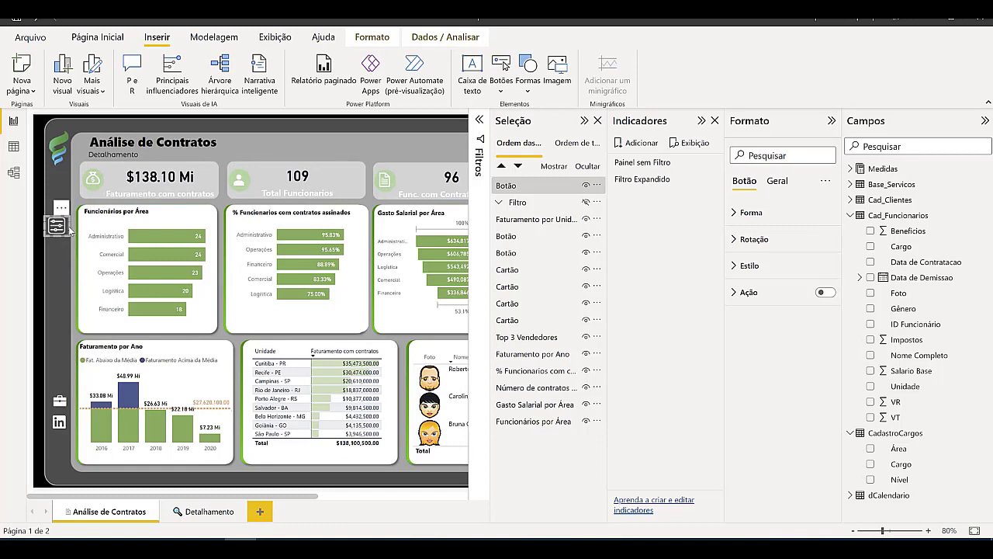
# Enable the blank button's action with type Indicador and set its bookmark to Filtro Expandido.
pyautogui.click(825, 292)
pyautogui.click(758, 291)
pyautogui.click(778, 352)
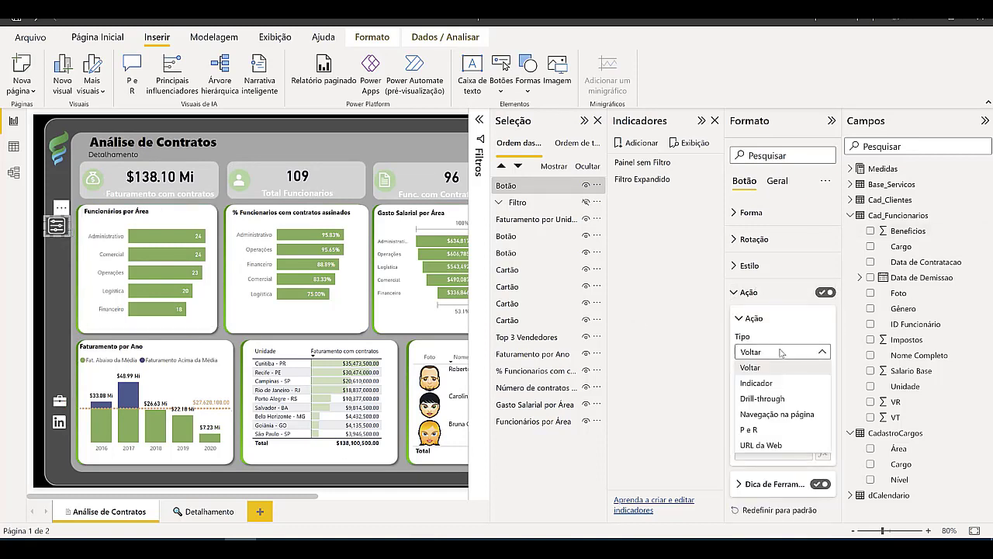
pyautogui.click(782, 383)
pyautogui.click(774, 385)
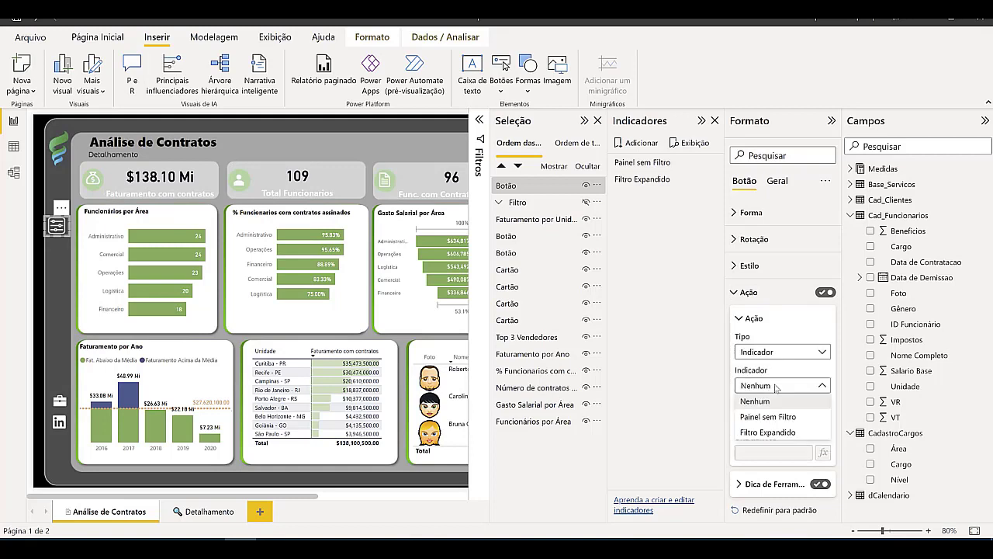
pyautogui.click(779, 432)
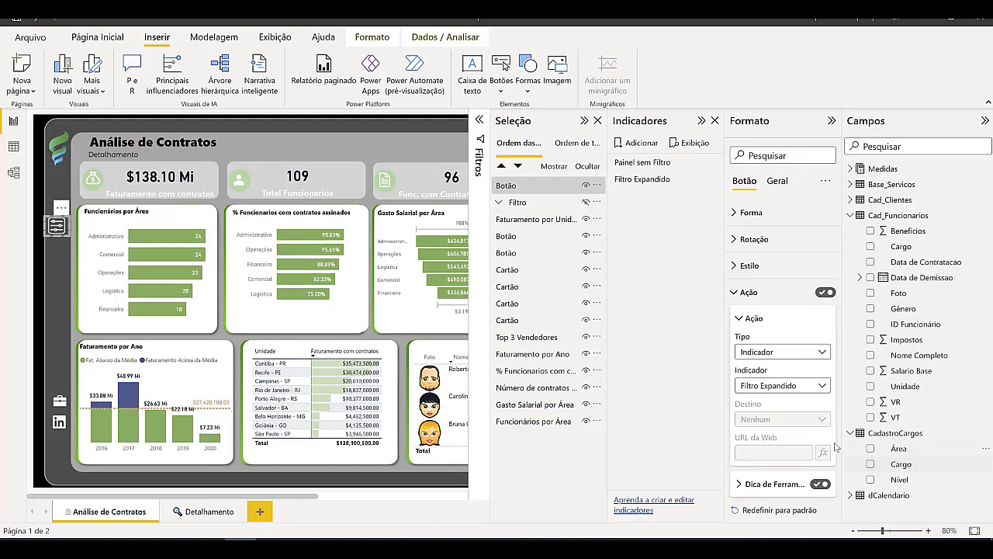
# Set the sidebar button's tooltip text to "Abrir Filtro".
pyautogui.click(774, 484)
pyautogui.scroll(-1, 764, 450)
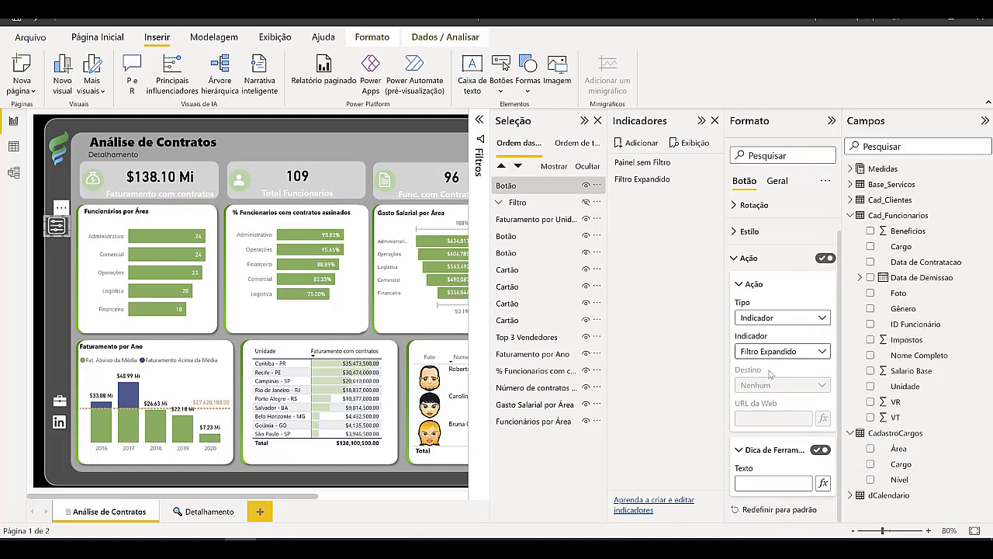
pyautogui.click(769, 483)
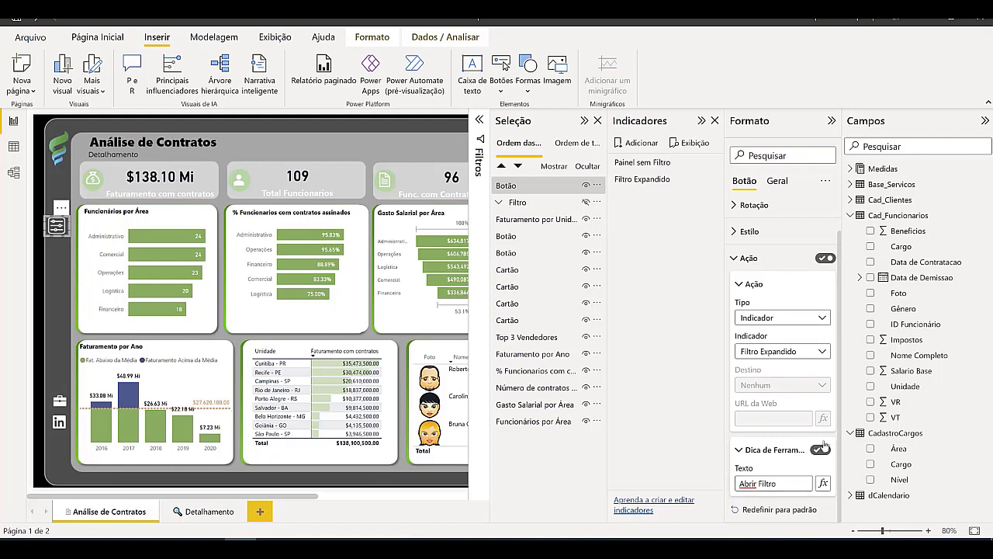
# Turn off the border in the sidebar button's style so only the filter icon shows.
pyautogui.click(750, 232)
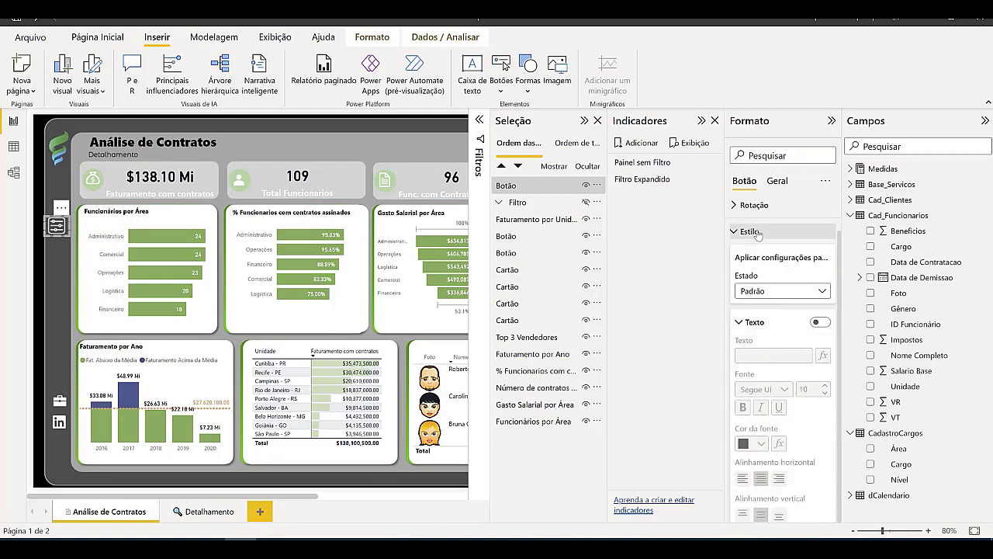
pyautogui.click(760, 329)
pyautogui.scroll(-3, 768, 359)
pyautogui.scroll(-2, 768, 360)
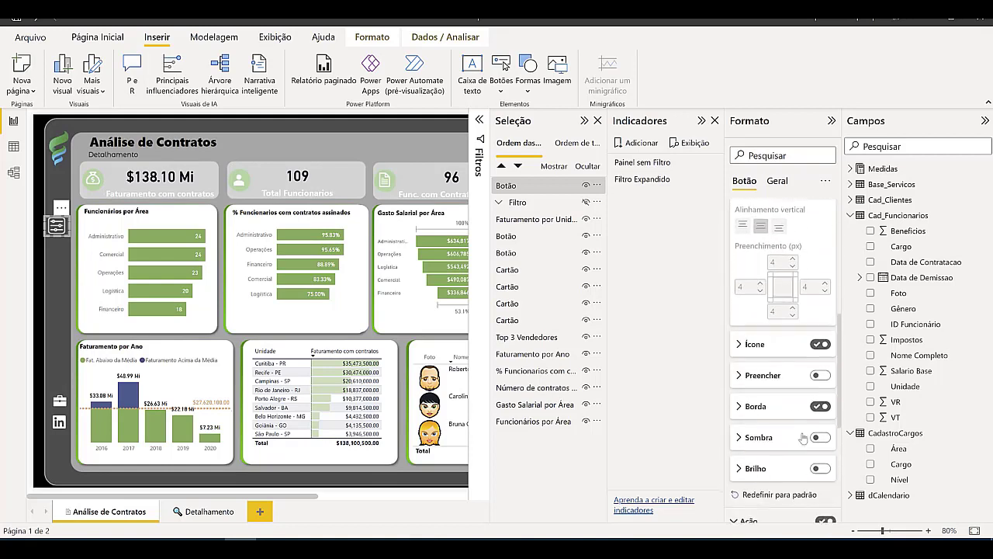
pyautogui.click(820, 404)
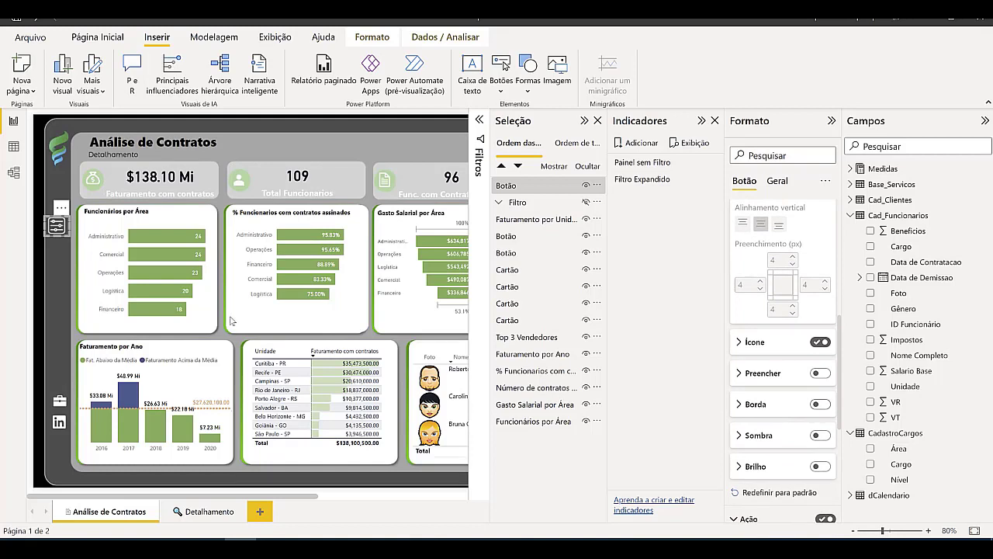
pyautogui.click(66, 273)
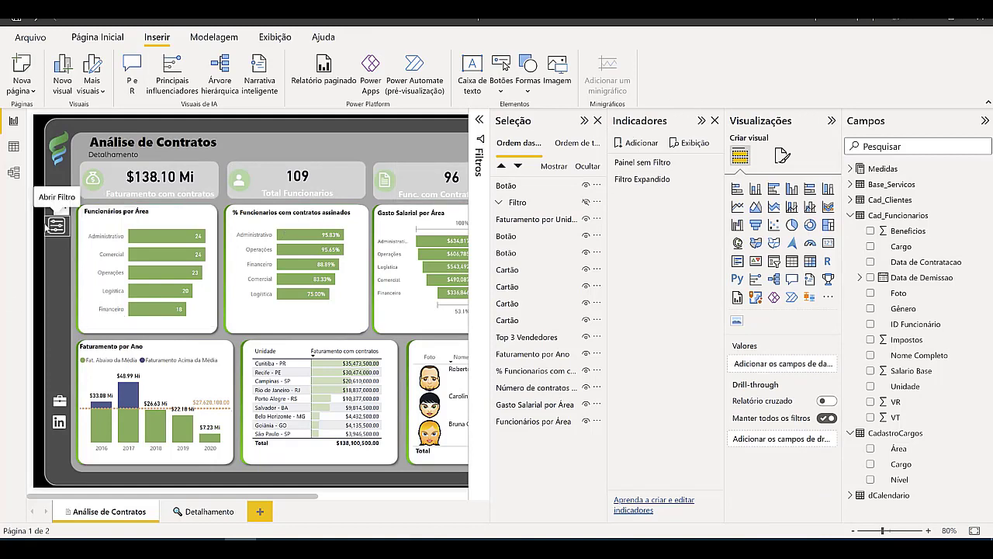
# Test the sidebar filter button and try selecting several units one after another in the Unidade slicer.
pyautogui.keyDown('ctrl'); pyautogui.click(61, 227); pyautogui.keyUp('ctrl')
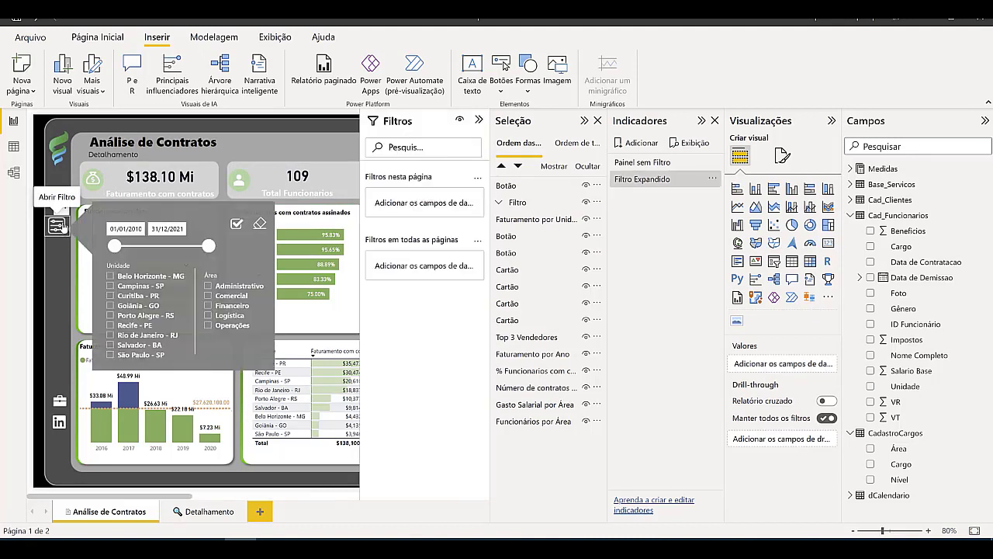
pyautogui.click(112, 277)
pyautogui.click(112, 305)
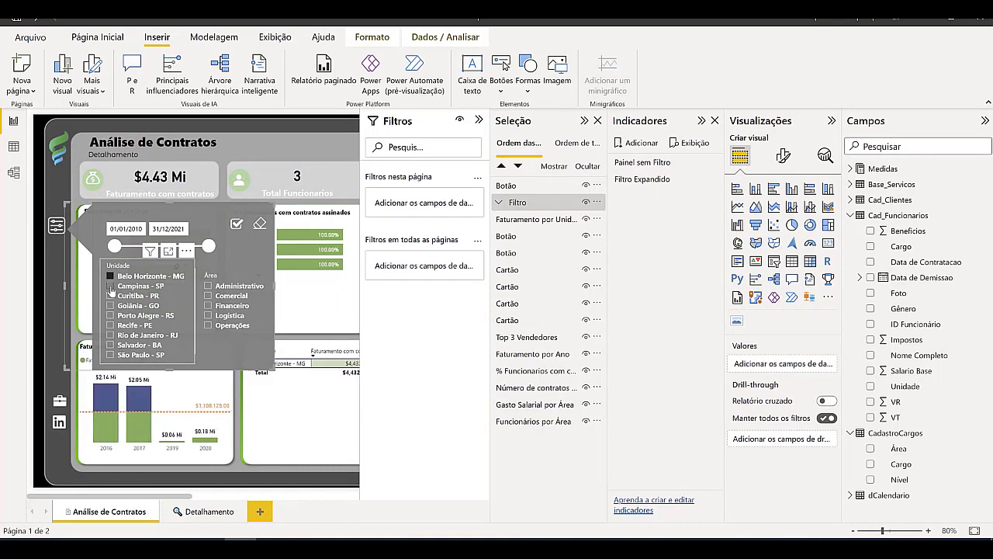
pyautogui.click(111, 286)
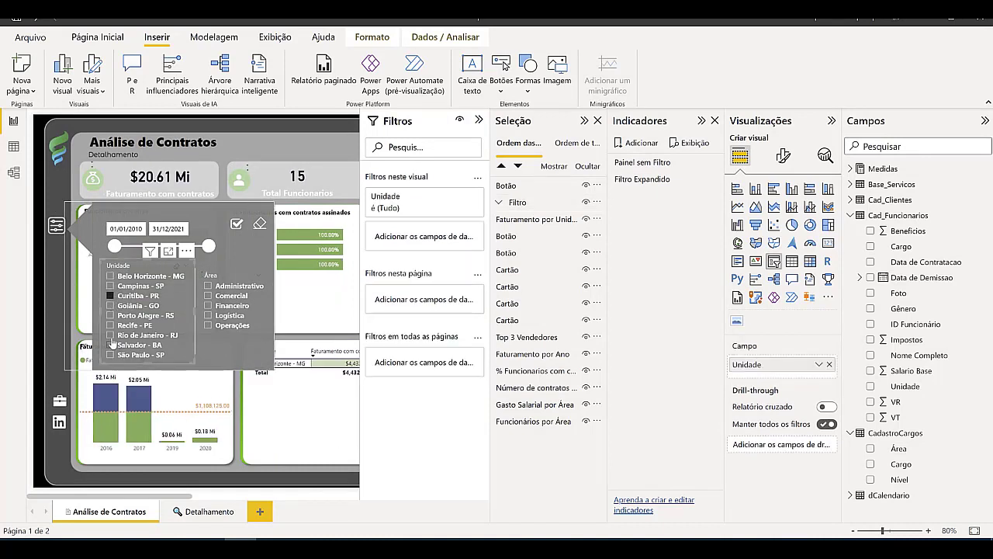
pyautogui.click(111, 296)
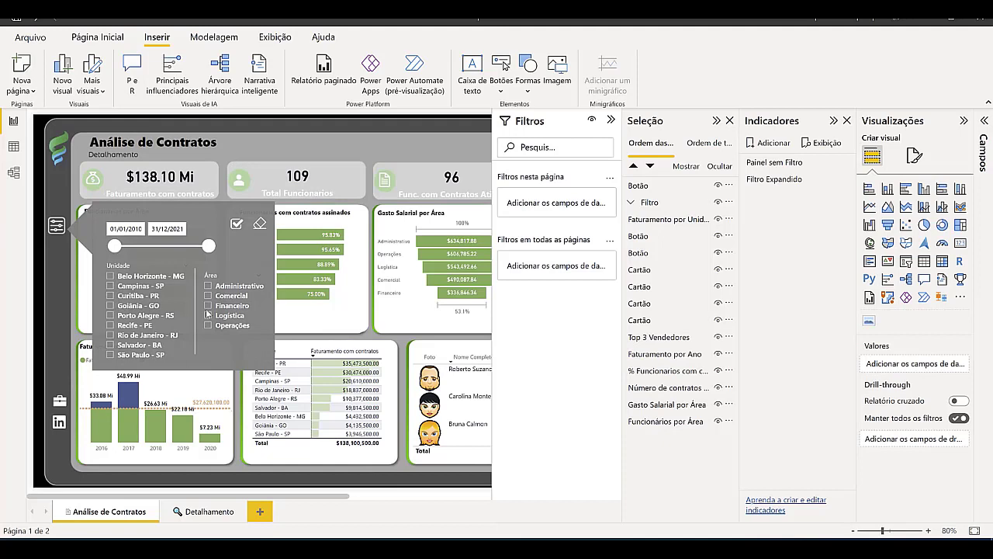
# Restore the Painel sem Filtro view, add a bookmark of it and name it Painel Filtado.
pyautogui.click(787, 168)
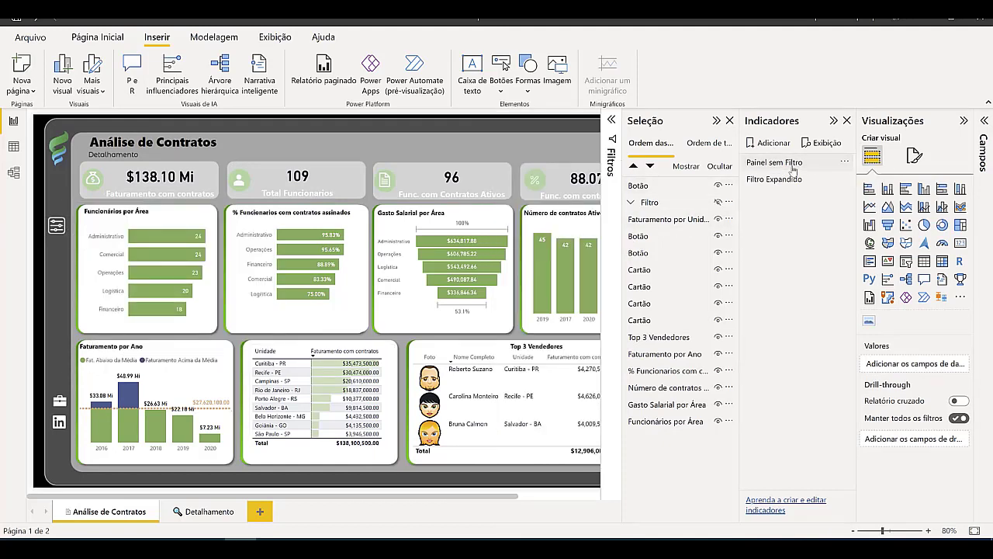
pyautogui.click(775, 146)
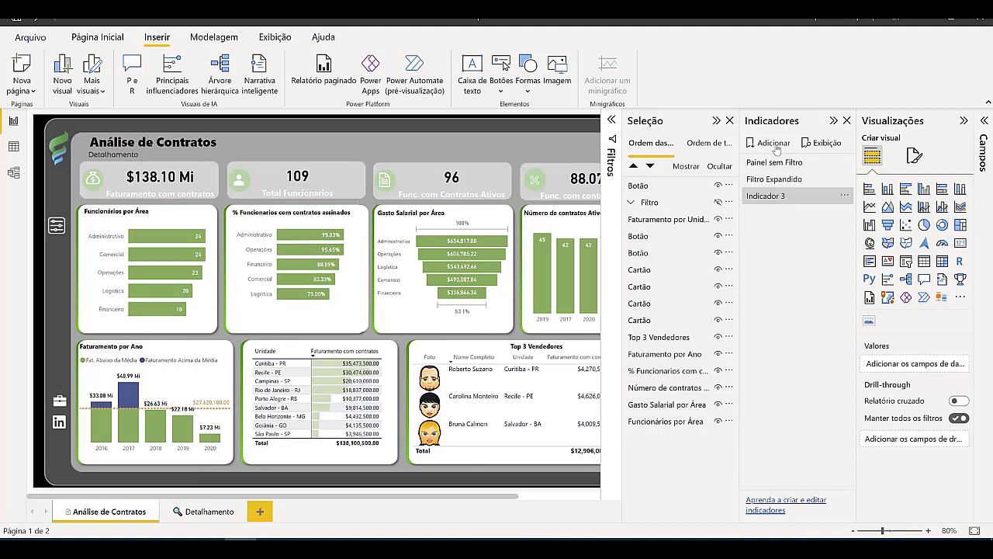
pyautogui.doubleClick(758, 196)
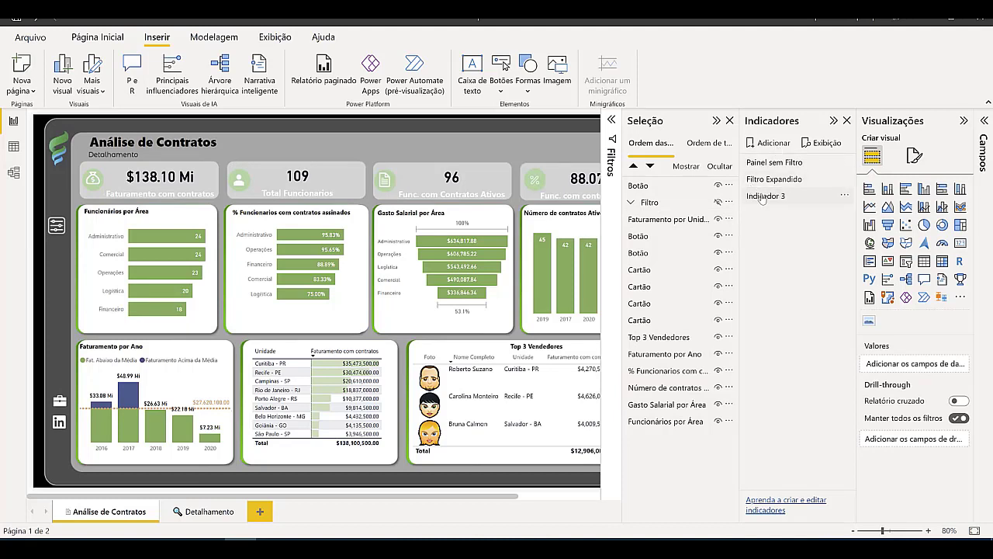
pyautogui.write('Painel Fil')
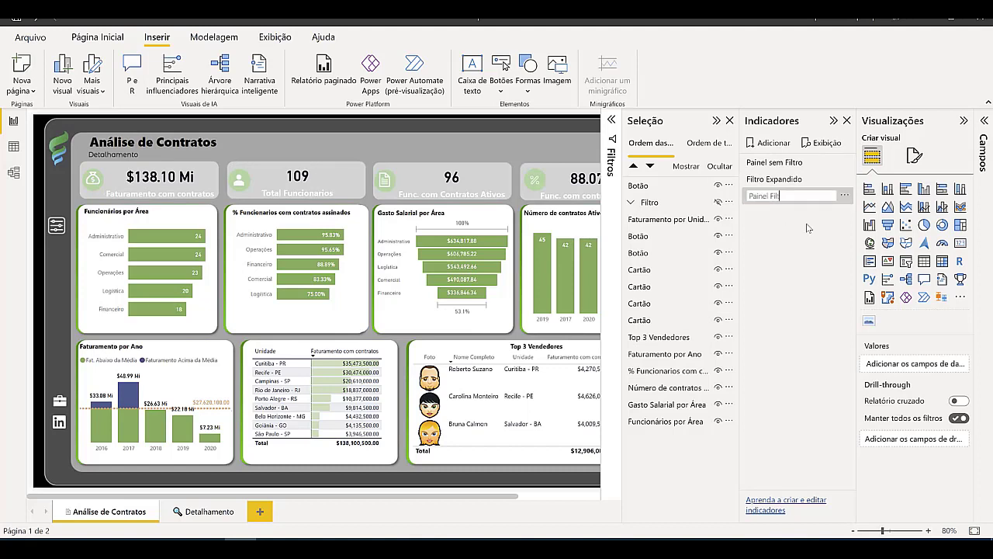
pyautogui.write('tado')
pyautogui.press('Return')
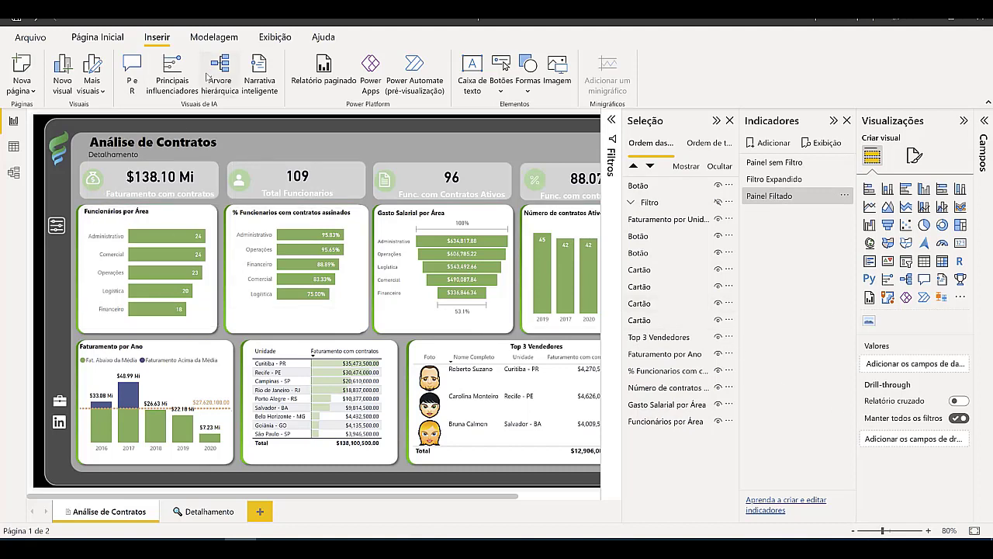
# Switch to the Filtro Expandido bookmark and try selecting Belo Horizonte - MG and Campinas - SP in the Unidade slicer.
pyautogui.click(766, 178)
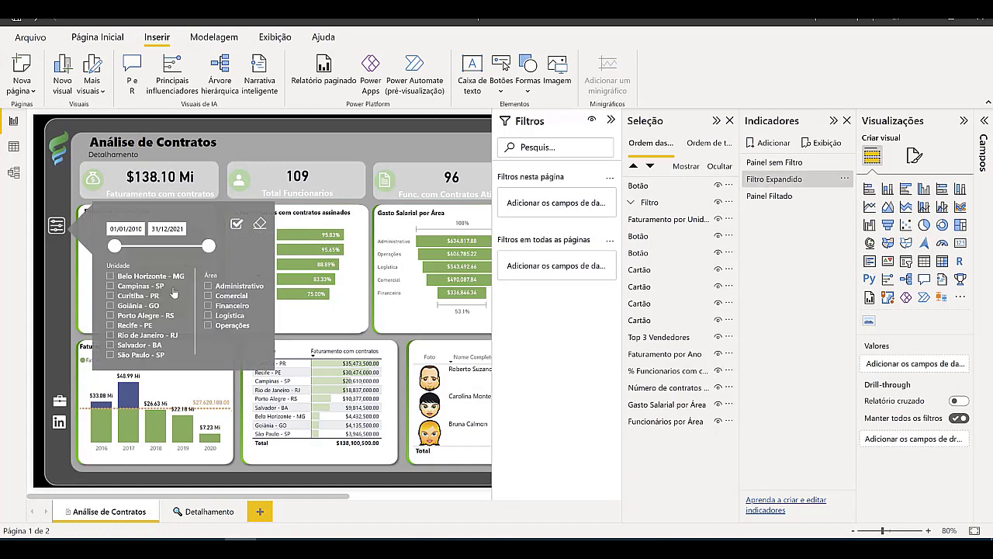
pyautogui.click(134, 267)
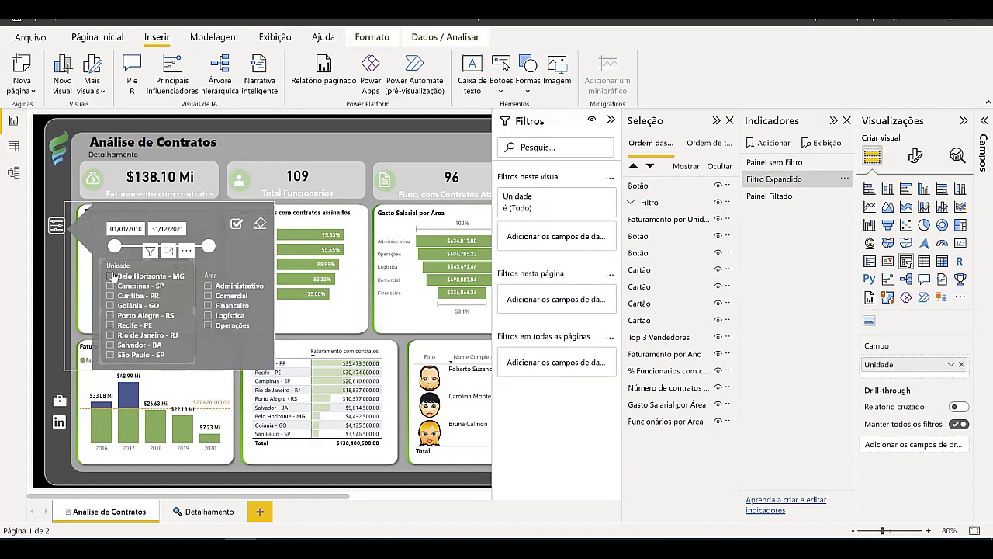
pyautogui.click(111, 276)
pyautogui.click(113, 286)
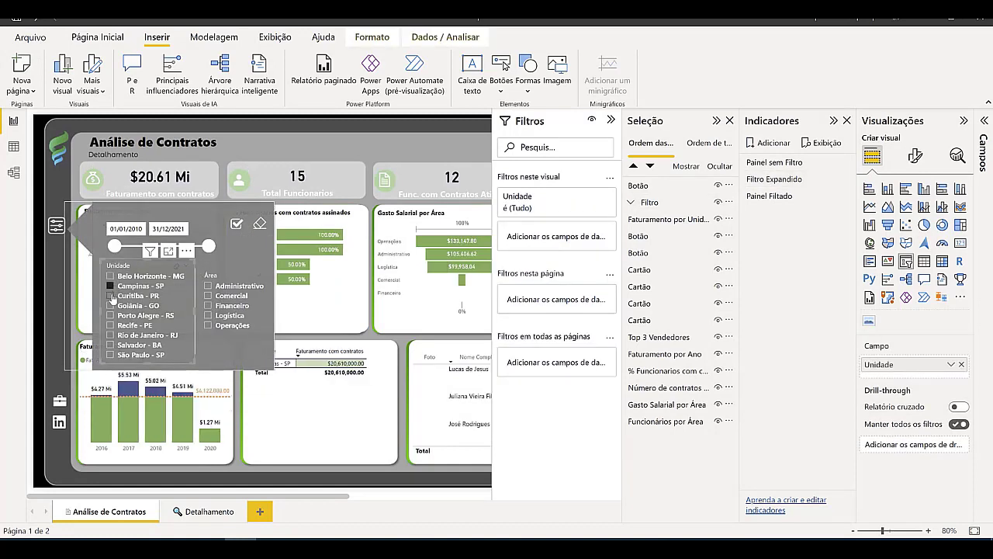
# Turn off CTRL multi-selection on the Unidade and Área slicers, then add Curitiba - PR and Goiânia - GO to the Unidade selection.
pyautogui.click(916, 158)
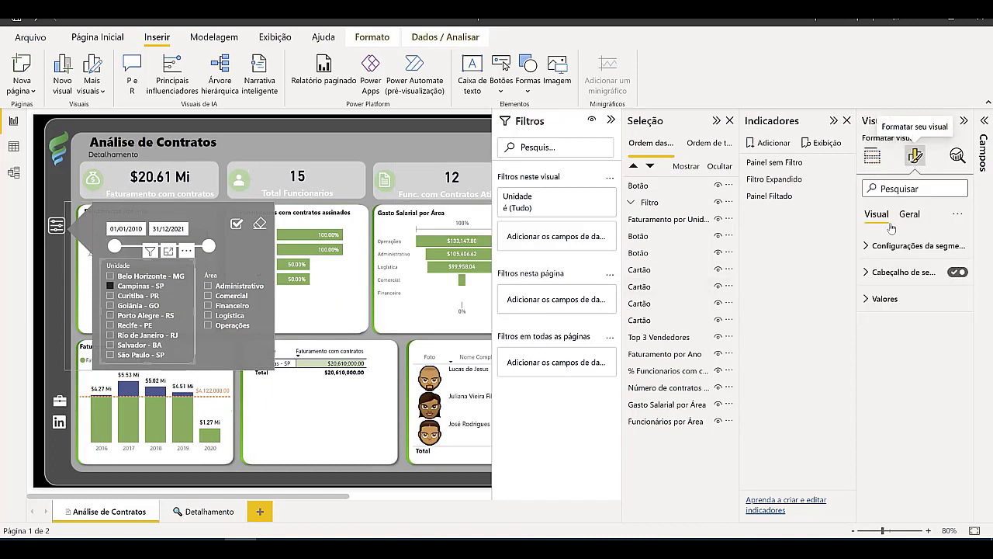
pyautogui.click(901, 273)
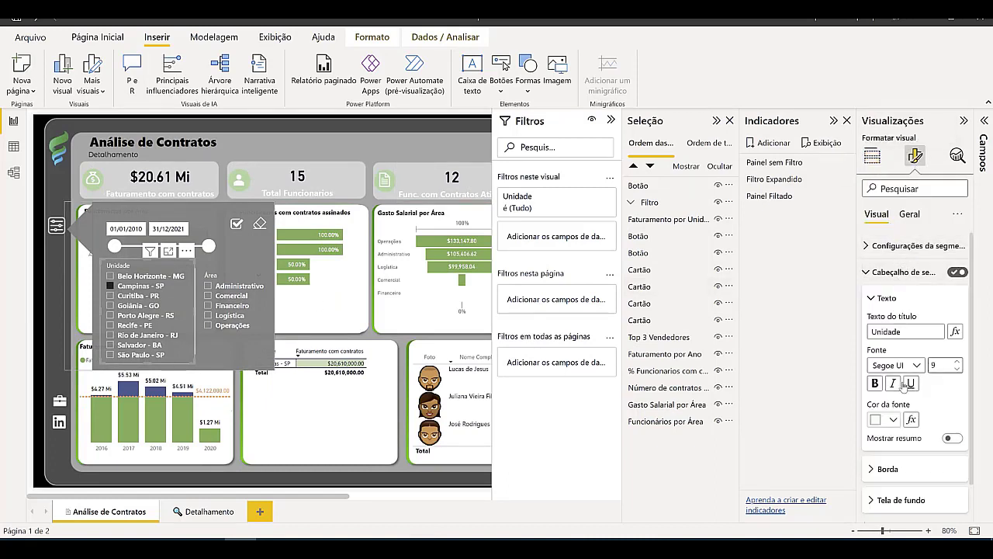
pyautogui.click(902, 246)
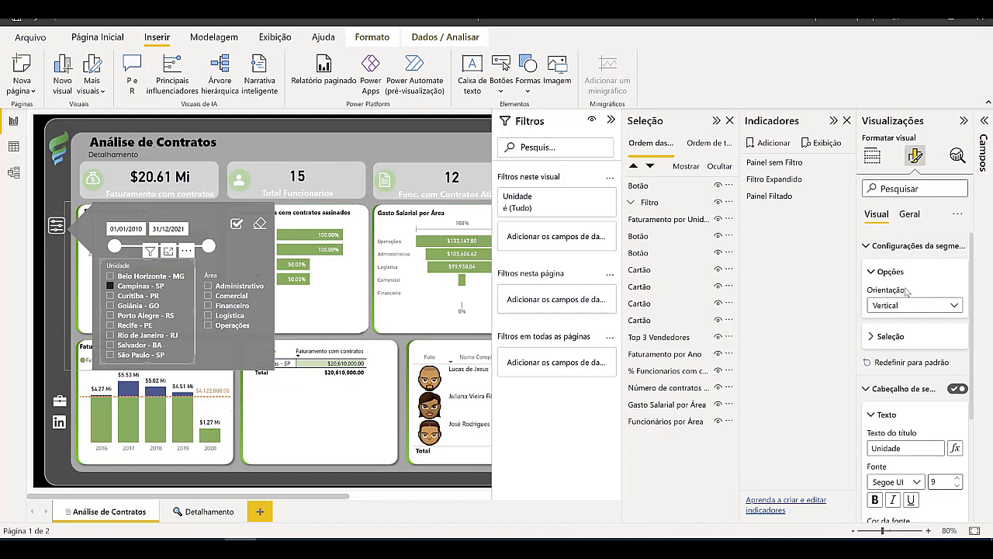
pyautogui.click(889, 338)
pyautogui.click(952, 372)
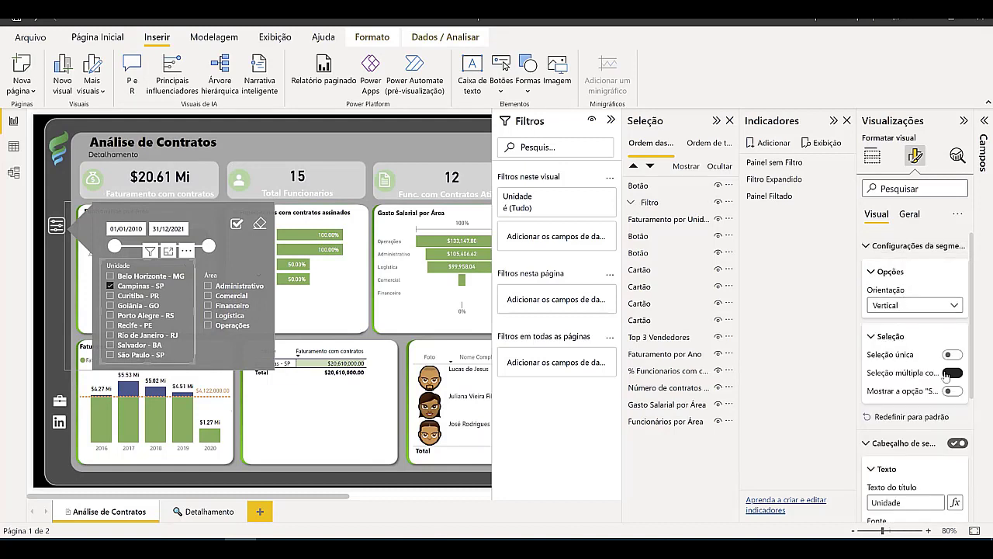
pyautogui.click(226, 276)
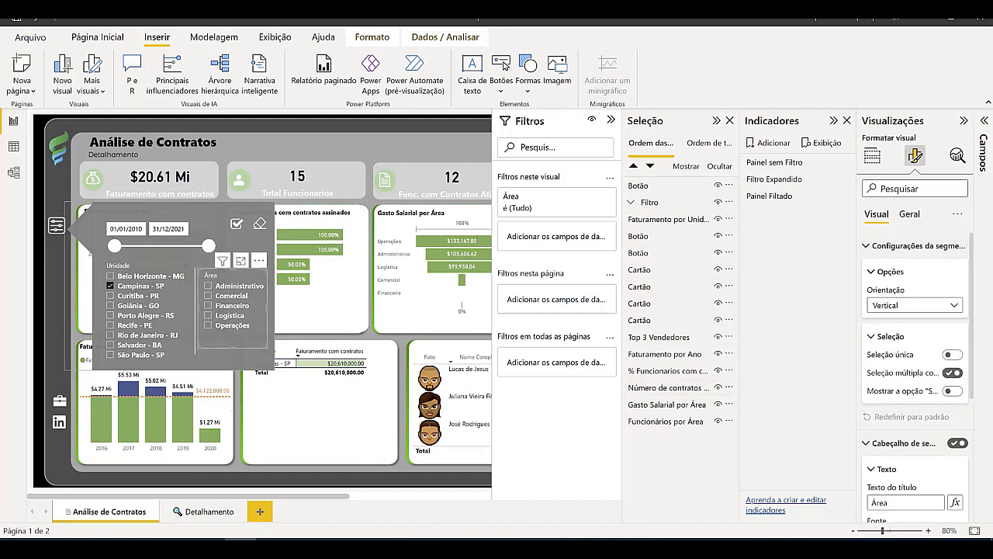
pyautogui.click(952, 372)
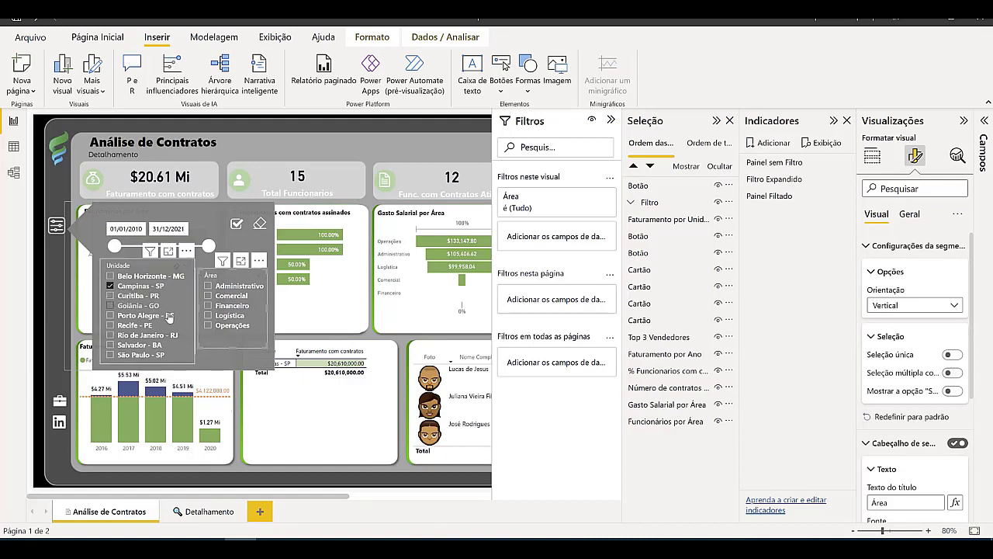
pyautogui.click(110, 296)
pyautogui.click(110, 305)
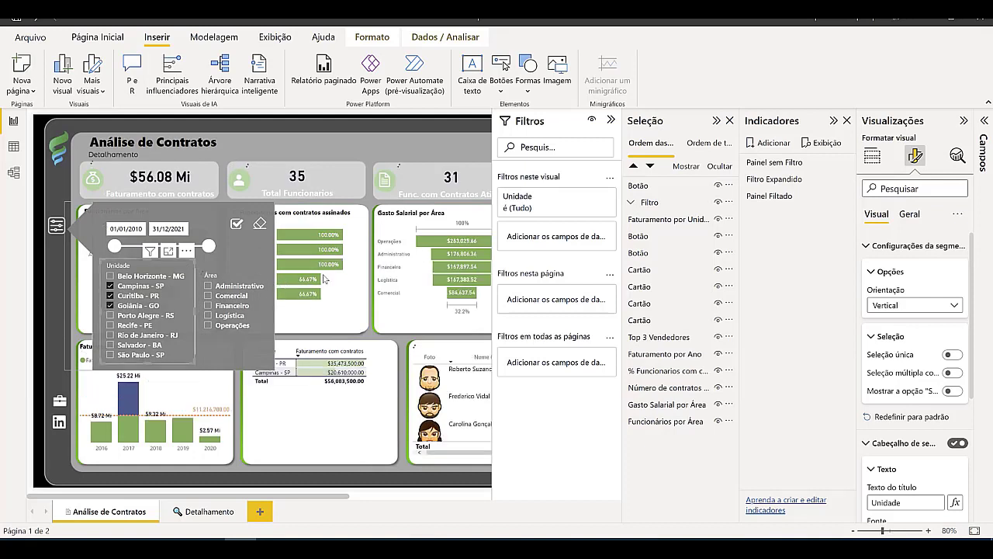
# Enable the check mark image's action with type Indicador and set its bookmark to Painel Filtado.
pyautogui.click(237, 224)
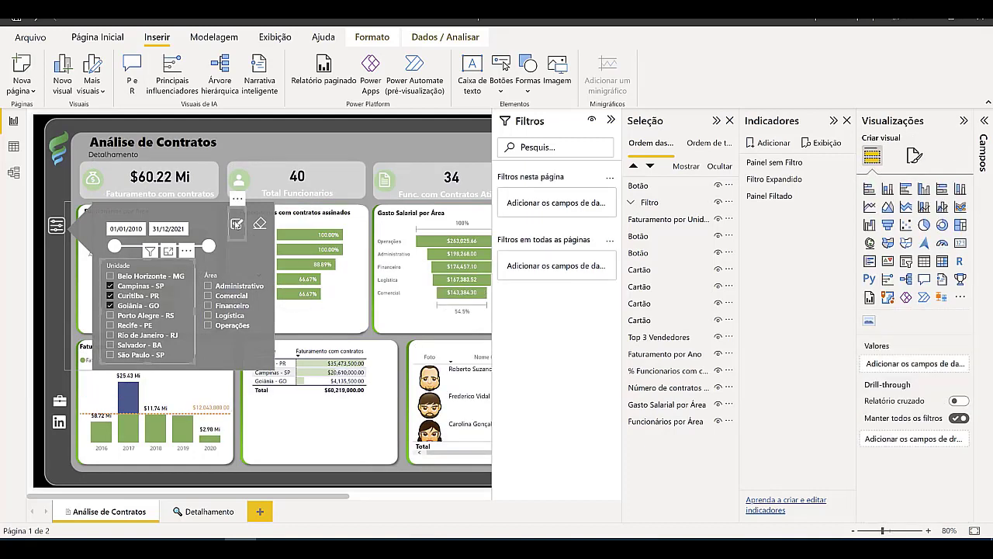
pyautogui.click(243, 221)
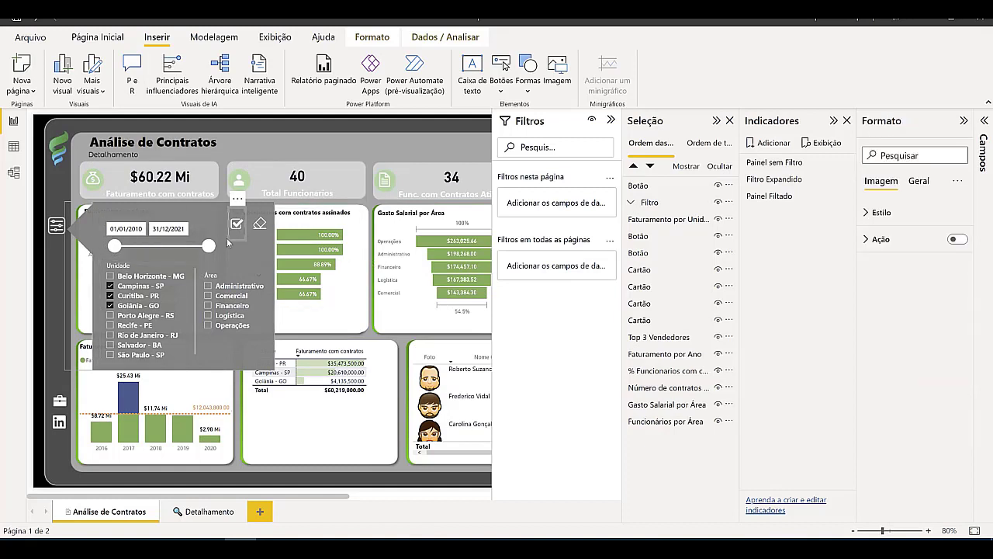
pyautogui.click(958, 239)
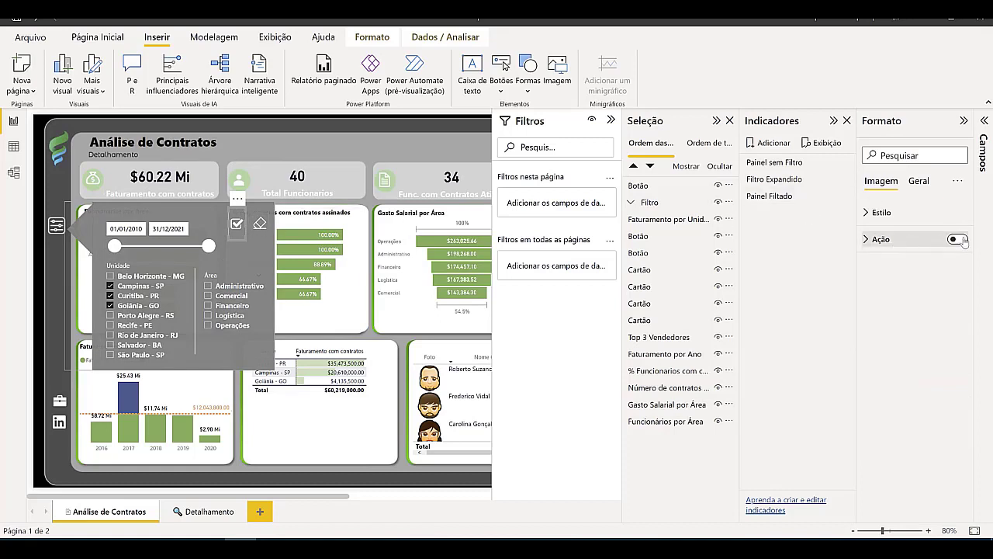
pyautogui.click(909, 239)
pyautogui.click(896, 332)
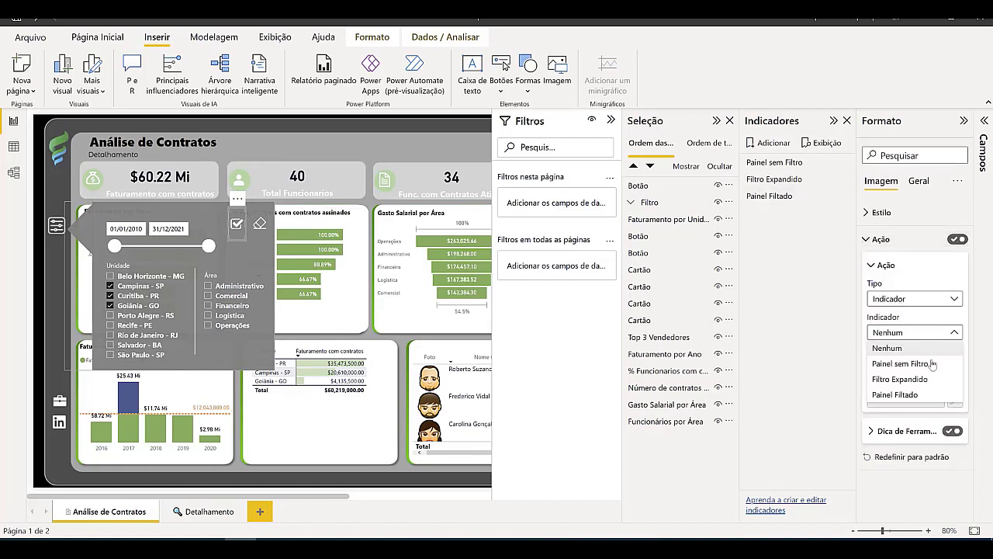
pyautogui.click(912, 395)
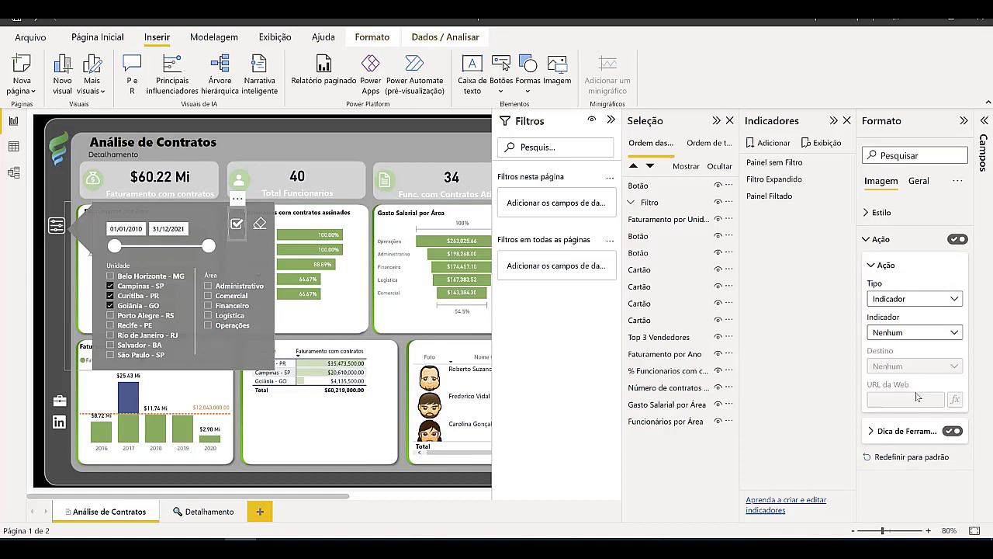
# Set the check mark image's tooltip text to "Aplicar Filtros".
pyautogui.click(927, 431)
pyautogui.click(901, 463)
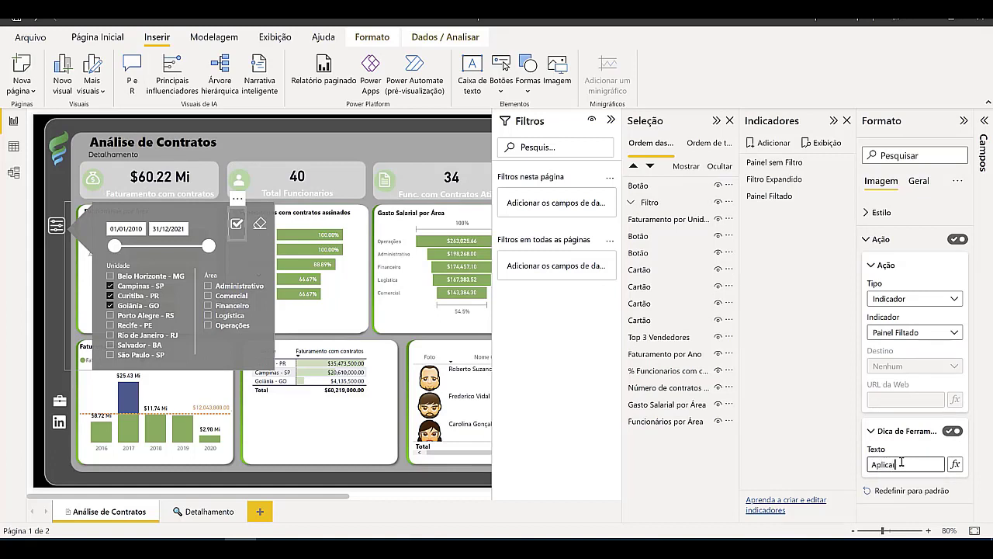
pyautogui.press('Return')
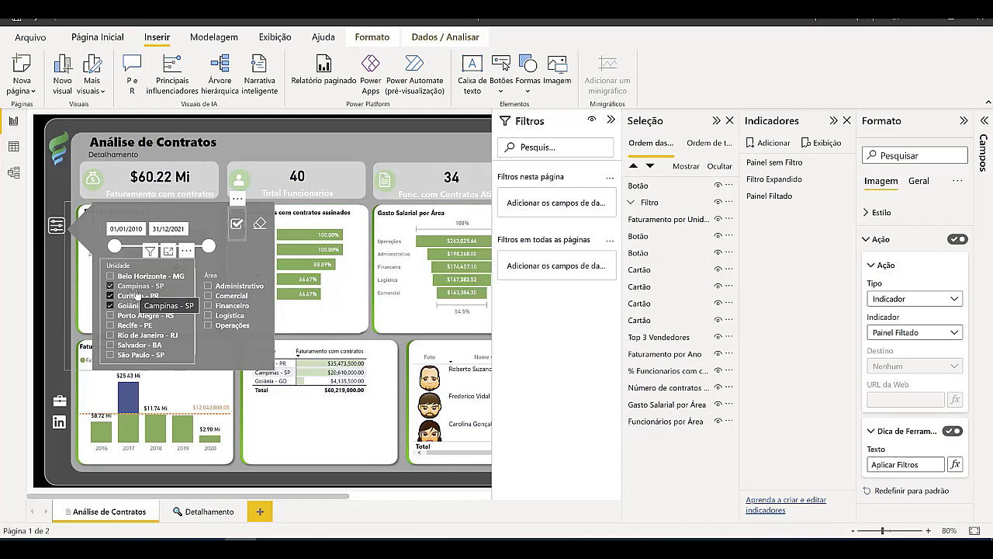
# Test the check mark image that applies the filters and rename the Painel Filtado bookmark to Painel Filtrado.
pyautogui.keyDown('ctrl'); pyautogui.click(238, 225); pyautogui.keyUp('ctrl')
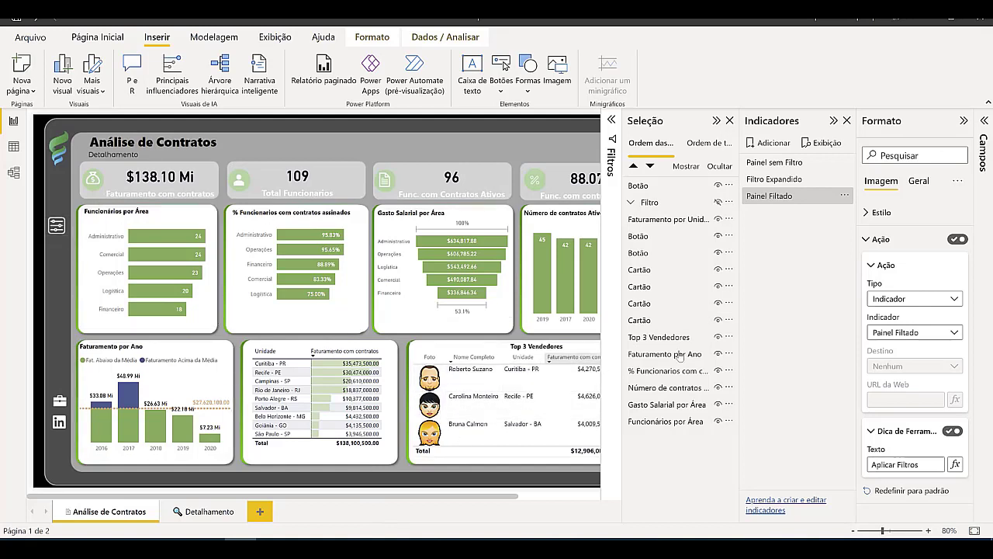
pyautogui.doubleClick(782, 198)
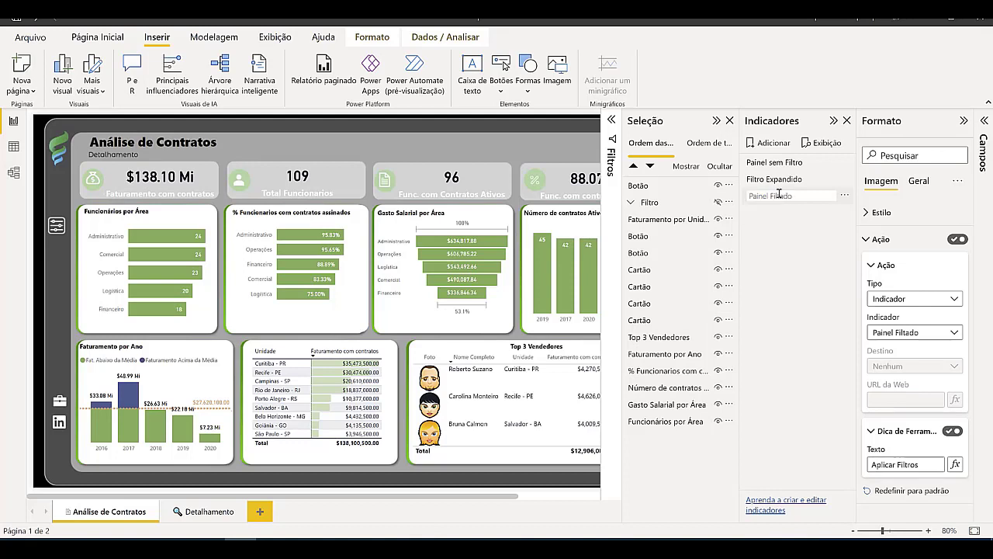
pyautogui.click(780, 195)
pyautogui.write('r')
pyautogui.press('Return')
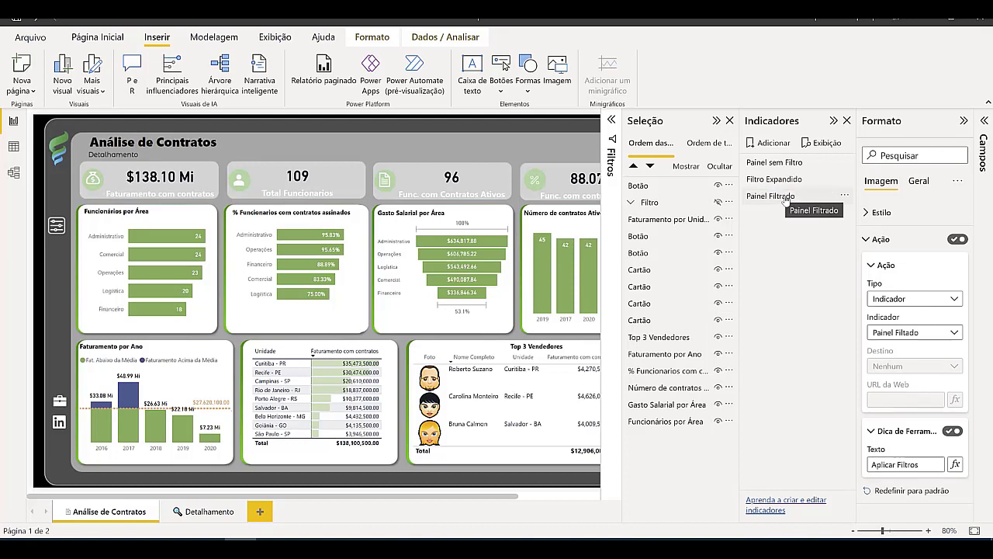
# Turn off the Dados option of the Painel Filtrado bookmark and switch the report to the Painel sem Filtro bookmark.
pyautogui.click(844, 196)
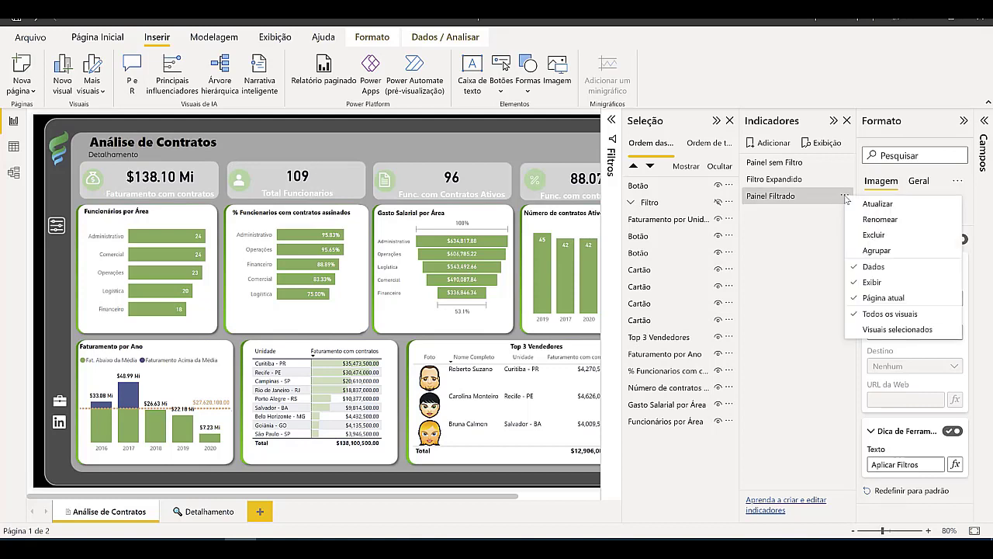
pyautogui.click(883, 269)
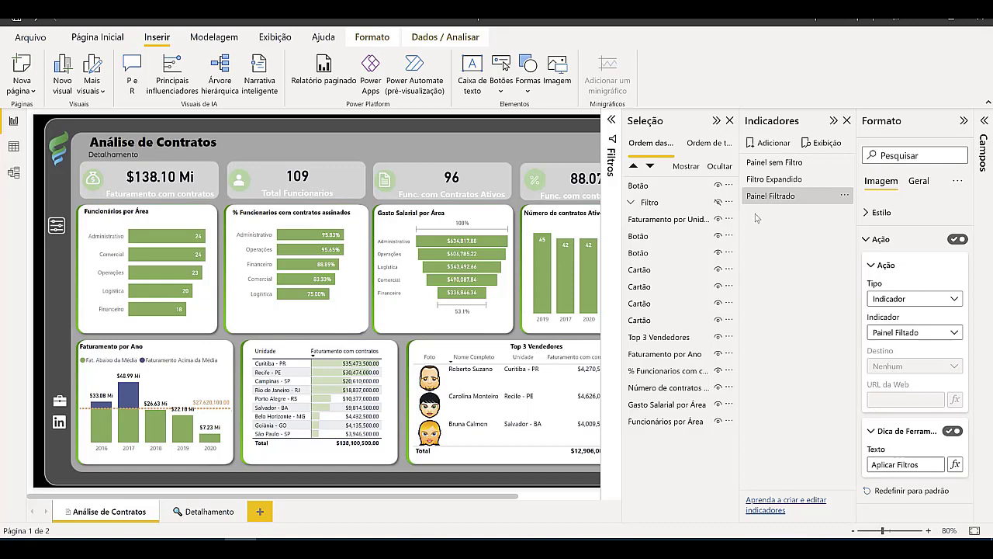
pyautogui.click(793, 165)
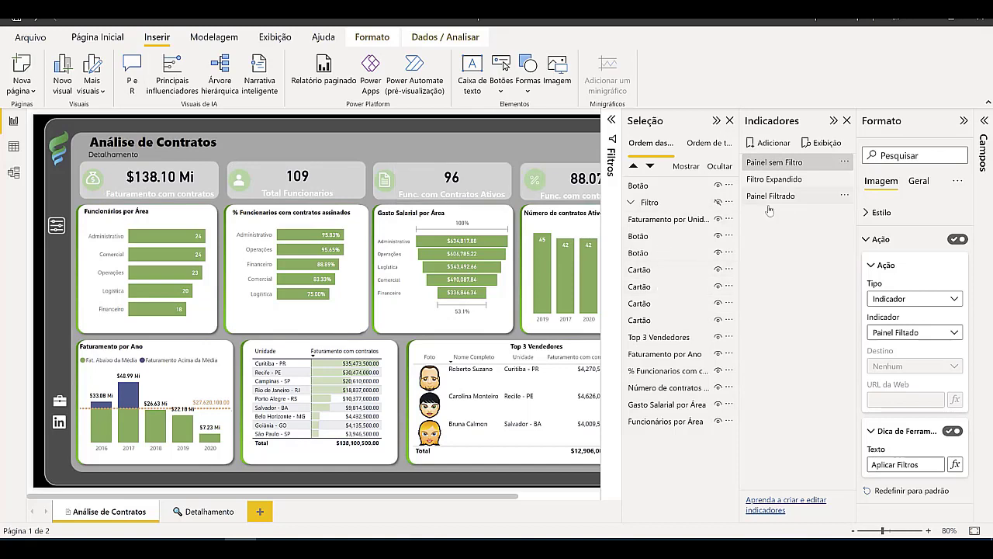
pyautogui.click(844, 197)
pyautogui.click(775, 260)
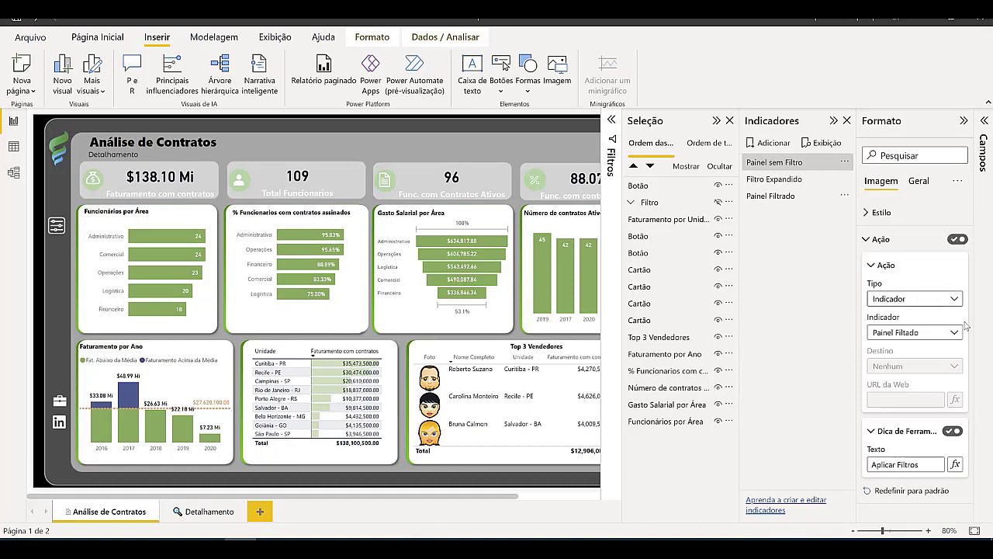
# Test the filter pane by opening it, selecting Belo Horizonte - MG in Unidade, applying the filter and reopening the pane.
pyautogui.keyDown('ctrl'); pyautogui.click(59, 226); pyautogui.keyUp('ctrl')
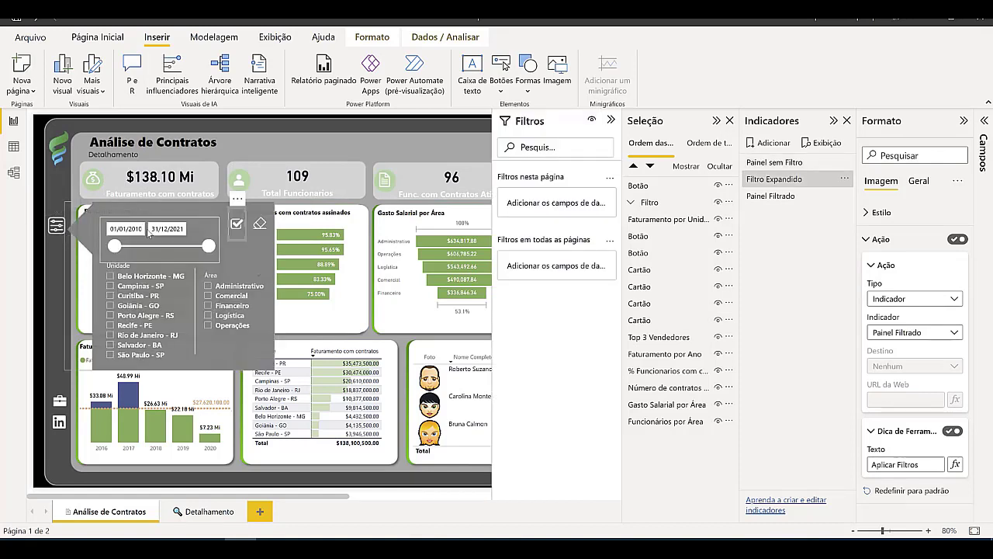
pyautogui.click(111, 275)
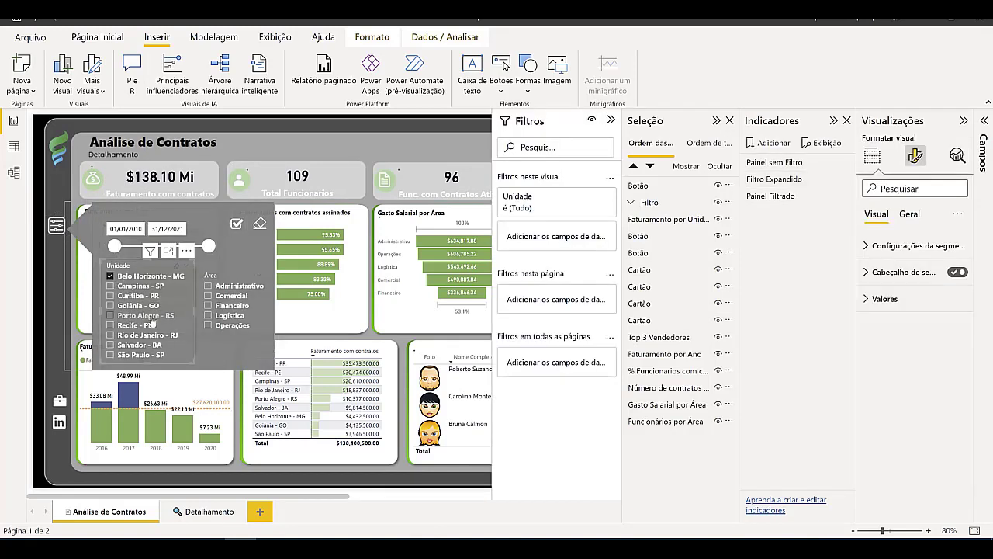
pyautogui.keyDown('ctrl'); pyautogui.click(237, 224); pyautogui.keyUp('ctrl')
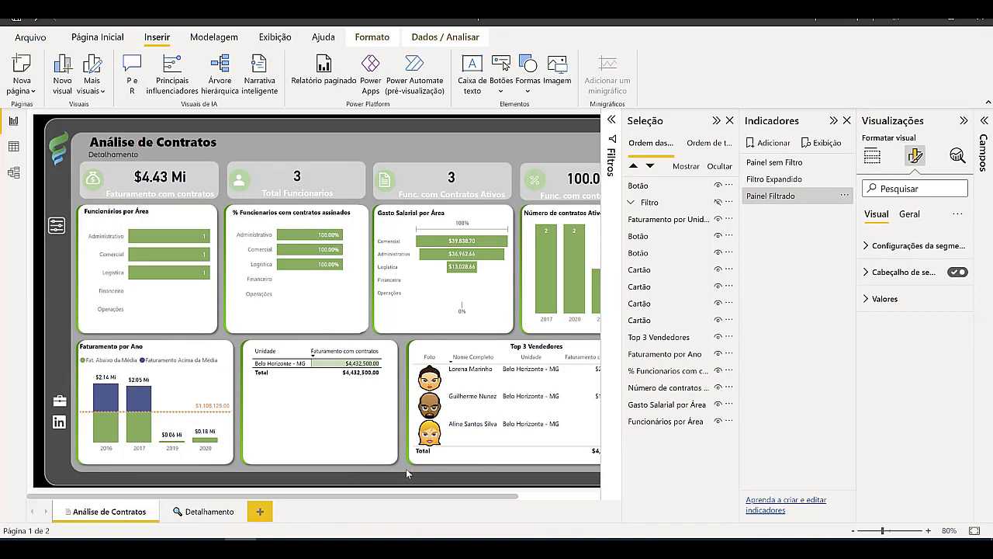
pyautogui.keyDown('ctrl'); pyautogui.click(64, 236); pyautogui.keyUp('ctrl')
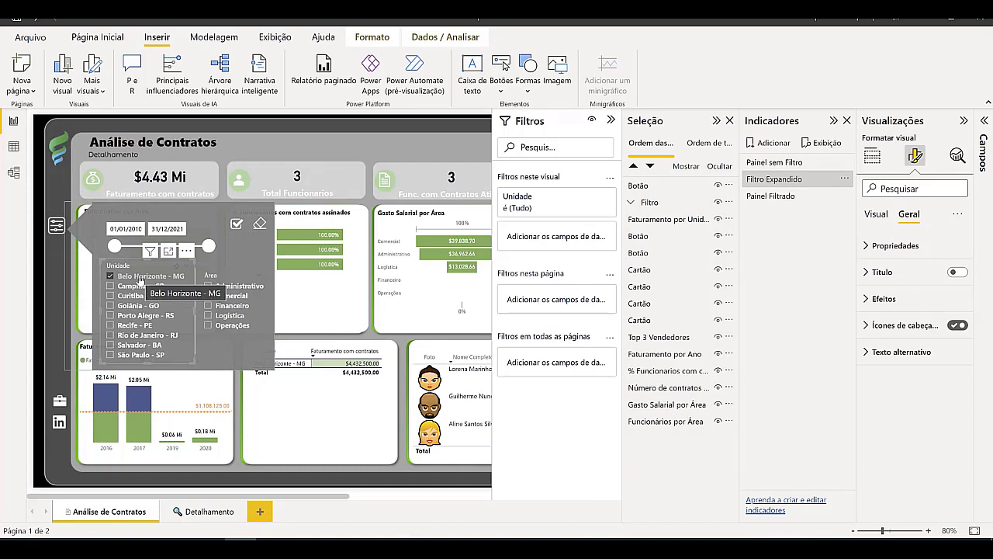
# Try the Filtro Expandido bookmark with Dados turned on by applying and reopening the filter, and turn Dados back off.
pyautogui.click(844, 179)
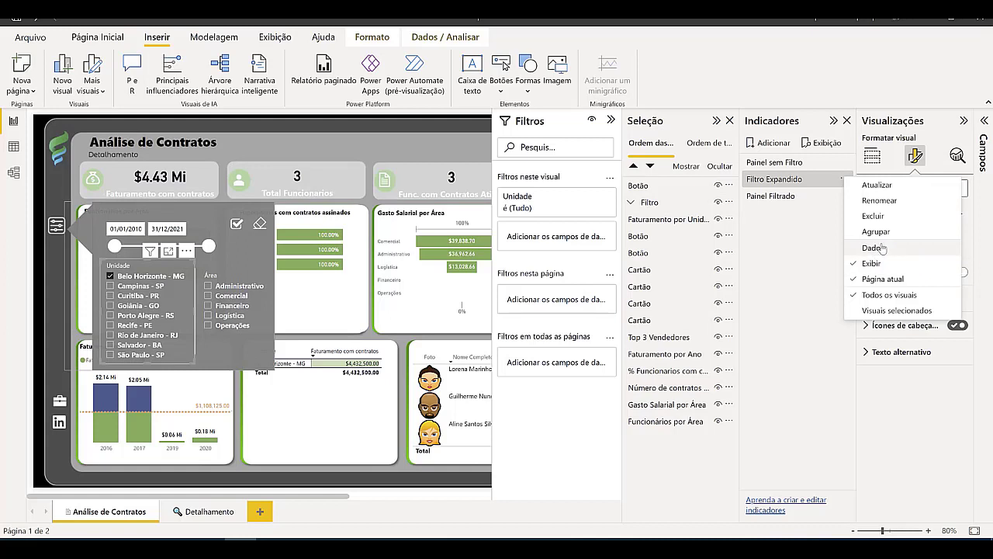
pyautogui.click(882, 248)
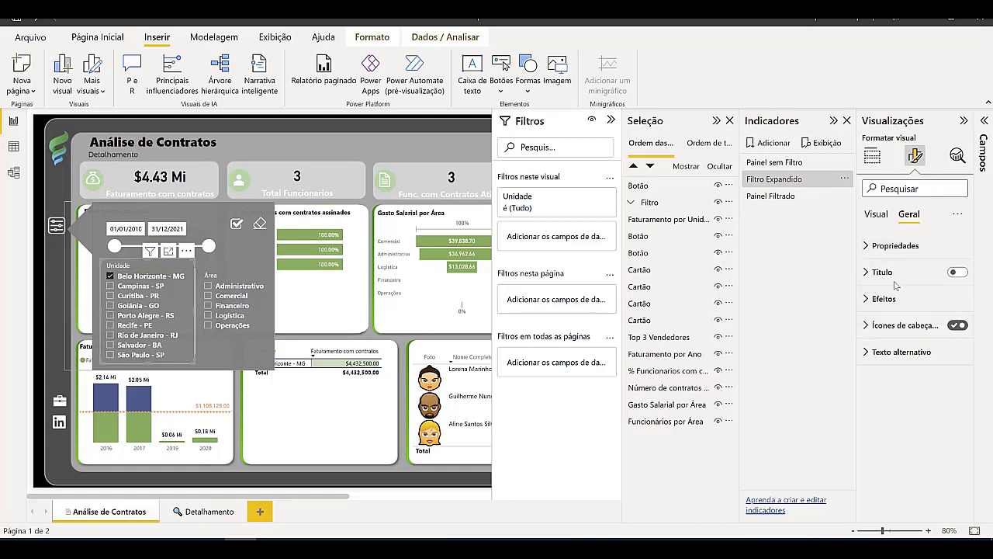
pyautogui.keyDown('ctrl'); pyautogui.click(237, 225); pyautogui.keyUp('ctrl')
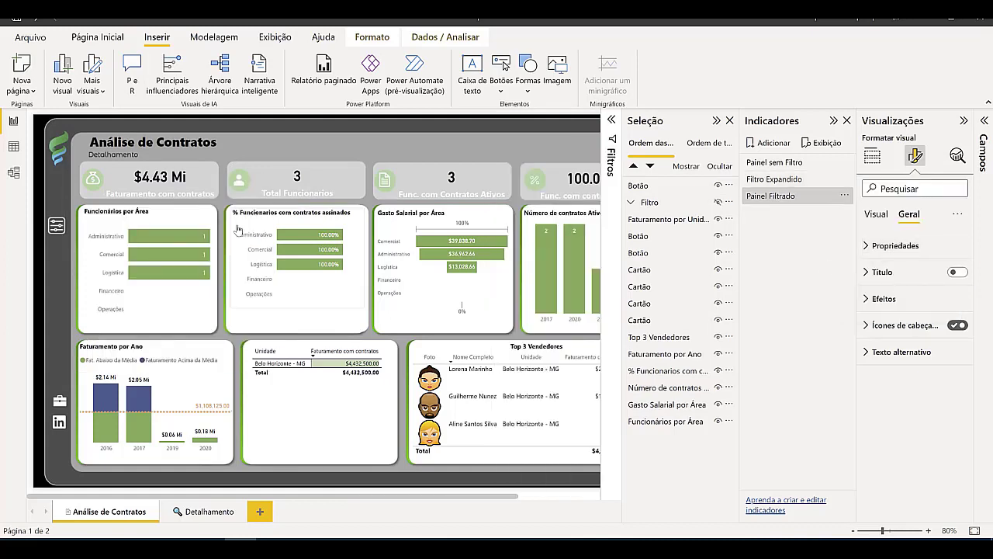
pyautogui.keyDown('ctrl'); pyautogui.click(63, 230); pyautogui.keyUp('ctrl')
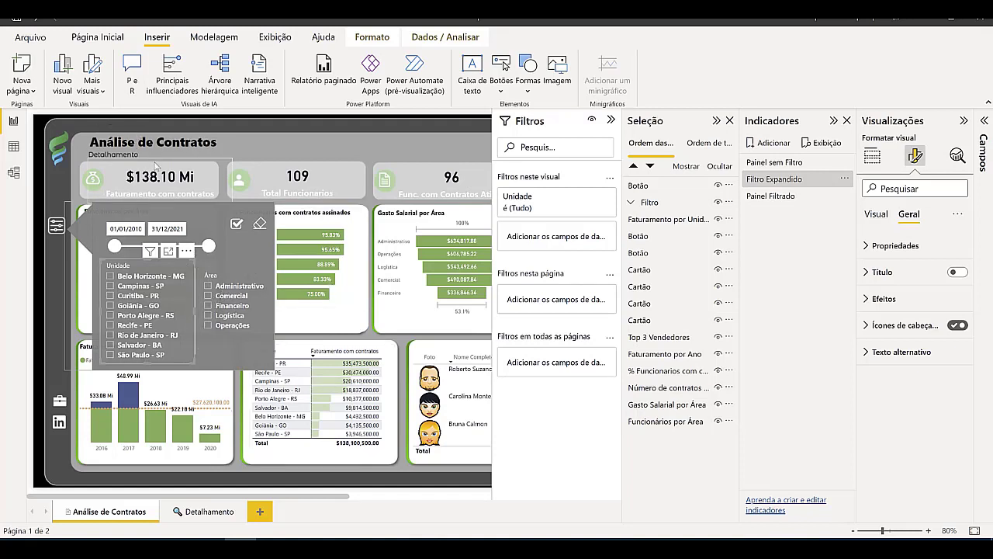
pyautogui.click(845, 180)
pyautogui.click(892, 251)
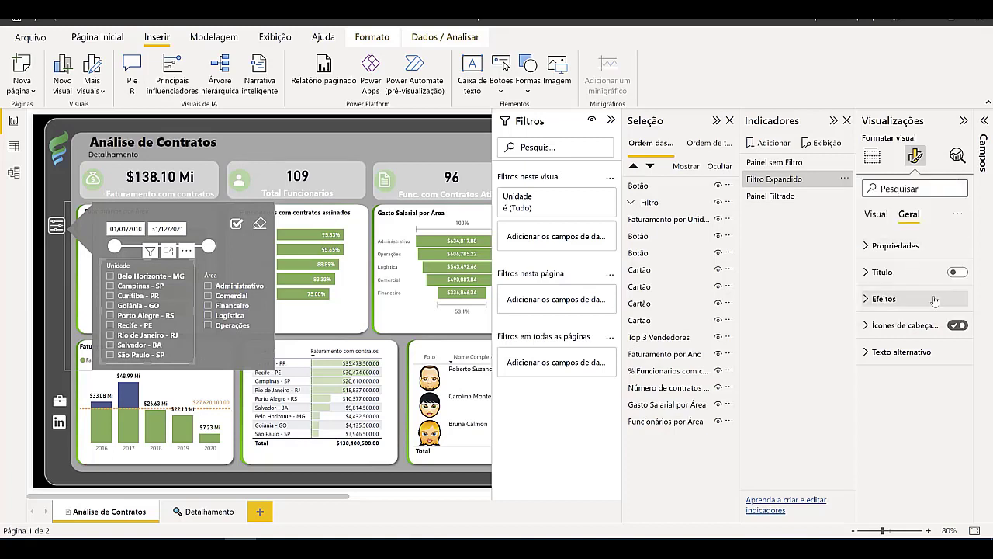
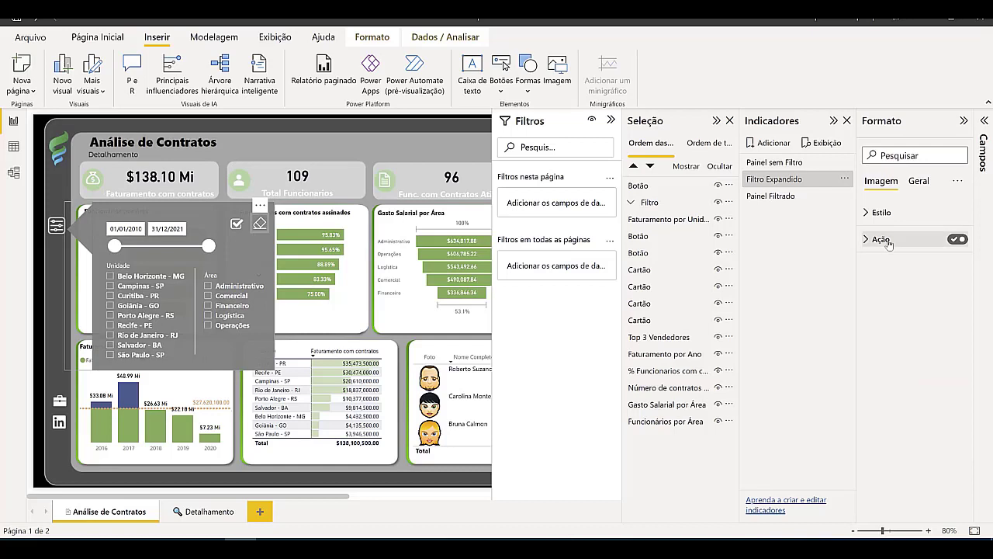
# Set the eraser image's tooltip text to "Limpar filtros e fechar".
pyautogui.click(884, 238)
pyautogui.click(904, 430)
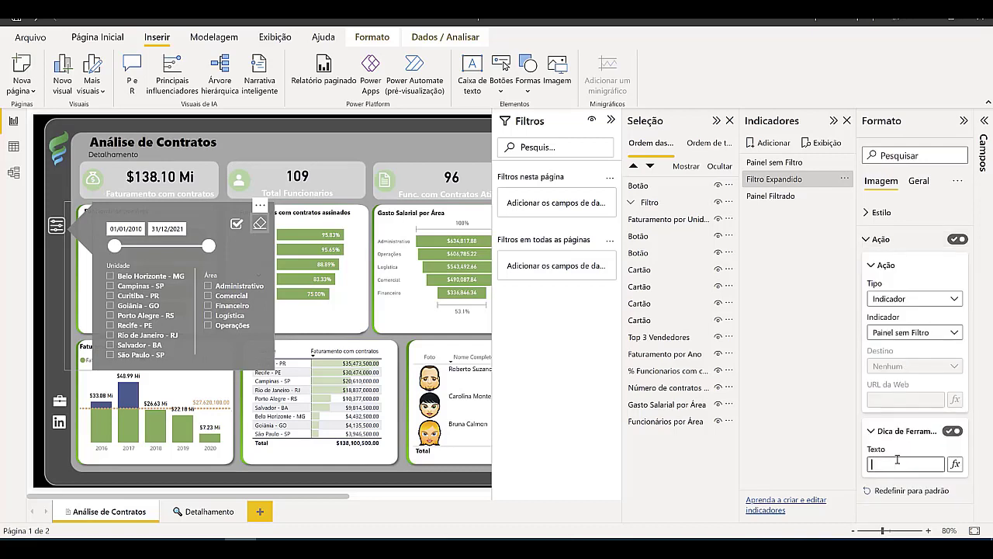
pyautogui.click(897, 459)
pyautogui.write('Limpar f')
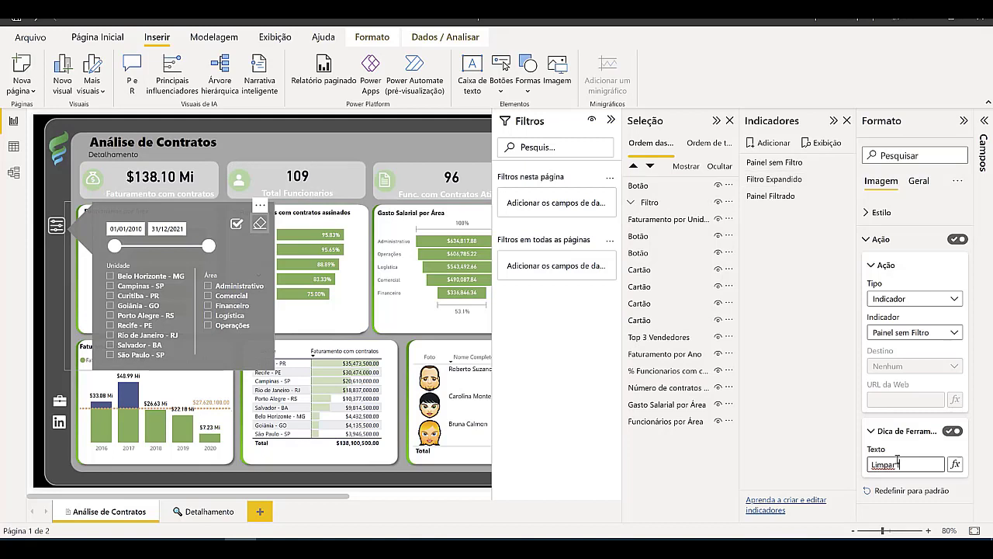
pyautogui.write('iltros e fechar')
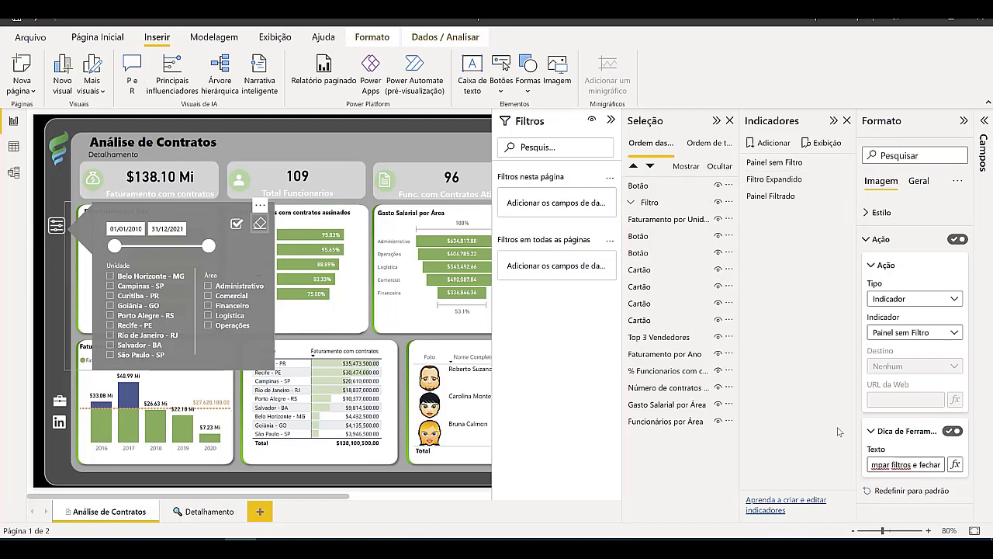
pyautogui.press('Return')
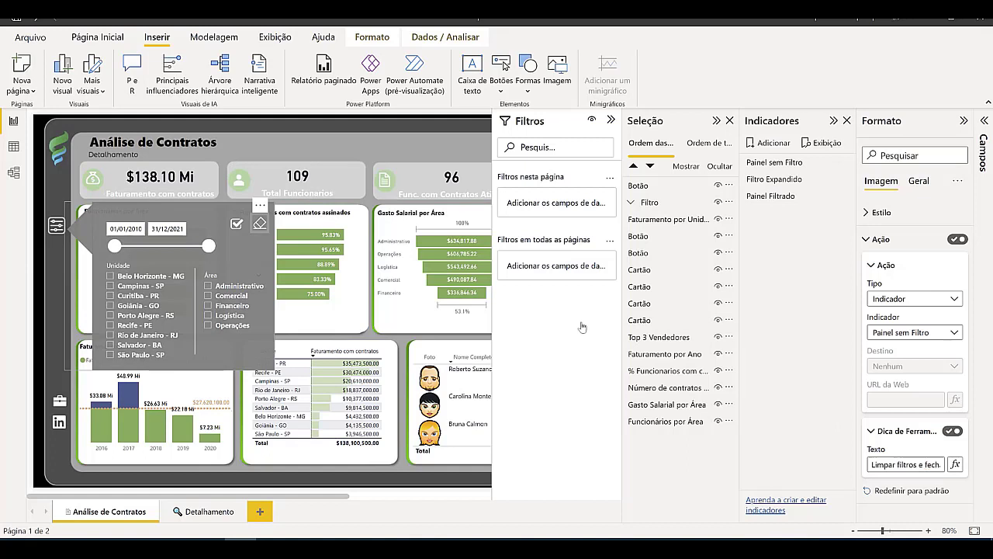
# Test the pane by filtering Área to Financeiro, applying it, reopening the pane and clearing the filters with the eraser image.
pyautogui.click(227, 307)
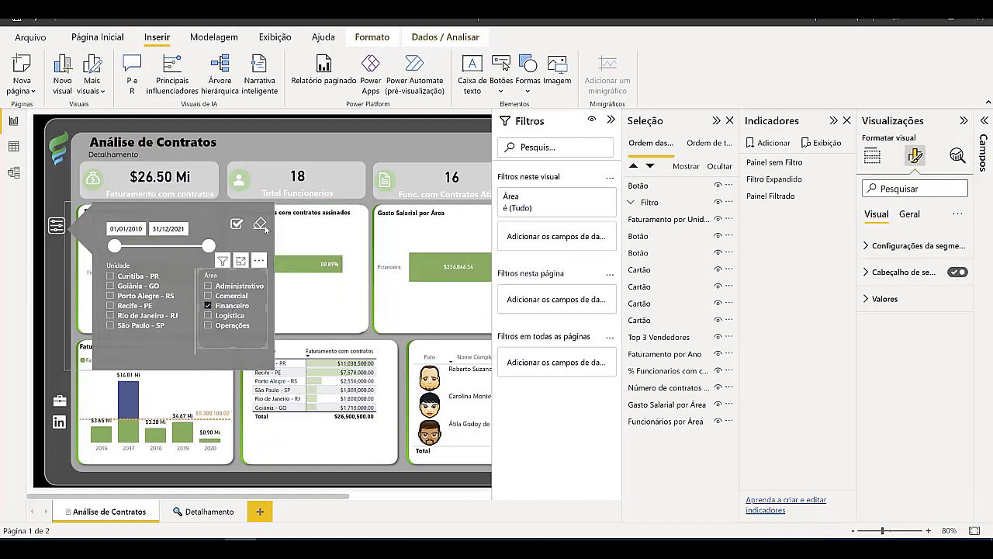
pyautogui.keyDown('ctrl'); pyautogui.click(235, 225); pyautogui.keyUp('ctrl')
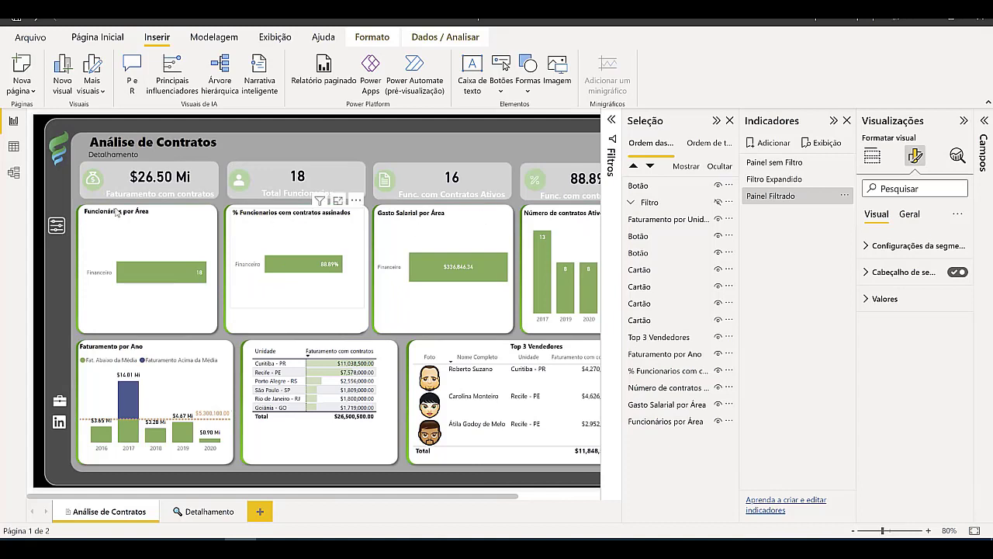
pyautogui.keyDown('ctrl'); pyautogui.click(65, 229); pyautogui.keyUp('ctrl')
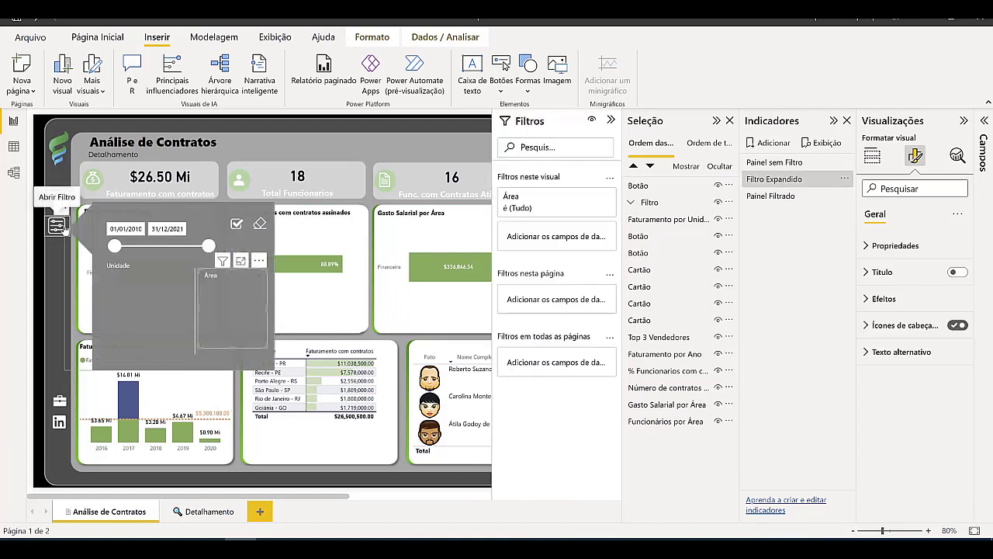
pyautogui.keyDown('ctrl'); pyautogui.click(259, 229); pyautogui.keyUp('ctrl')
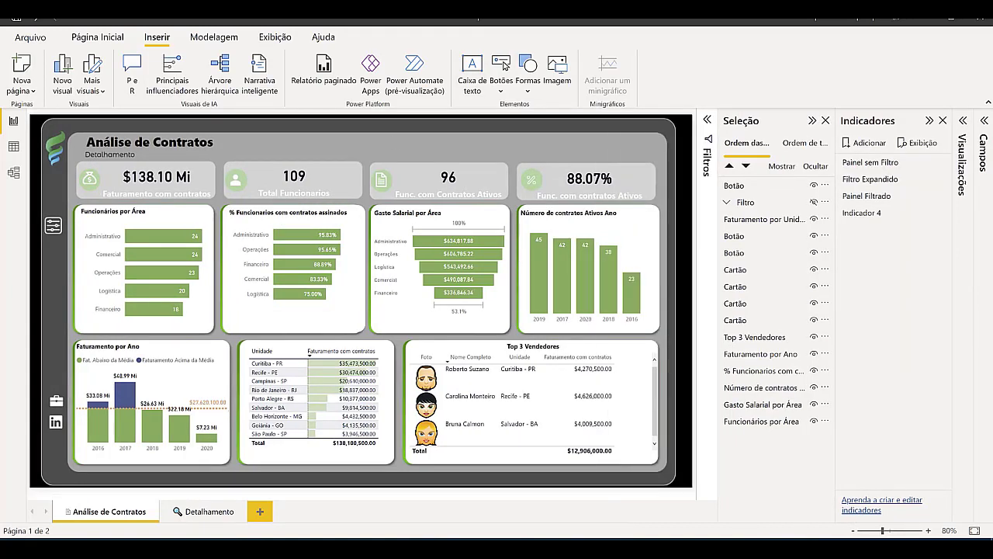
# Insert an Informações button, place it at the right end of the dashboard's title bar and open its format settings.
pyautogui.click(526, 91)
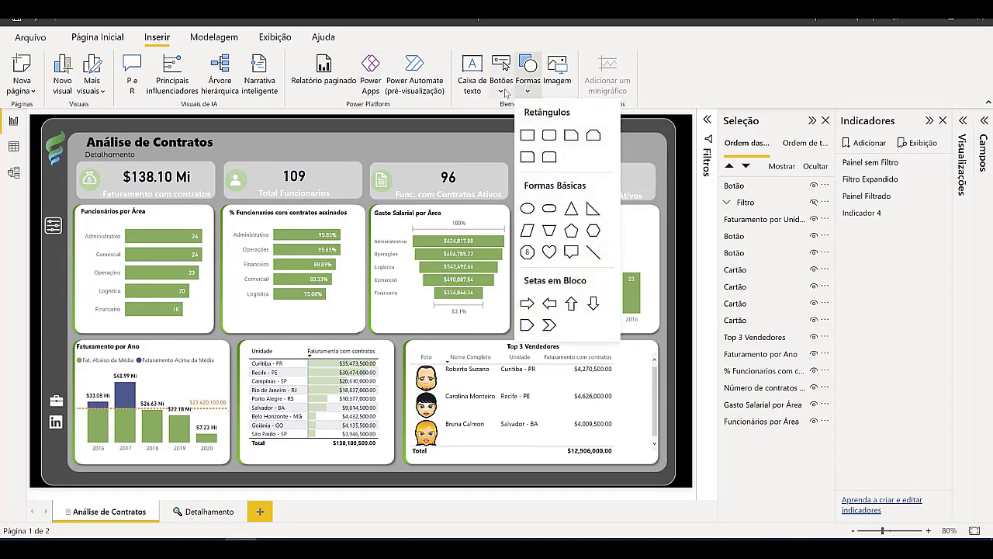
pyautogui.click(502, 81)
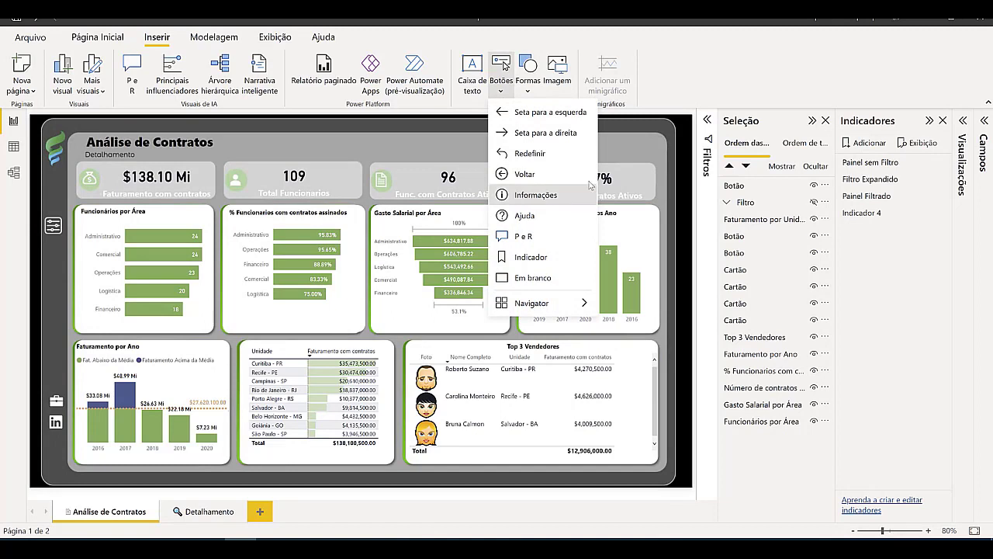
pyautogui.click(526, 197)
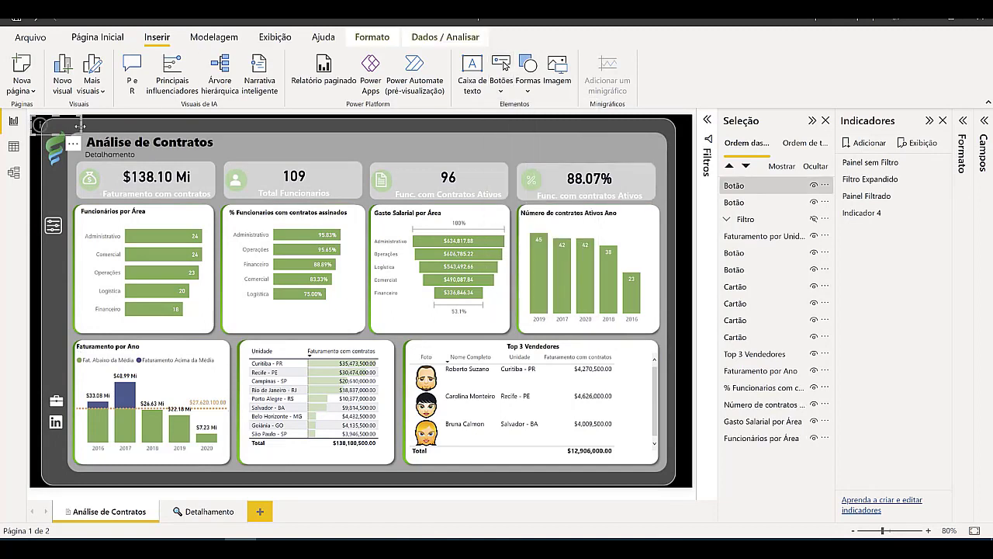
pyautogui.moveTo(80, 125); pyautogui.dragTo(651, 151)
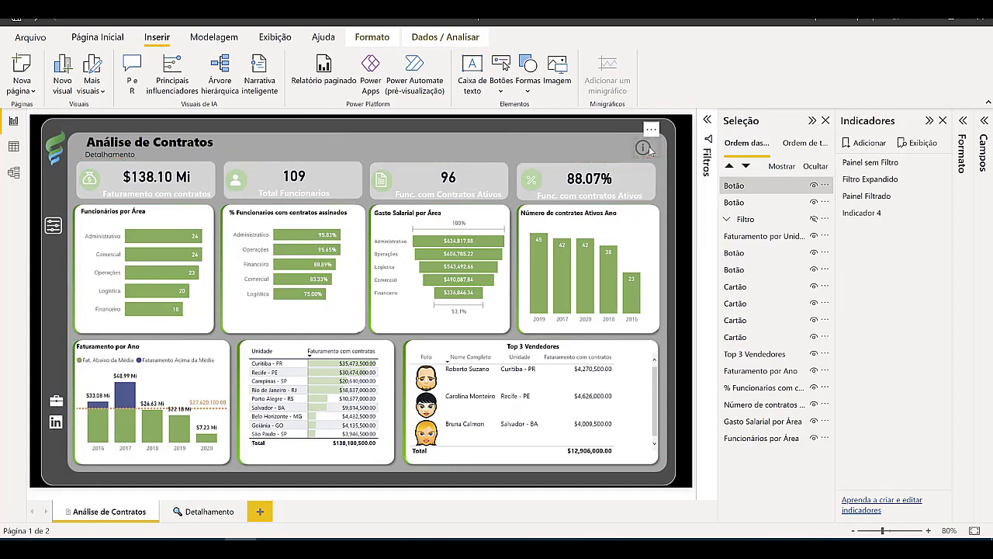
pyautogui.click(609, 148)
pyautogui.click(643, 148)
pyautogui.click(963, 122)
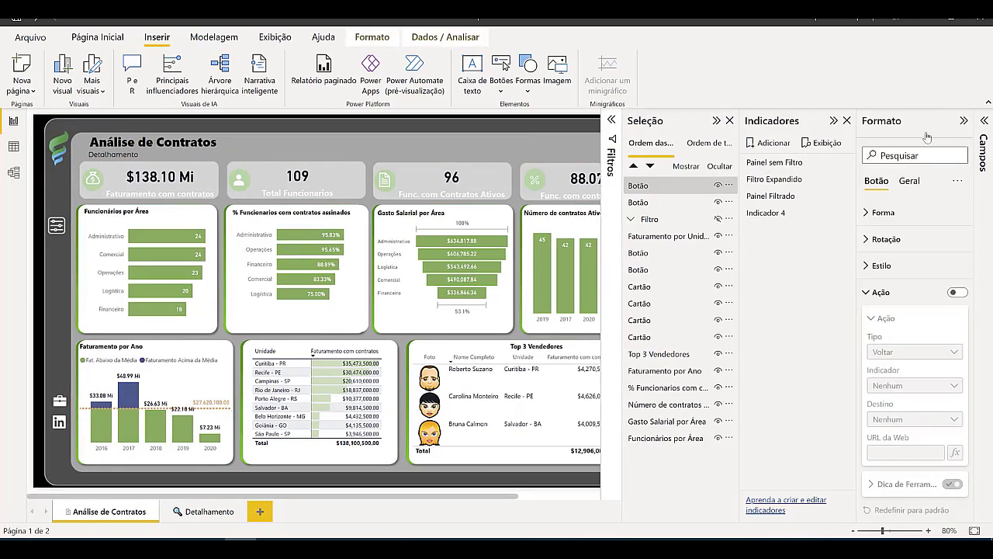
# Set the information button's icon line colour to white in its Padrão state and close the Seleção pane.
pyautogui.click(893, 266)
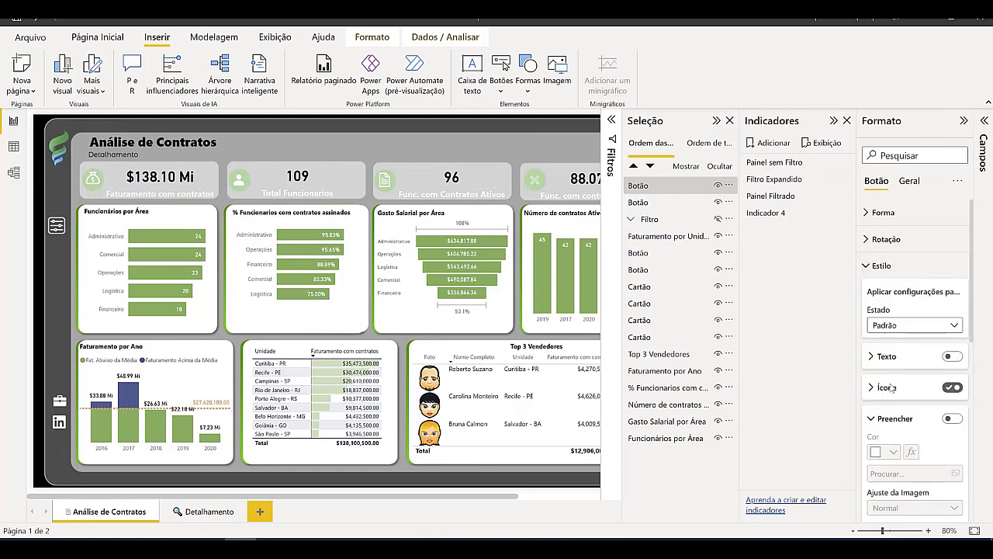
pyautogui.scroll(-2, 900, 306)
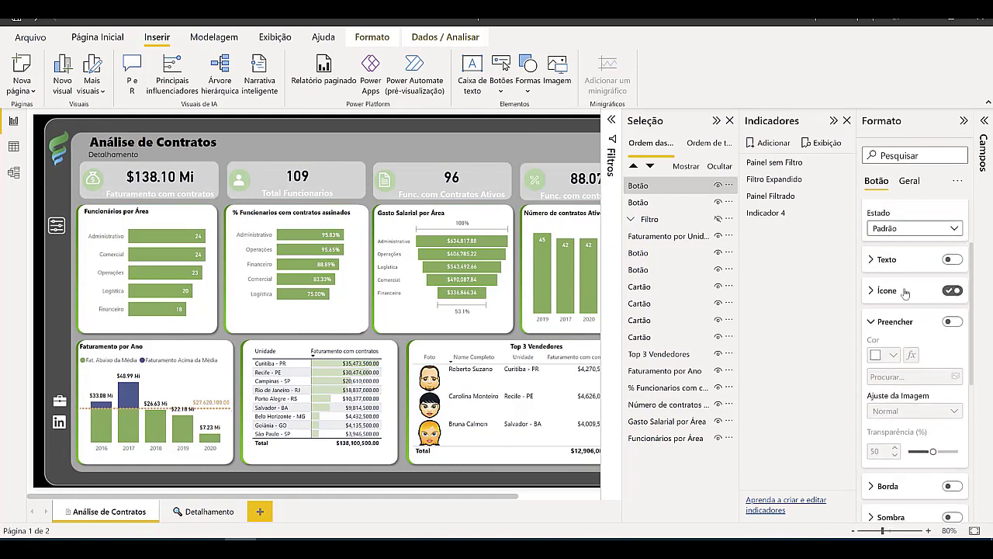
pyautogui.click(905, 291)
pyautogui.click(894, 354)
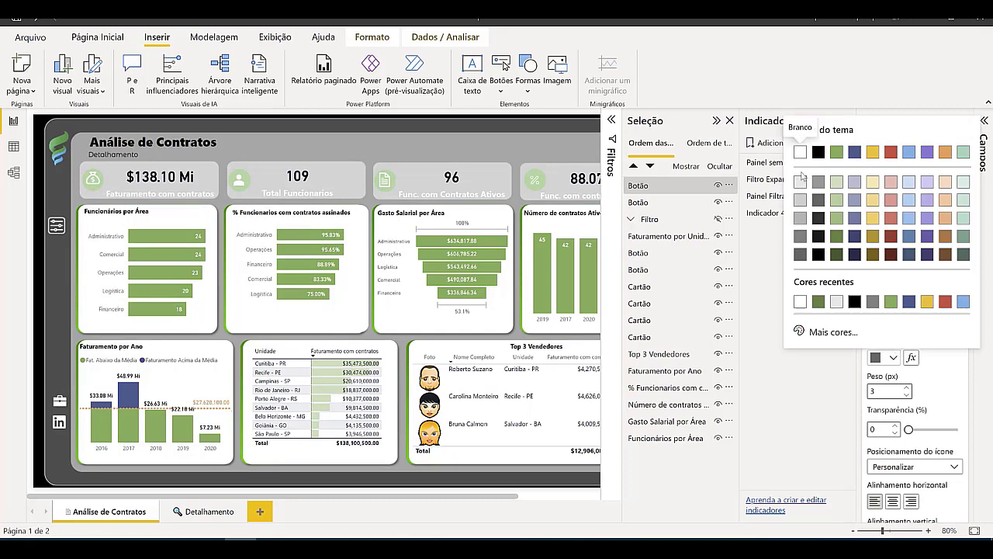
pyautogui.click(800, 152)
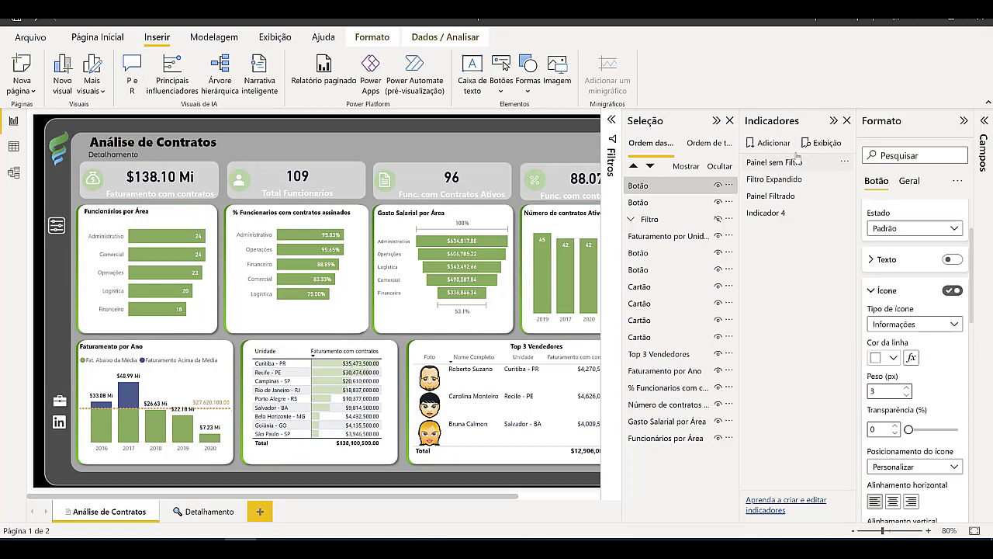
pyautogui.click(729, 121)
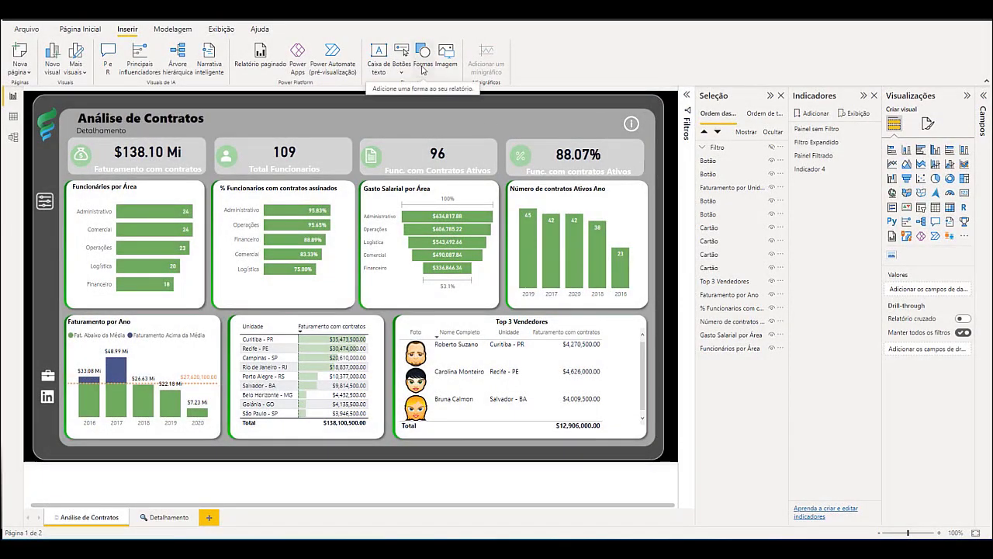
# Insert a rectangle beside the information icon and resize it into a wide, short box over the last two KPI cards.
pyautogui.click(424, 69)
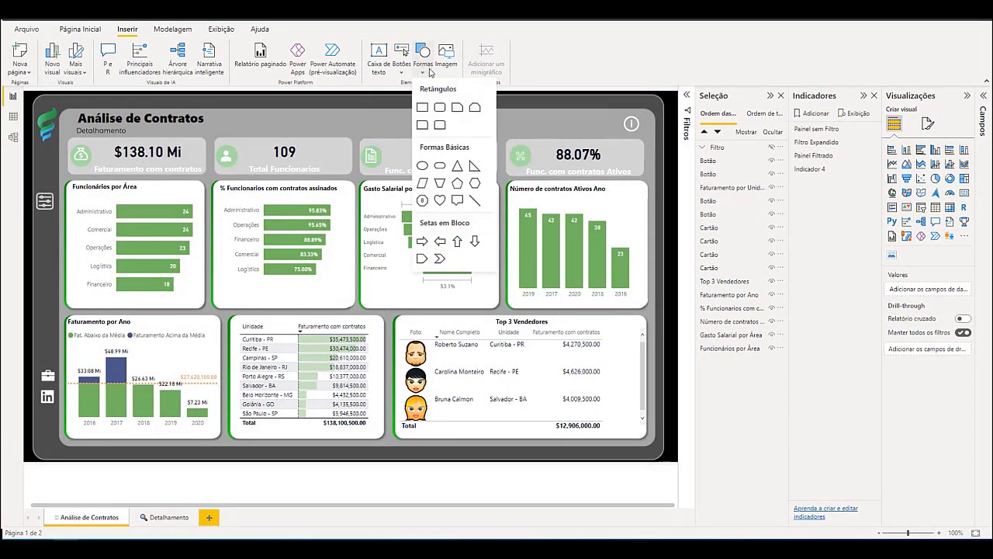
pyautogui.click(423, 109)
pyautogui.moveTo(154, 212); pyautogui.dragTo(546, 187)
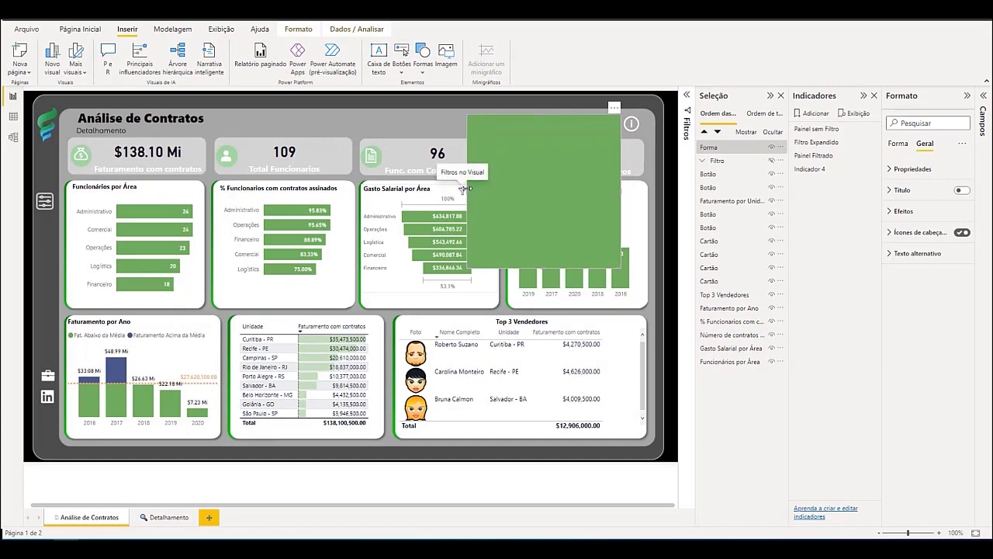
pyautogui.moveTo(466, 188); pyautogui.dragTo(438, 189)
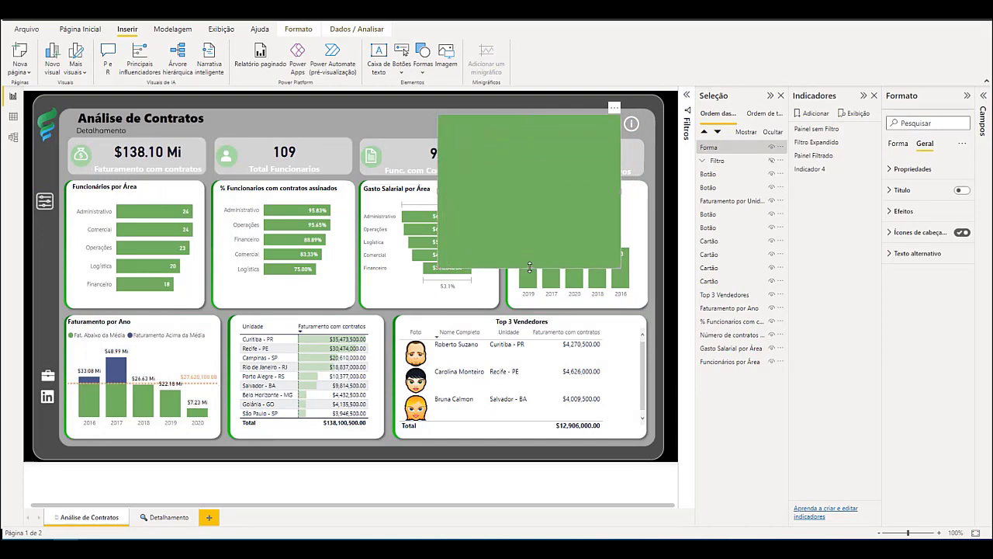
pyautogui.moveTo(529, 267); pyautogui.dragTo(550, 161)
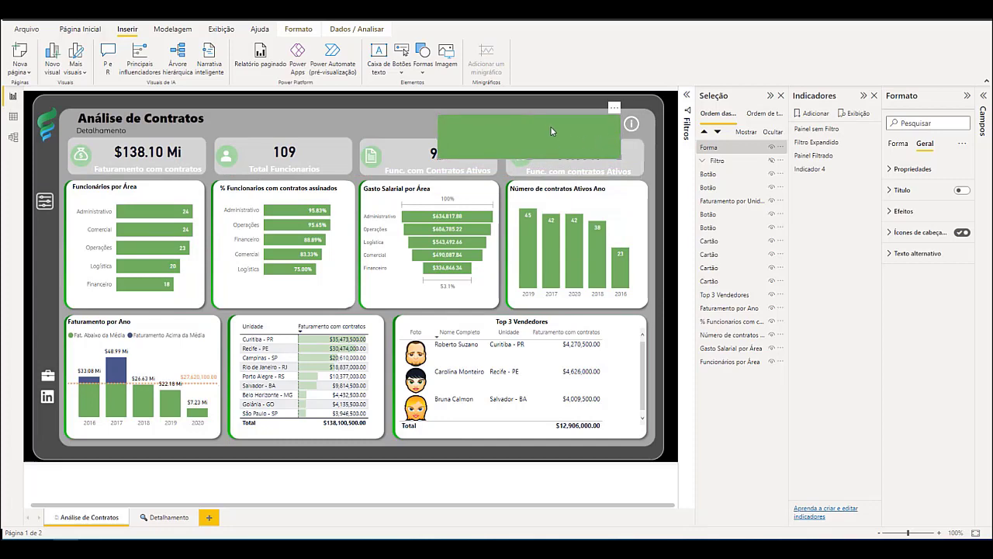
# Insert a blank button, place it in the rectangle's upper-right corner and make it slightly narrower.
pyautogui.click(401, 67)
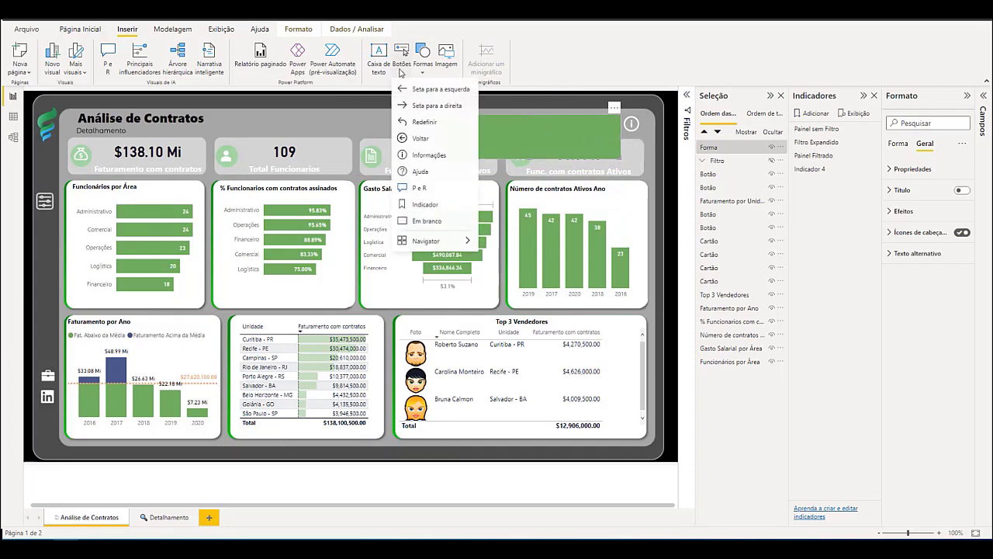
pyautogui.click(427, 222)
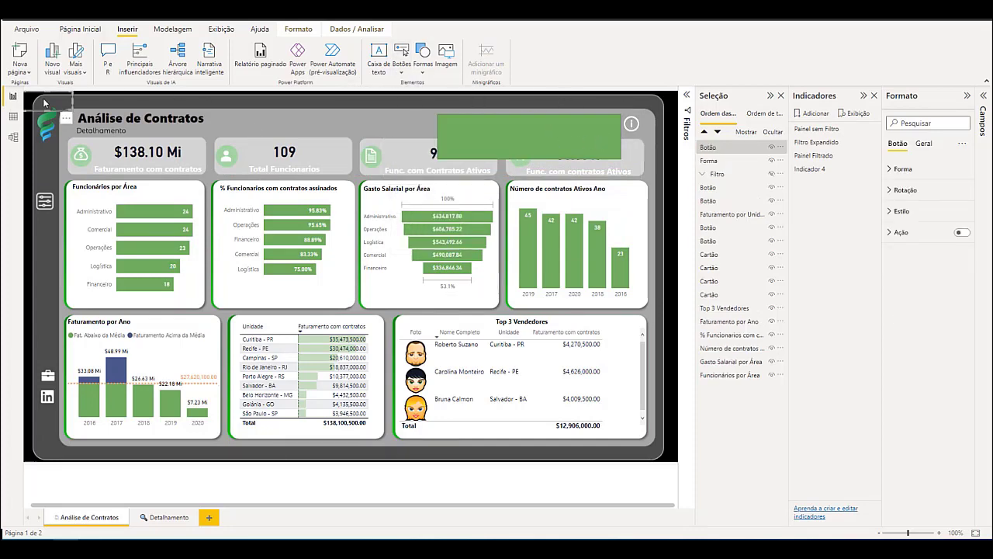
pyautogui.moveTo(44, 102); pyautogui.dragTo(581, 120)
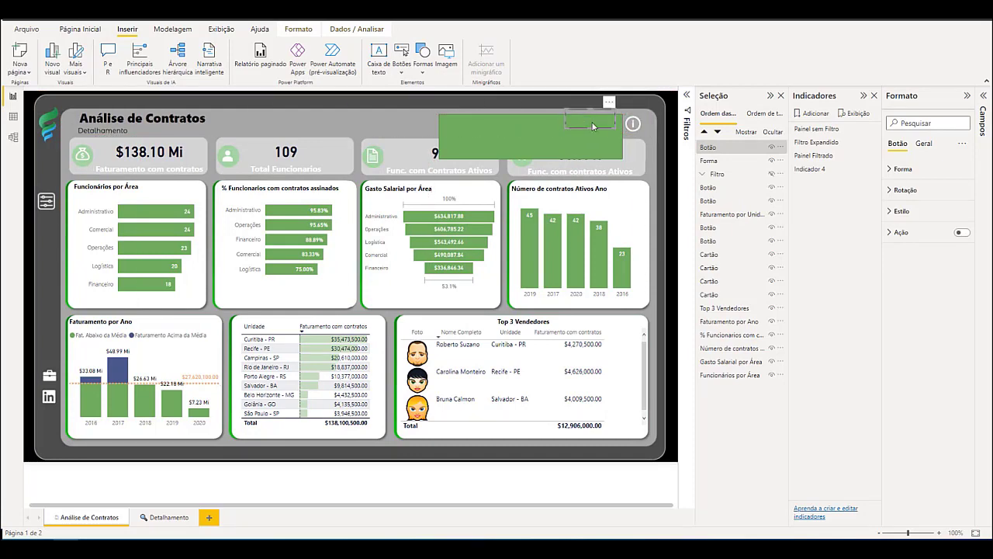
pyautogui.click(541, 139)
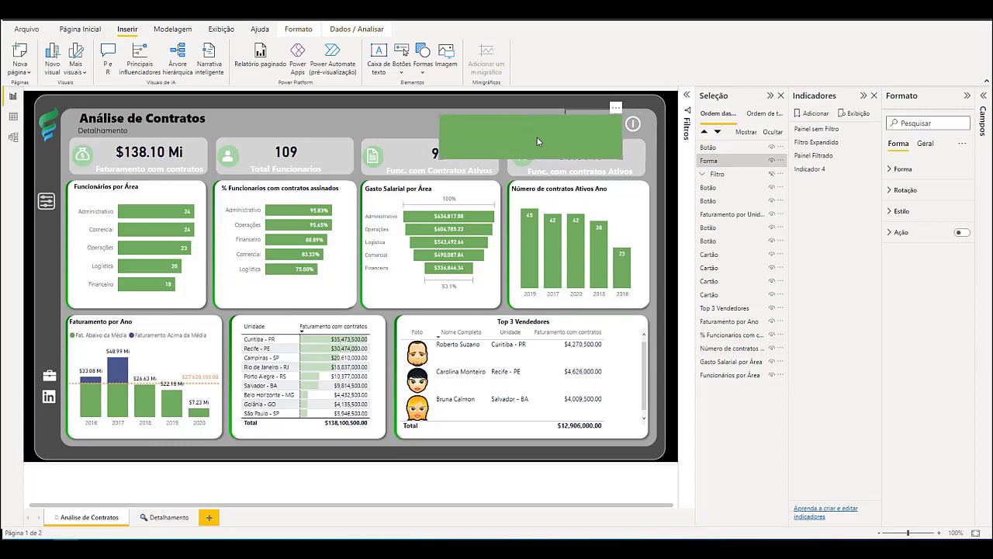
pyautogui.click(578, 112)
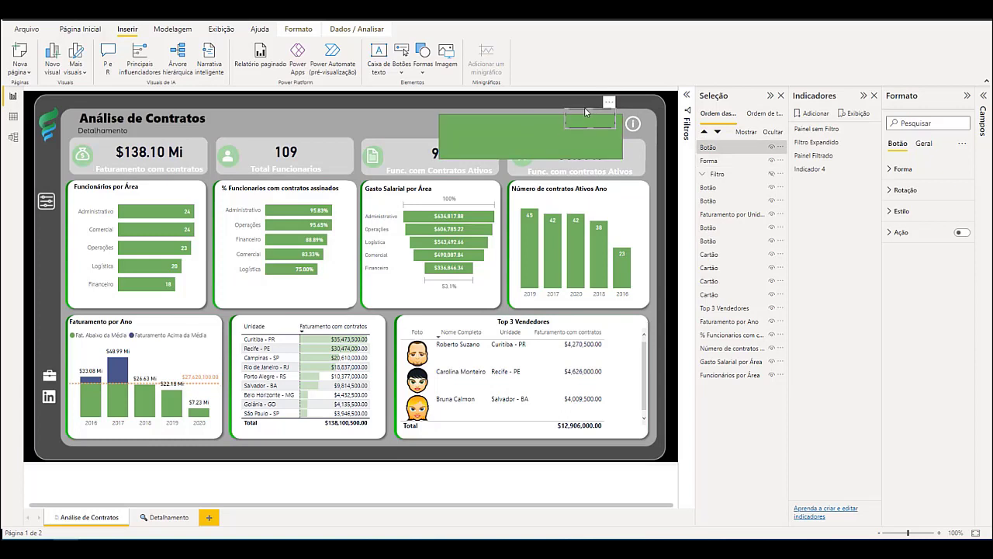
pyautogui.moveTo(566, 109); pyautogui.dragTo(595, 116)
pyautogui.click(356, 122)
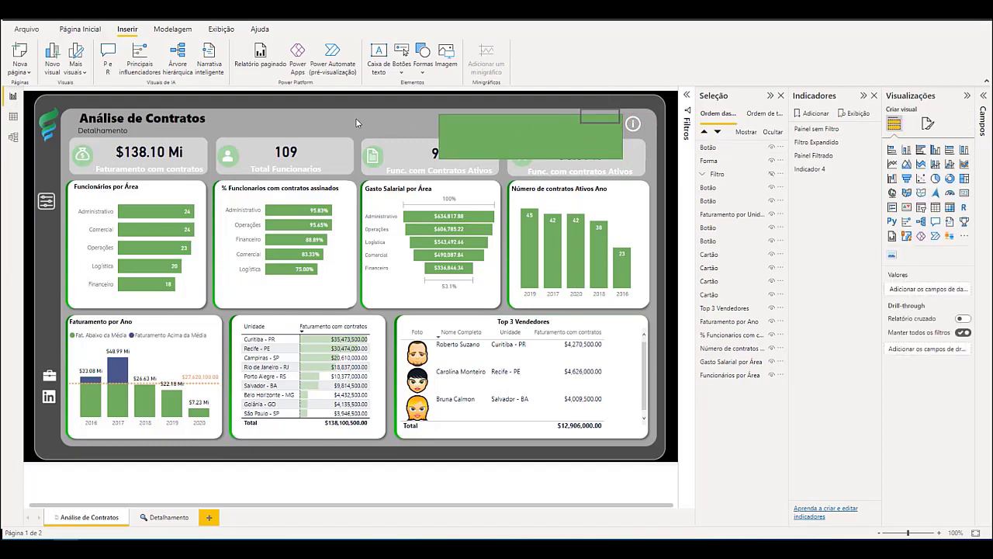
pyautogui.click(602, 116)
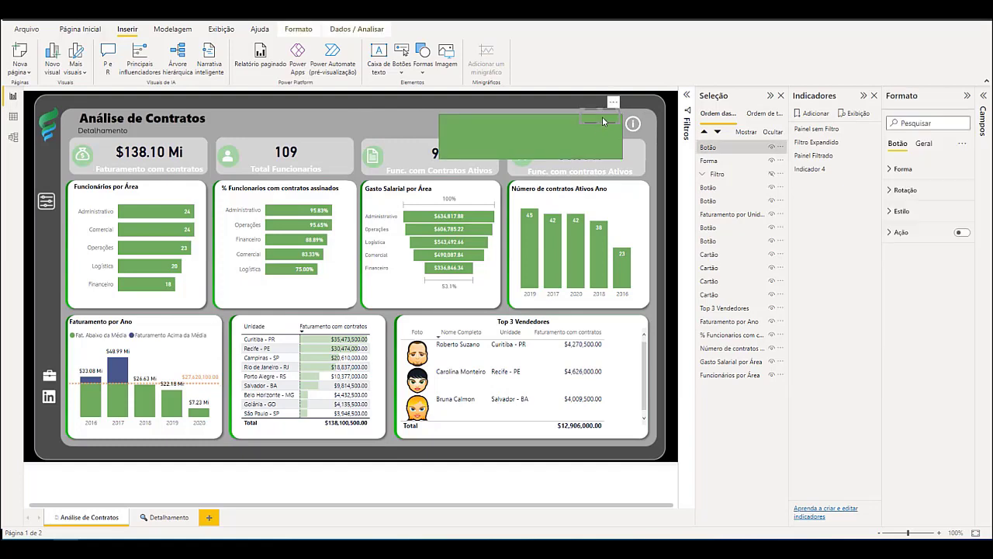
# Change the rectangle's fill colour to dark grey.
pyautogui.click(553, 138)
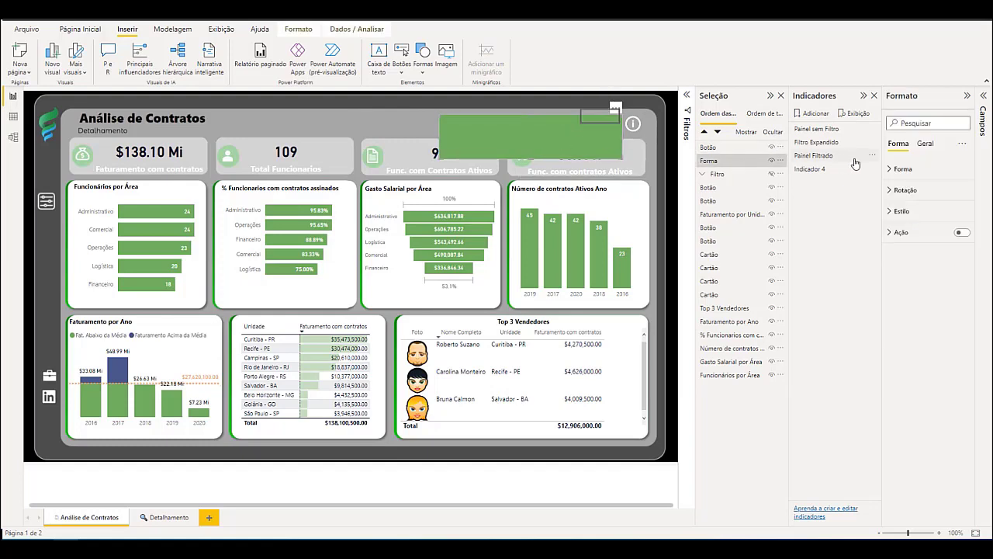
pyautogui.click(902, 211)
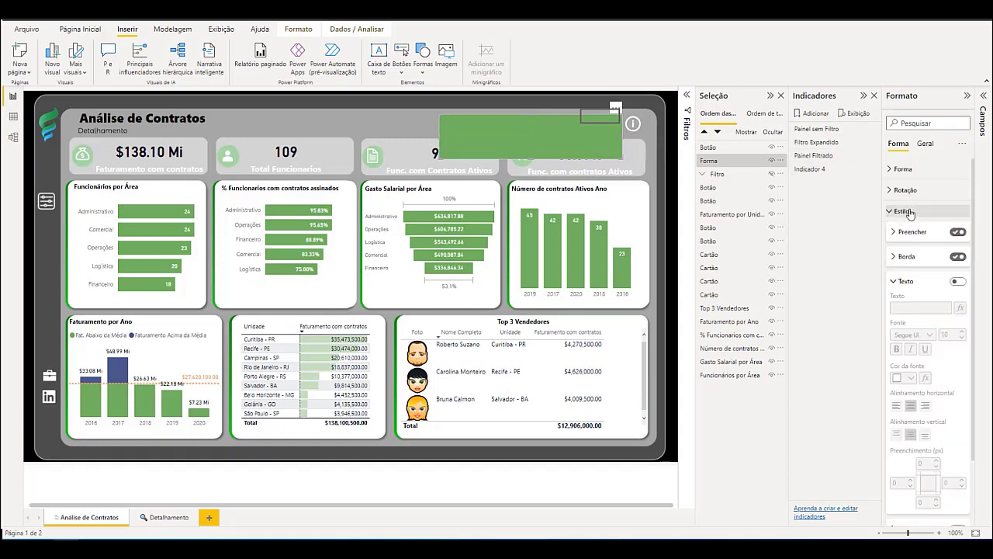
pyautogui.click(908, 281)
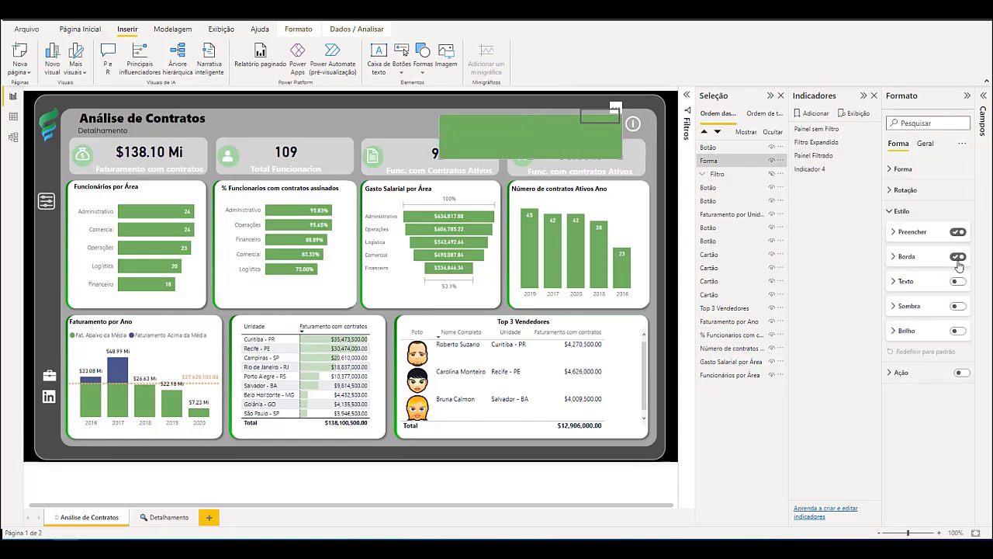
pyautogui.click(927, 234)
pyautogui.click(908, 259)
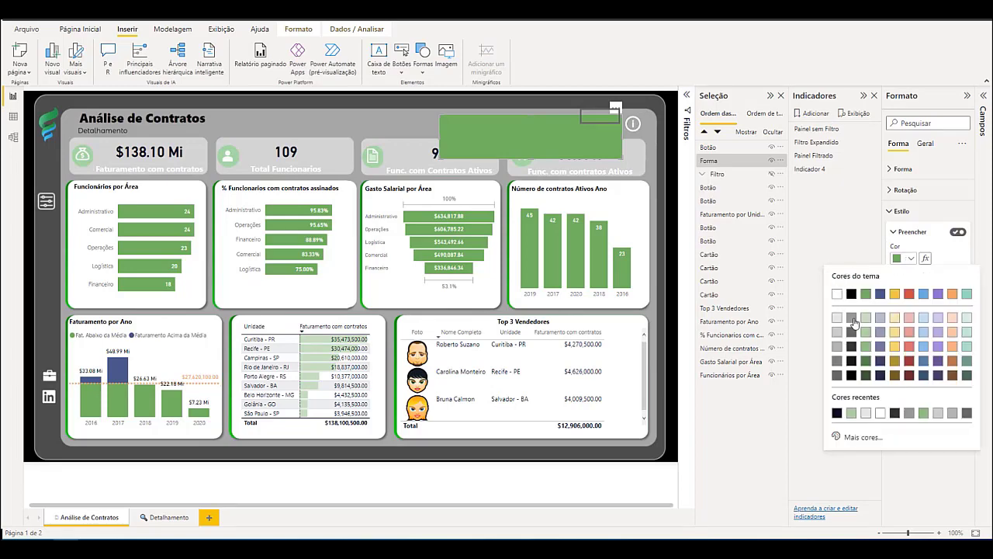
pyautogui.click(848, 322)
pyautogui.click(911, 261)
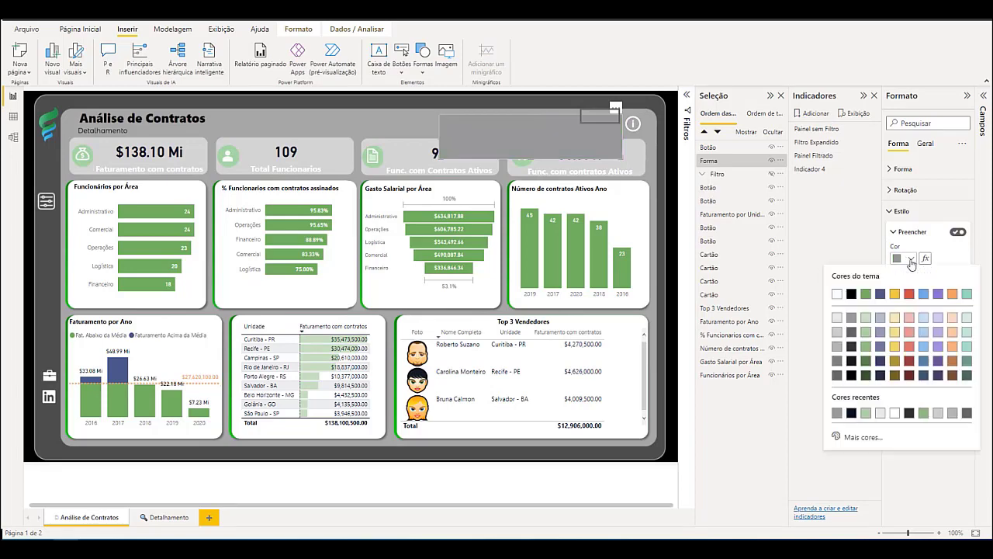
pyautogui.click(851, 332)
pyautogui.click(399, 110)
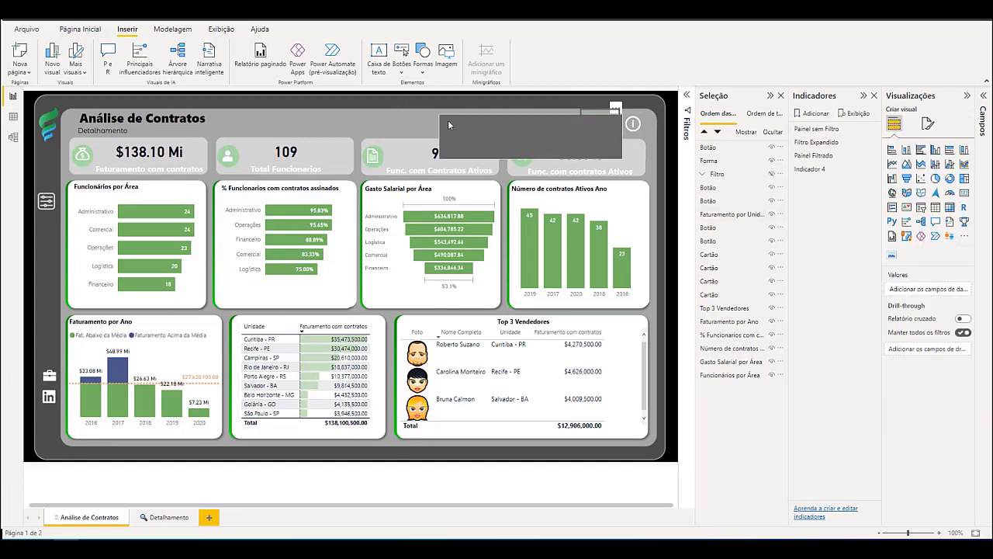
# Narrow the dark grey rectangle slightly from its left edge and turn off its border.
pyautogui.click(468, 122)
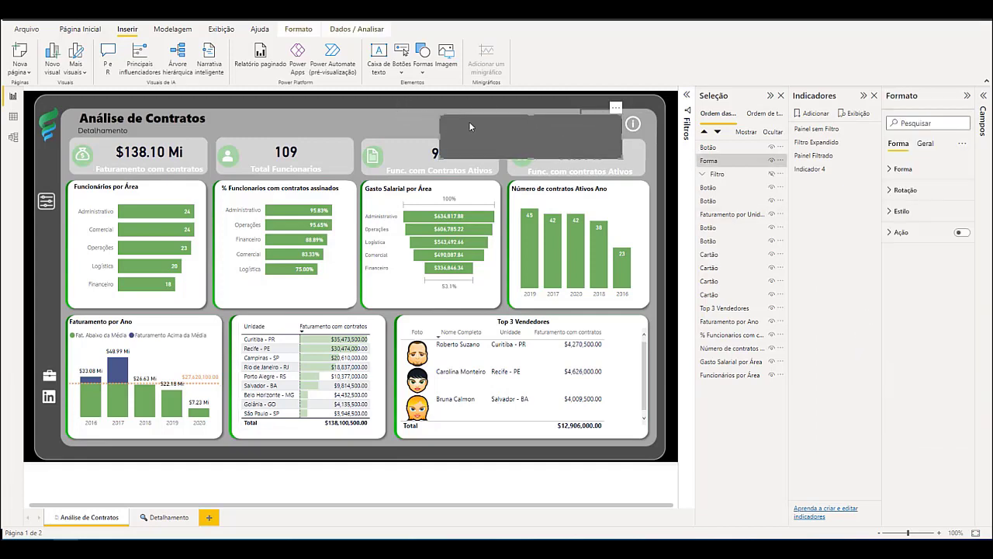
pyautogui.click(403, 108)
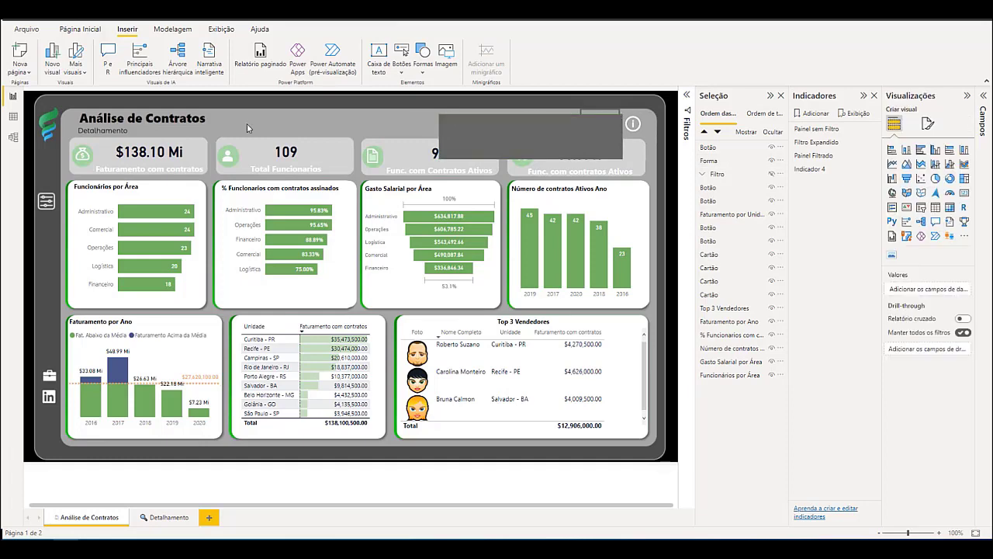
pyautogui.click(584, 135)
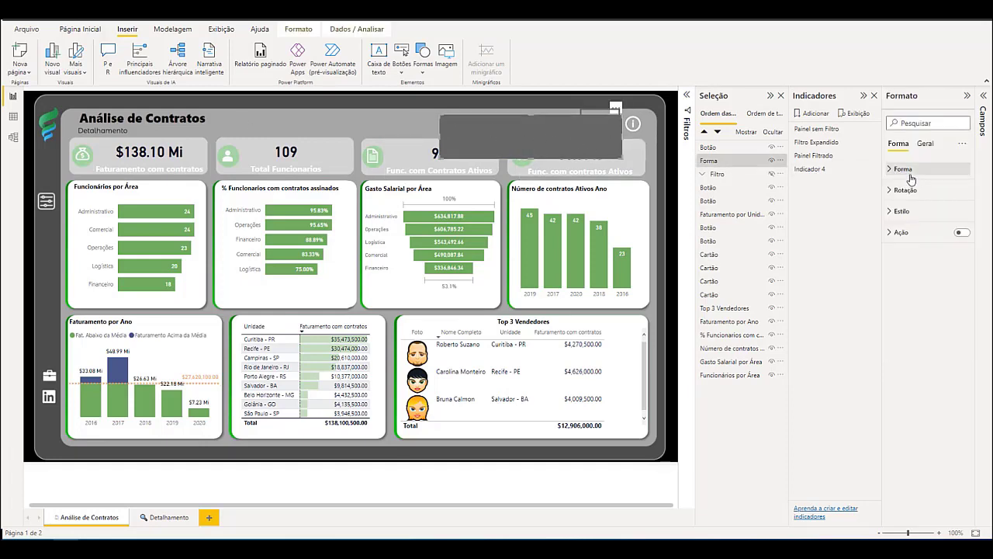
pyautogui.moveTo(440, 137); pyautogui.dragTo(455, 141)
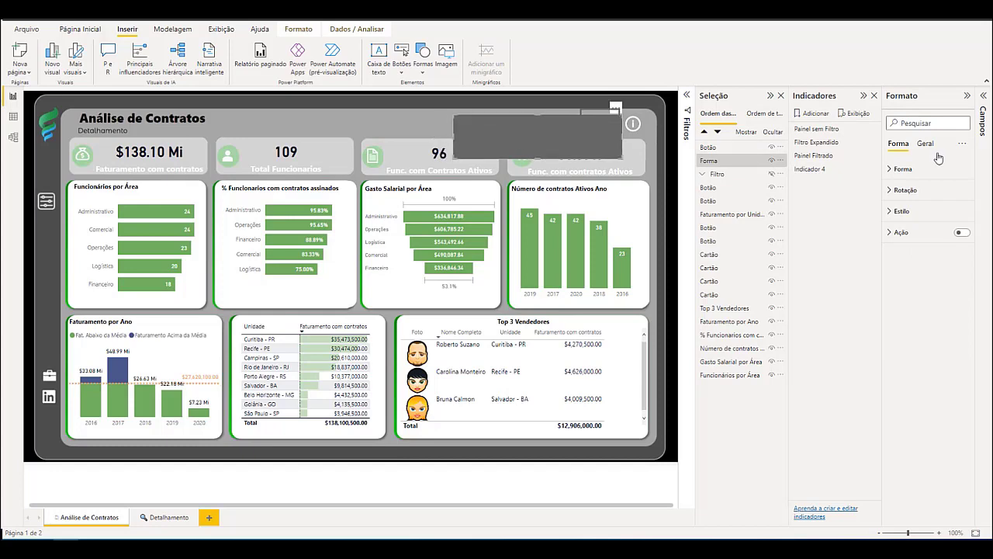
pyautogui.click(901, 211)
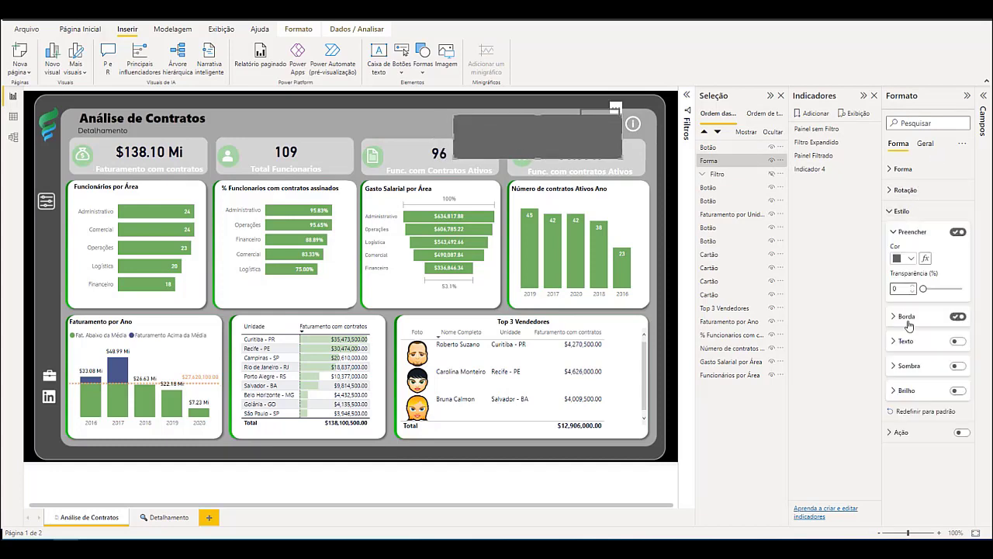
pyautogui.click(952, 318)
pyautogui.click(402, 111)
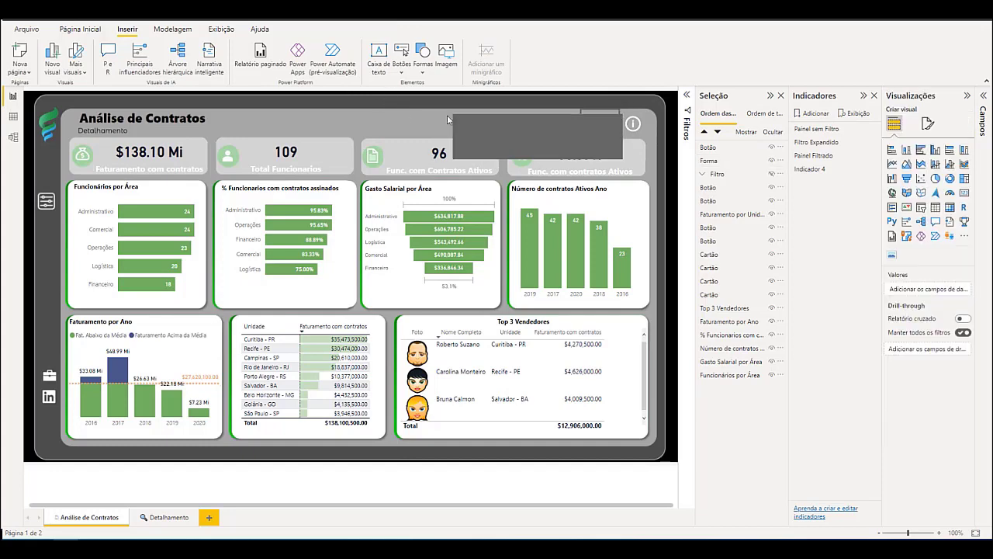
pyautogui.click(590, 115)
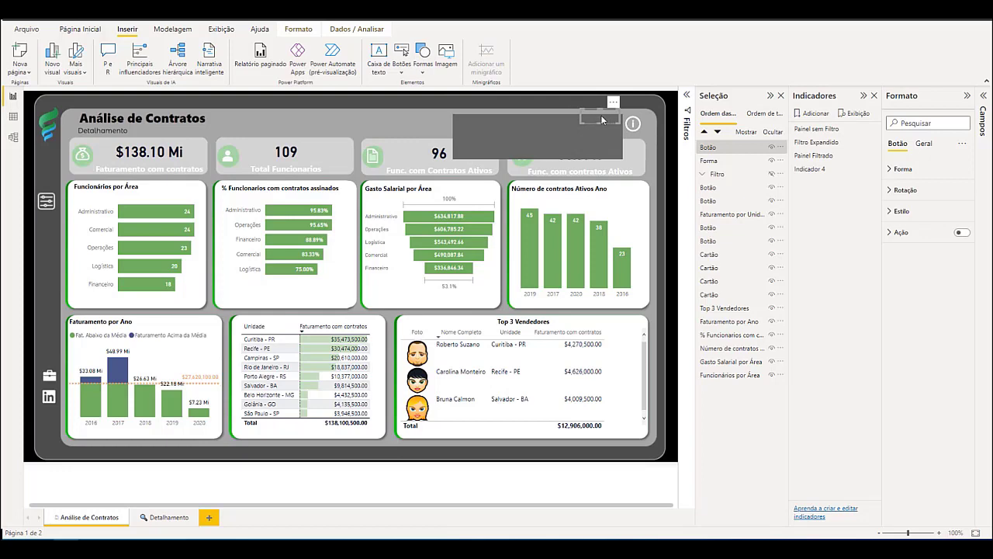
pyautogui.click(423, 68)
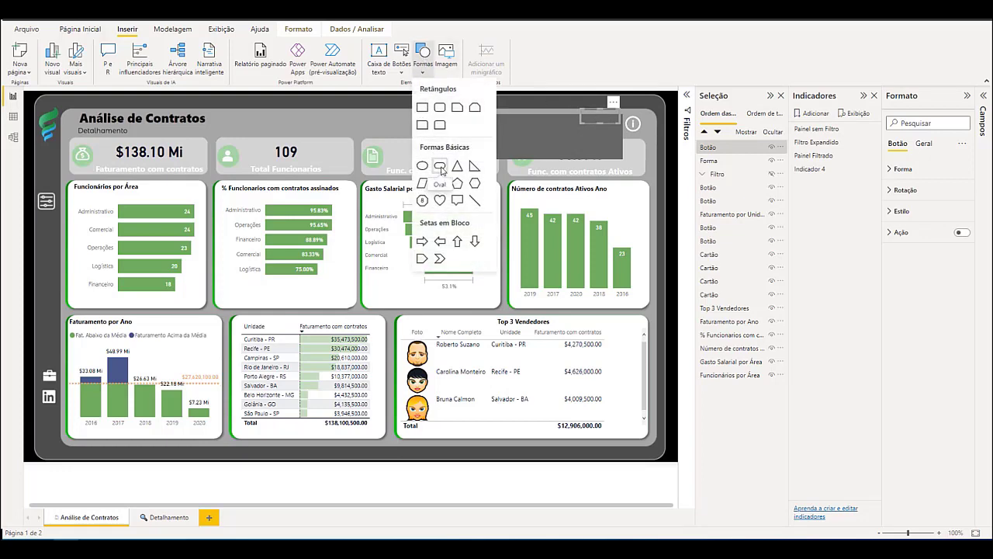
pyautogui.click(401, 66)
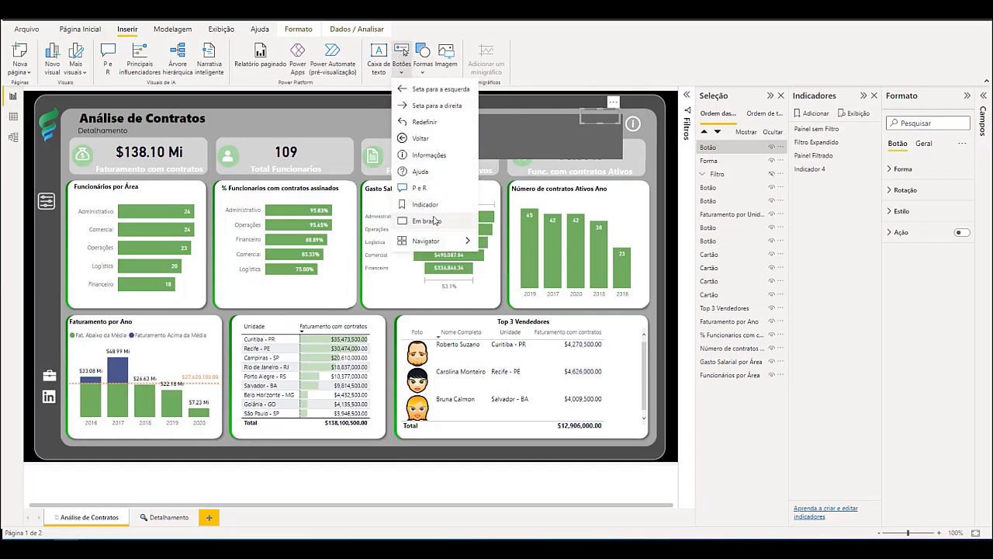
pyautogui.click(346, 112)
# Turn on the blank button's text for the Padrão state and set it to "Fechar".
pyautogui.click(601, 108)
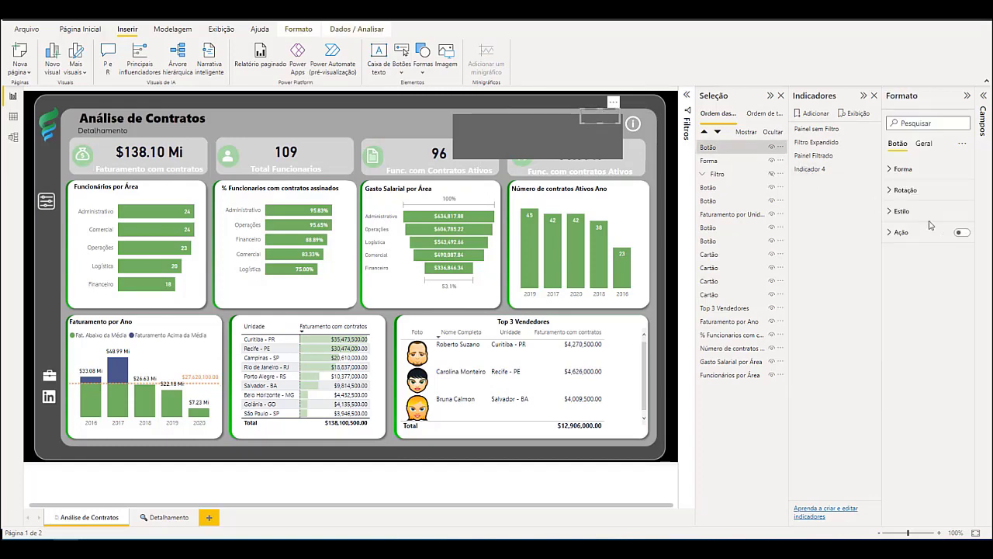
pyautogui.click(901, 211)
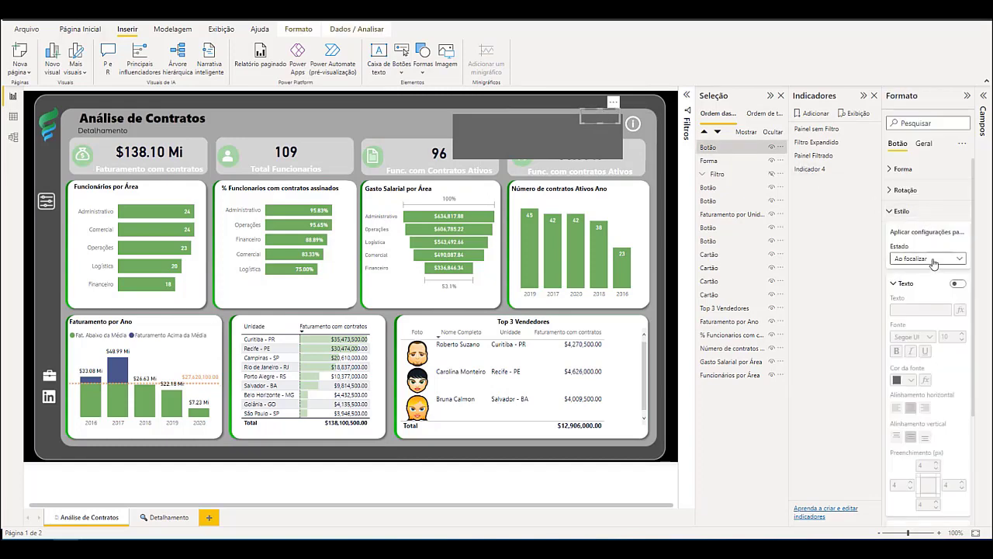
pyautogui.click(931, 258)
pyautogui.click(927, 272)
pyautogui.click(956, 284)
pyautogui.click(905, 310)
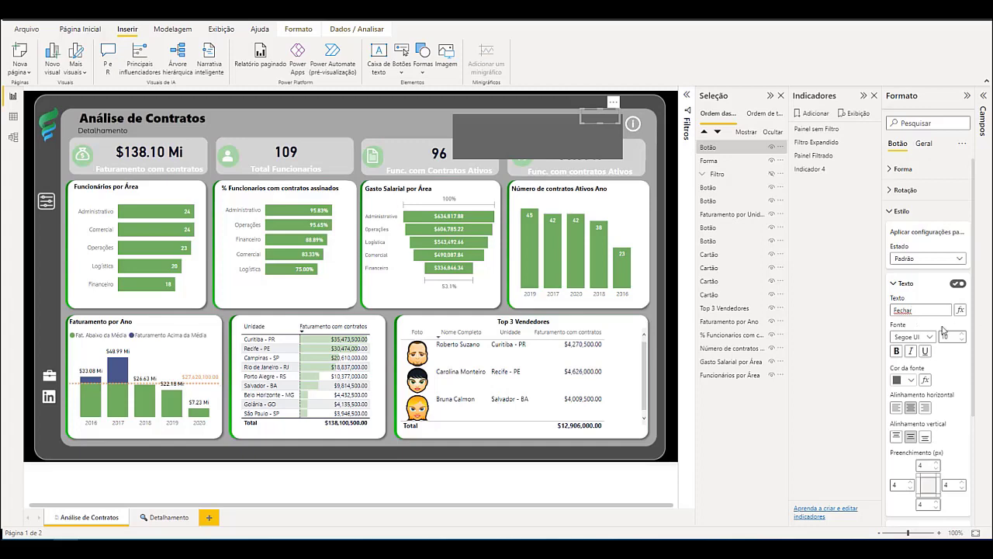
# Make the Fechar button's text bold and set its font colour to white.
pyautogui.click(898, 351)
pyautogui.click(912, 381)
pyautogui.click(838, 224)
pyautogui.scroll(-1, 942, 397)
pyautogui.scroll(-2, 943, 396)
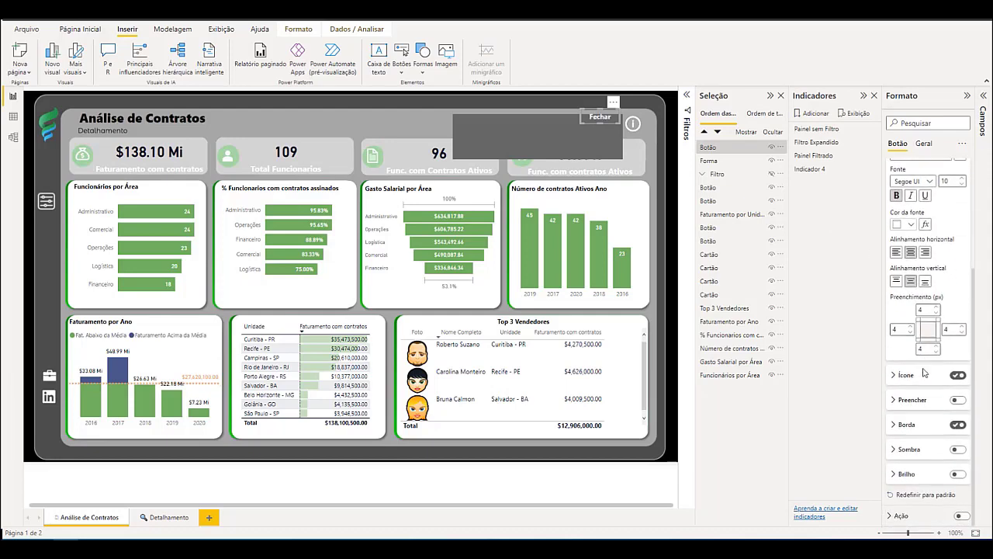
# Turn on the Fechar button's fill for the Padrão state in light grey with 34% transparency.
pyautogui.click(959, 400)
pyautogui.click(911, 401)
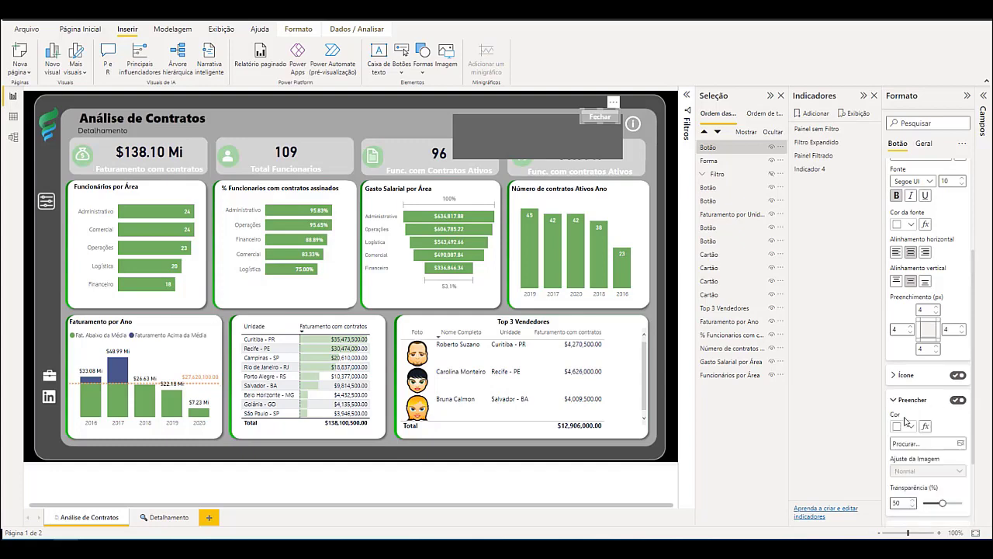
pyautogui.click(910, 429)
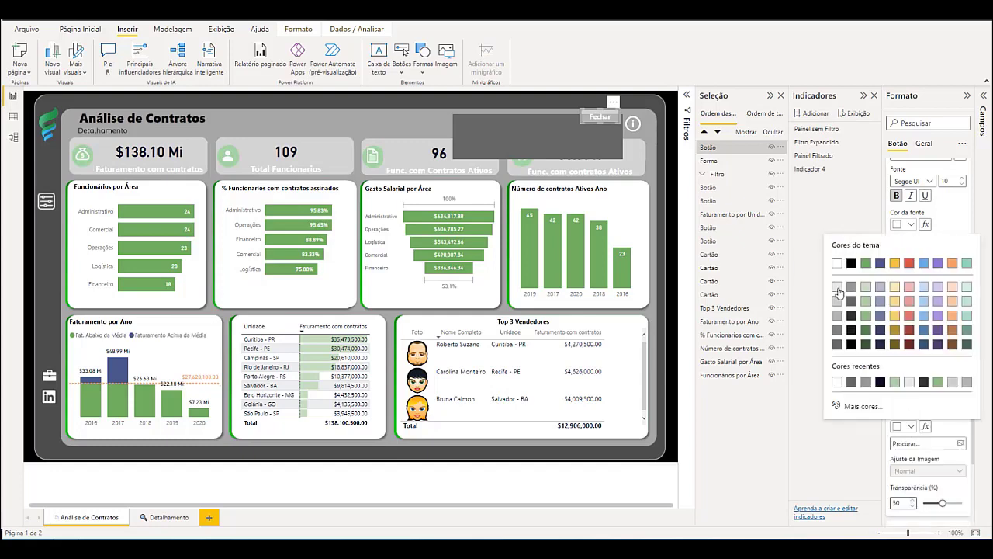
pyautogui.click(837, 288)
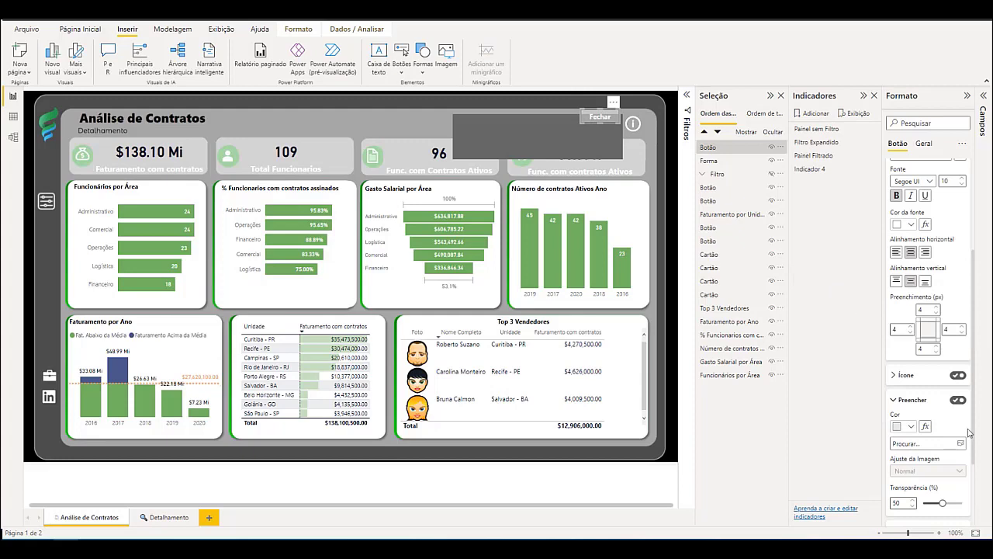
pyautogui.moveTo(942, 503); pyautogui.dragTo(936, 503)
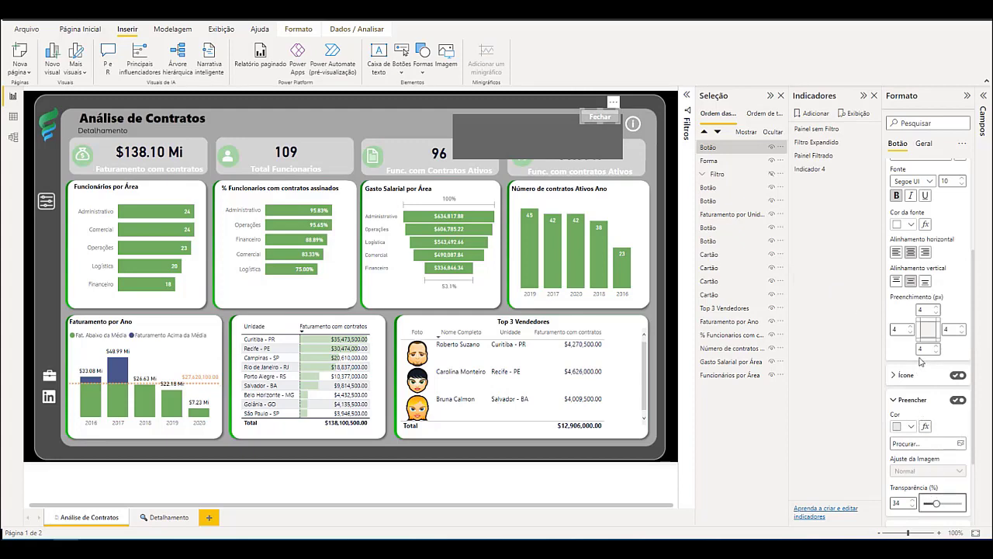
# Set the Fechar button's fill colour to light green for the Ao focalizar state.
pyautogui.scroll(3, 924, 204)
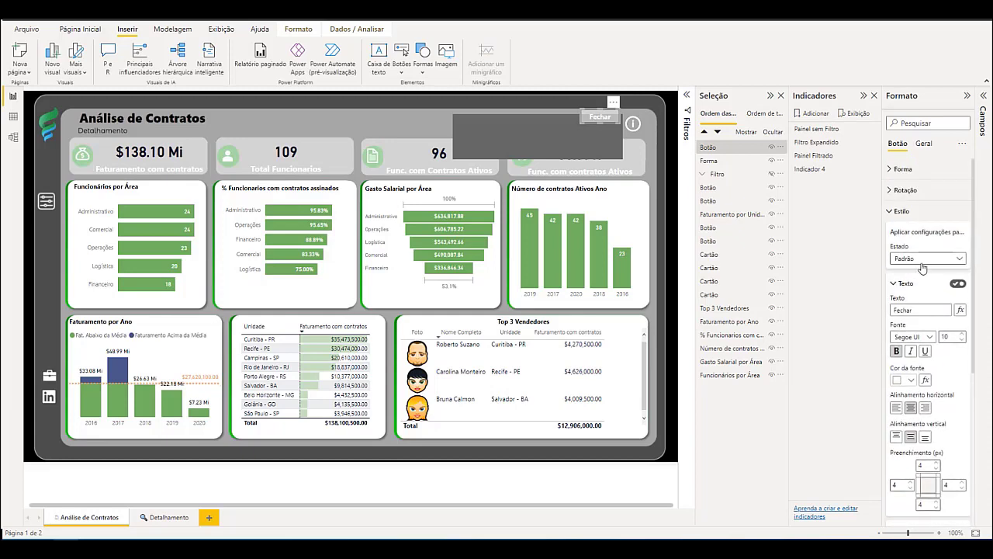
pyautogui.click(922, 262)
pyautogui.click(917, 287)
pyautogui.scroll(-1, 915, 298)
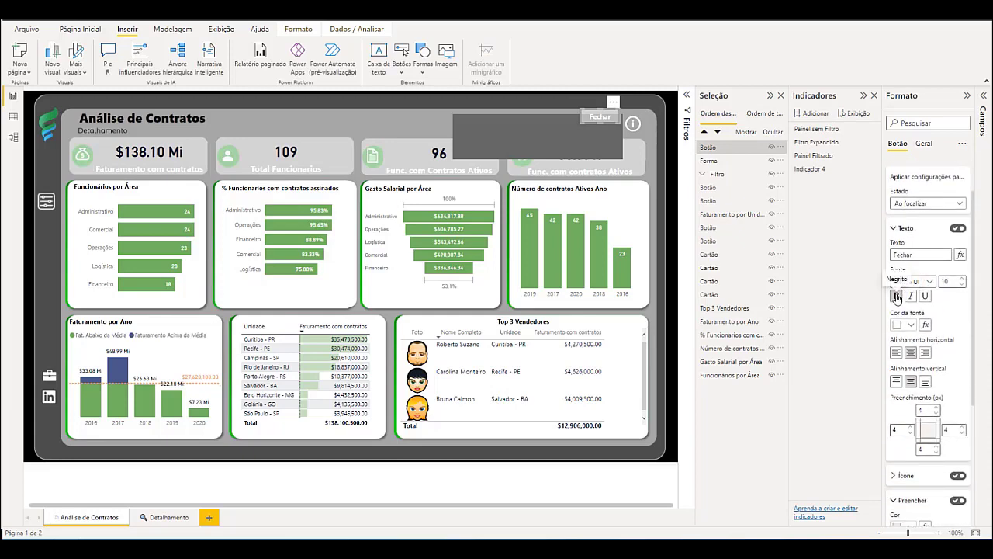
pyautogui.scroll(-3, 907, 365)
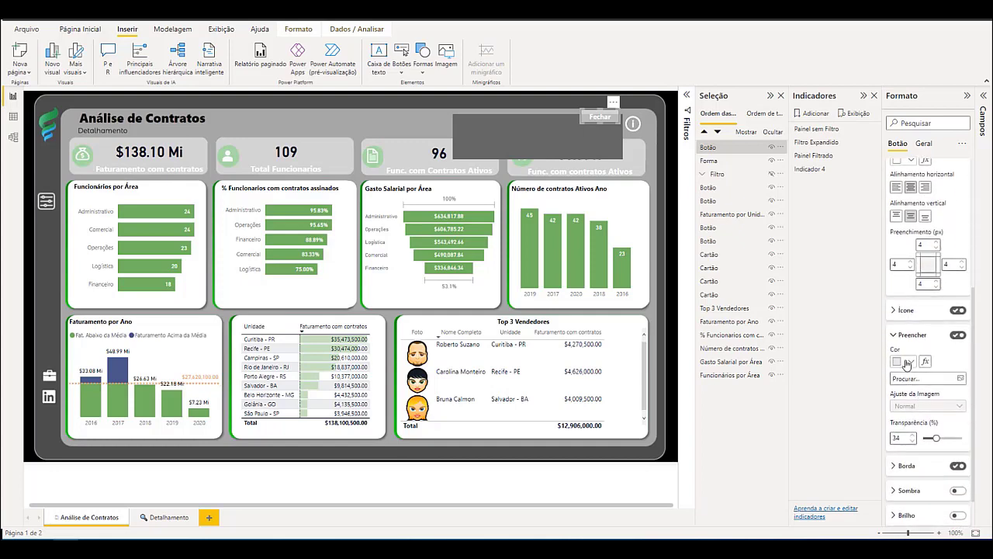
pyautogui.click(911, 363)
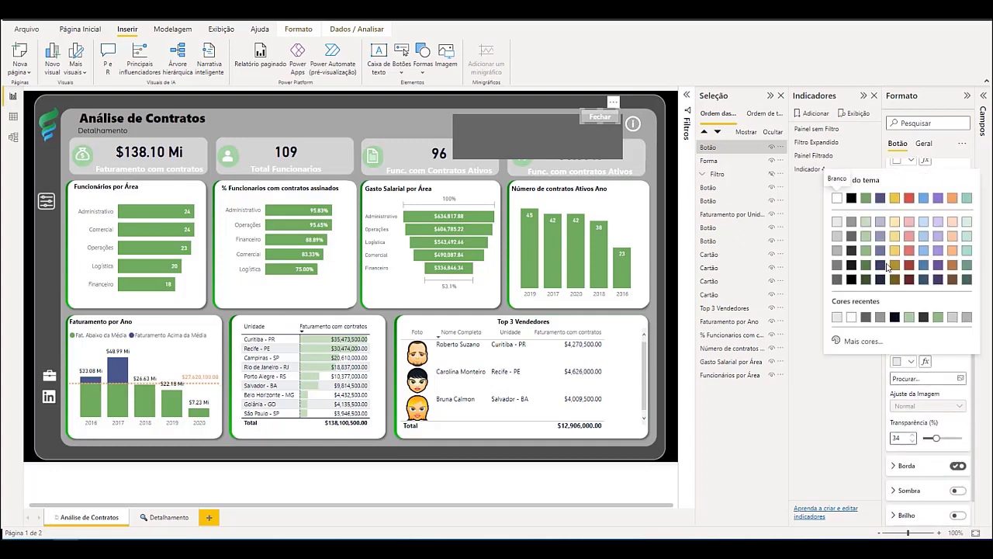
pyautogui.click(866, 228)
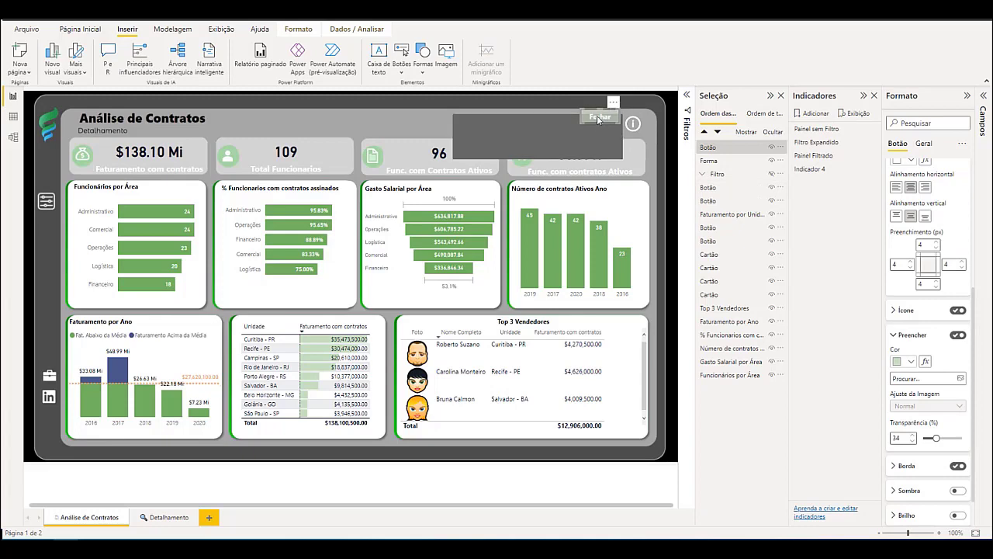
pyautogui.click(911, 362)
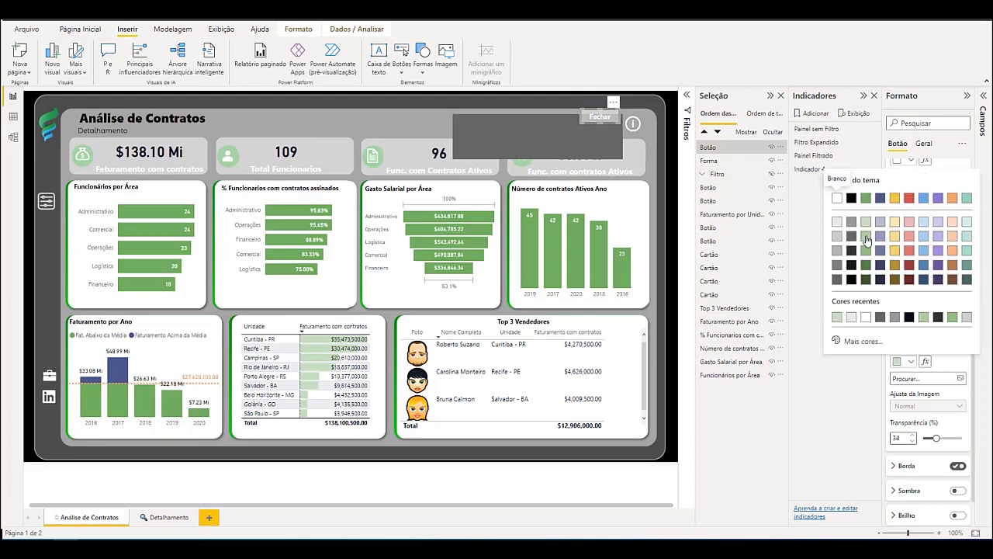
pyautogui.click(866, 240)
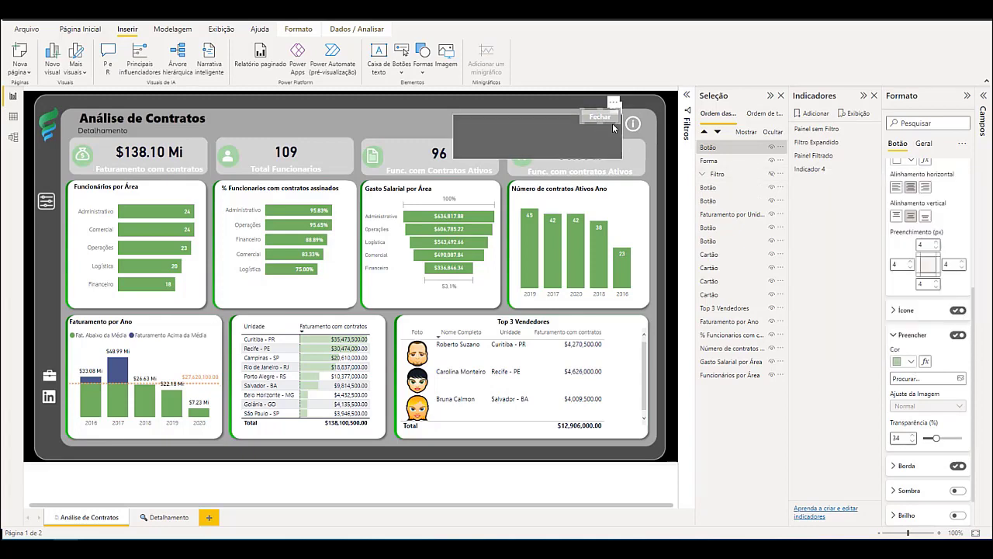
# Insert a text box and fit it over the dark grey rectangle.
pyautogui.click(499, 138)
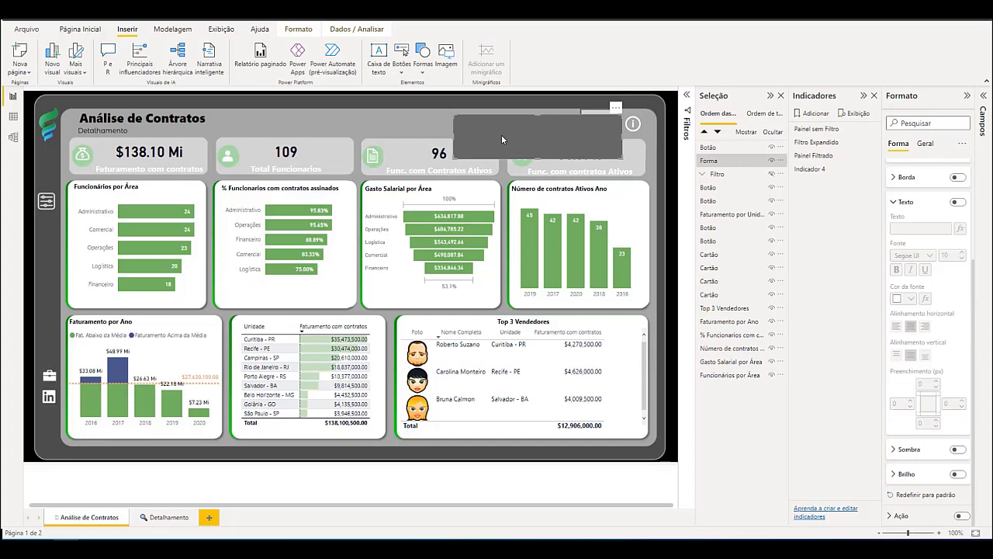
pyautogui.click(378, 63)
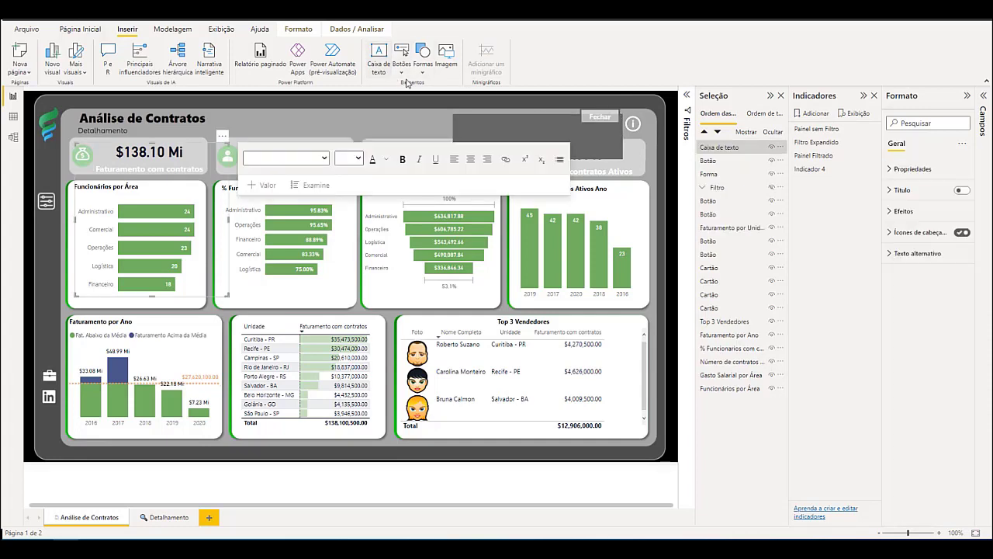
pyautogui.moveTo(124, 147); pyautogui.dragTo(498, 116)
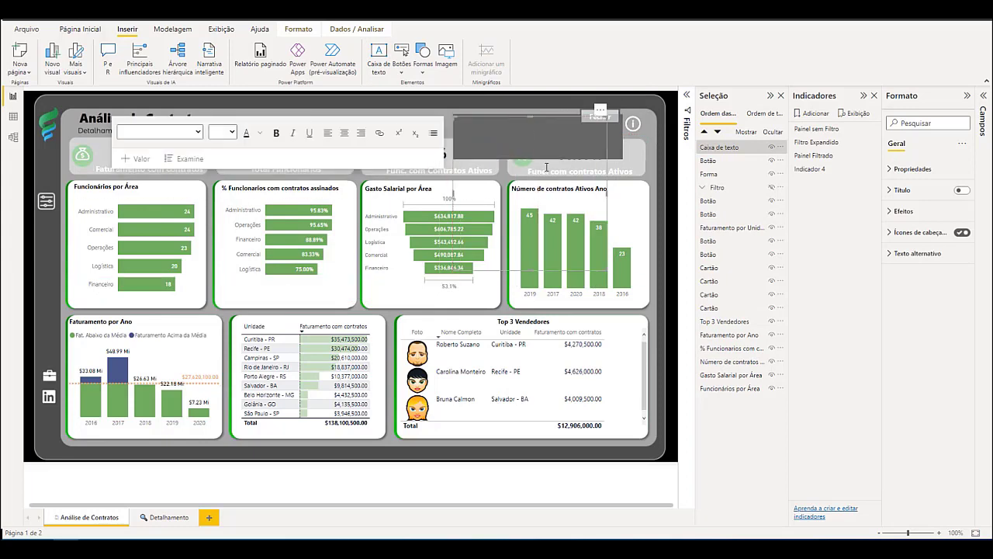
pyautogui.click(541, 152)
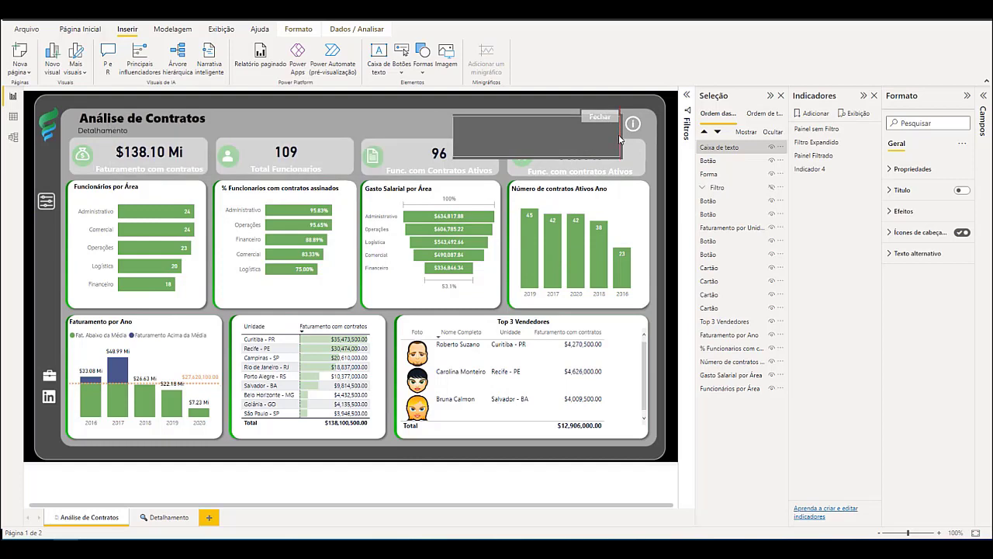
# Write "Vendedores TOP 3 baseados no faturamento independente da área." in the text box.
pyautogui.click(503, 136)
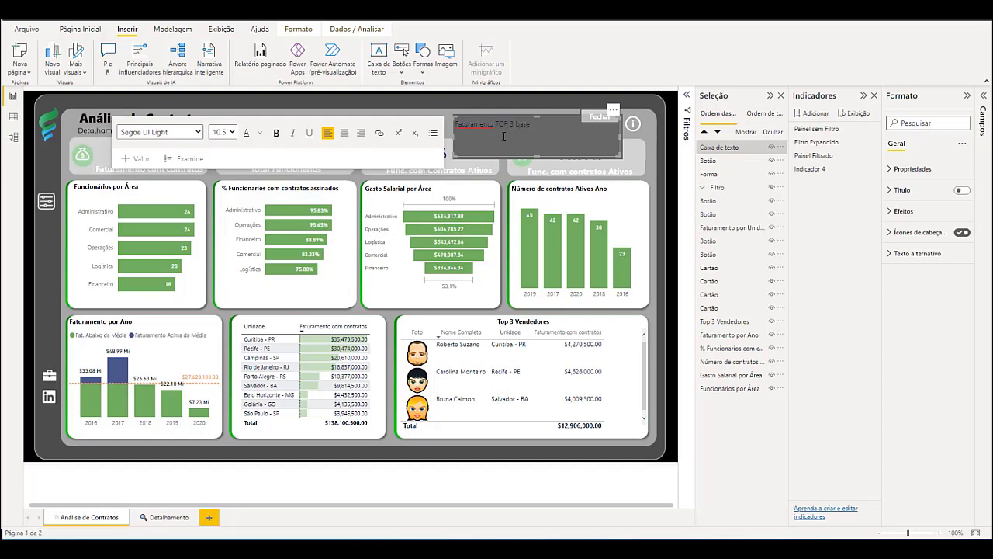
pyautogui.press('BackSpace')
pyautogui.press('BackSpace')
pyautogui.press('BackSpace')
pyautogui.press('BackSpace')
pyautogui.press('BackSpace')
pyautogui.press('BackSpace')
pyautogui.press('BackSpace')
pyautogui.press('BackSpace')
pyautogui.press('BackSpace')
pyautogui.press('BackSpace')
pyautogui.press('BackSpace')
pyautogui.press('BackSpace')
pyautogui.press('BackSpace')
pyautogui.press('BackSpace')
pyautogui.write('nd')
pyautogui.write('.')
# Make all of the text box's text bold and white.
pyautogui.moveTo(526, 134); pyautogui.dragTo(460, 122)
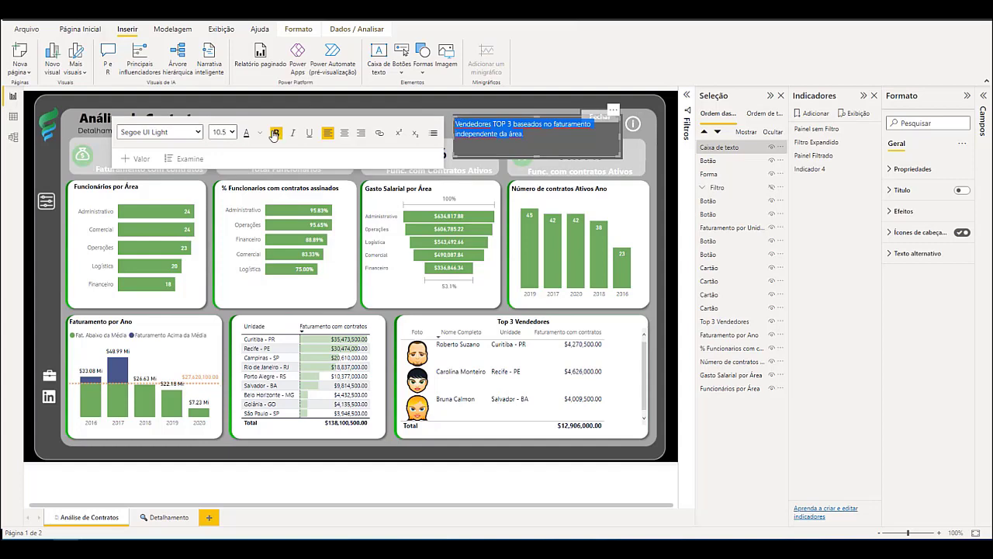
pyautogui.click(259, 133)
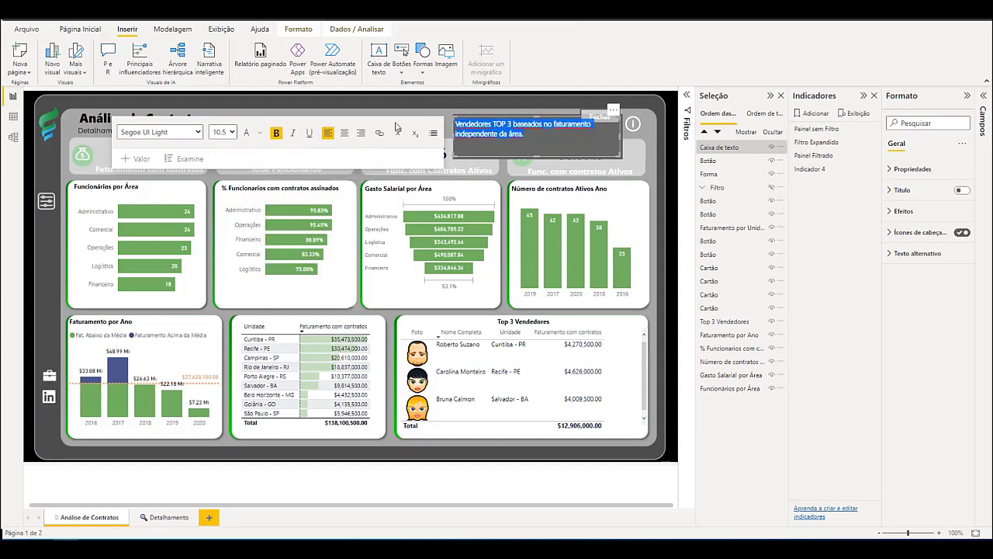
pyautogui.click(487, 111)
pyautogui.click(552, 130)
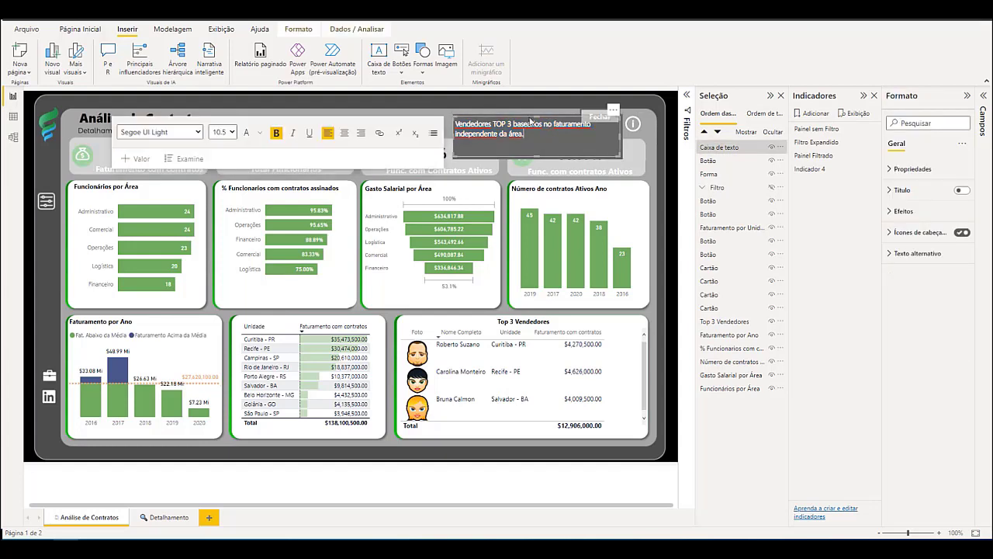
# Lower the text box's upper edge slightly so the text sits below the Fechar button.
pyautogui.moveTo(534, 114); pyautogui.dragTo(535, 132)
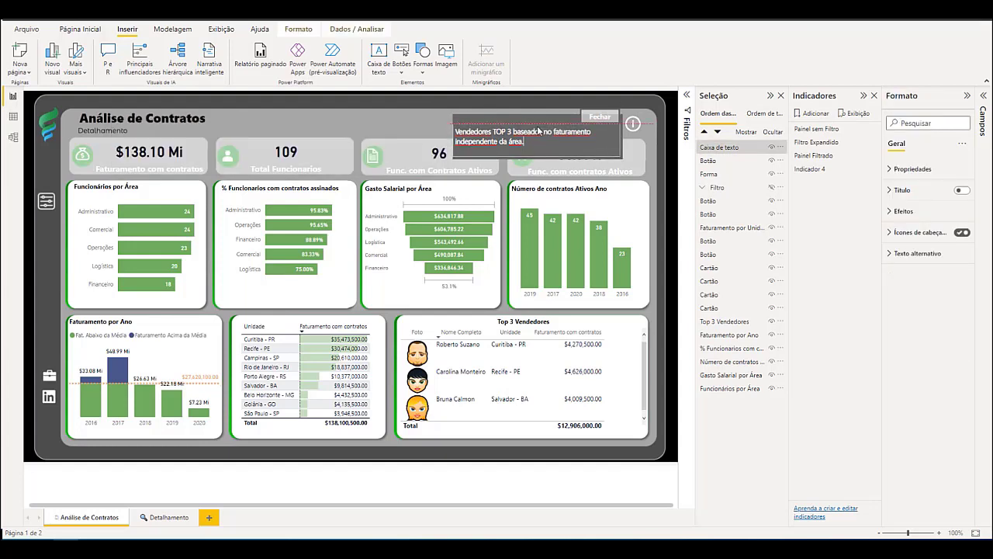
pyautogui.click(538, 125)
pyautogui.click(440, 108)
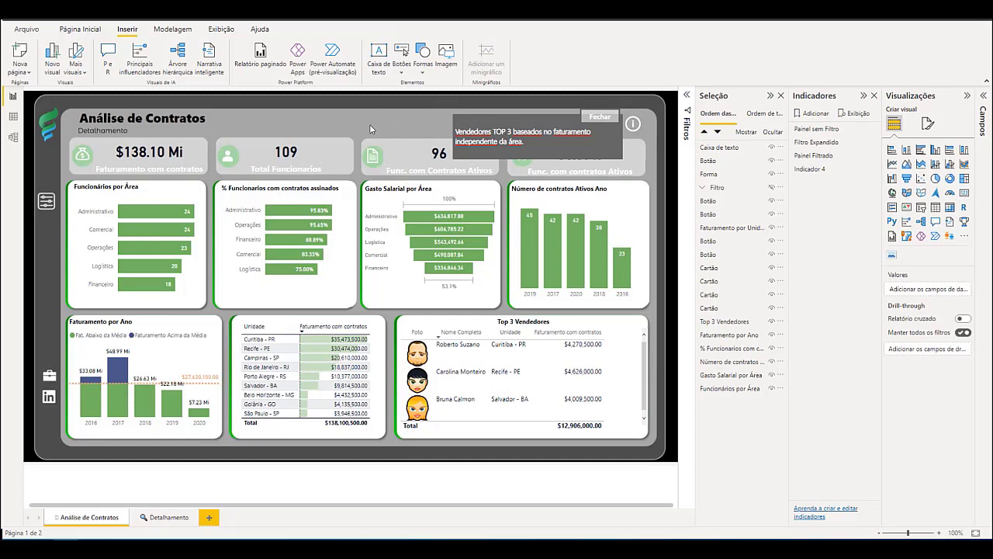
# Round the corners of the Fechar button's rectangle shape for the Padrão state.
pyautogui.click(590, 118)
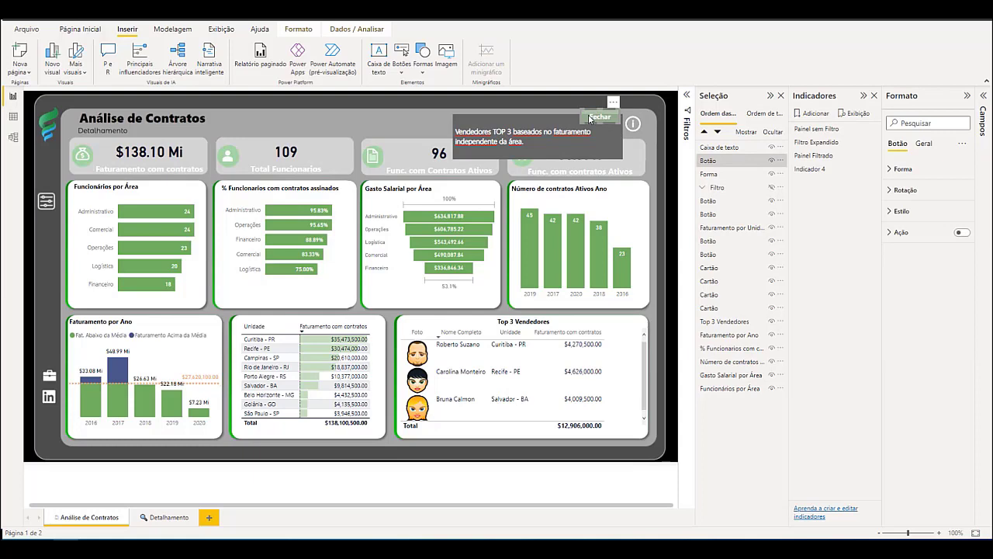
pyautogui.click(914, 172)
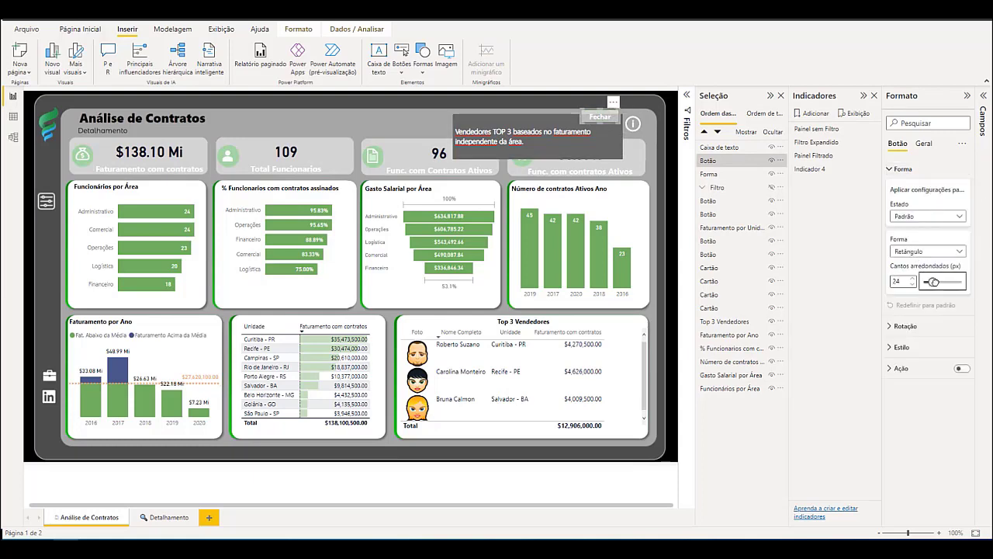
pyautogui.moveTo(928, 282); pyautogui.dragTo(938, 281)
# Group the text box, the Fechar button and the dark grey rectangle.
pyautogui.keyDown('ctrl'); pyautogui.click(532, 134); pyautogui.keyUp('ctrl')
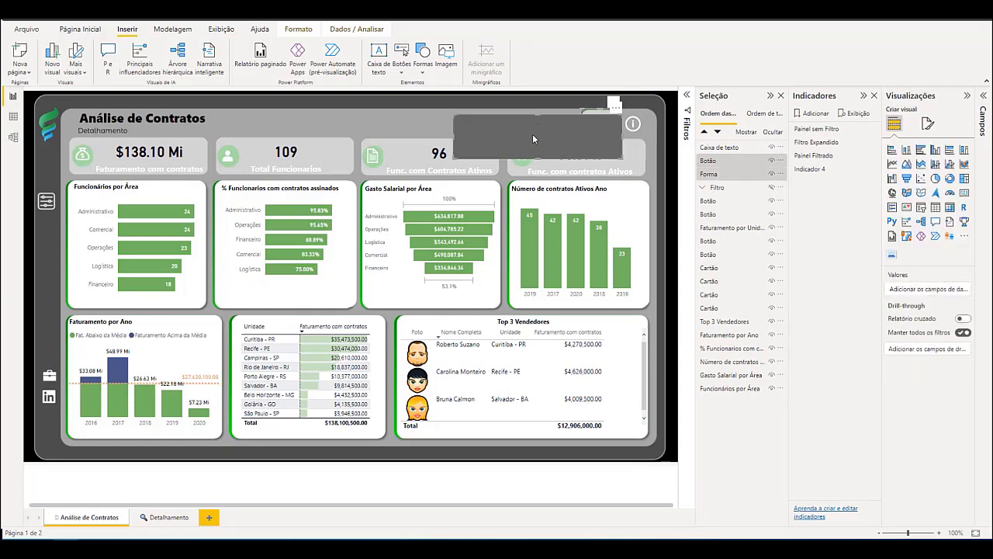
pyautogui.click(425, 114)
pyautogui.click(518, 133)
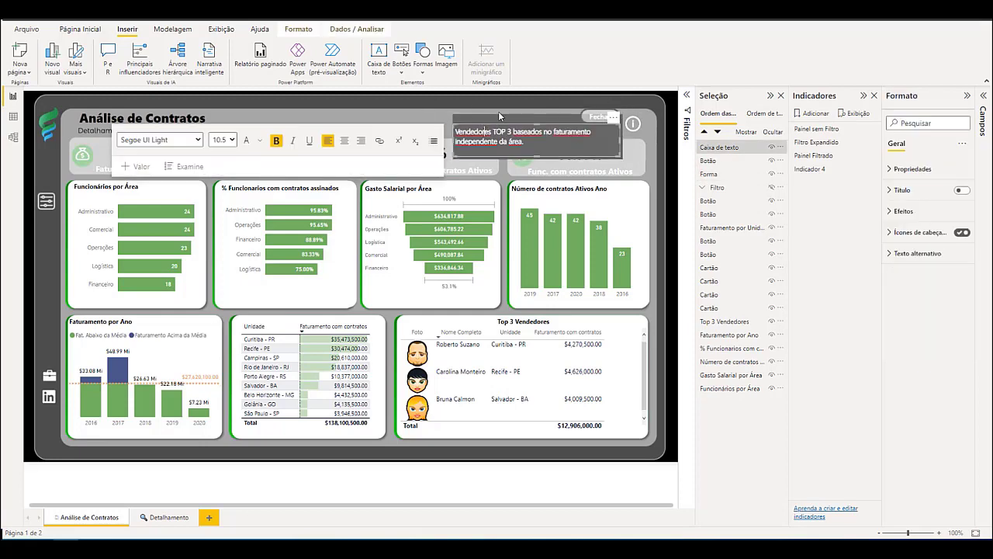
pyautogui.keyDown('ctrl'); pyautogui.click(545, 117); pyautogui.keyUp('ctrl')
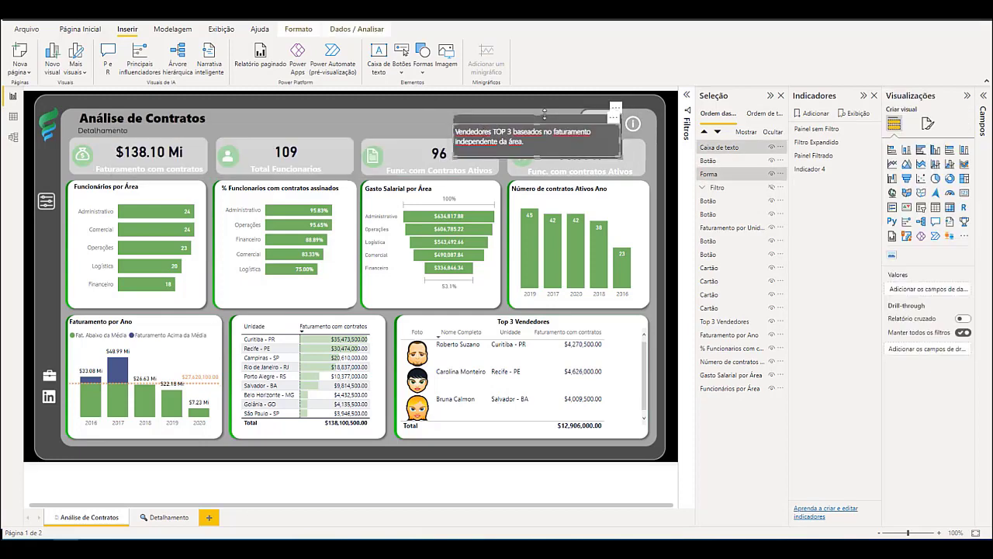
pyautogui.keyDown('ctrl'); pyautogui.click(733, 160); pyautogui.keyUp('ctrl')
pyautogui.rightClick(734, 151)
pyautogui.moveTo(770, 156)
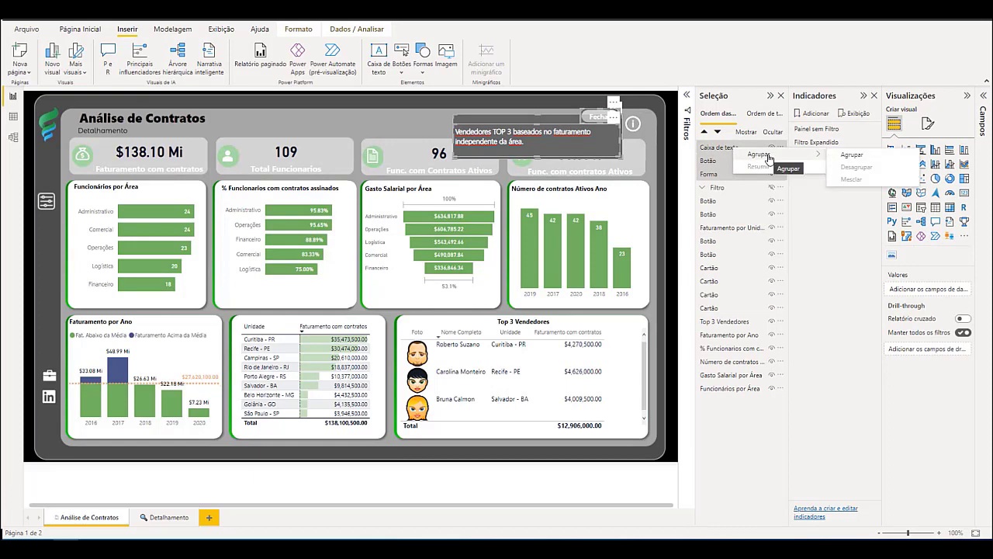
pyautogui.click(859, 160)
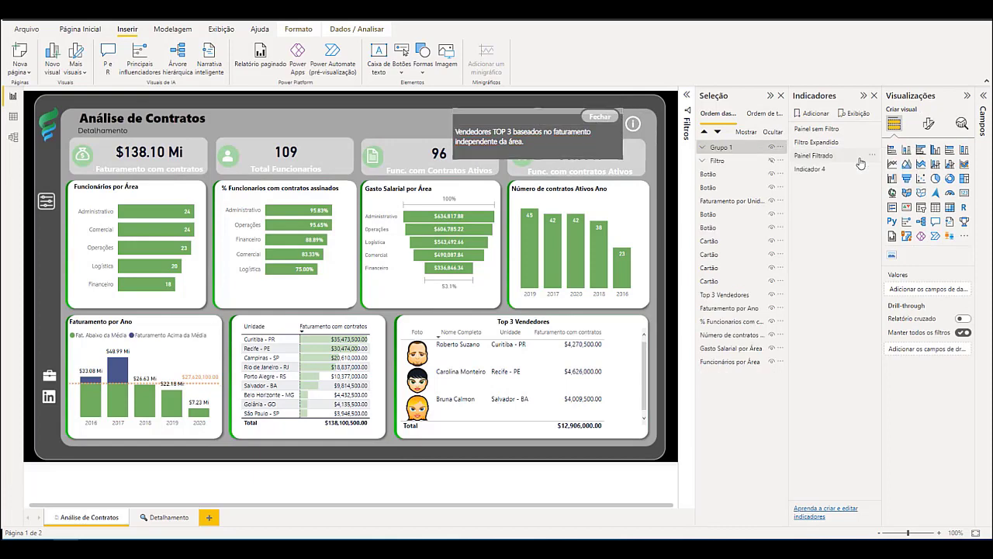
# Rename the new group as "MSG Box".
pyautogui.doubleClick(728, 149)
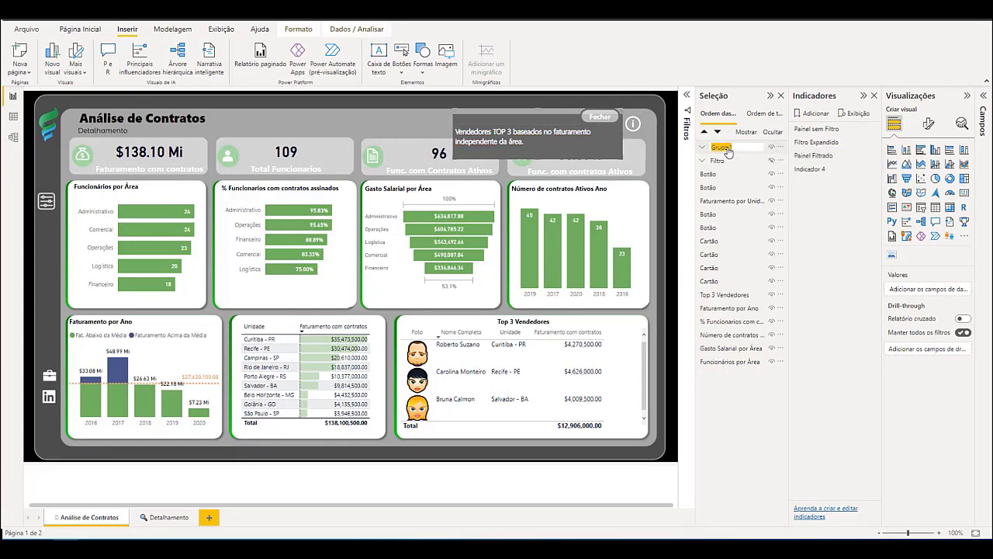
pyautogui.write('MSG Box')
pyautogui.press('Return')
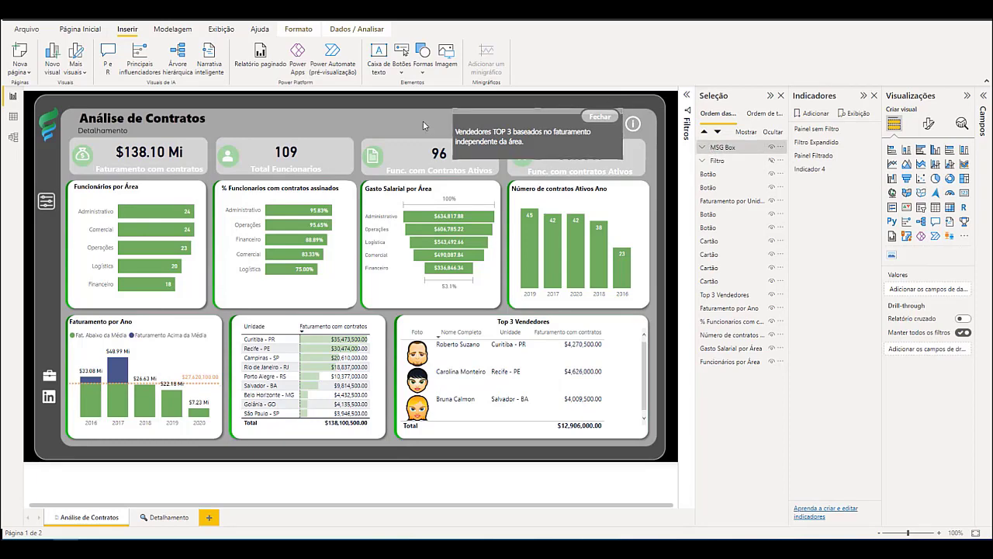
# Apply the Indicador 4 bookmark and update the Painel sem Filtro bookmark with the message box hidden.
pyautogui.click(815, 169)
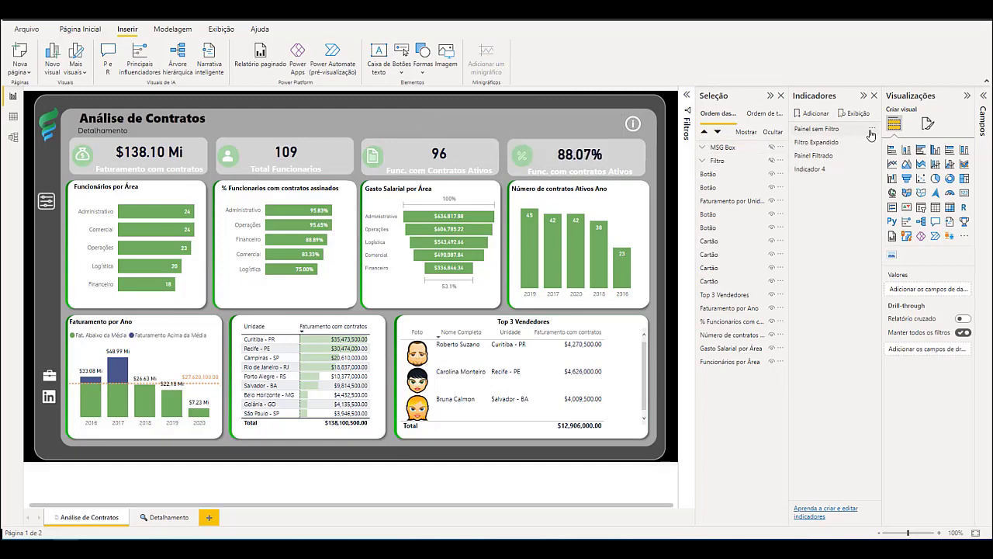
pyautogui.click(871, 135)
pyautogui.click(904, 140)
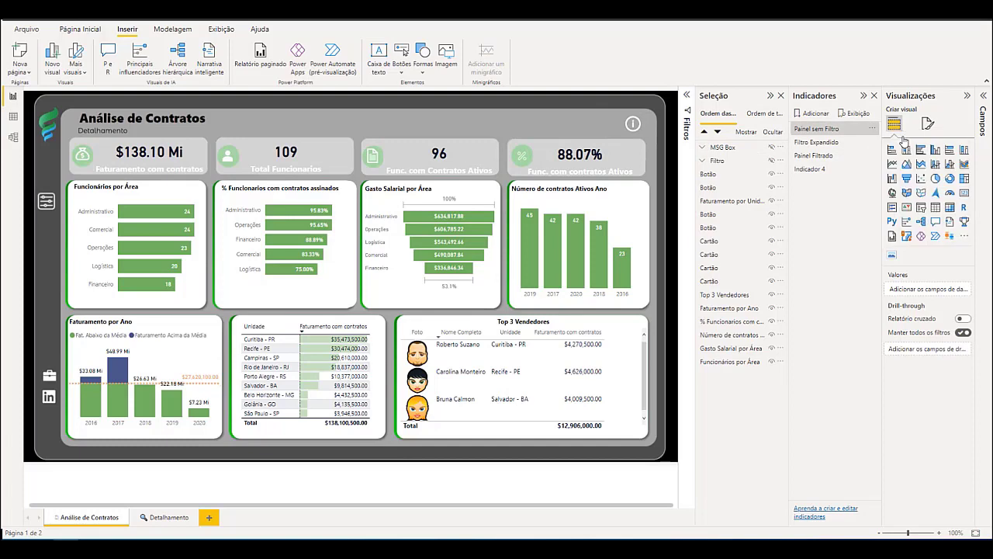
# Check the page under the Filtro Expandido, Painel Filtrado and Indicador 4 bookmarks in turn.
pyautogui.click(841, 144)
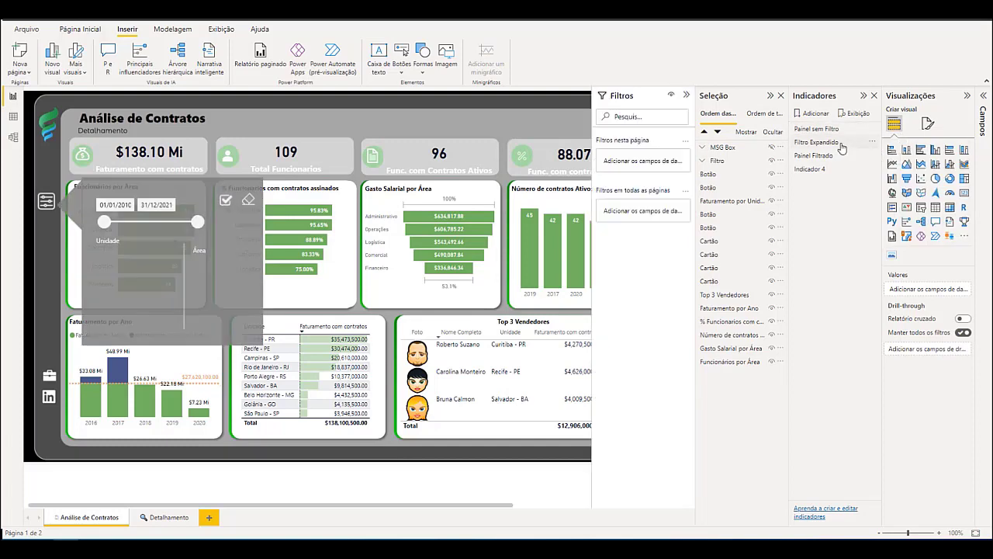
pyautogui.click(824, 156)
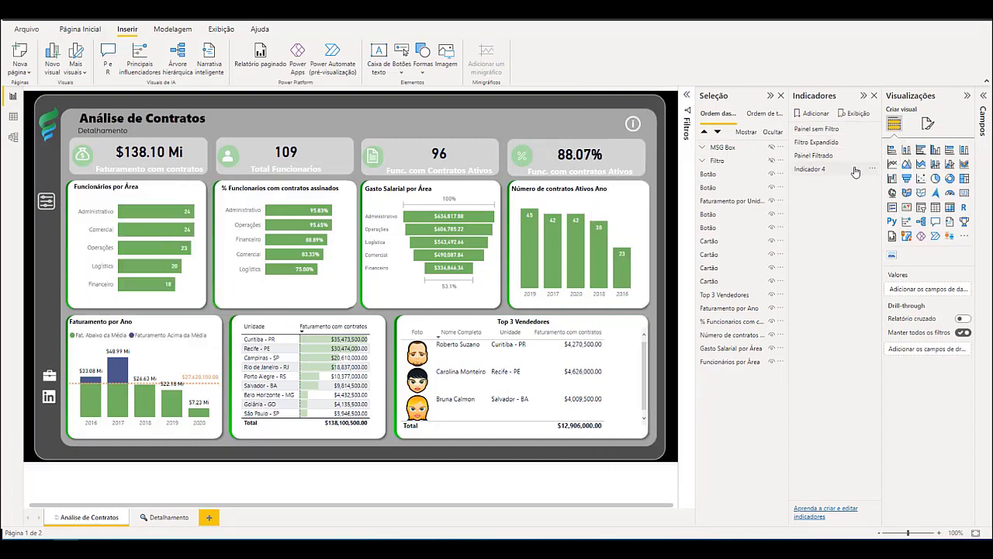
pyautogui.click(824, 167)
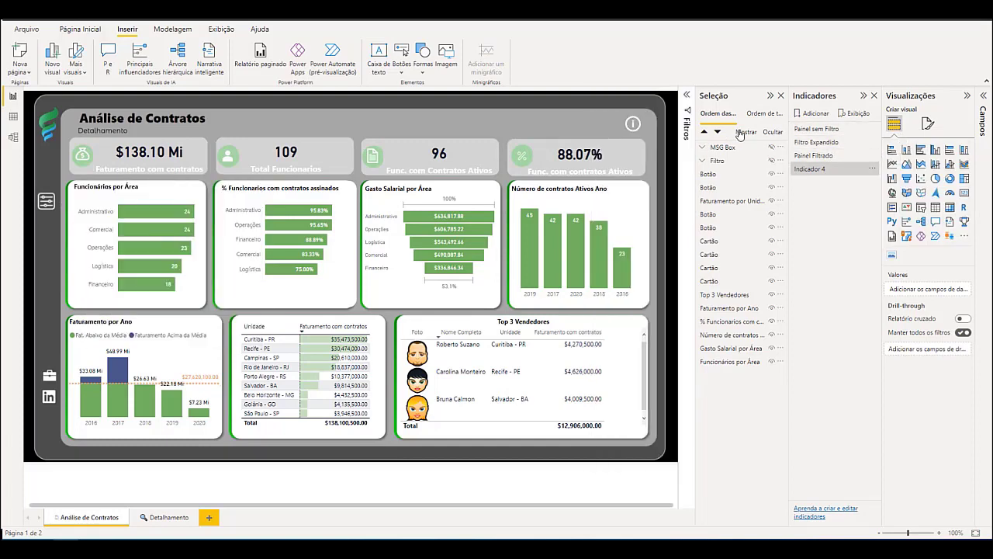
# Update the Indicador 4 bookmark with the MSG Box group visible and check the page under each of the four bookmarks.
pyautogui.click(874, 170)
pyautogui.click(891, 178)
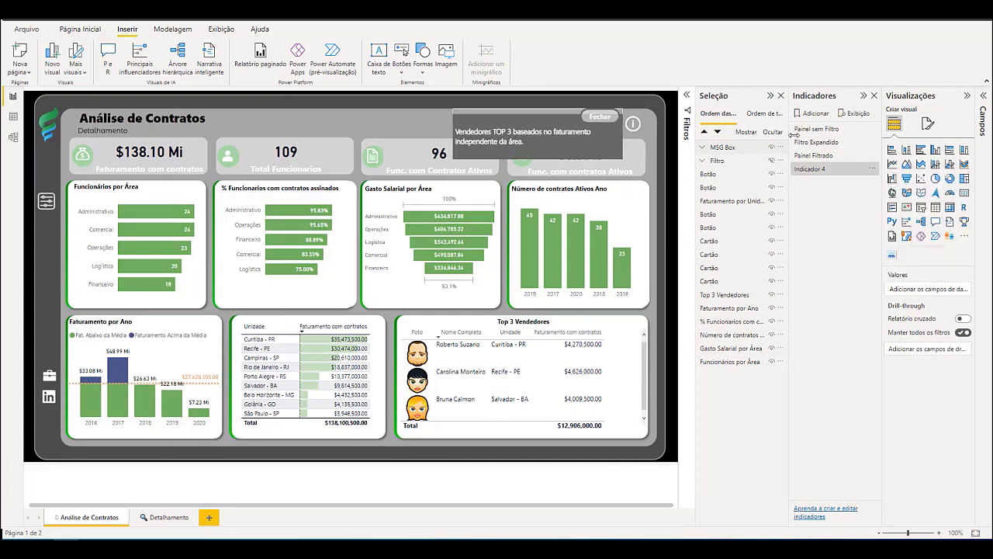
pyautogui.click(827, 131)
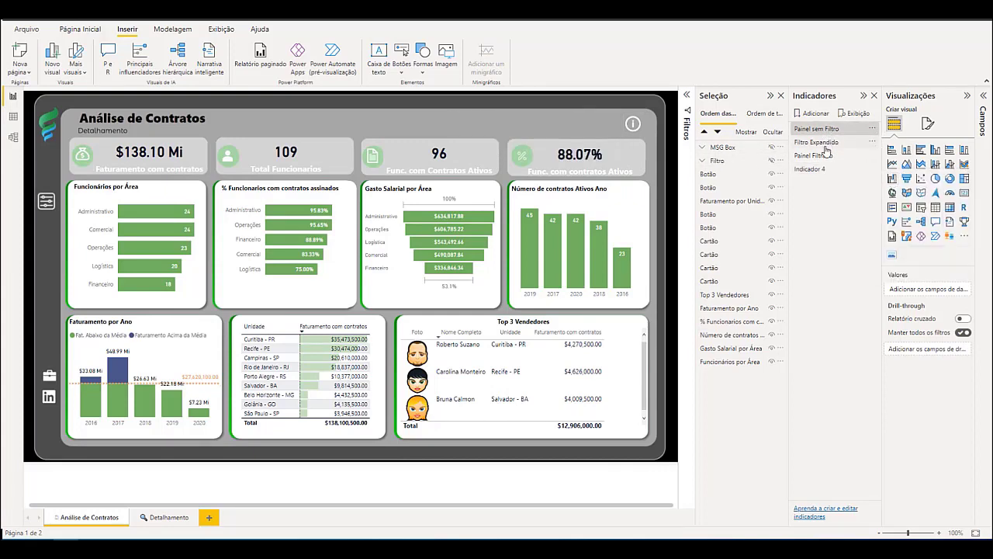
pyautogui.click(829, 143)
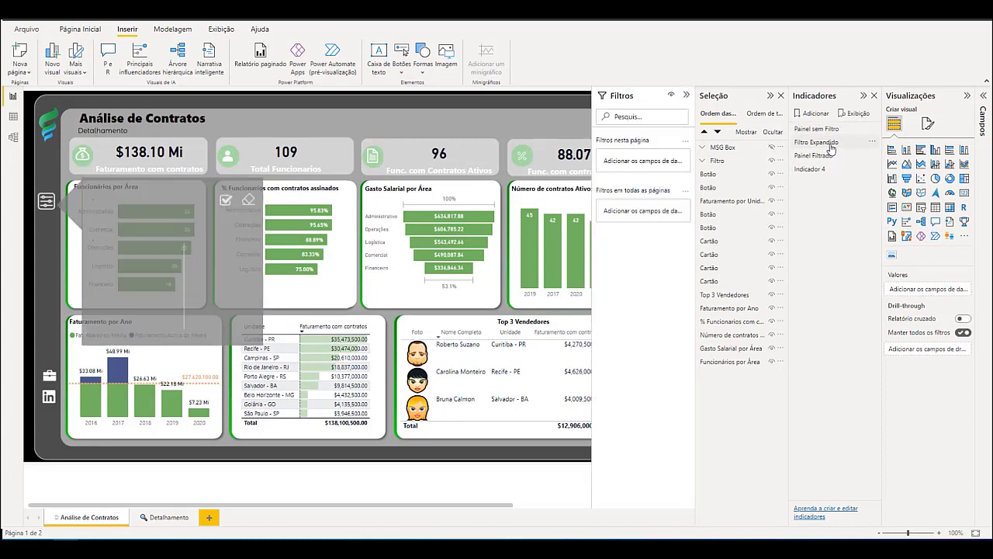
pyautogui.click(838, 158)
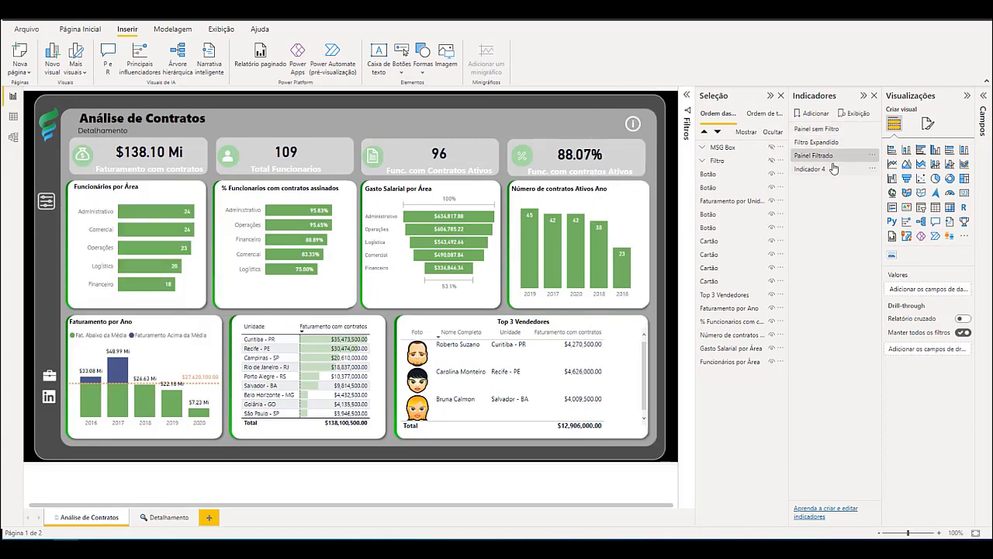
pyautogui.click(831, 168)
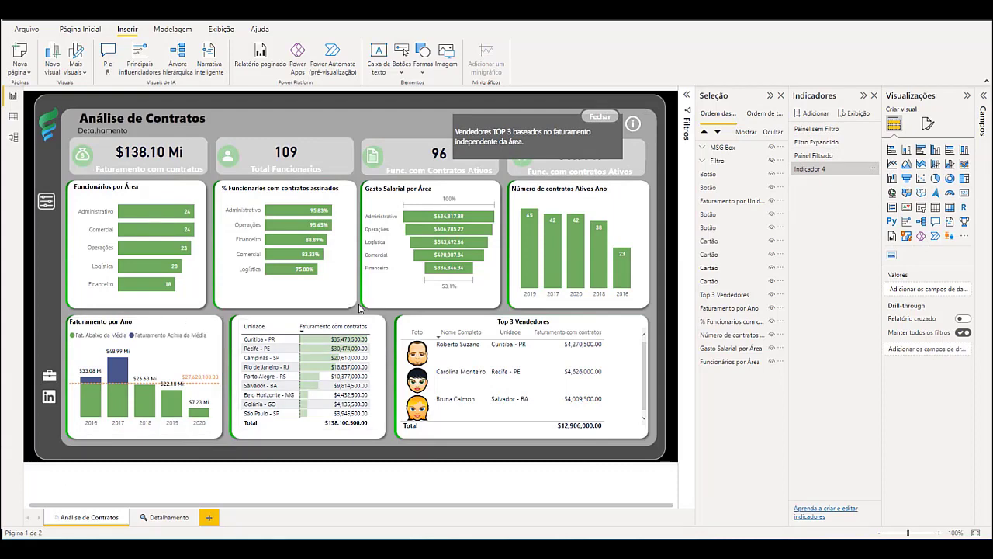
# Rename the Indicador 4 bookmark as "Botão de Informação".
pyautogui.doubleClick(810, 169)
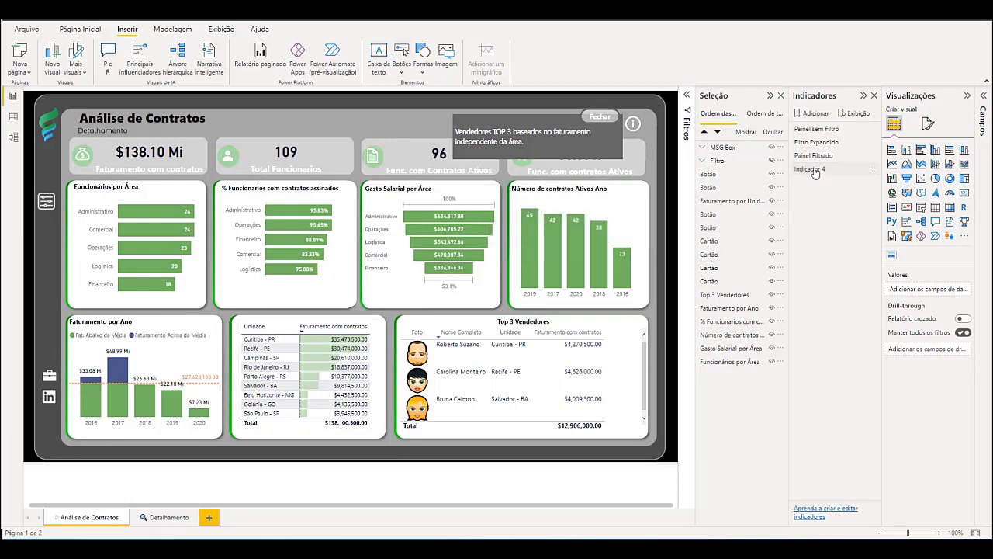
pyautogui.write('Botão de Informação')
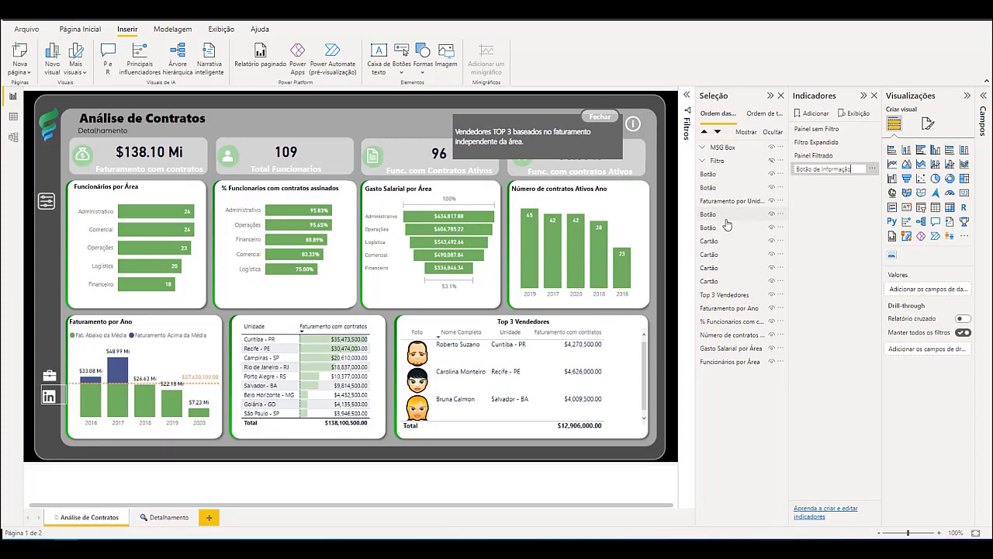
pyautogui.press('Return')
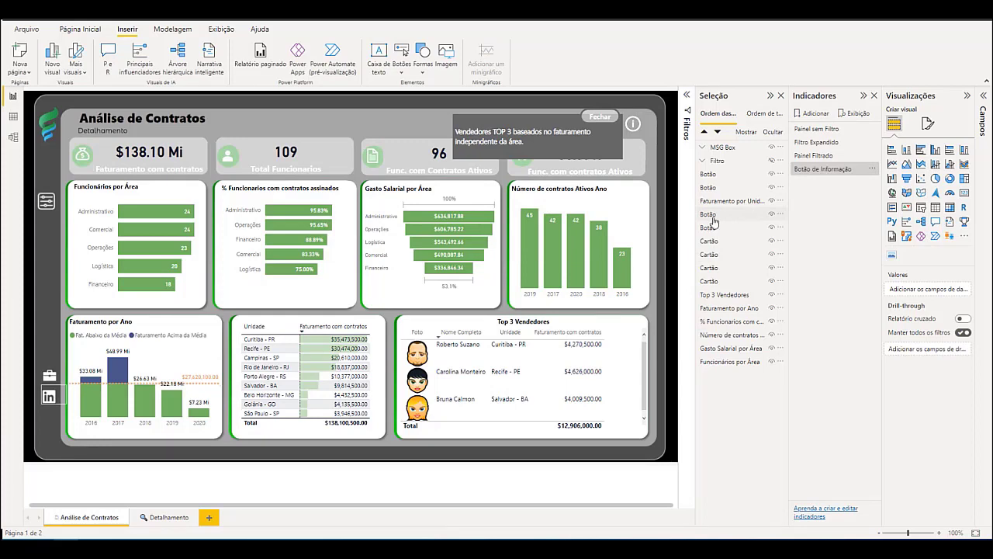
# Enable the information button's action with type Indicador and the Botão de Informação bookmark as its target.
pyautogui.click(641, 129)
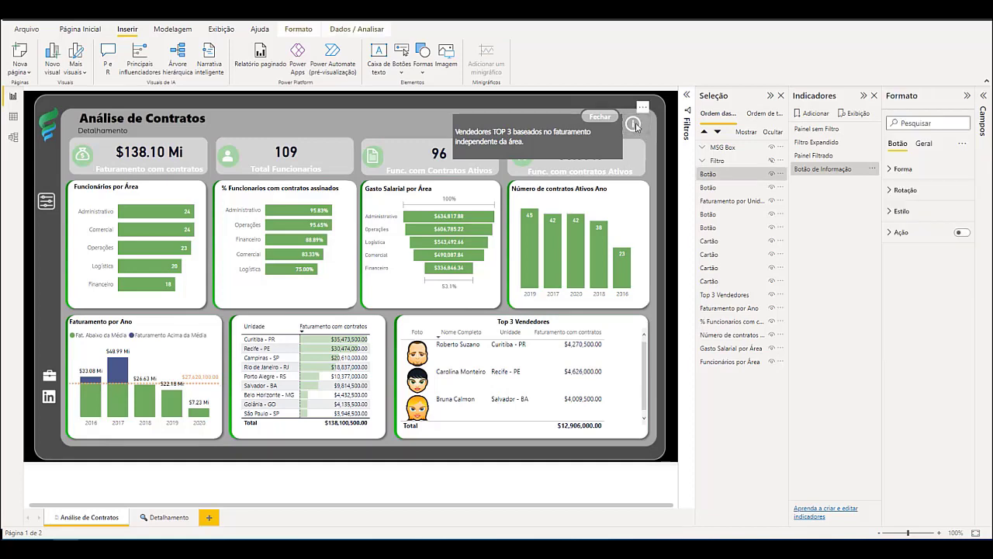
pyautogui.click(962, 232)
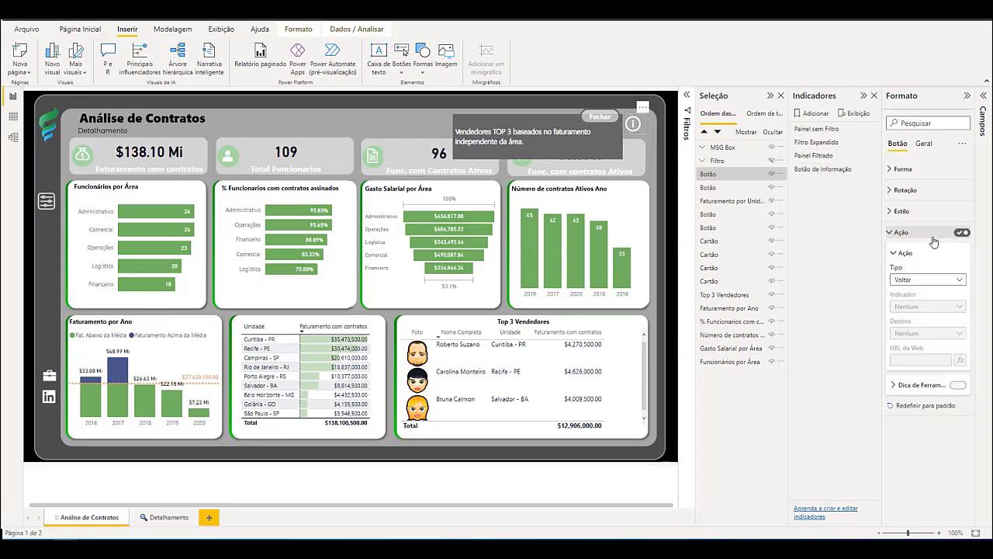
pyautogui.click(924, 279)
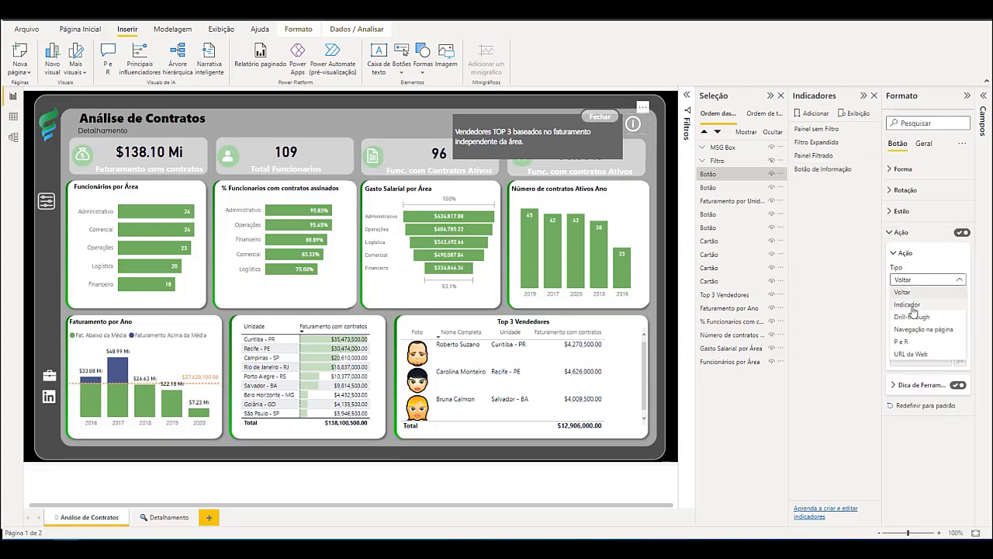
pyautogui.click(908, 305)
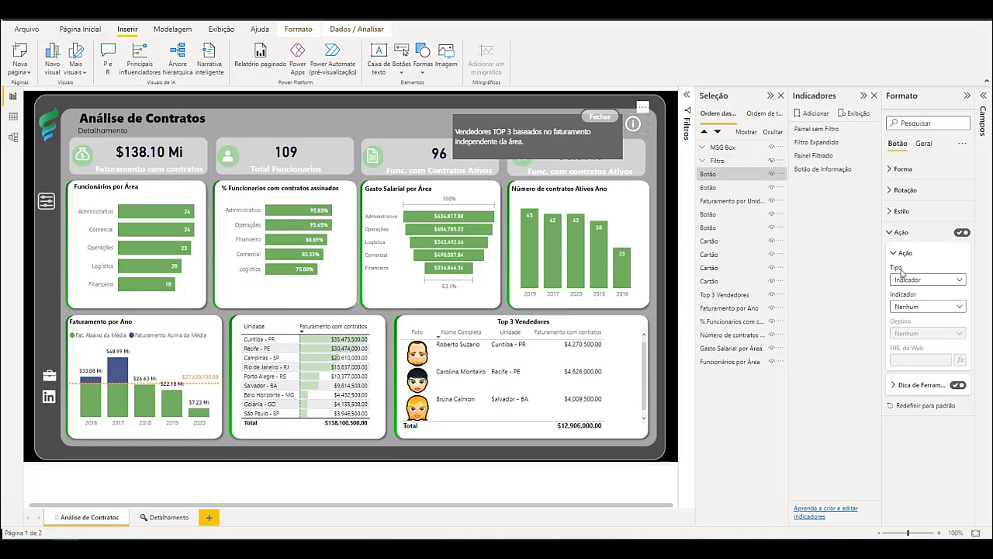
pyautogui.click(926, 313)
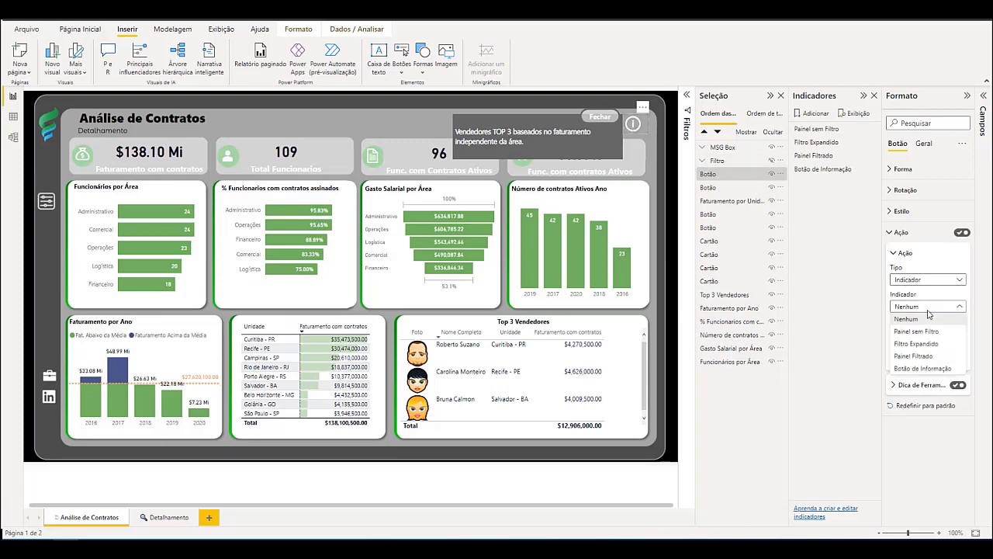
pyautogui.click(927, 370)
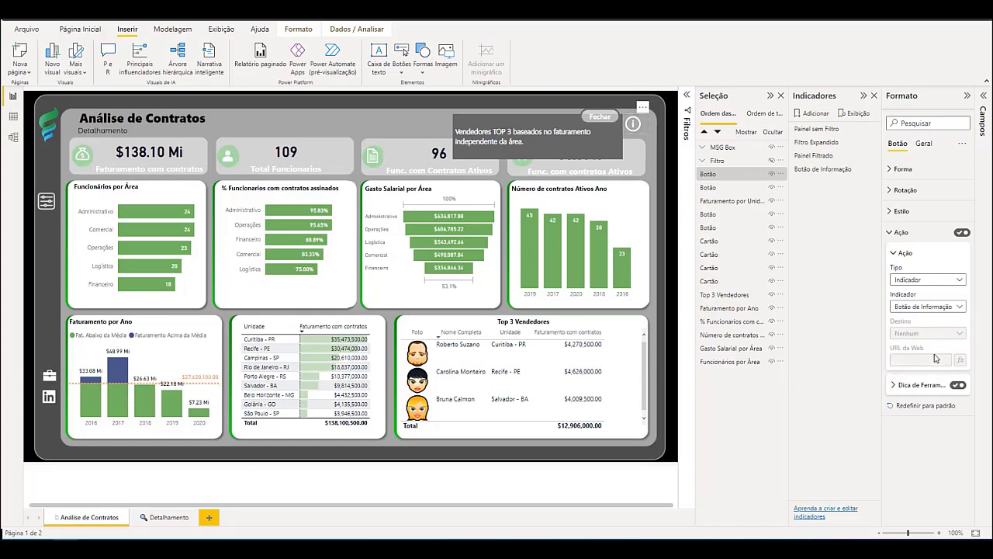
# Expand the MSG Box group and rename the button inside it as "Botão de Fechar".
pyautogui.click(608, 115)
pyautogui.click(703, 148)
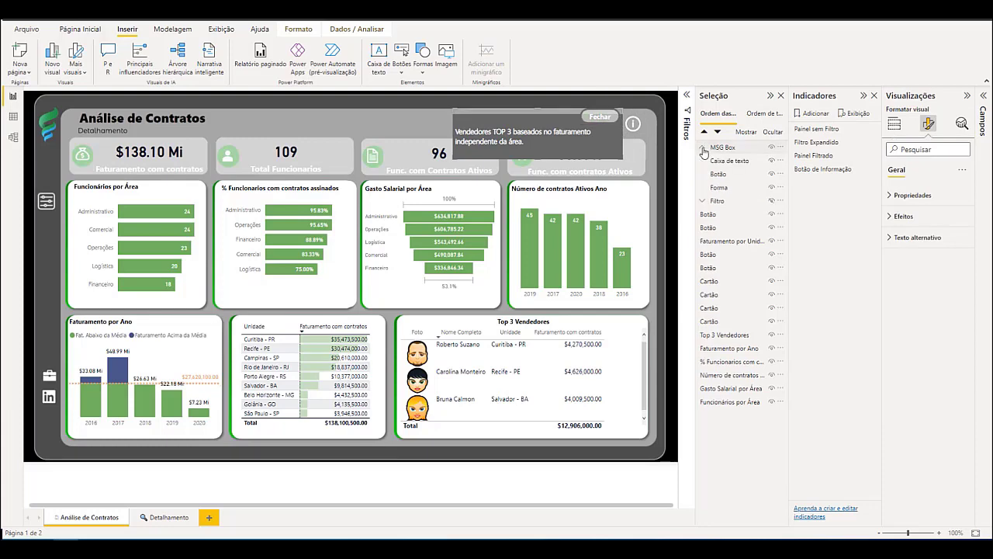
pyautogui.click(726, 174)
pyautogui.doubleClick(729, 174)
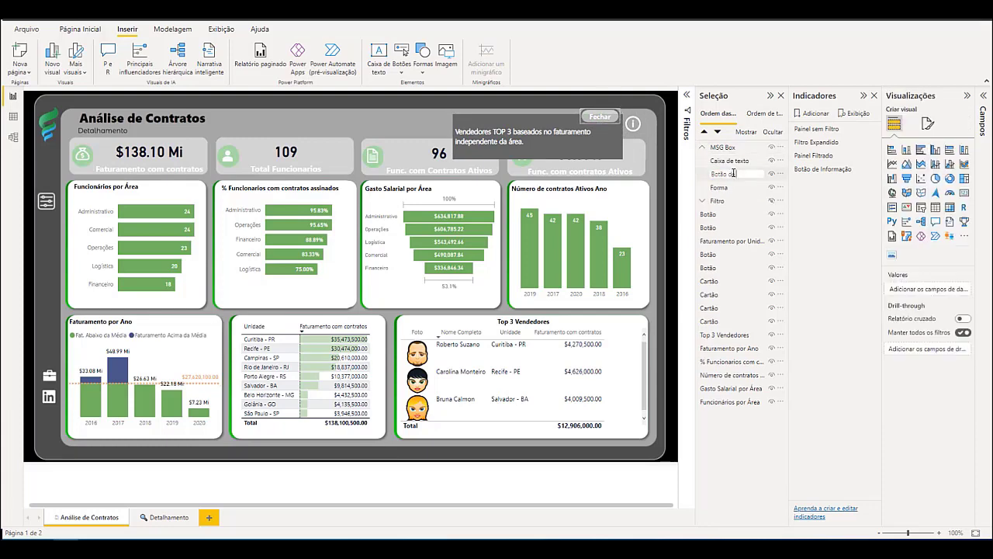
pyautogui.press('Return')
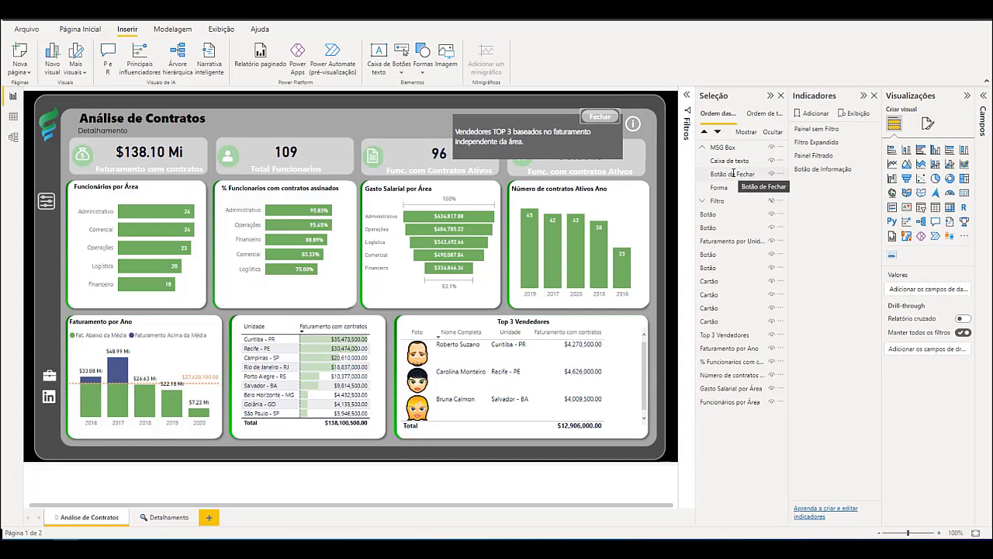
# Enable the Fechar button's action with type Indicador and the Painel Filtrado bookmark as its target.
pyautogui.click(651, 140)
pyautogui.click(721, 148)
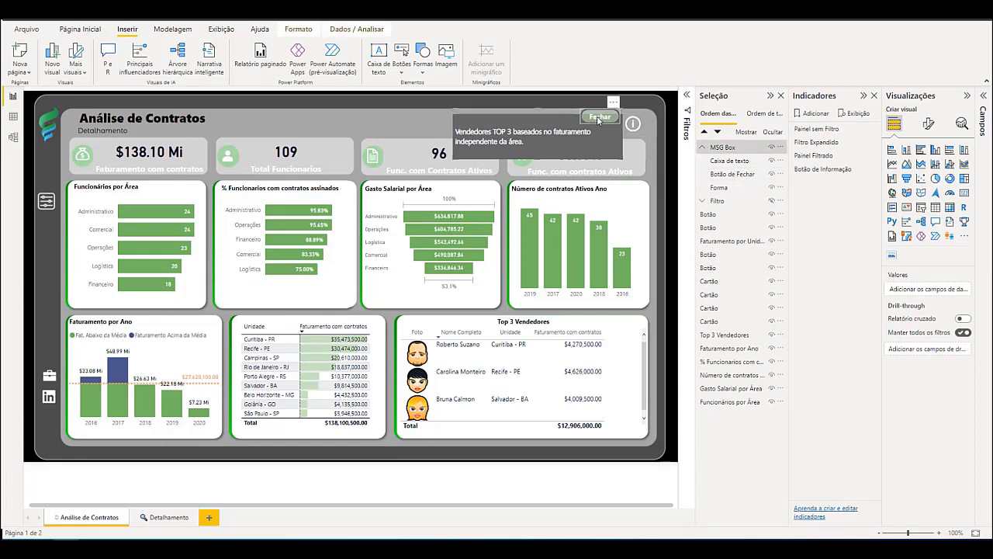
pyautogui.click(737, 175)
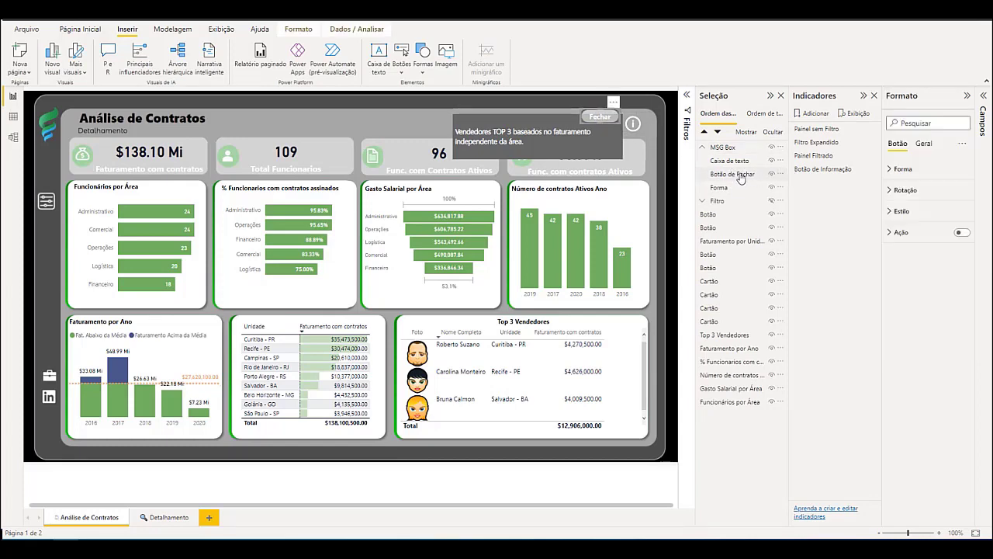
pyautogui.click(962, 232)
pyautogui.click(902, 232)
pyautogui.click(925, 279)
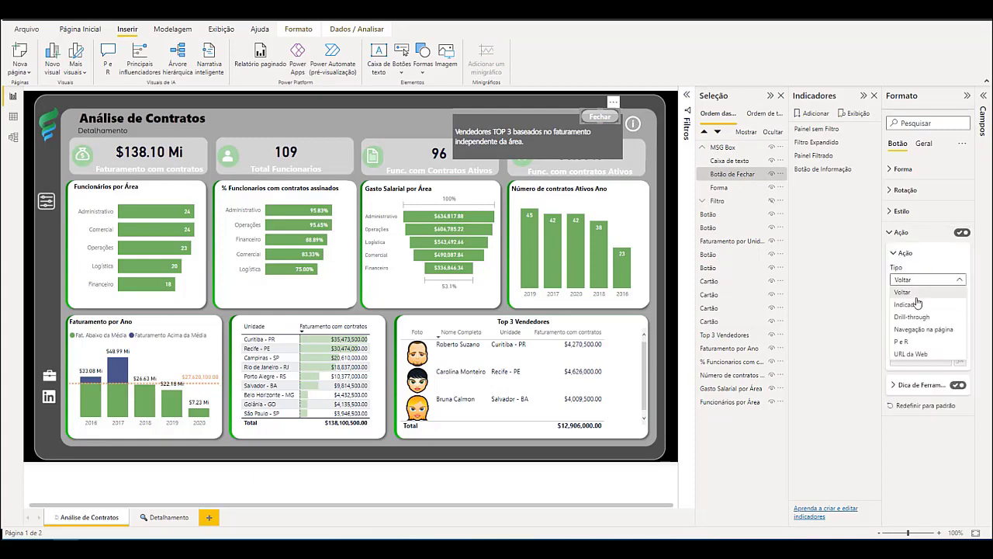
pyautogui.click(915, 305)
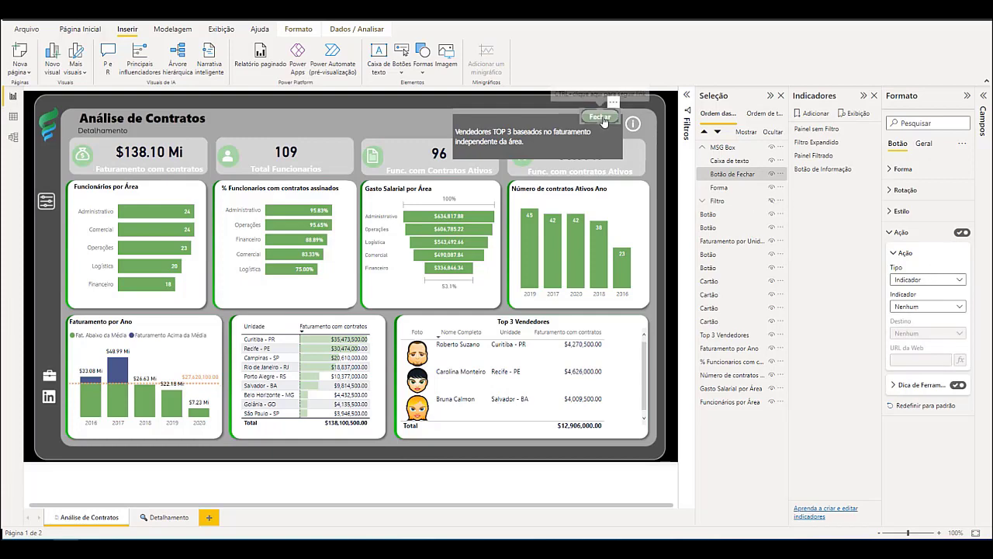
pyautogui.click(919, 309)
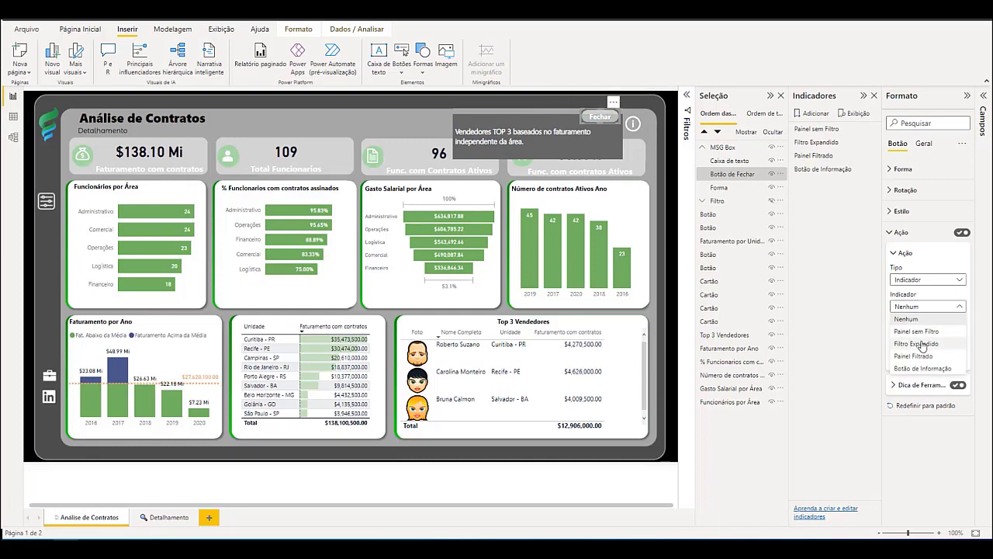
pyautogui.click(921, 343)
pyautogui.click(929, 309)
pyautogui.click(935, 356)
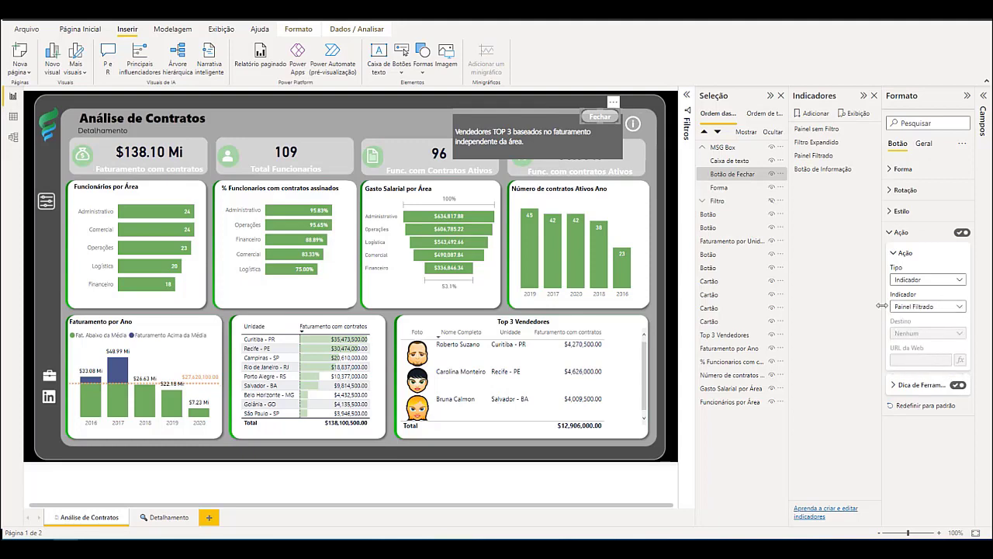
# Test opening and closing the message box with the information and Fechar buttons.
pyautogui.keyDown('ctrl'); pyautogui.click(602, 119); pyautogui.keyUp('ctrl')
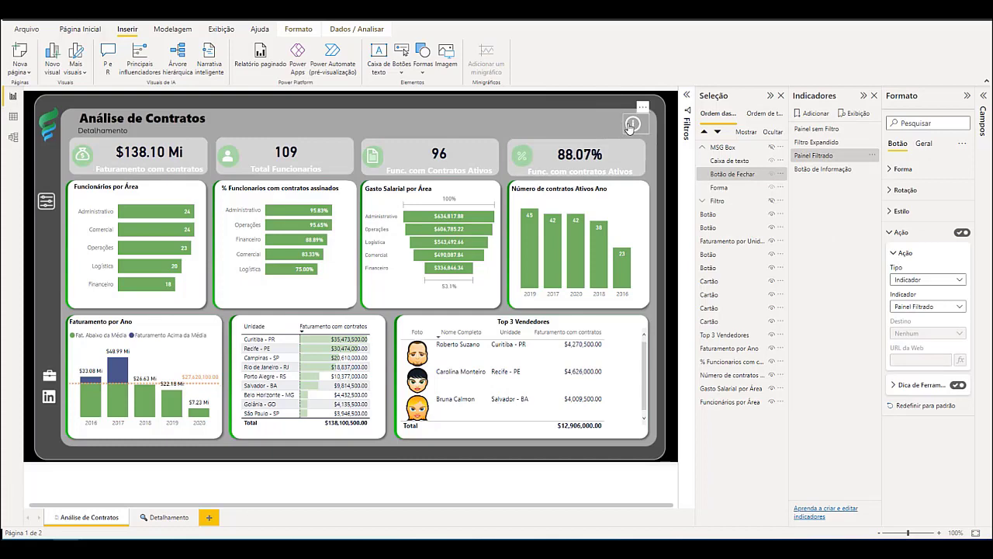
pyautogui.keyDown('ctrl'); pyautogui.click(633, 124); pyautogui.keyUp('ctrl')
pyautogui.keyDown('ctrl'); pyautogui.click(601, 118); pyautogui.keyUp('ctrl')
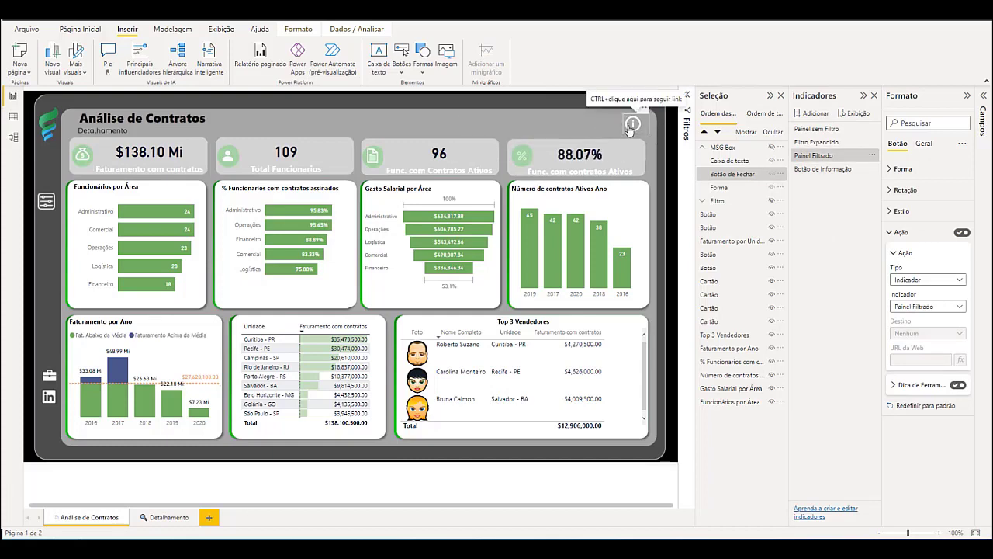
pyautogui.keyDown('ctrl'); pyautogui.click(629, 126); pyautogui.keyUp('ctrl')
pyautogui.keyDown('ctrl'); pyautogui.click(630, 127); pyautogui.keyUp('ctrl')
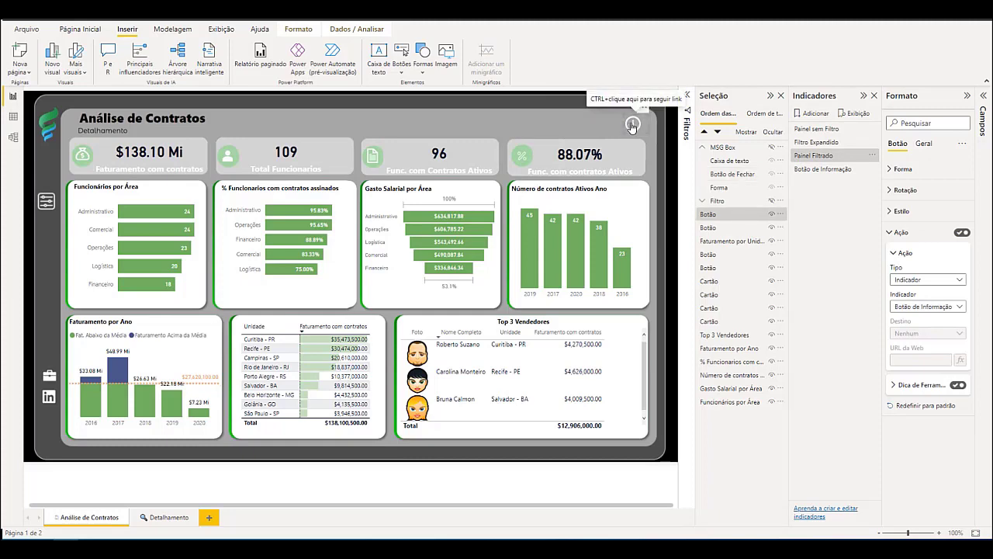
pyautogui.keyDown('ctrl'); pyautogui.click(630, 126); pyautogui.keyUp('ctrl')
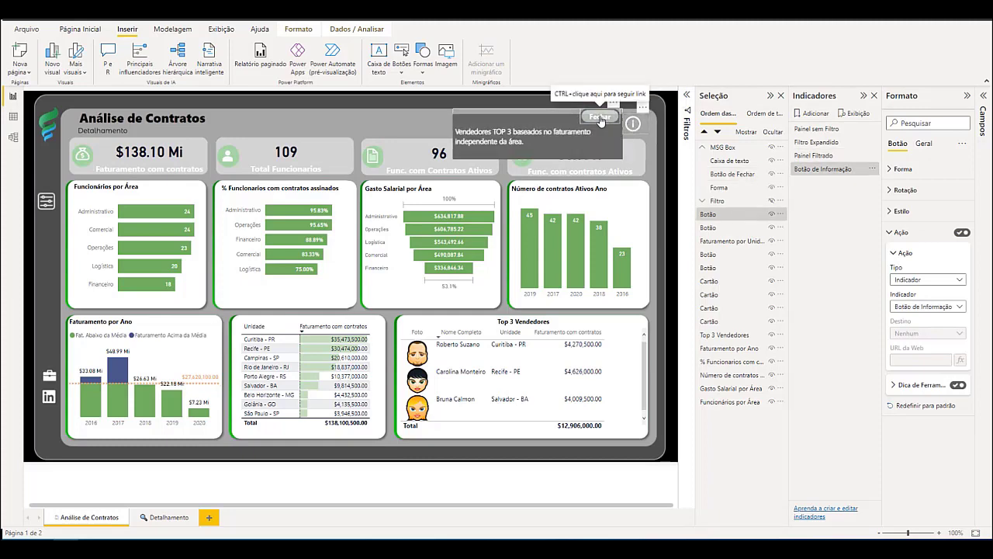
pyautogui.keyDown('ctrl'); pyautogui.click(600, 118); pyautogui.keyUp('ctrl')
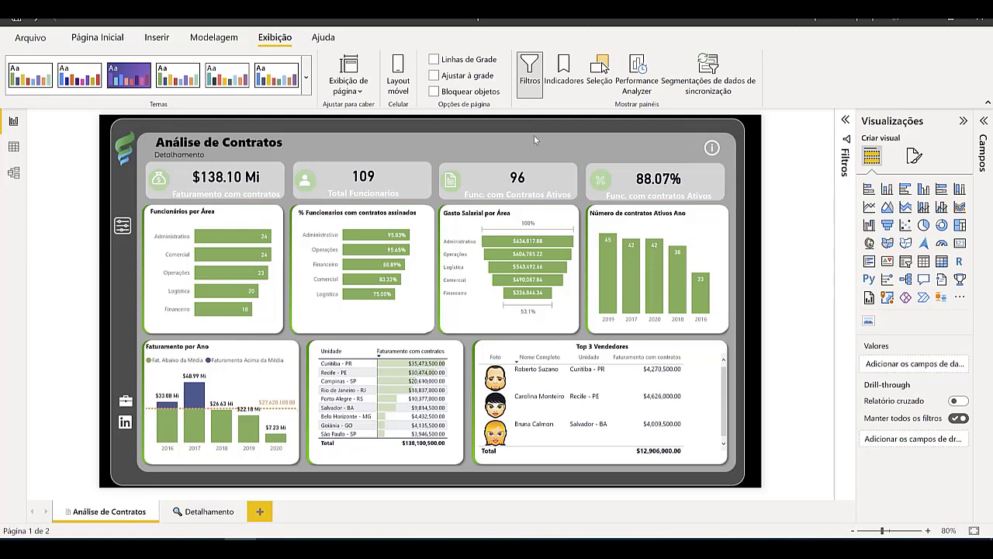
# Insert a page navigator and place it along the dashboard's upper edge, between the Análise de Contratos title and the information button.
pyautogui.click(151, 39)
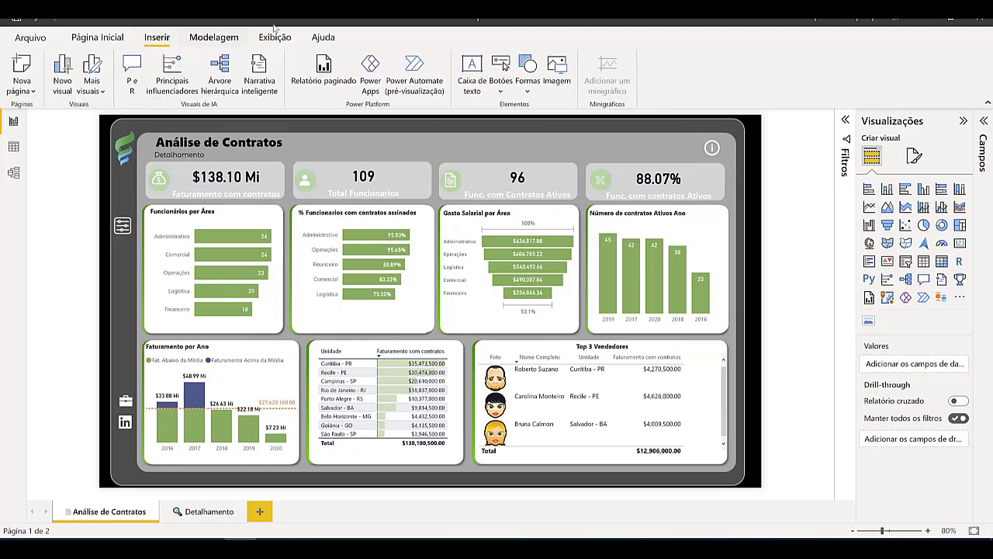
pyautogui.click(502, 86)
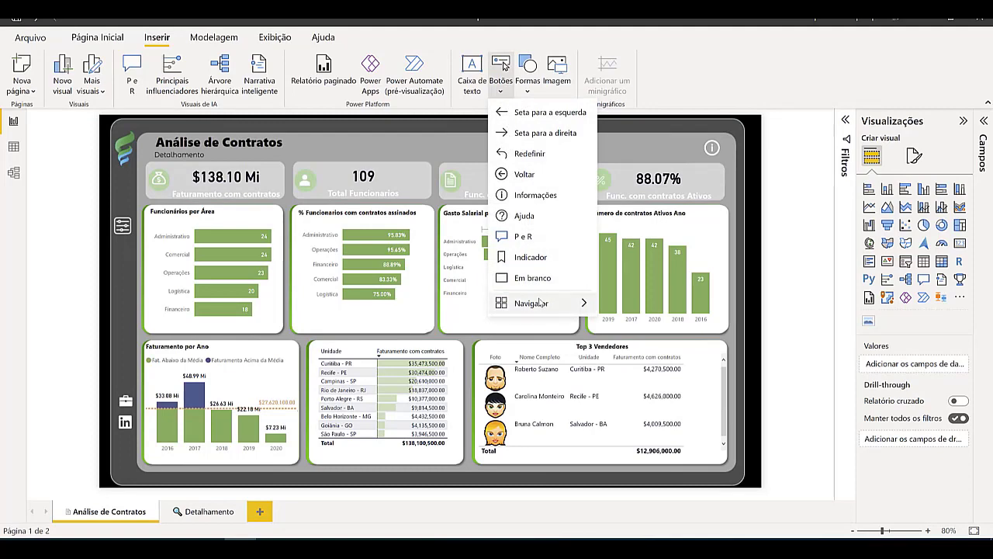
pyautogui.moveTo(557, 304)
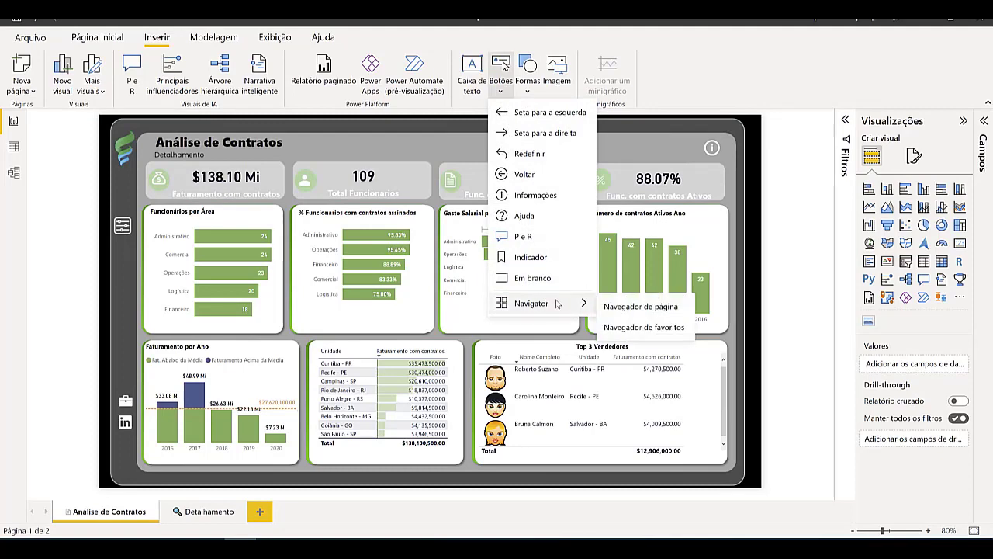
pyautogui.click(640, 307)
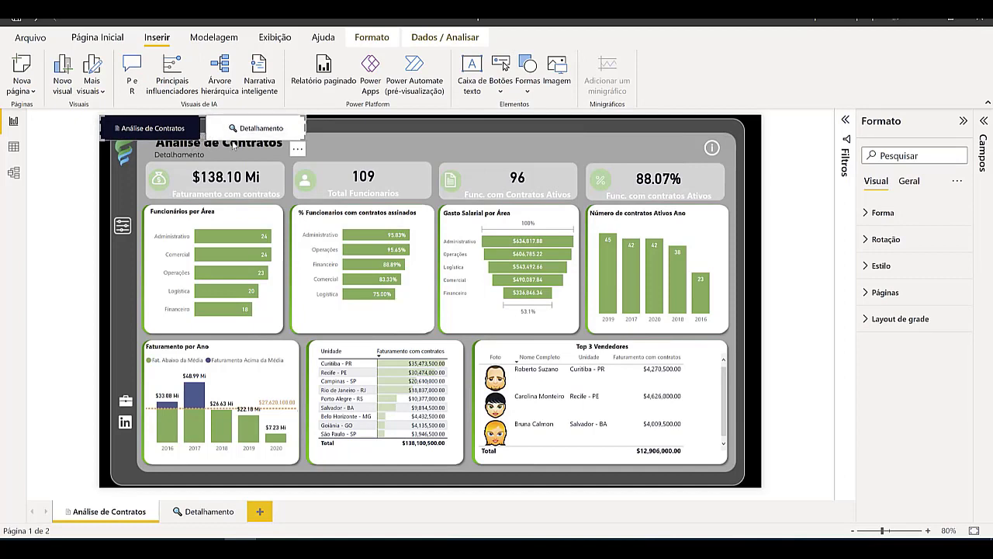
pyautogui.moveTo(191, 145); pyautogui.dragTo(484, 139)
pyautogui.click(368, 130)
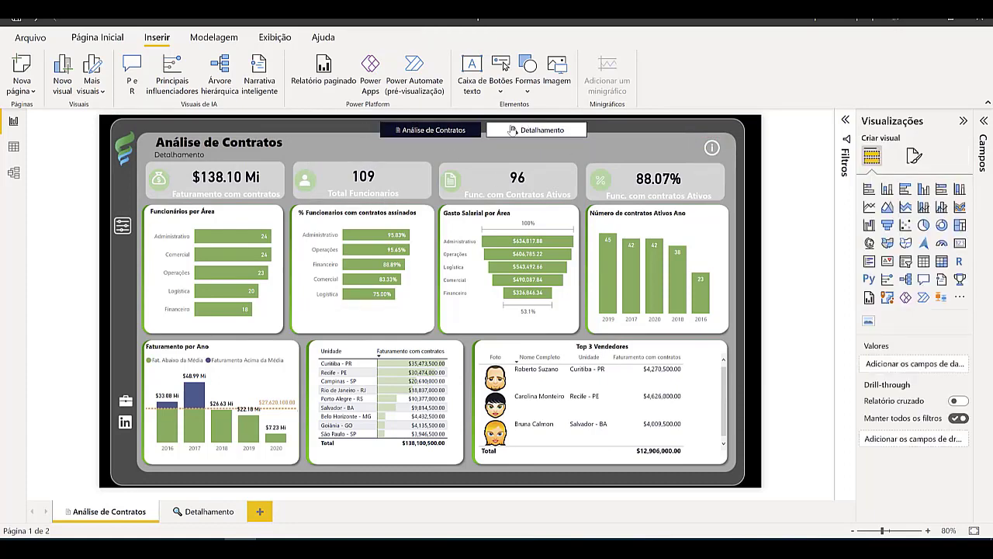
# Replace the magnifying glass emoji in the Detalhamento page name with a heart emoji and return to the Análise de Contratos page.
pyautogui.doubleClick(203, 511)
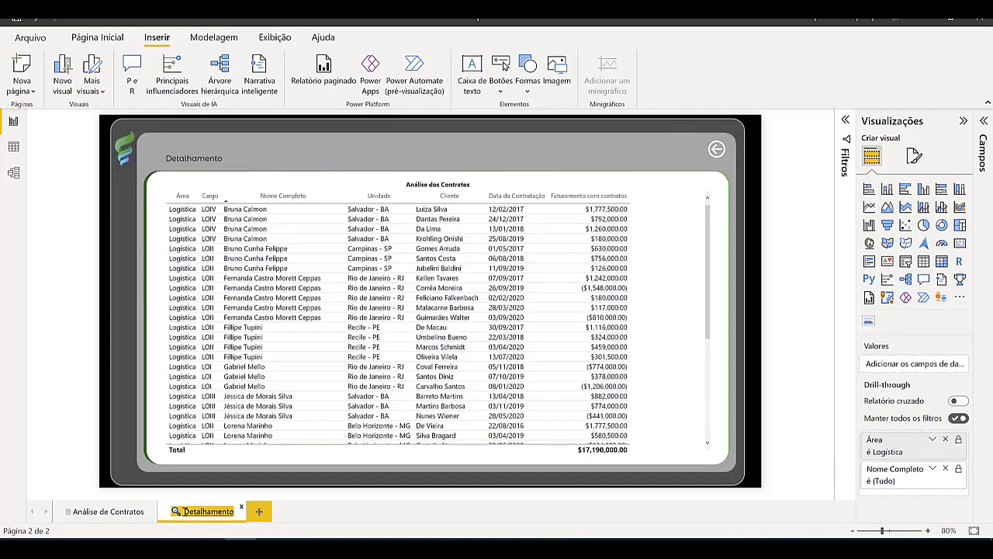
pyautogui.click(185, 511)
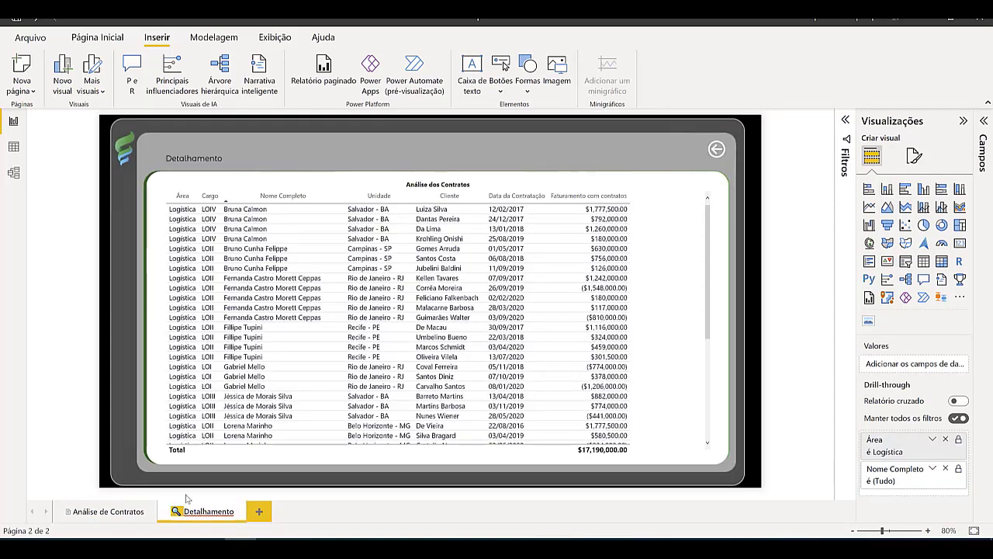
pyautogui.press('BackSpace')
pyautogui.press('BackSpace')
pyautogui.press('Return')
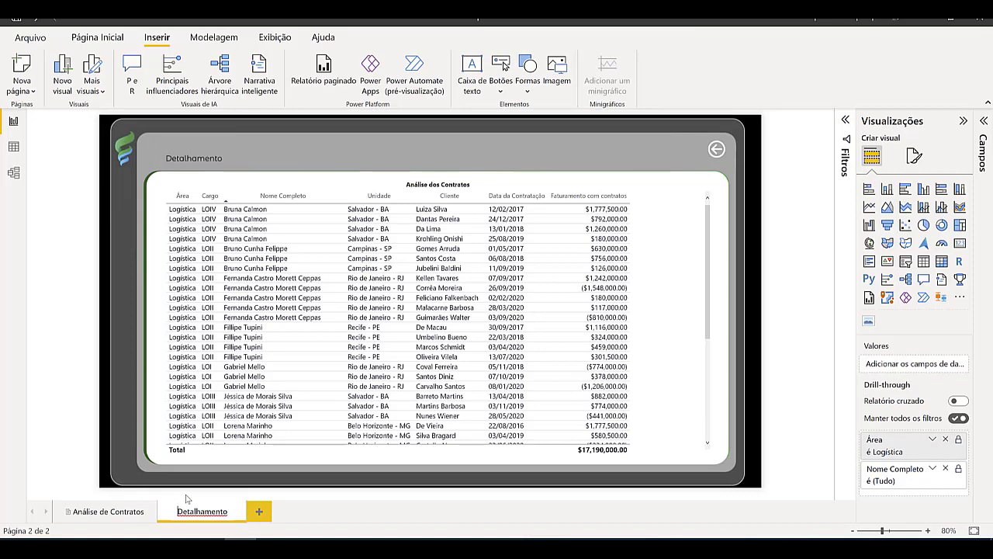
pyautogui.press('super+period')
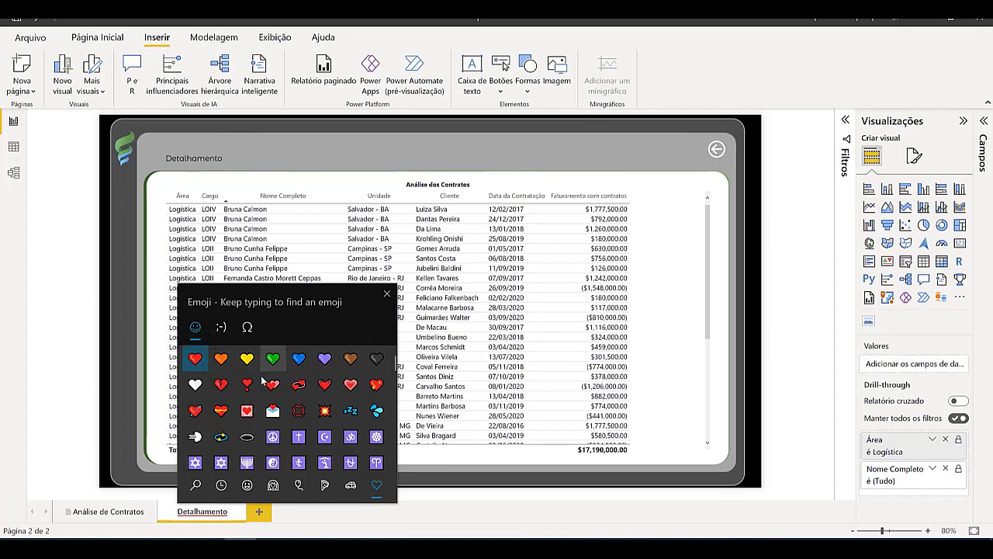
pyautogui.click(195, 359)
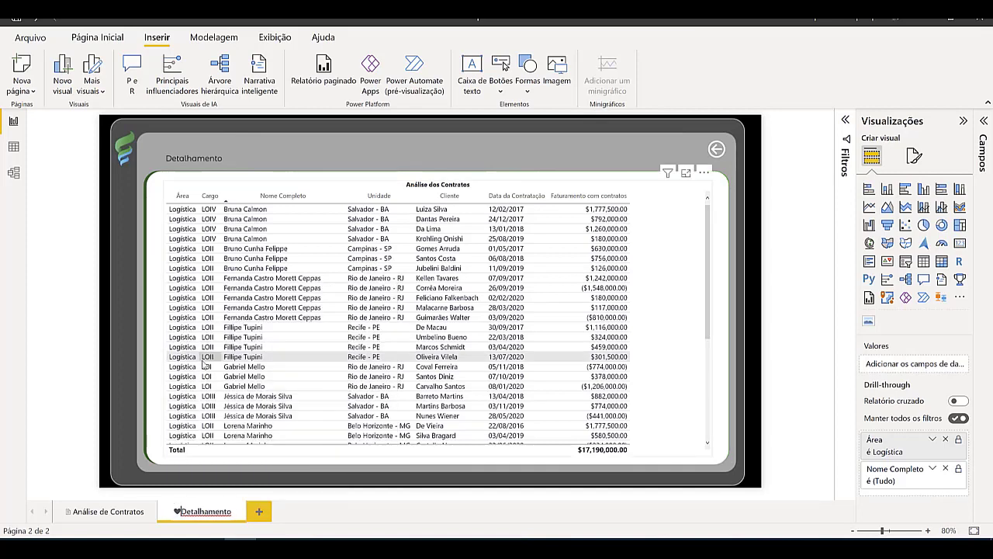
pyautogui.click(125, 512)
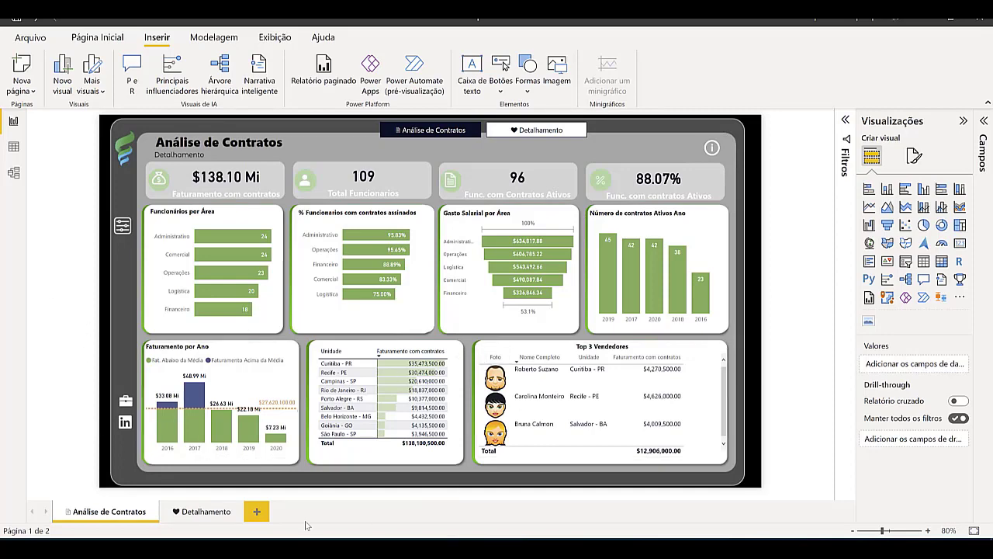
# Copy the Left-Pointing Magnifying Glass emoji from the Unicode Character Table site and paste it over the heart in the Detalhamento page name.
pyautogui.click(274, 548)
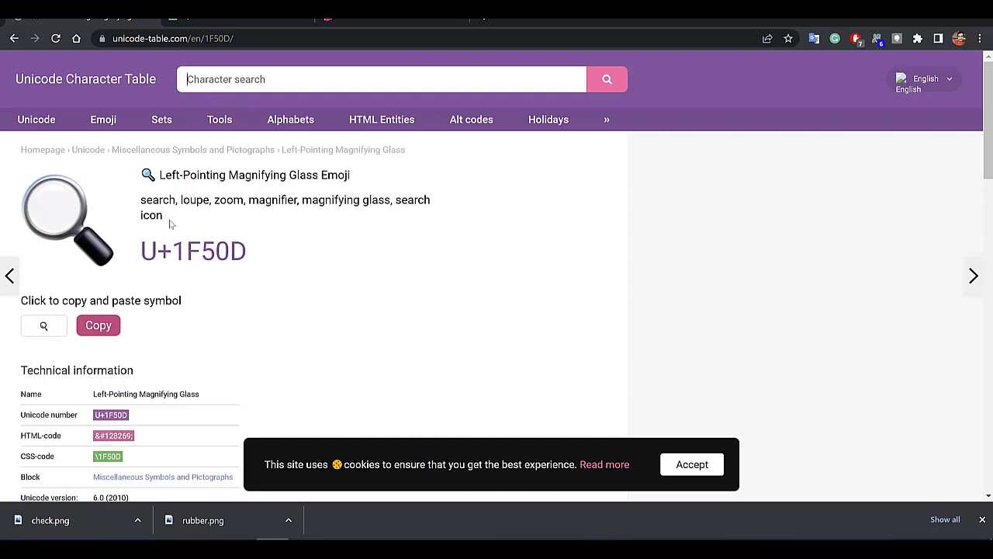
pyautogui.click(106, 326)
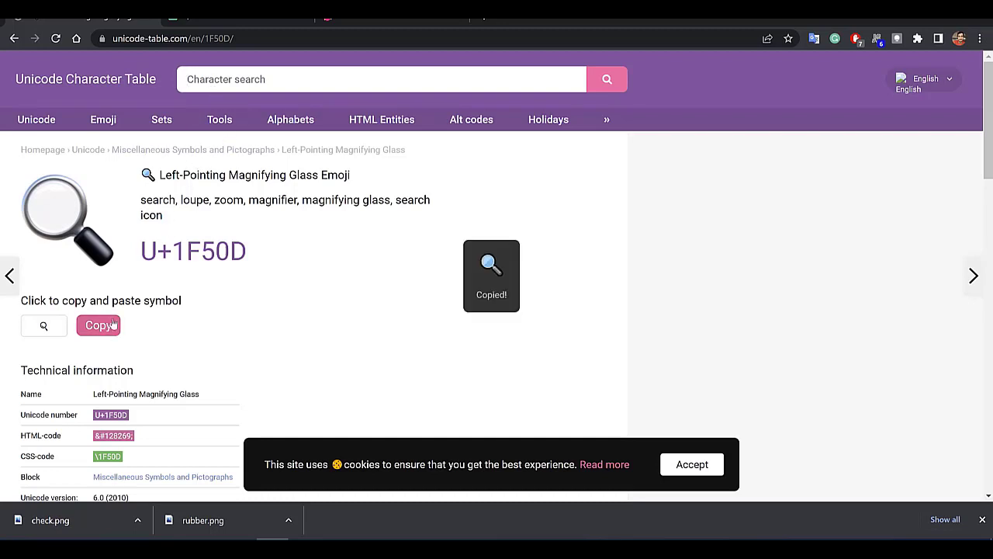
pyautogui.click(241, 547)
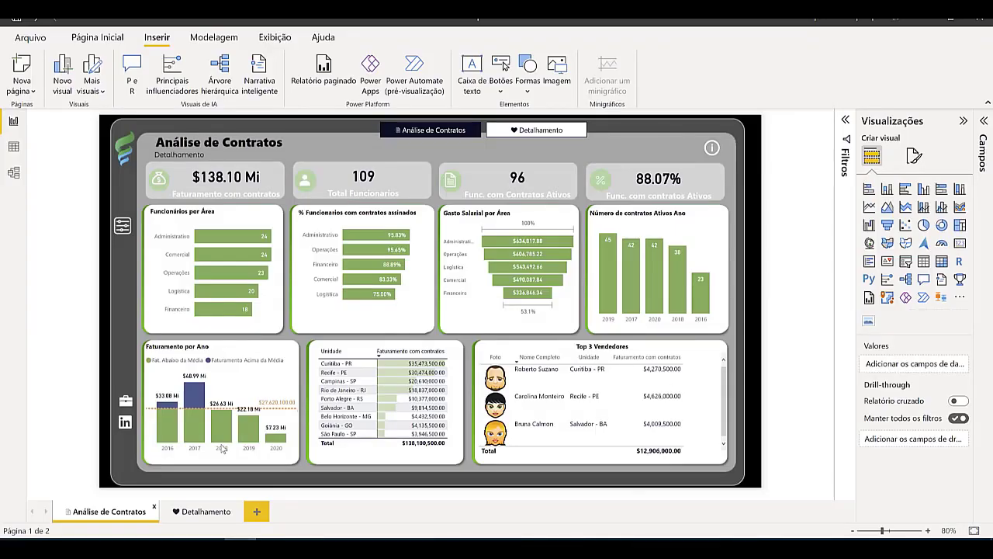
pyautogui.doubleClick(174, 512)
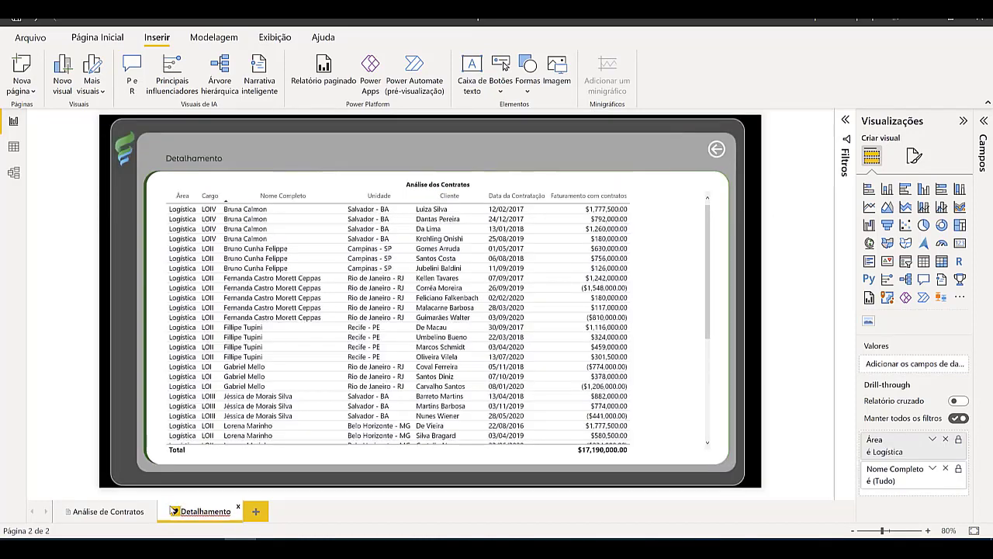
pyautogui.hotkey('ctrl', 'v')
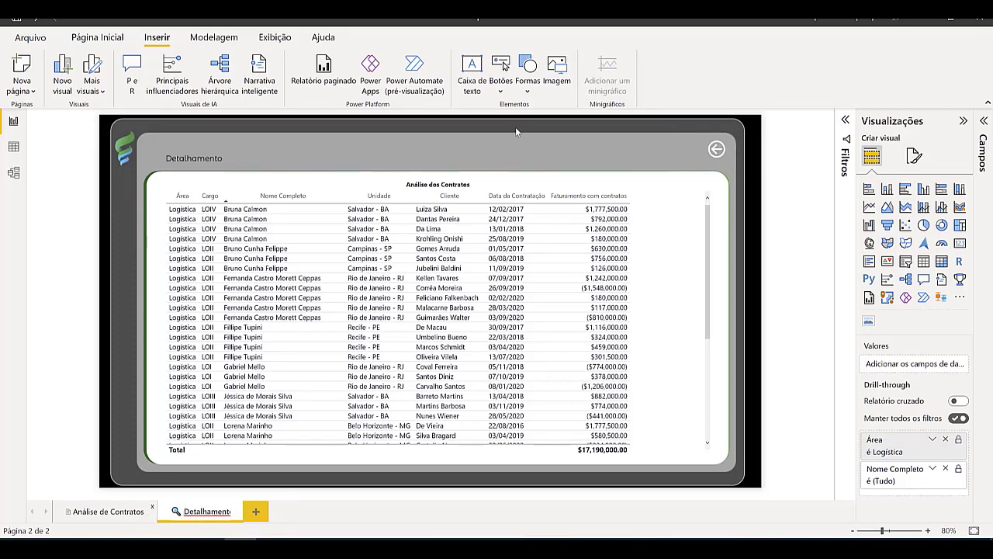
pyautogui.click(109, 511)
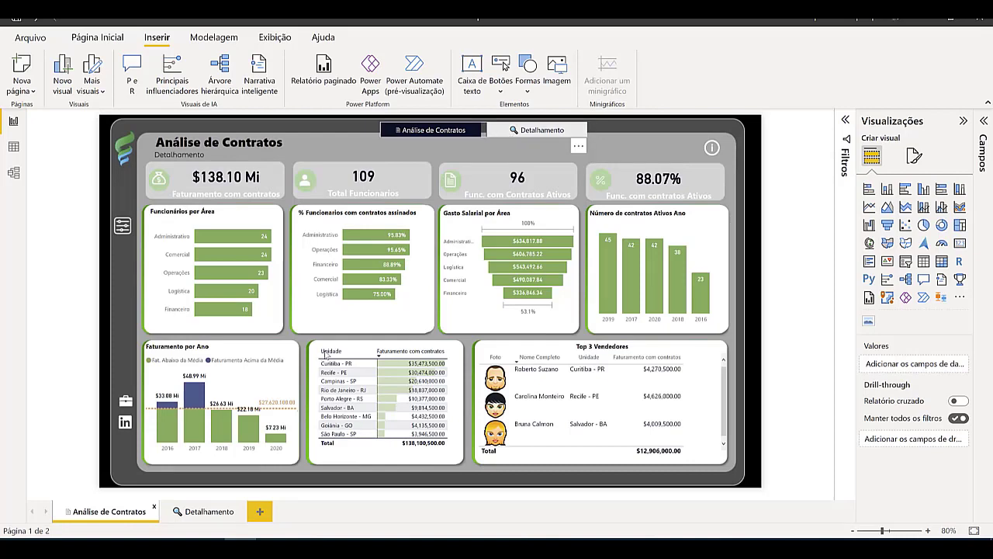
# Add a blank page, check the page navigator on Análise de Contratos, and delete the blank page.
pyautogui.click(268, 514)
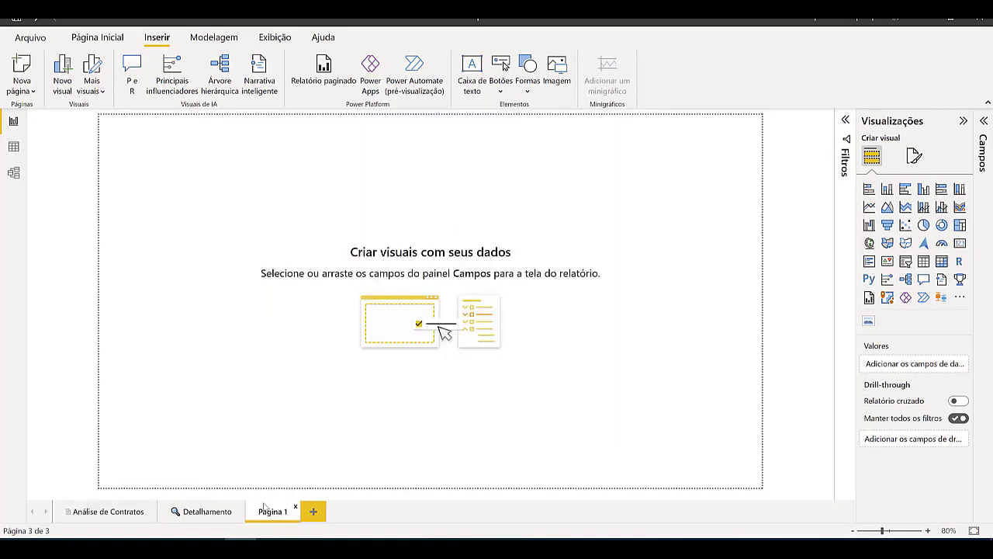
pyautogui.click(86, 512)
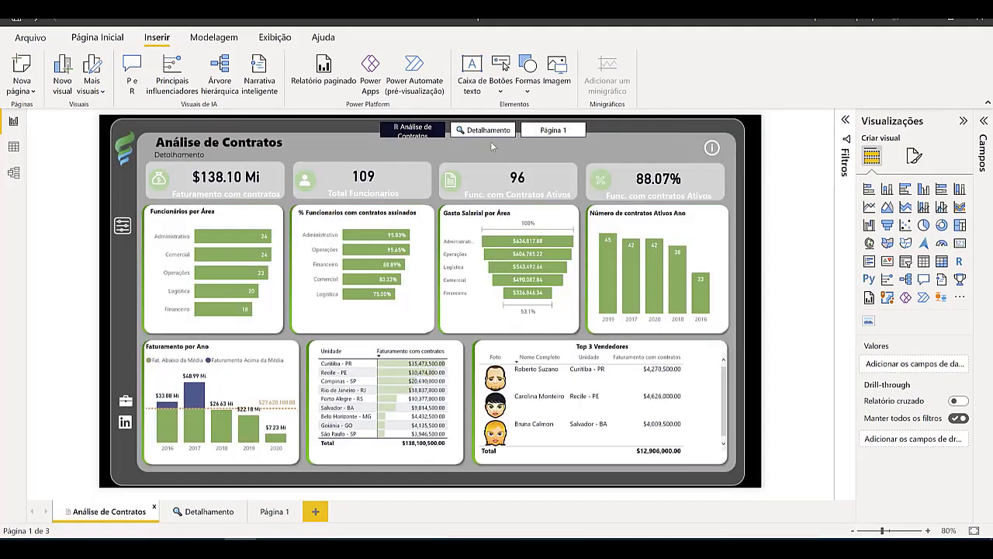
pyautogui.click(587, 132)
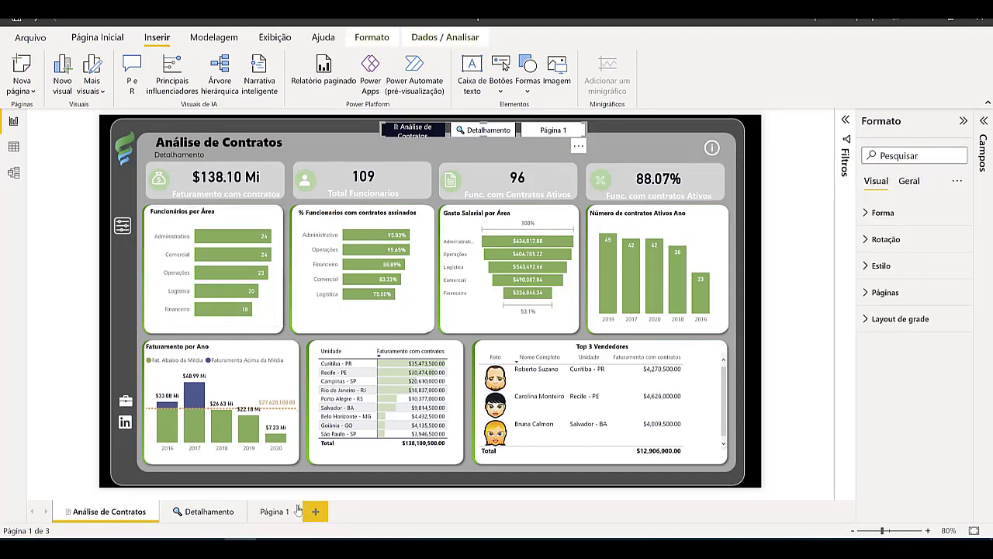
pyautogui.click(298, 508)
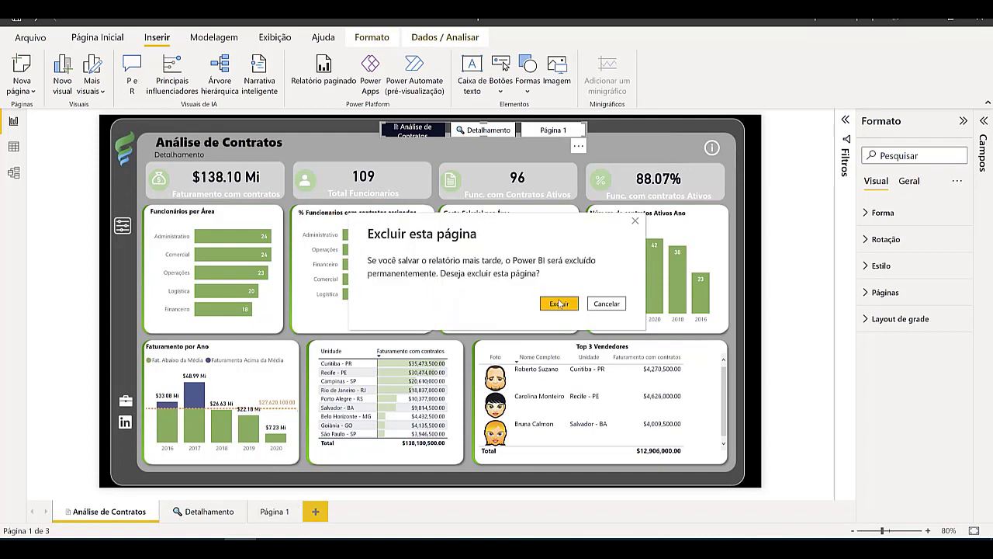
pyautogui.click(559, 304)
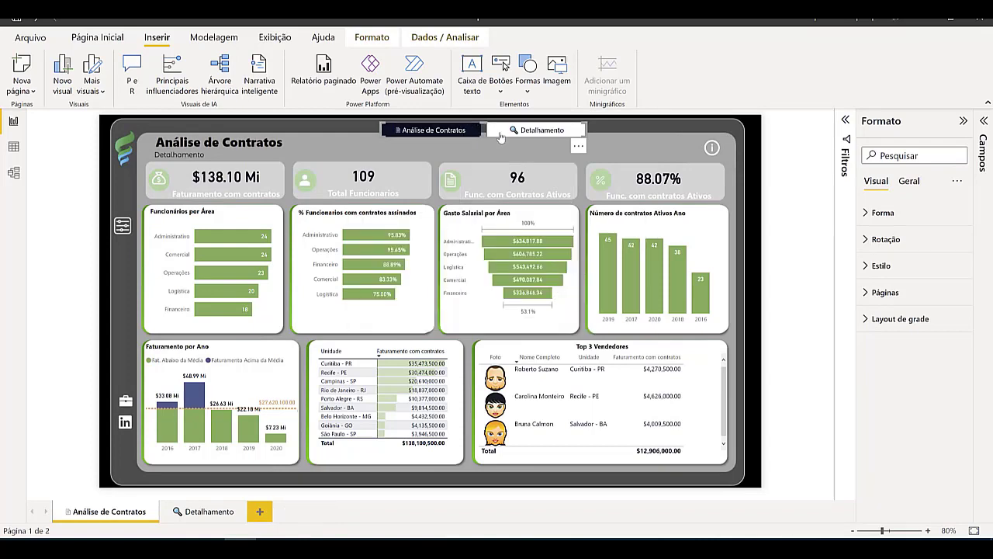
pyautogui.click(604, 139)
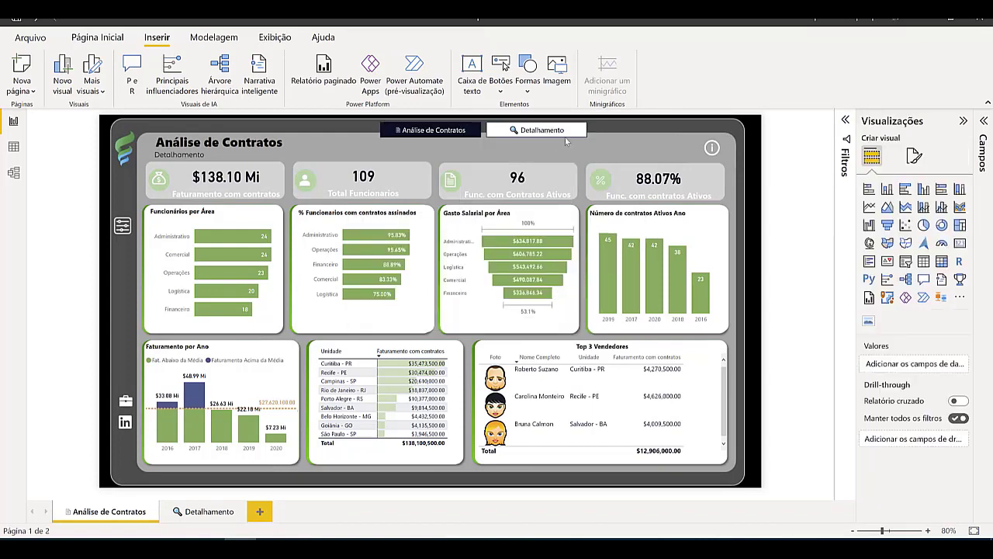
# Set the font colour of the page navigator's Padrão state to medium grey.
pyautogui.click(489, 136)
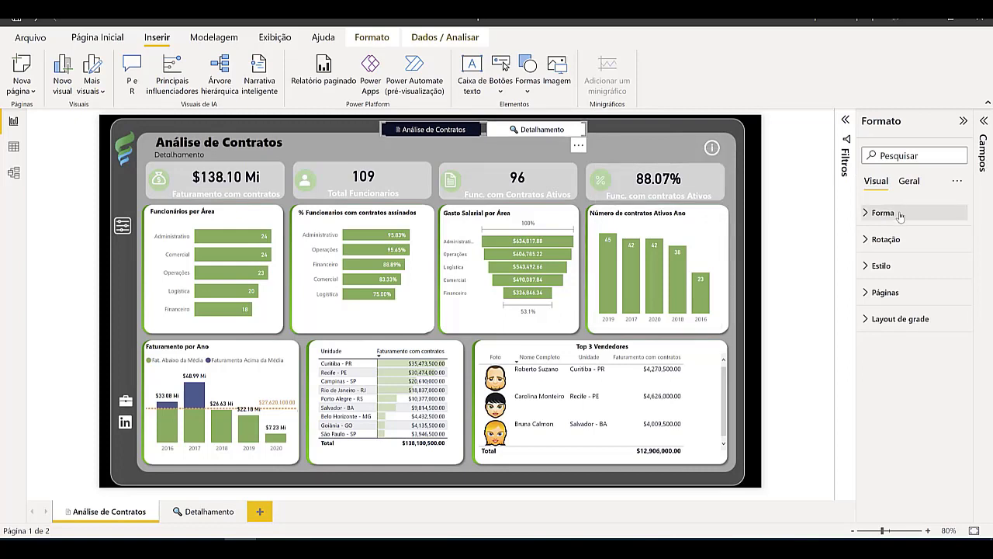
pyautogui.click(882, 265)
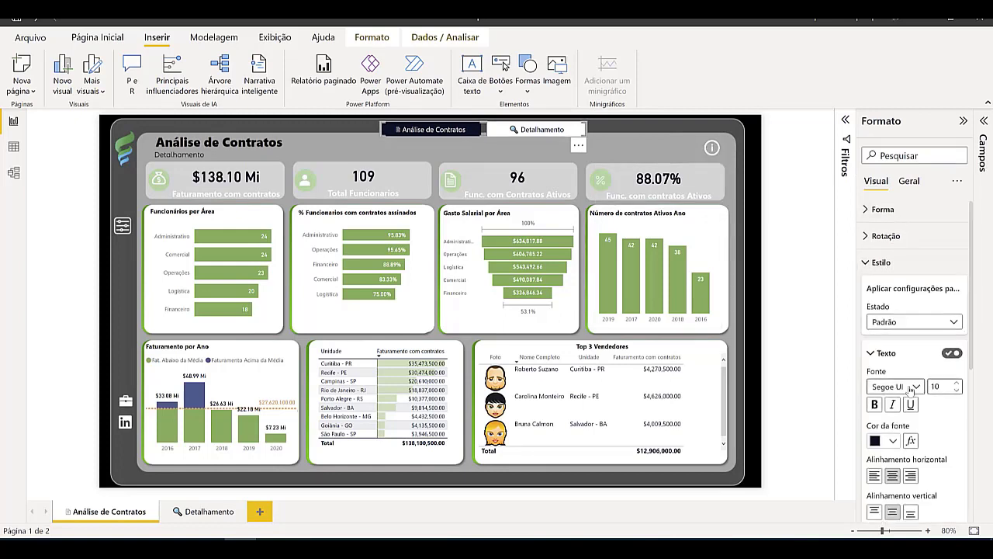
pyautogui.scroll(-3, 916, 326)
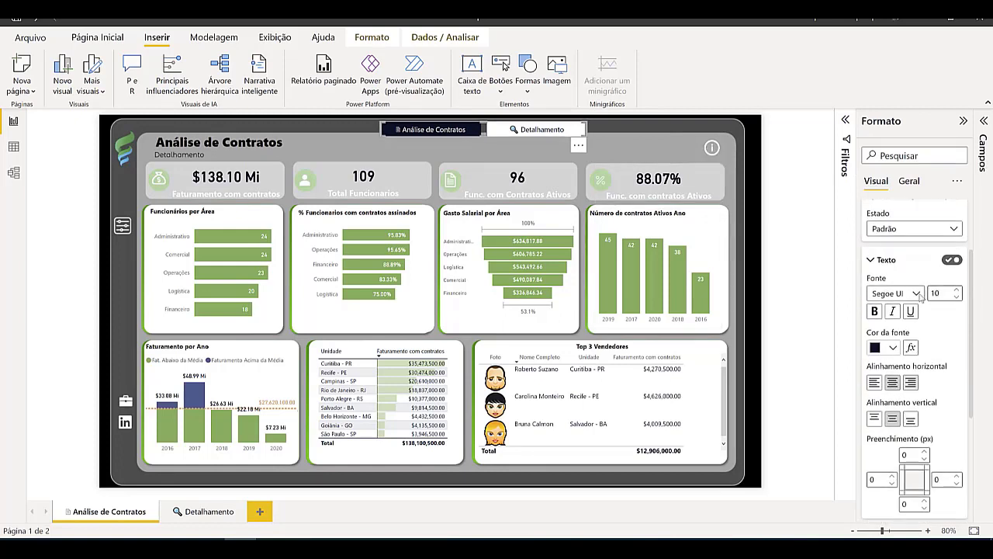
pyautogui.click(895, 349)
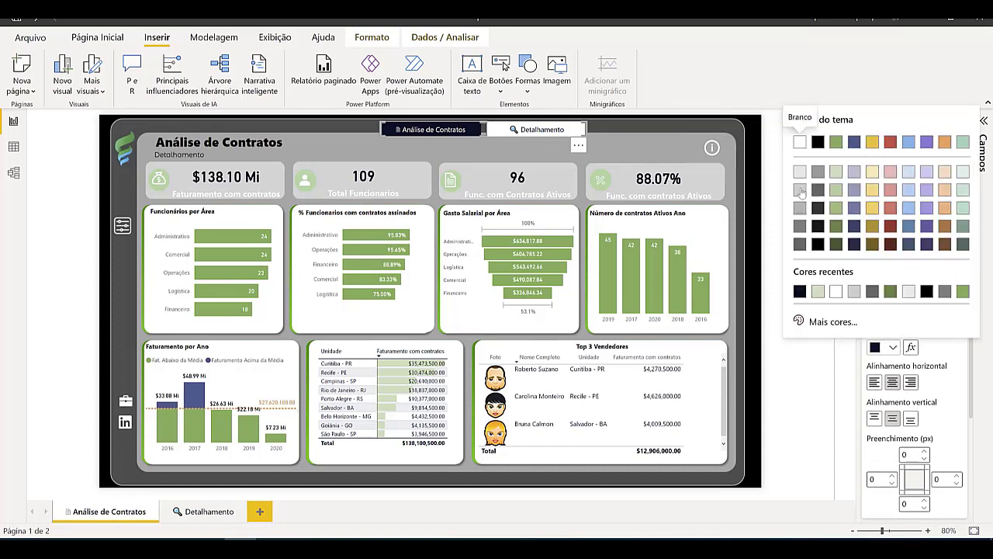
pyautogui.click(801, 208)
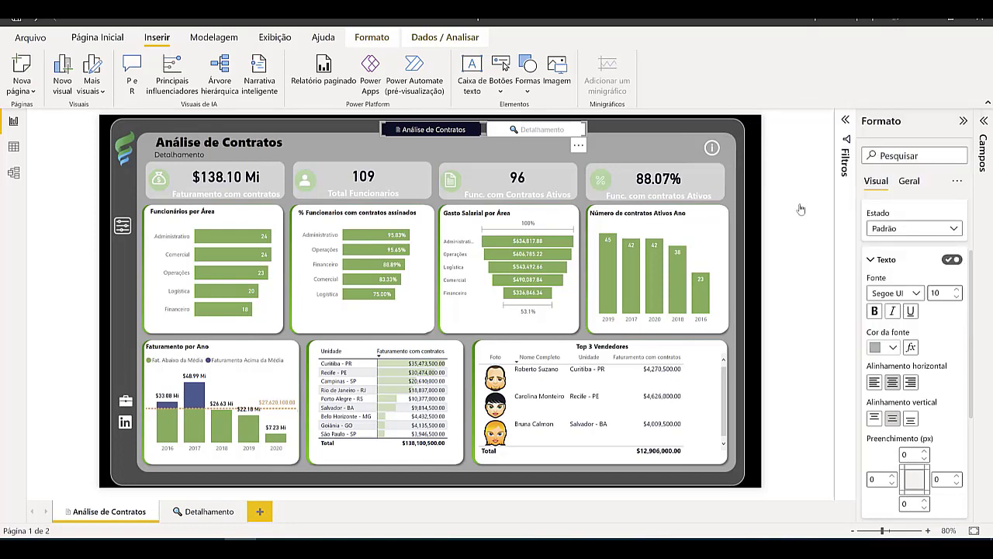
# Change the border colour of the page navigator buttons in the Padrão state.
pyautogui.scroll(-5, 915, 310)
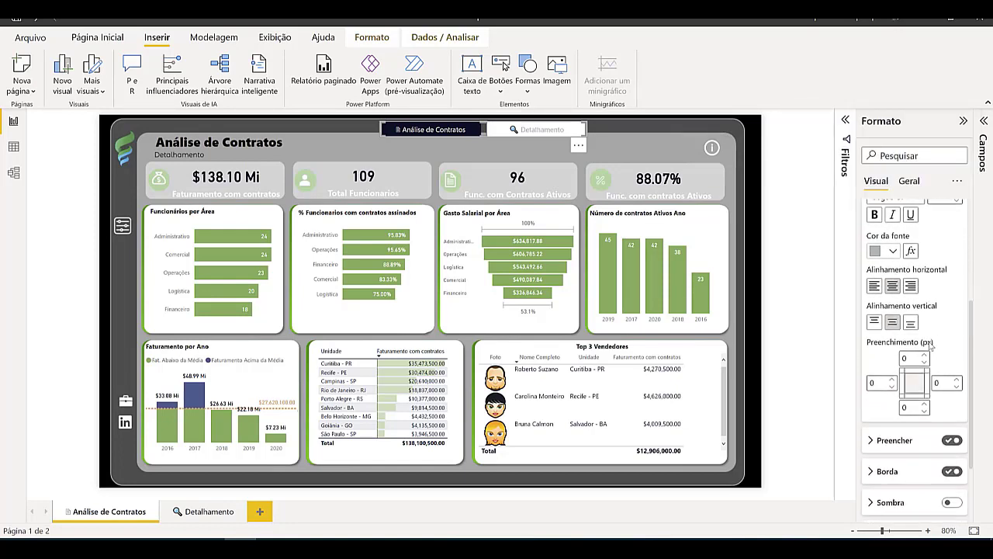
pyautogui.click(912, 346)
pyautogui.scroll(3, 904, 310)
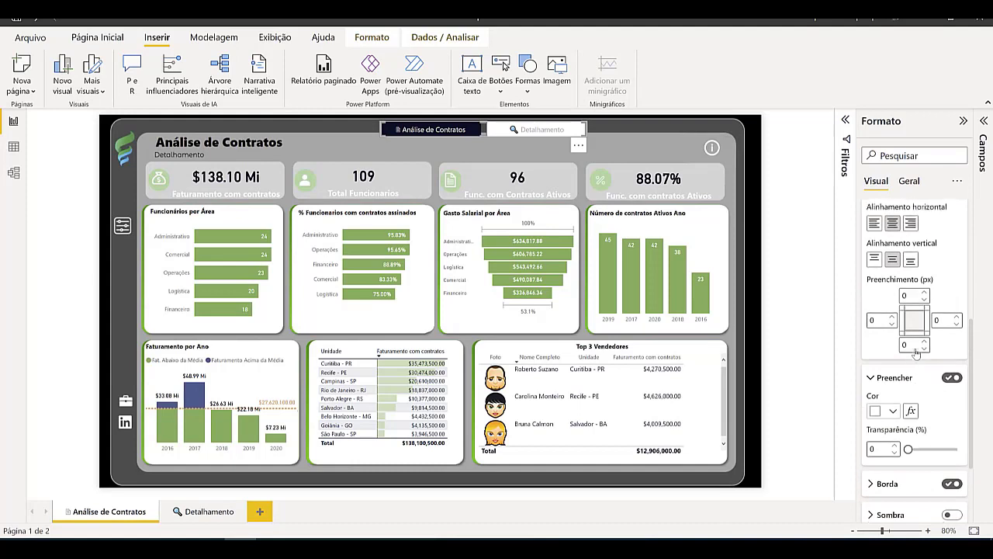
pyautogui.scroll(-5, 904, 326)
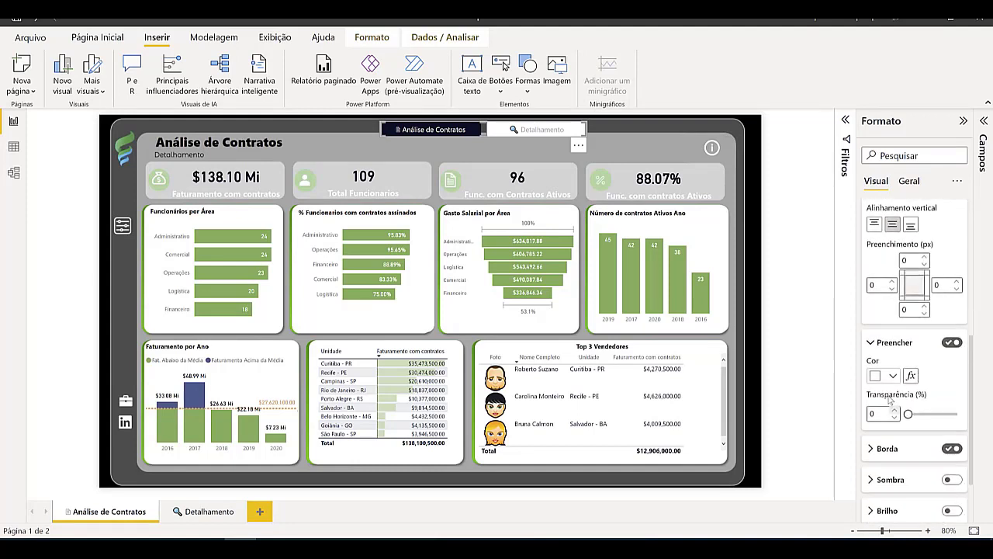
pyautogui.click(900, 376)
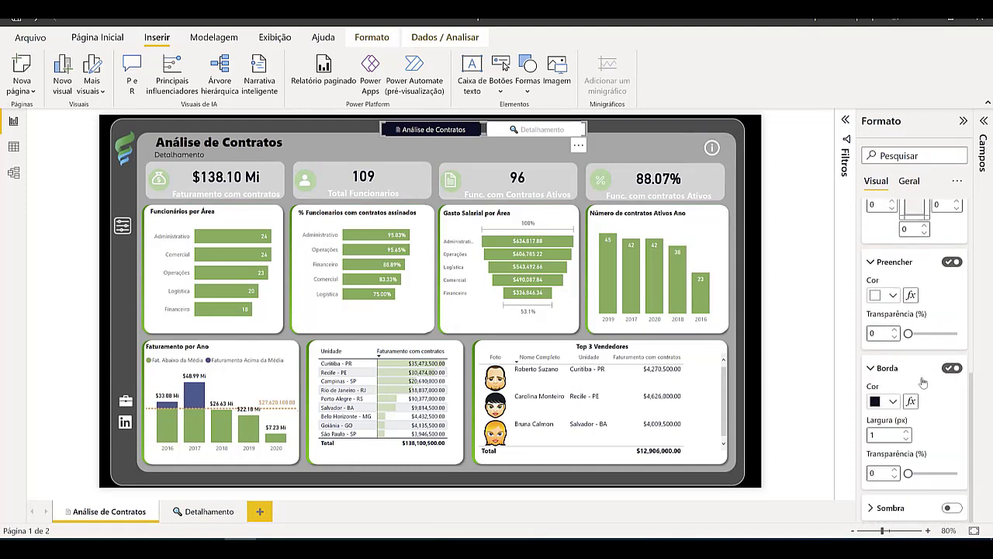
pyautogui.click(893, 402)
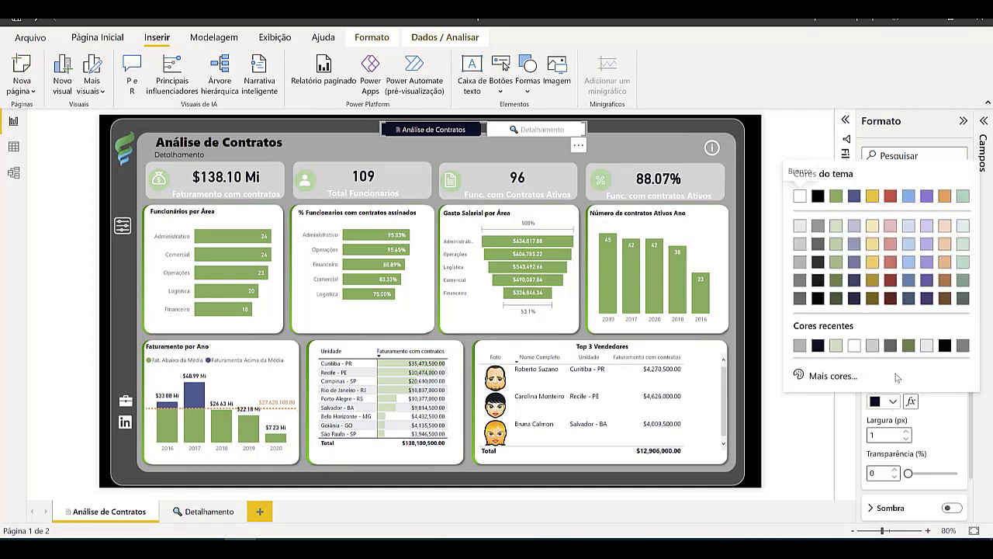
pyautogui.click(820, 235)
# Set the fill colour of the page navigator's Selecionado state to dark grey.
pyautogui.scroll(-3, 871, 324)
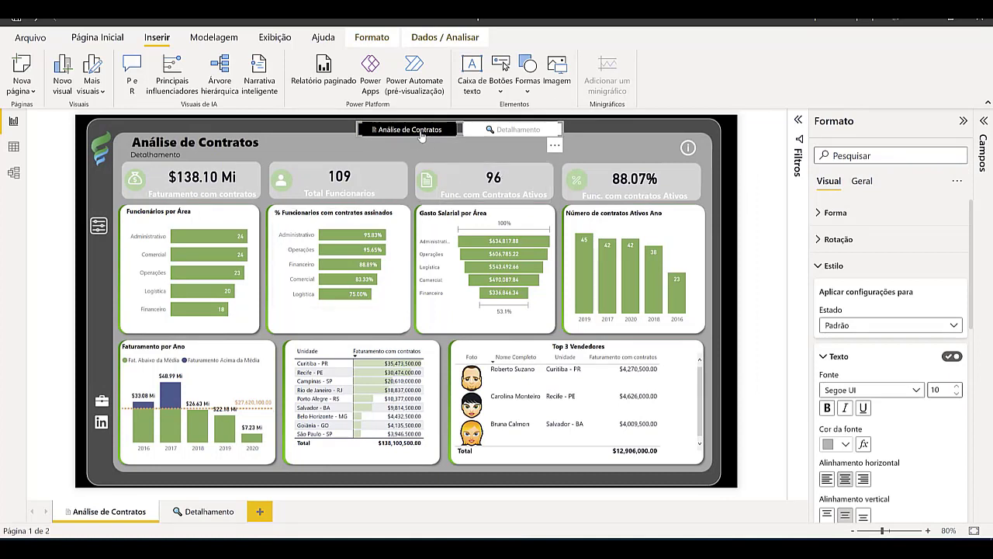
pyautogui.click(856, 325)
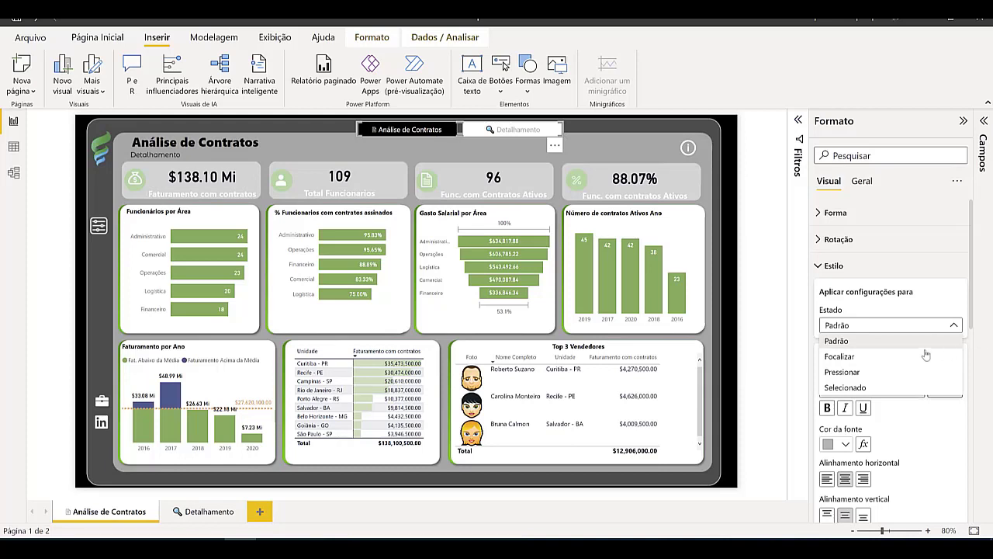
pyautogui.click(866, 386)
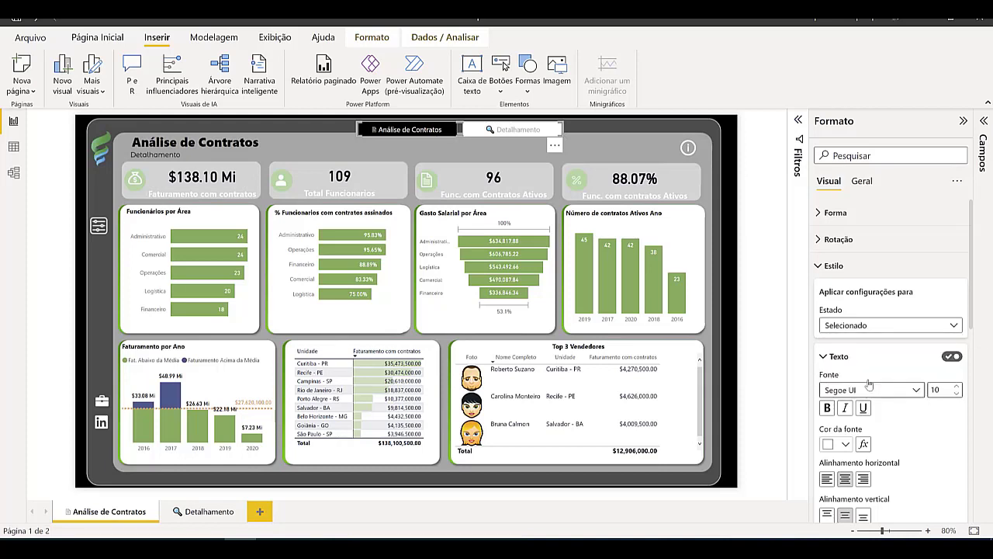
pyautogui.scroll(-3, 890, 426)
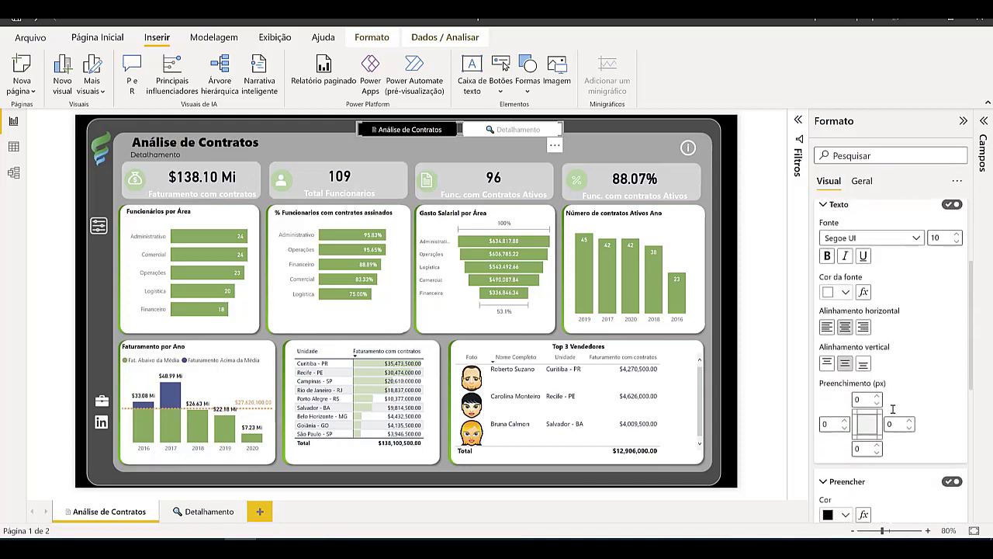
pyautogui.scroll(-2, 892, 409)
pyautogui.click(845, 425)
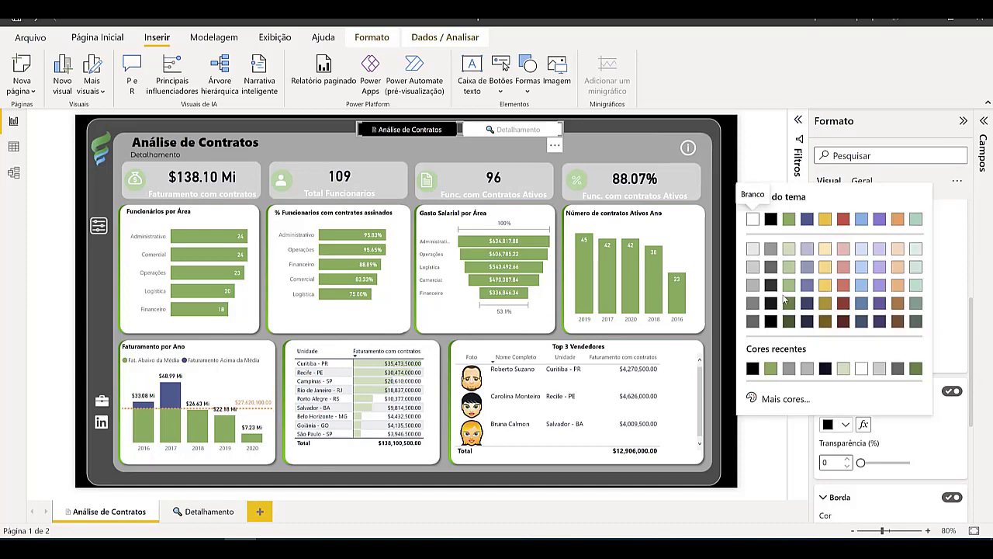
pyautogui.click(771, 263)
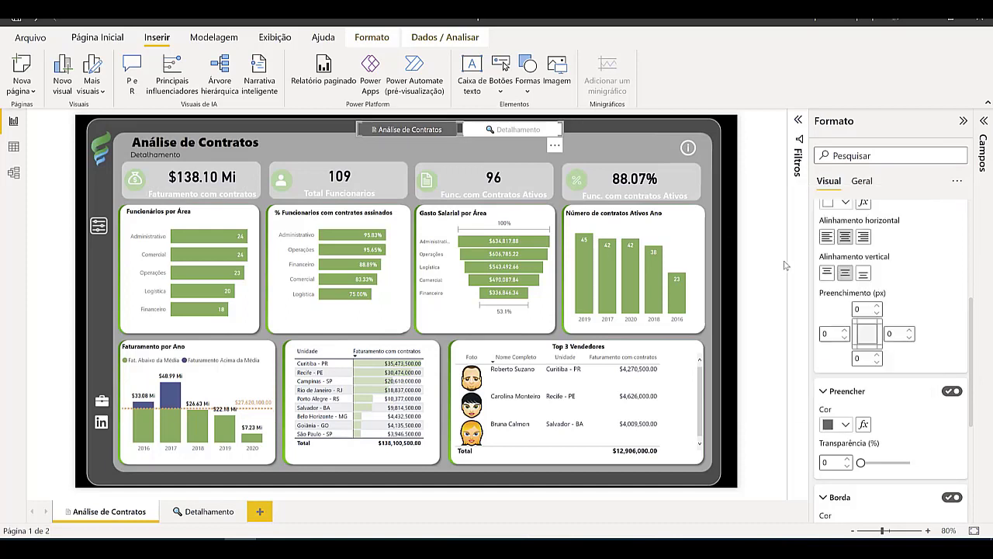
pyautogui.scroll(3, 907, 326)
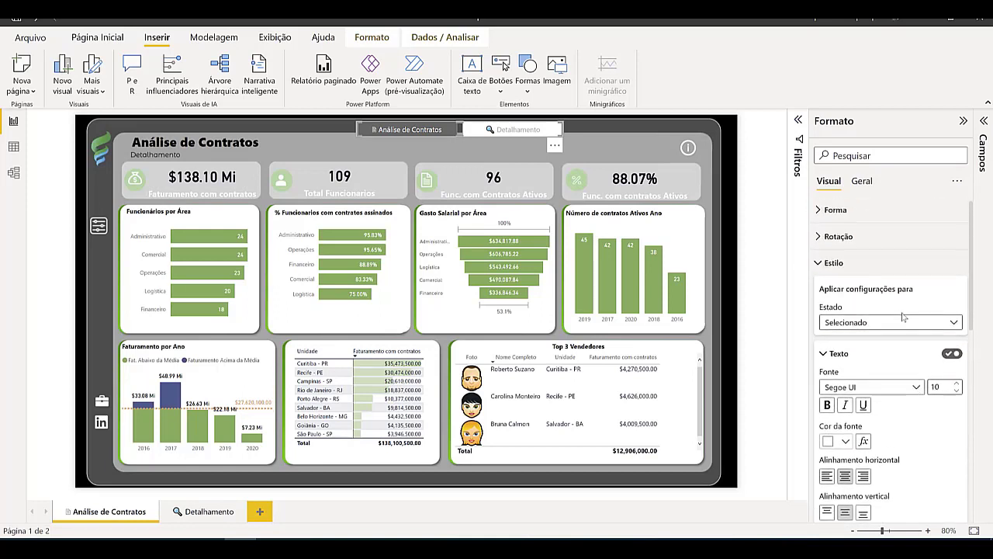
# Set the font colour of the page navigator's Focalizar state to black.
pyautogui.click(886, 326)
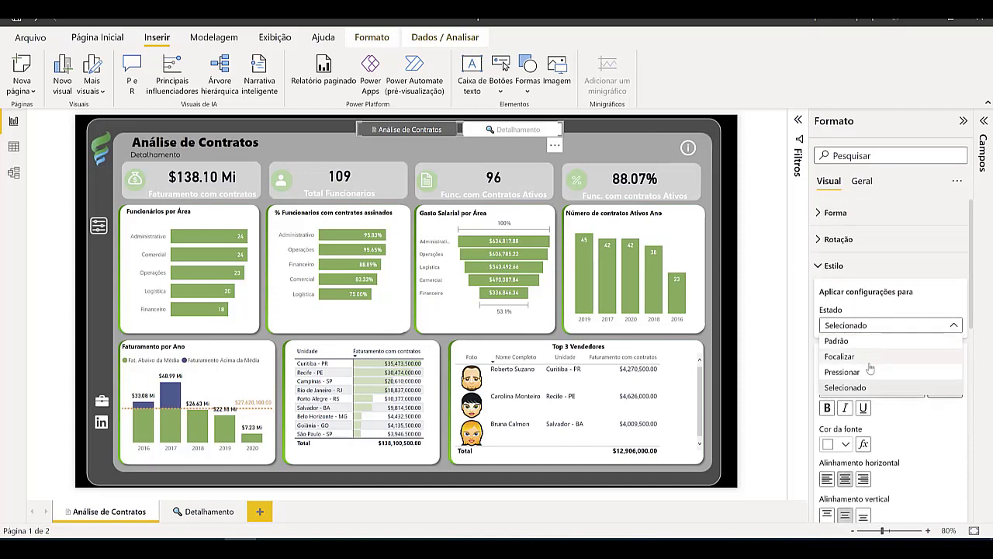
pyautogui.click(869, 357)
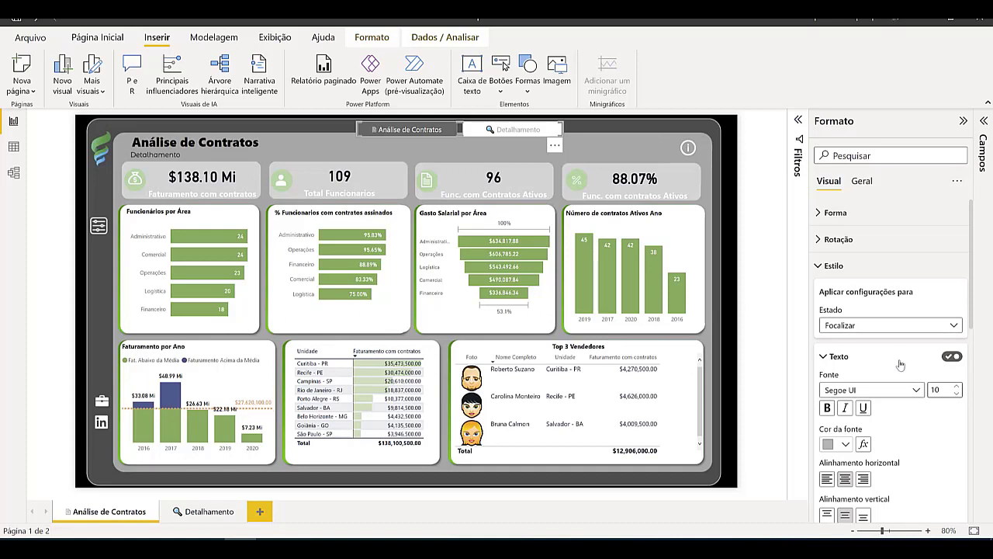
pyautogui.scroll(-1, 900, 365)
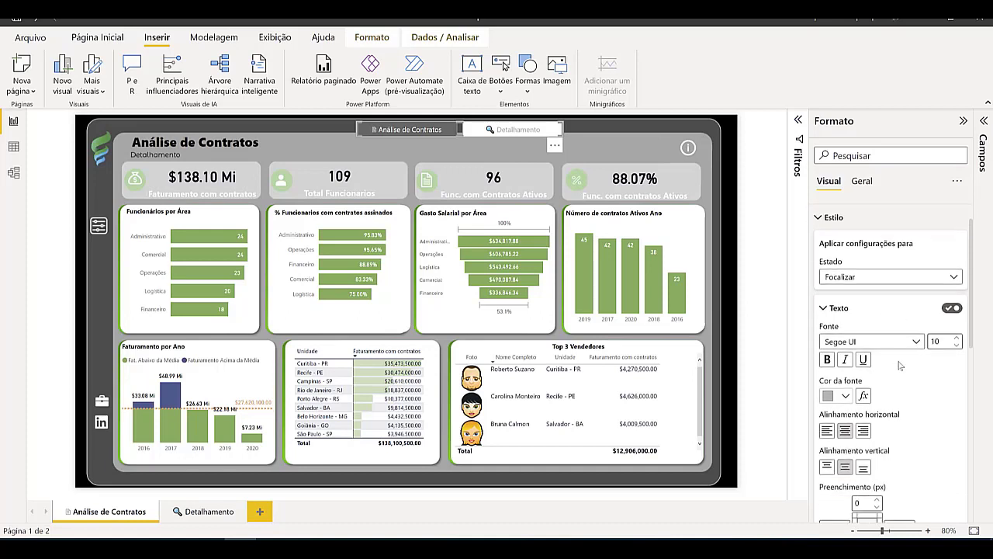
pyautogui.click(838, 402)
pyautogui.click(770, 192)
# Set the Focalizar state's text padding to 5 px at the bottom and 5 px on the left.
pyautogui.scroll(-2, 894, 347)
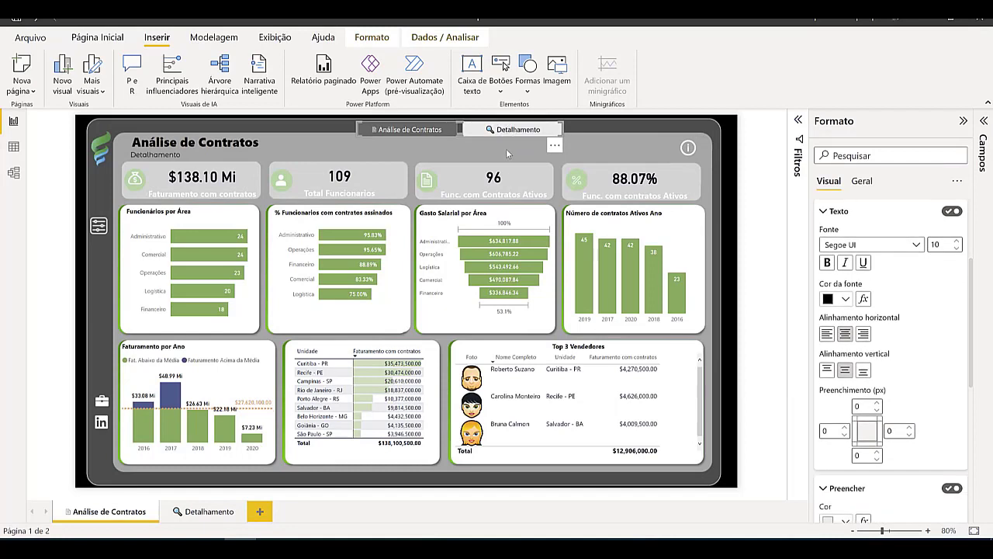
pyautogui.click(877, 452)
pyautogui.click(877, 452)
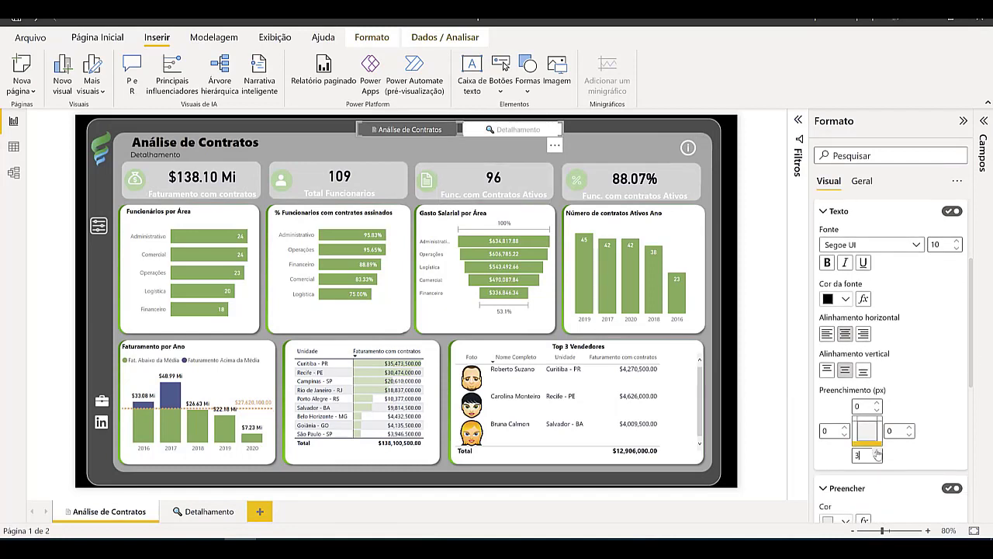
pyautogui.click(878, 452)
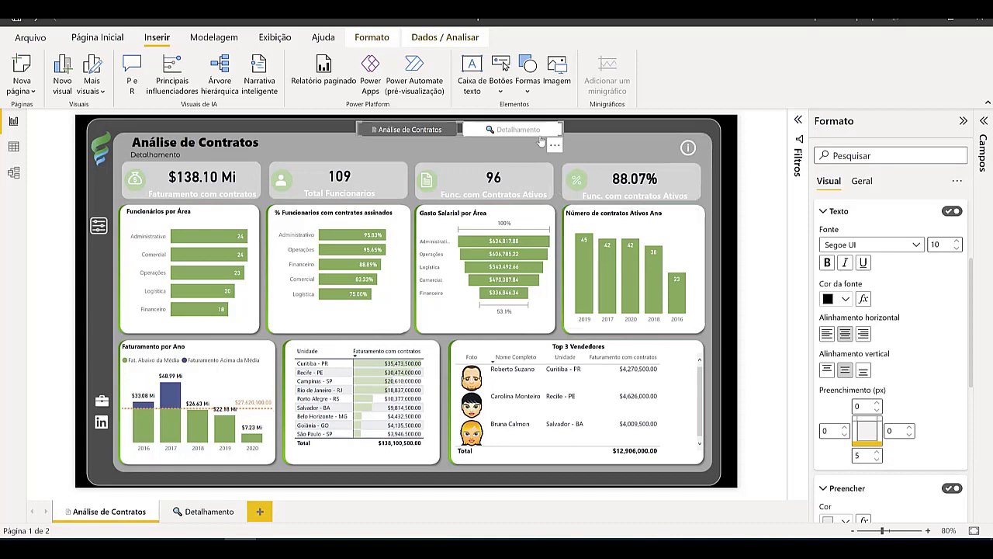
pyautogui.doubleClick(845, 431)
pyautogui.write('2')
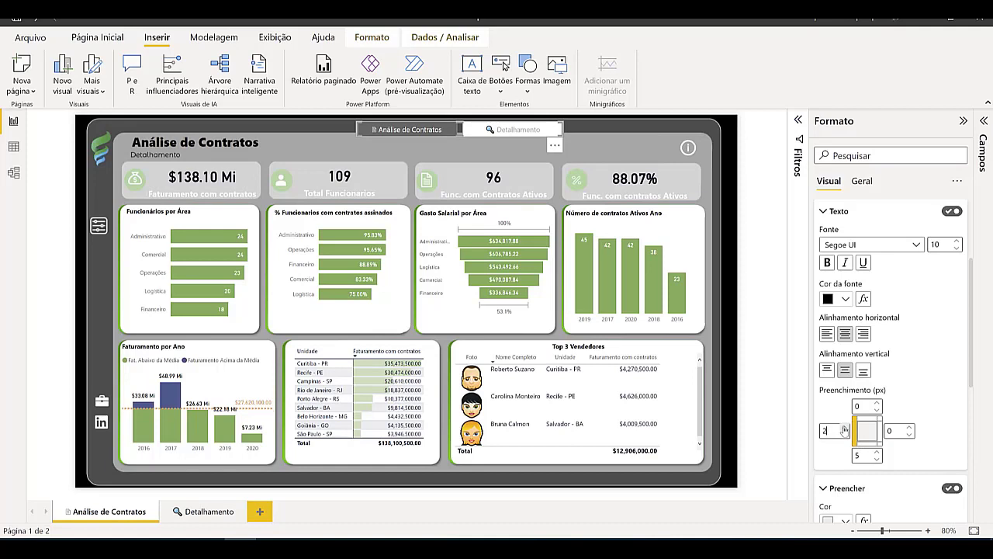
pyautogui.click(845, 427)
pyautogui.click(490, 137)
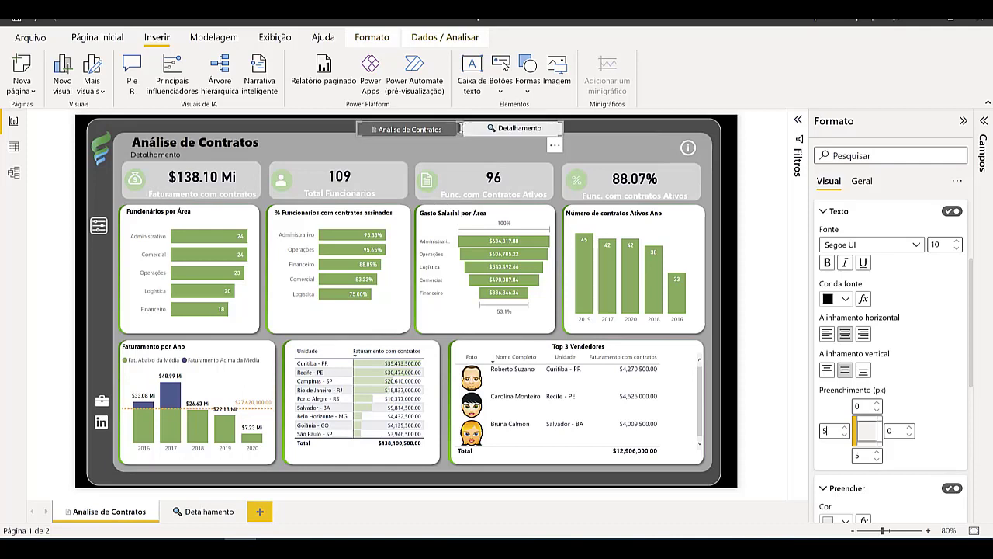
# Duplicate the page navigator and place the copy directly below the original.
pyautogui.click(477, 139)
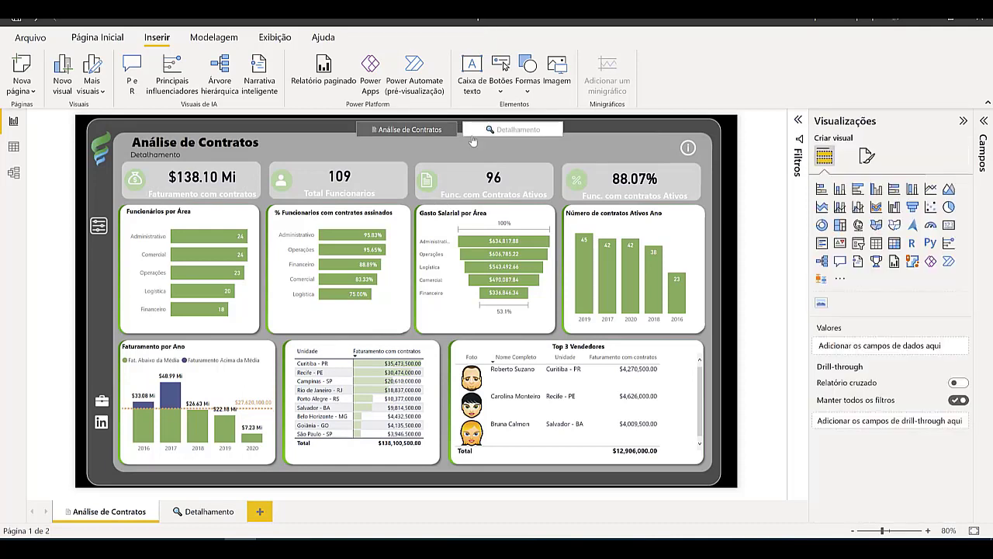
pyautogui.click(473, 140)
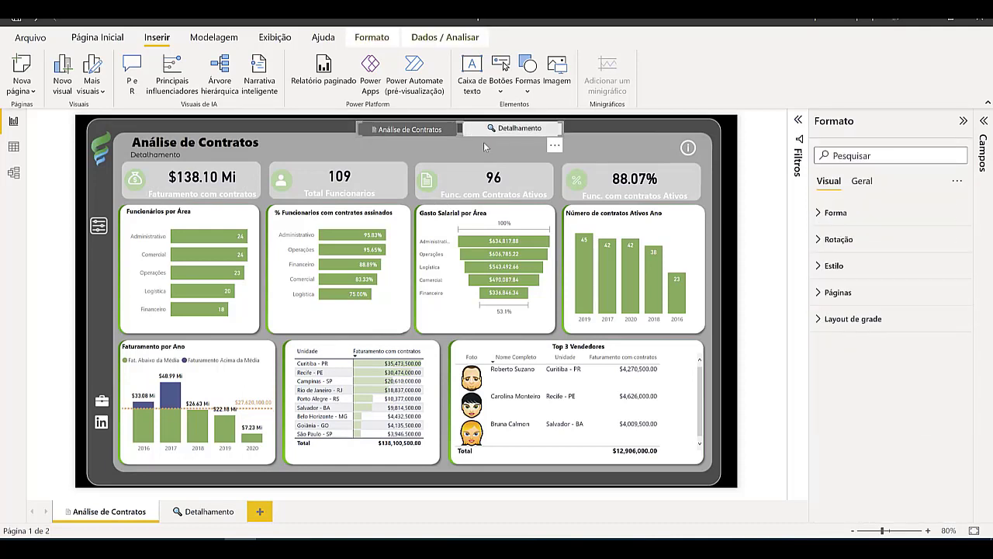
pyautogui.hotkey('ctrl', 'v')
pyautogui.moveTo(479, 138); pyautogui.dragTo(455, 144)
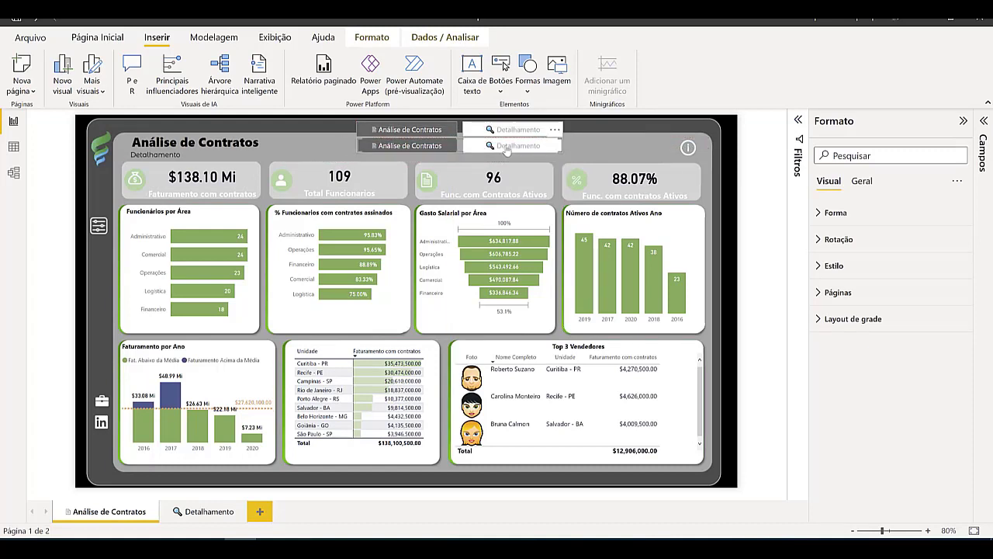
# Turn off the button text of the duplicated page navigator and show its Padrão state settings.
pyautogui.click(854, 266)
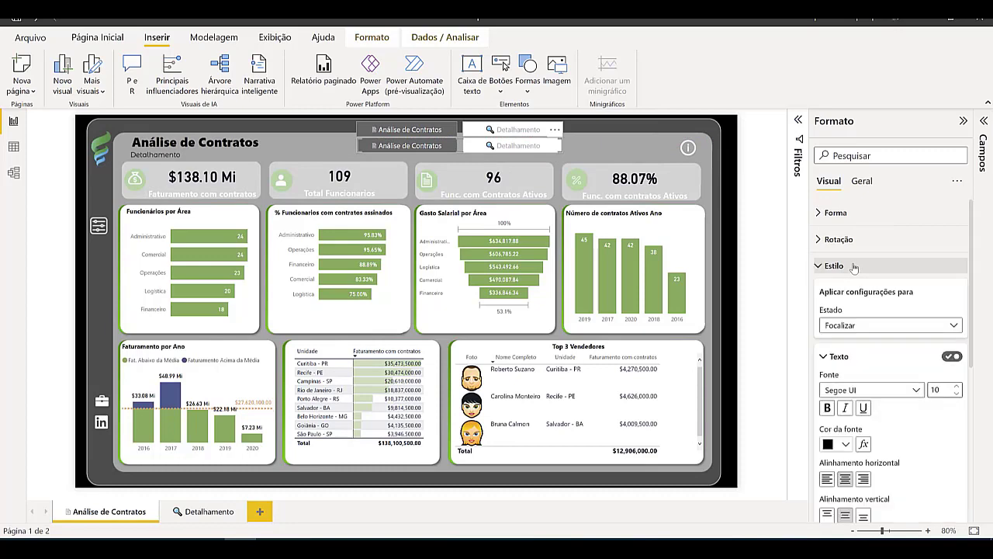
pyautogui.click(953, 359)
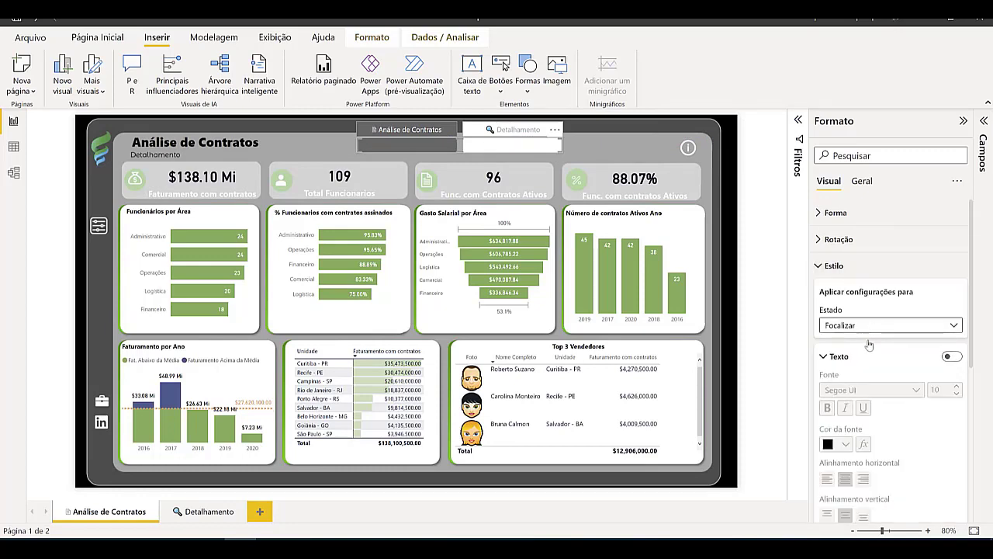
pyautogui.click(875, 326)
pyautogui.click(877, 342)
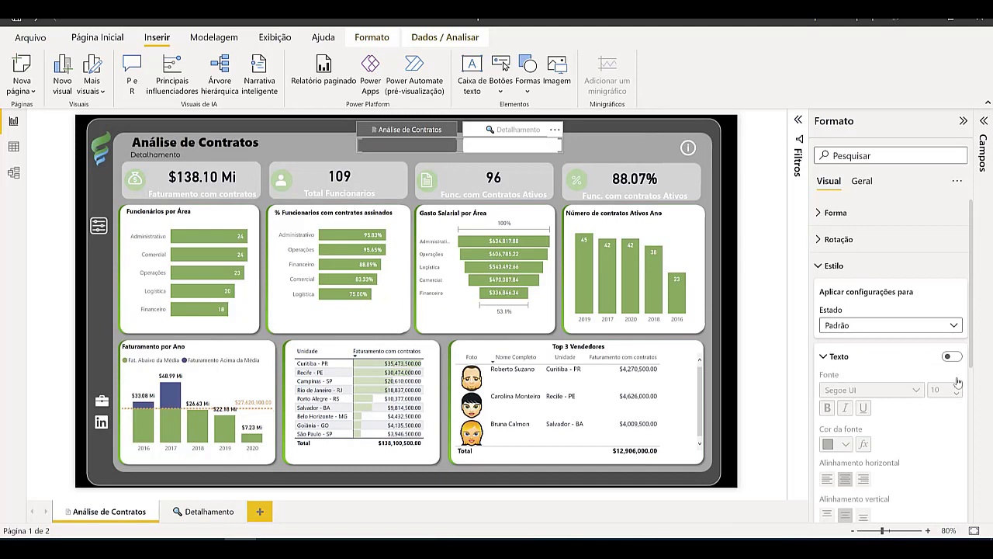
pyautogui.click(854, 357)
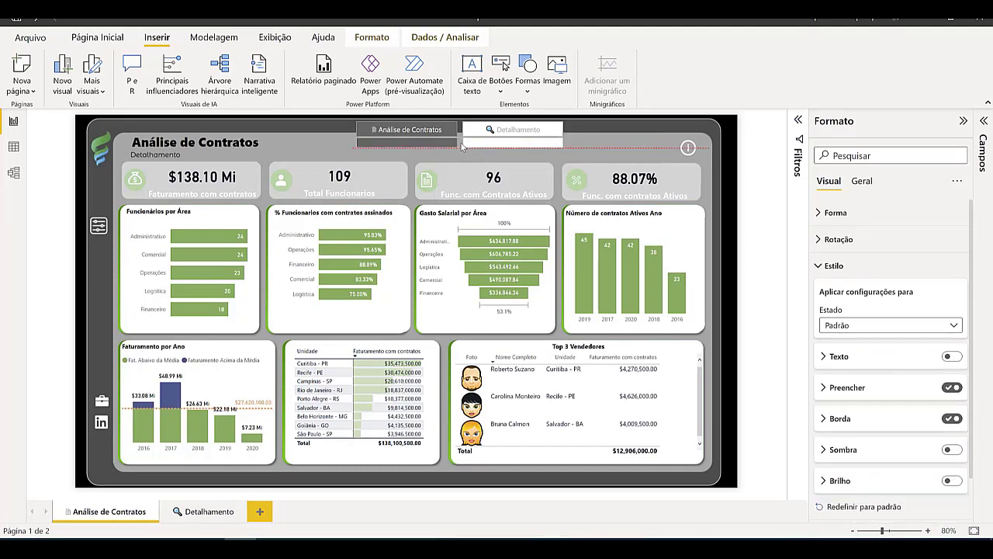
# Reduce the duplicated navigator to a thin strip and move it up against the lower edge of the original.
pyautogui.moveTo(465, 143); pyautogui.dragTo(466, 146)
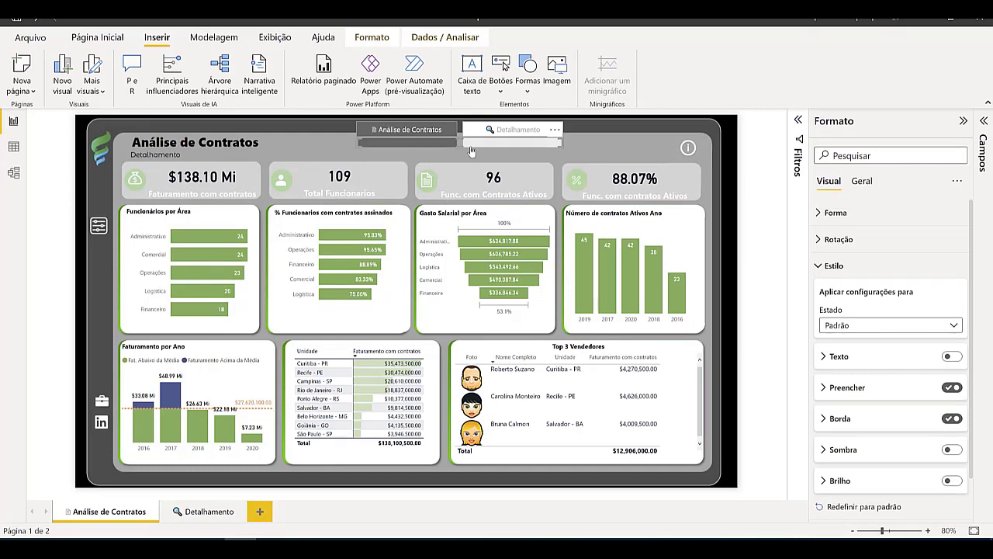
pyautogui.press('Up')
pyautogui.press('Up')
pyautogui.click(583, 137)
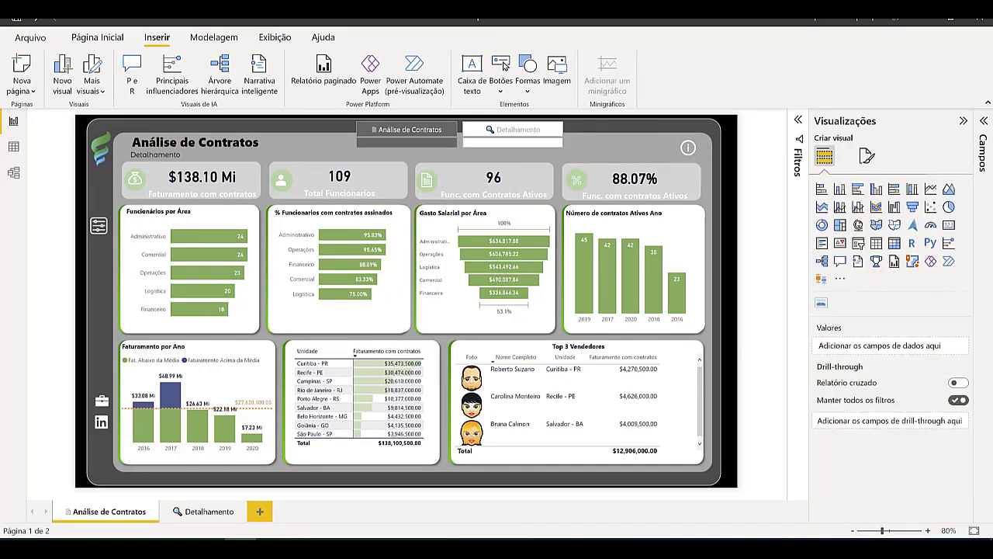
# Set the border colour of the thin strip navigator's Padrão state to yellow.
pyautogui.click(513, 141)
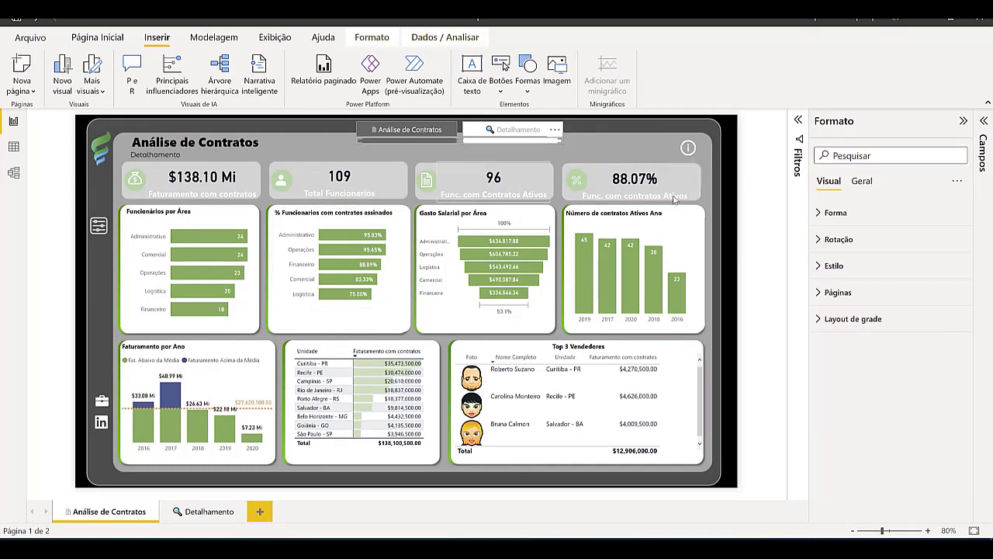
pyautogui.click(860, 266)
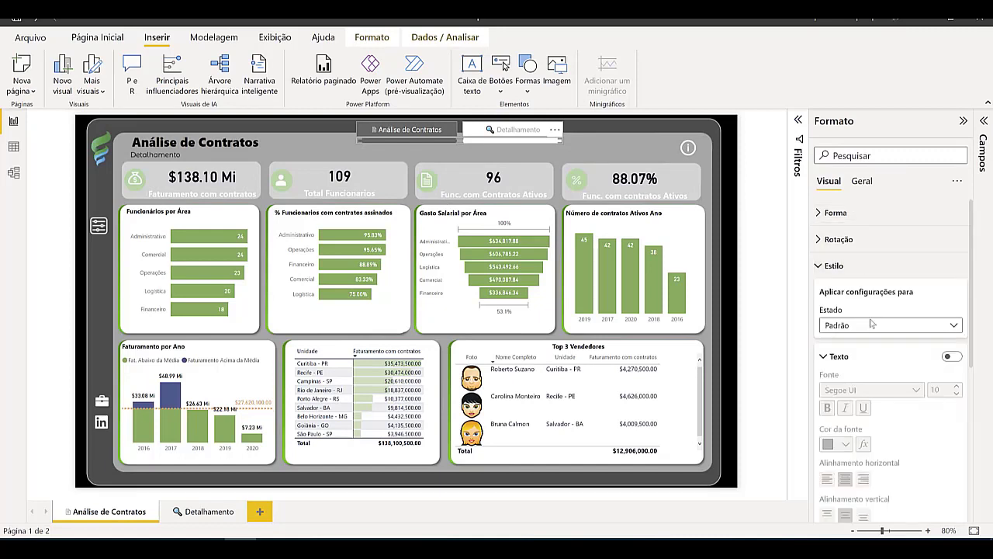
pyautogui.scroll(-5, 869, 349)
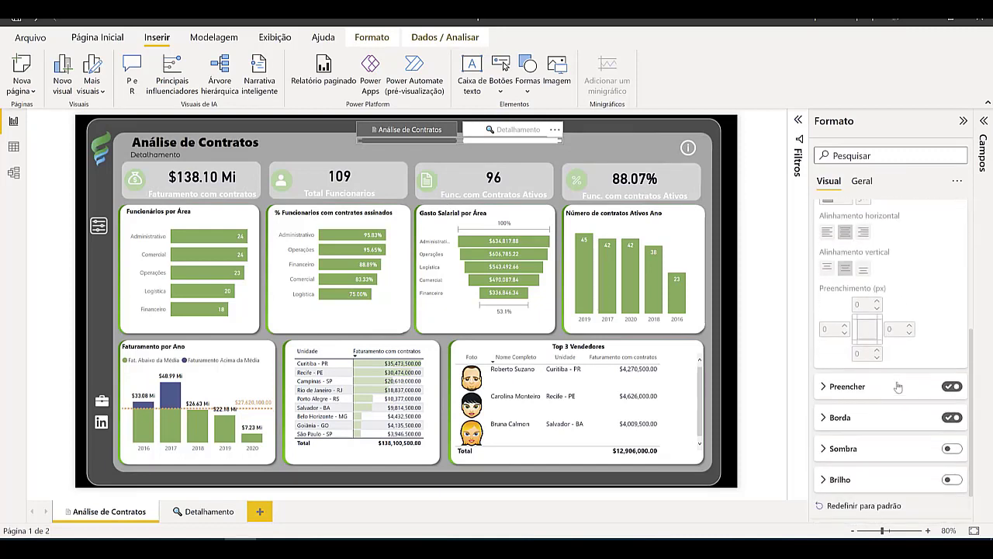
pyautogui.click(859, 344)
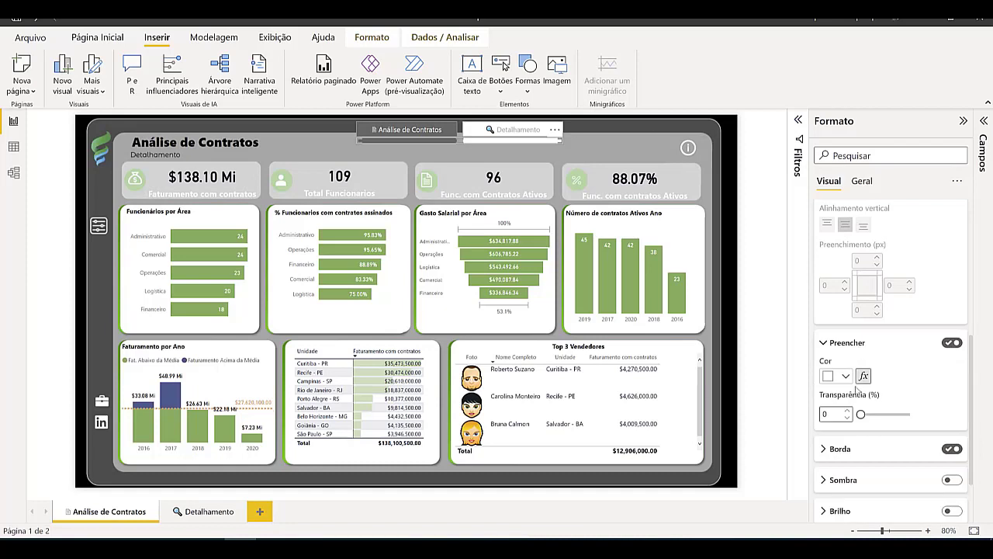
pyautogui.scroll(-1, 853, 365)
pyautogui.click(849, 371)
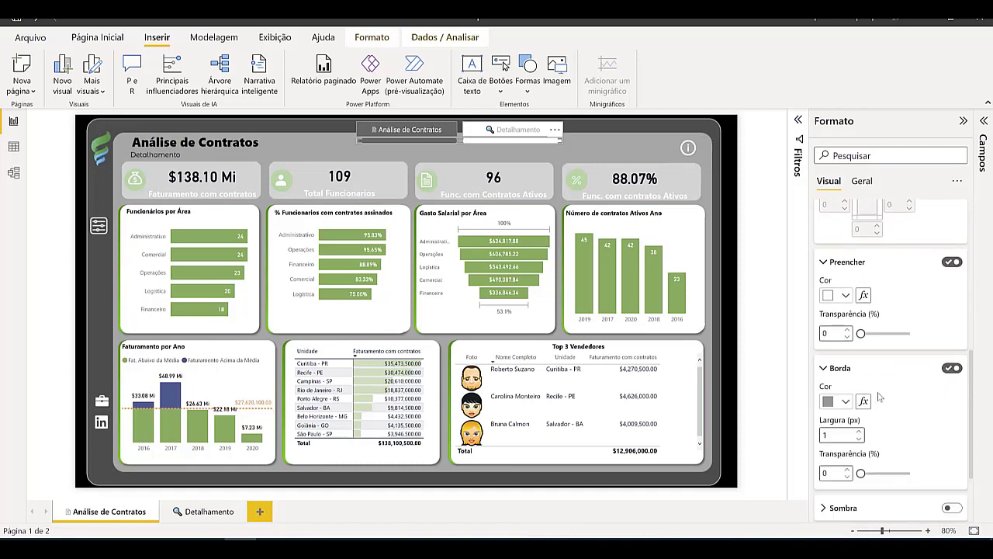
pyautogui.click(846, 402)
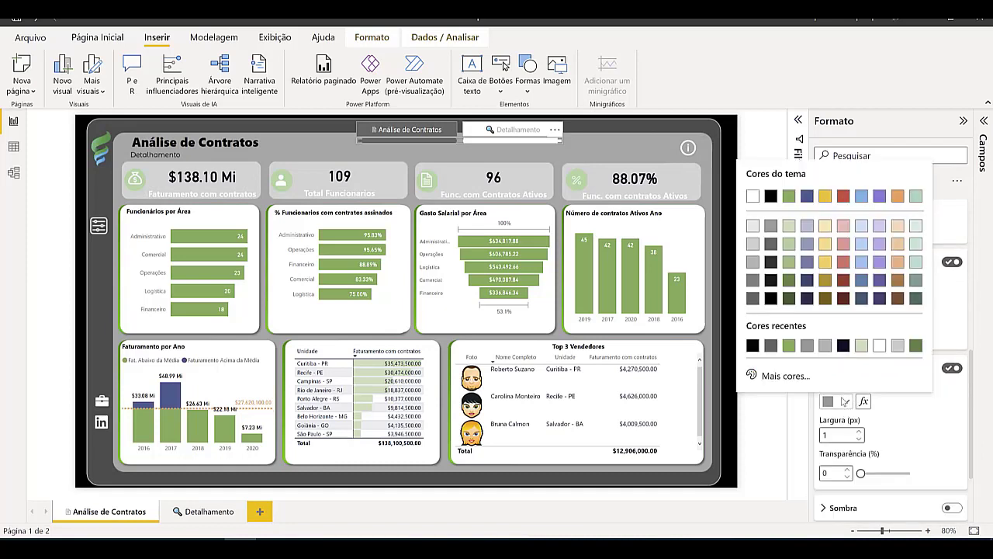
pyautogui.click(829, 269)
# Examine the border settings of the thin strip navigator's Selecionado state.
pyautogui.scroll(6, 869, 290)
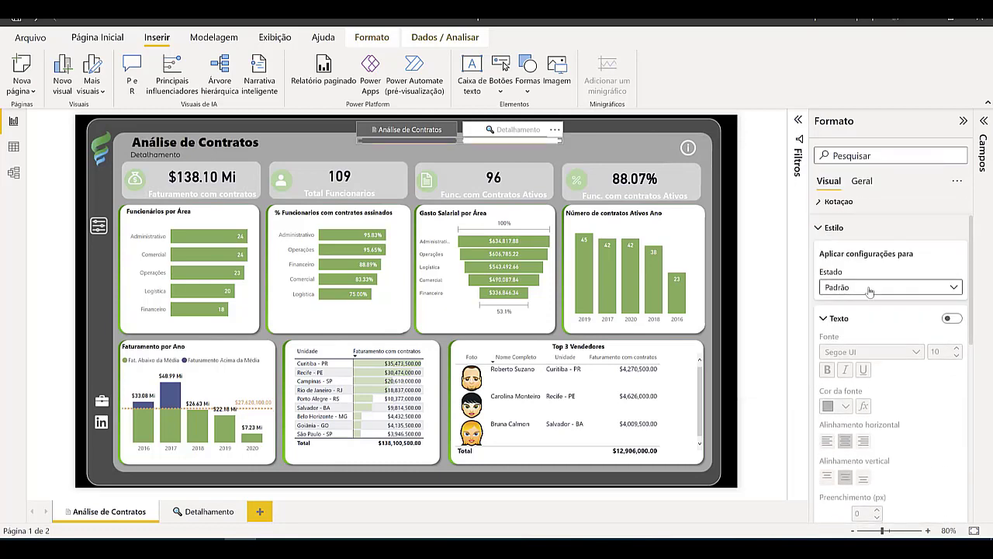
pyautogui.click(869, 292)
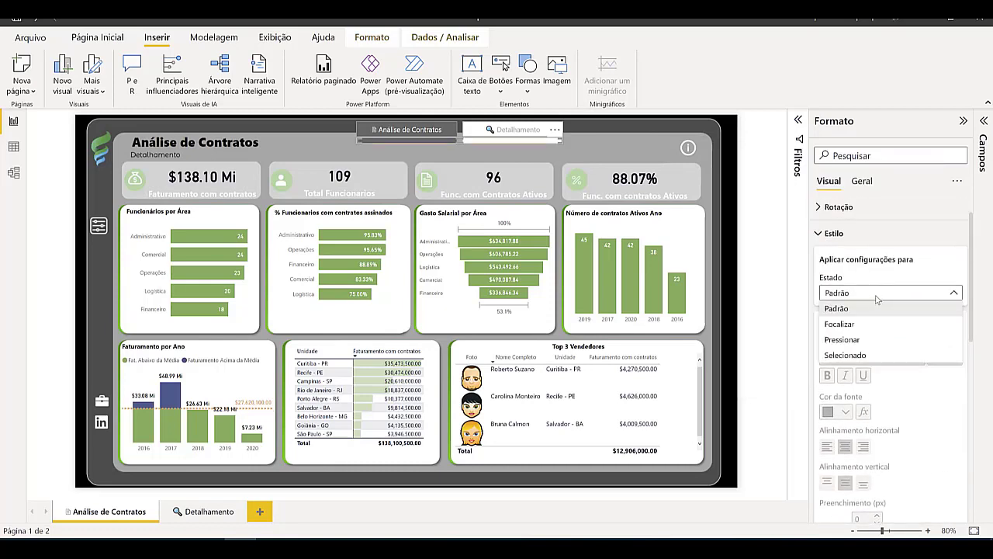
pyautogui.click(859, 353)
pyautogui.scroll(-6, 869, 372)
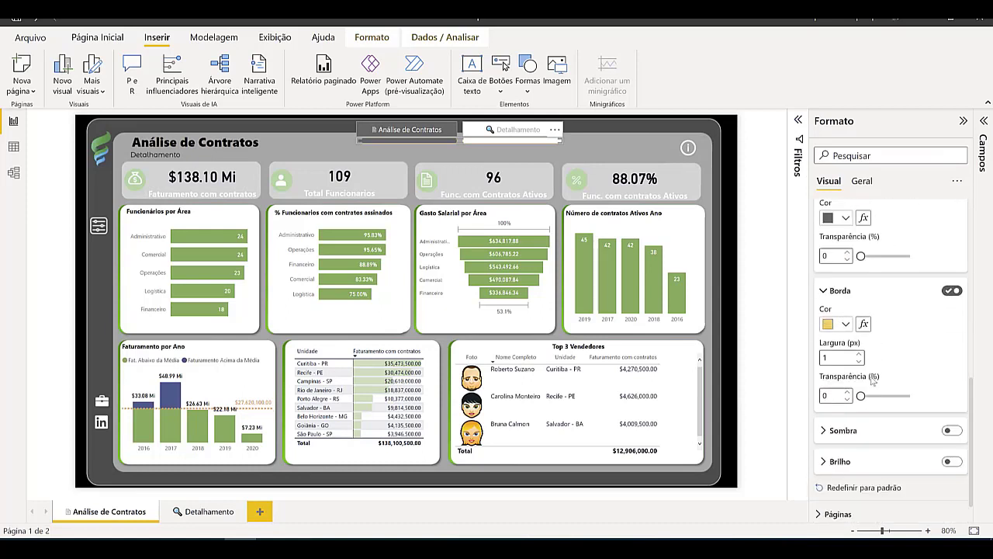
pyautogui.scroll(-1, 873, 380)
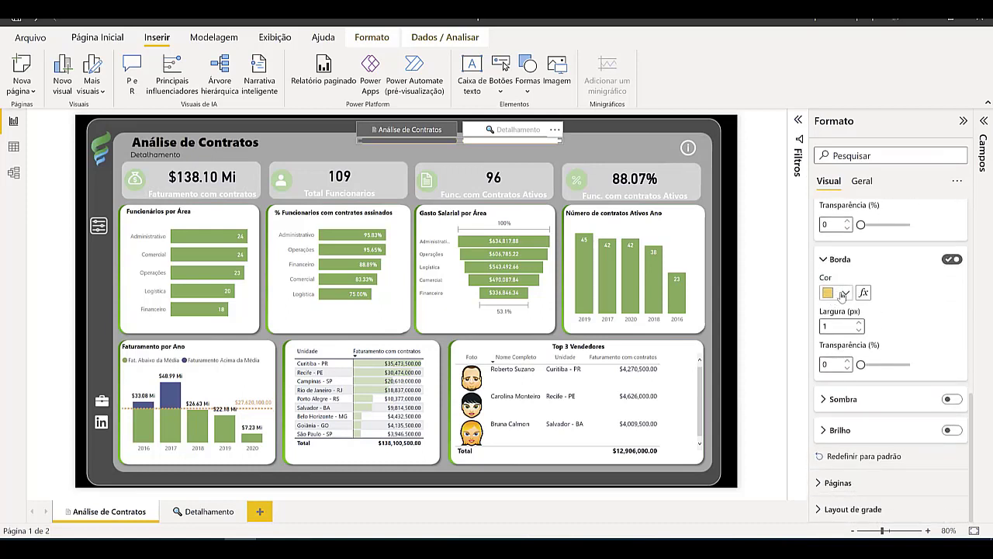
pyautogui.click(637, 152)
# Turn off the border of the thin strip navigator in the Padrão state.
pyautogui.click(448, 145)
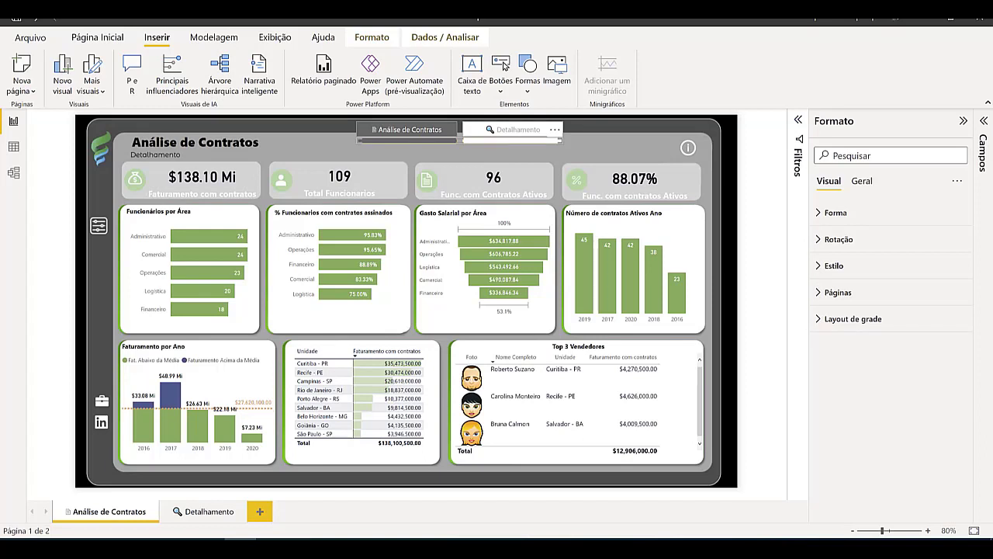
pyautogui.click(835, 265)
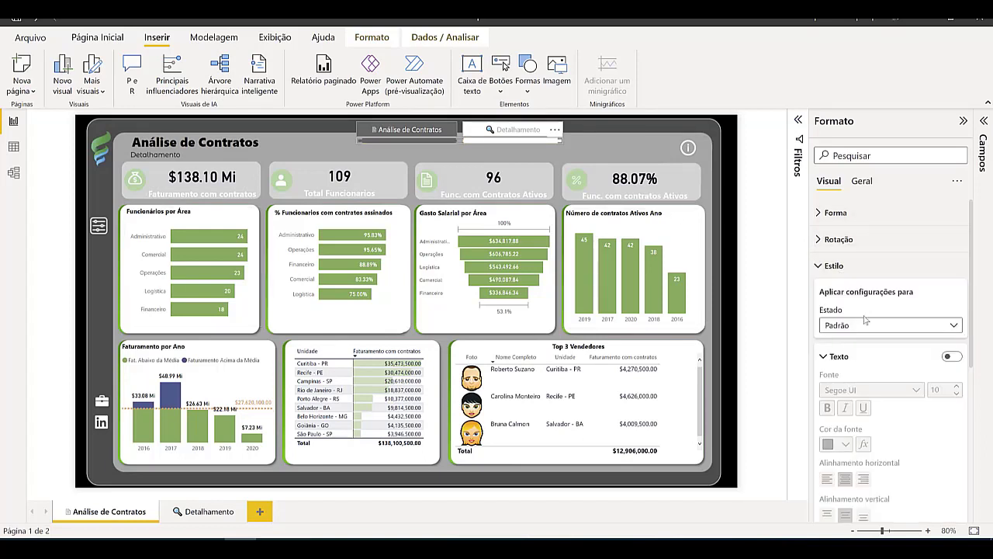
pyautogui.click(853, 357)
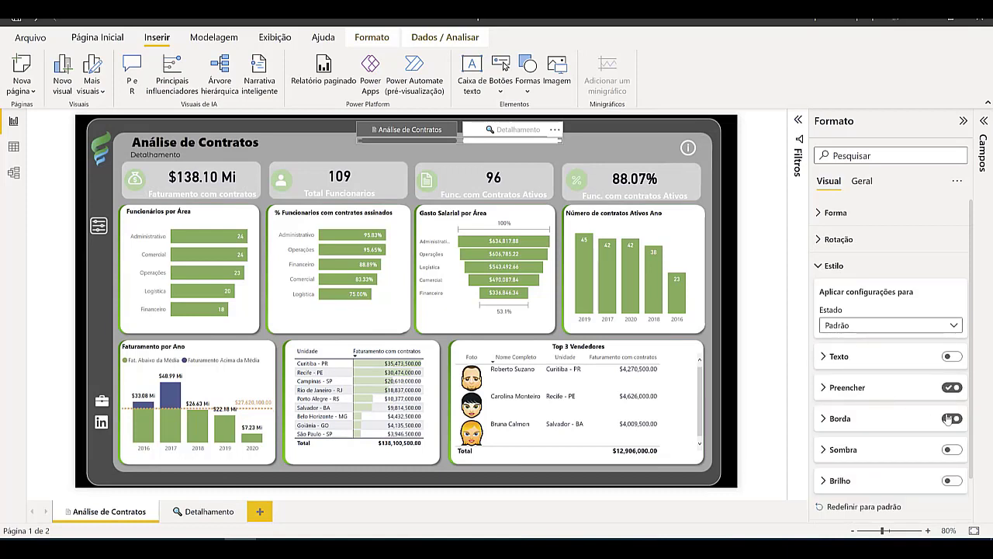
# Set the thin strip navigator's Padrão fill to light grey with 11% transparency.
pyautogui.click(850, 390)
pyautogui.scroll(-3, 869, 421)
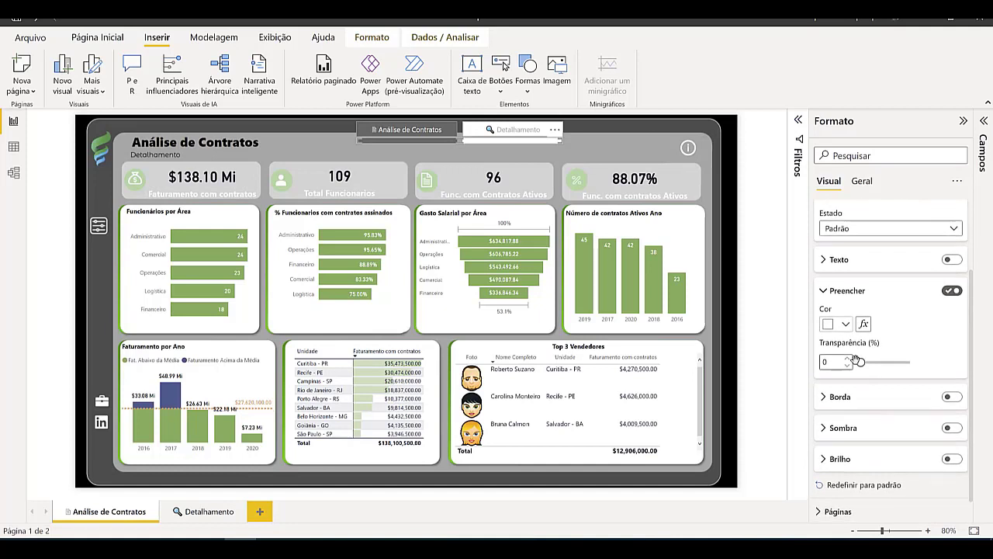
pyautogui.moveTo(862, 362); pyautogui.dragTo(868, 362)
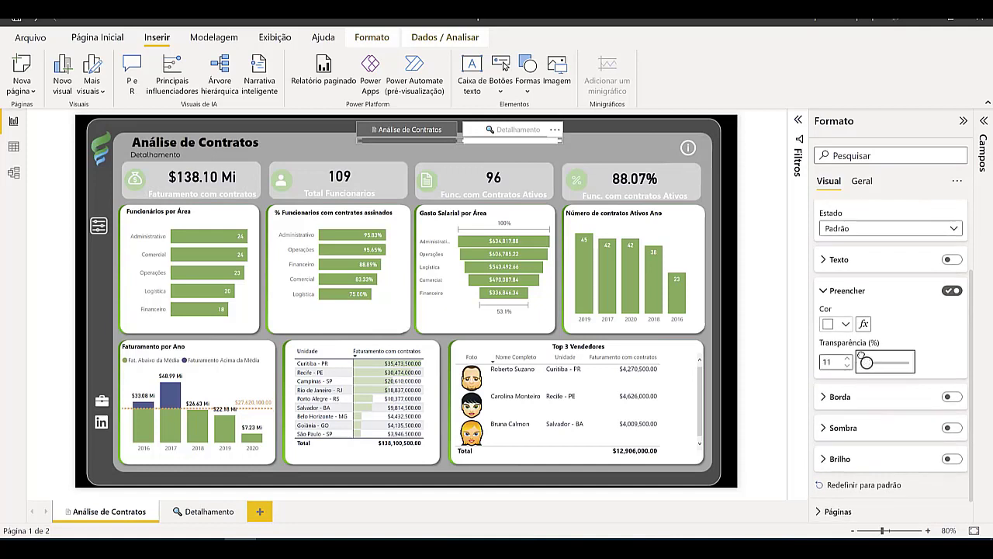
pyautogui.click(846, 323)
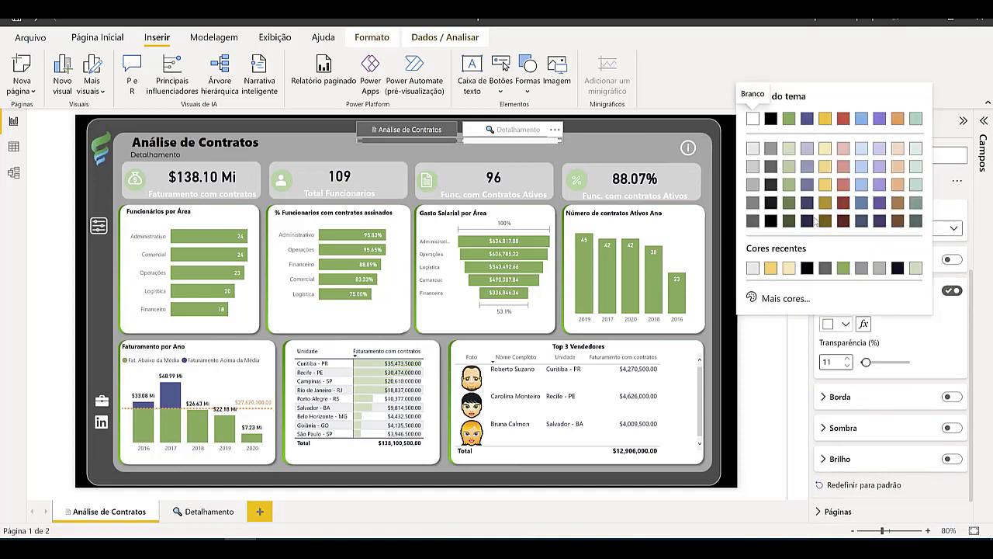
pyautogui.click(757, 166)
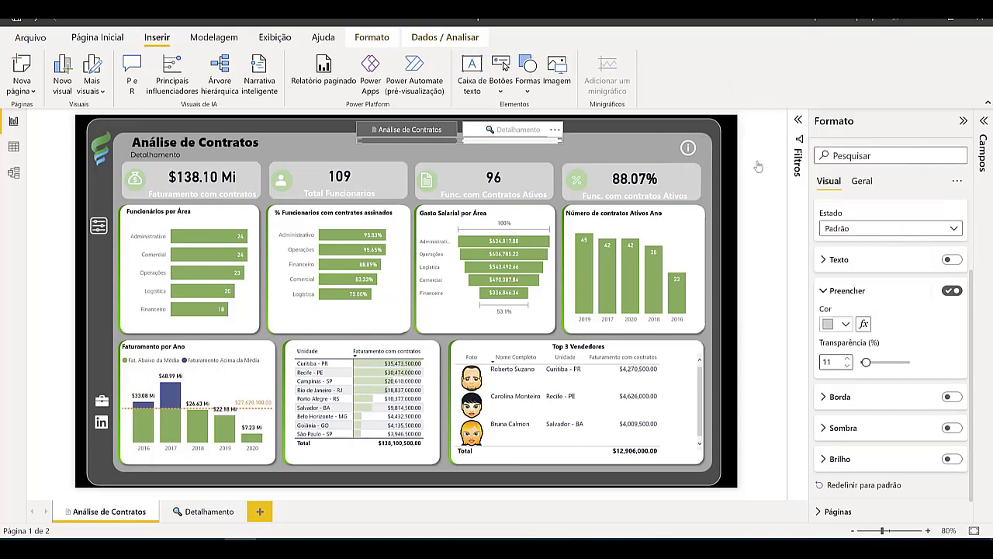
# Set the thin strip navigator's Selecionado fill to dark green with 4% transparency.
pyautogui.click(872, 232)
pyautogui.click(847, 292)
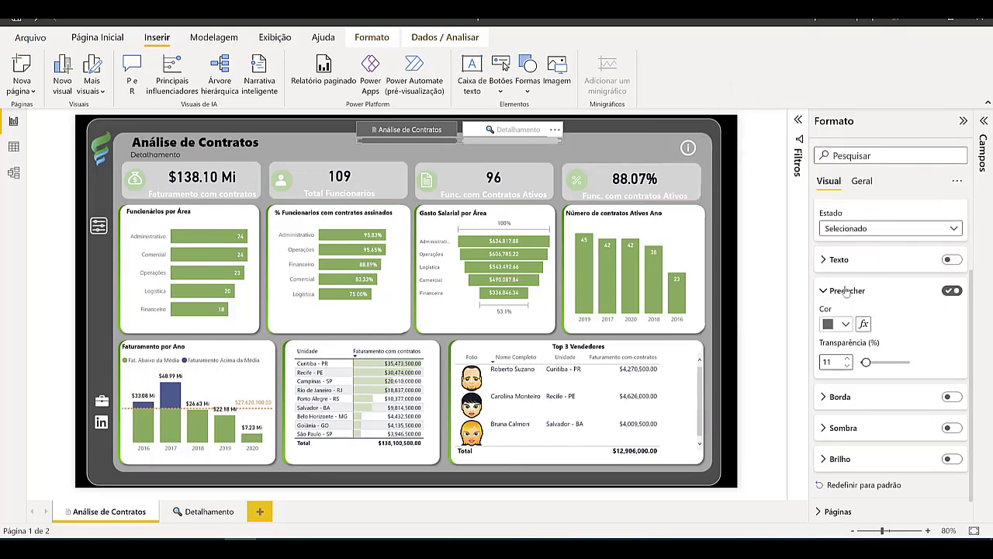
pyautogui.click(847, 326)
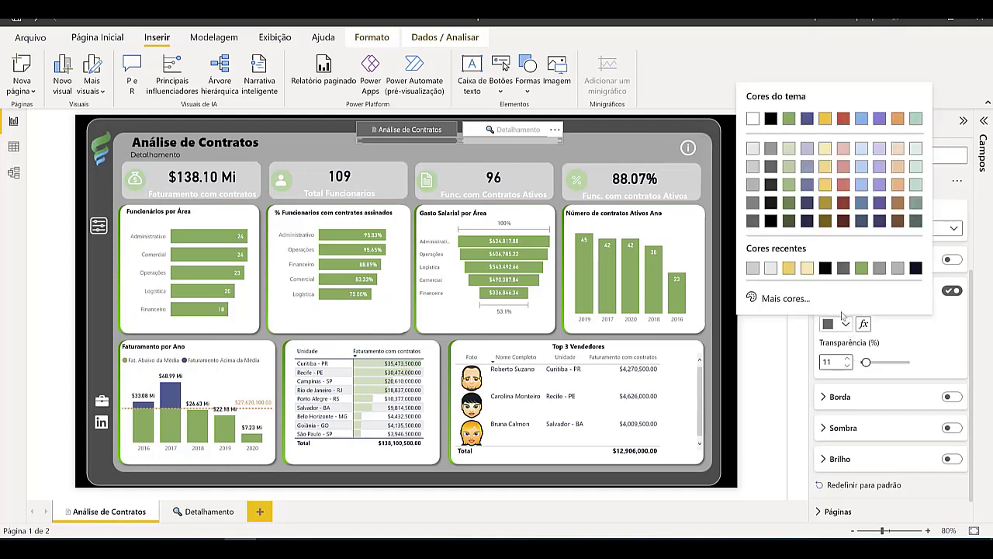
pyautogui.click(790, 190)
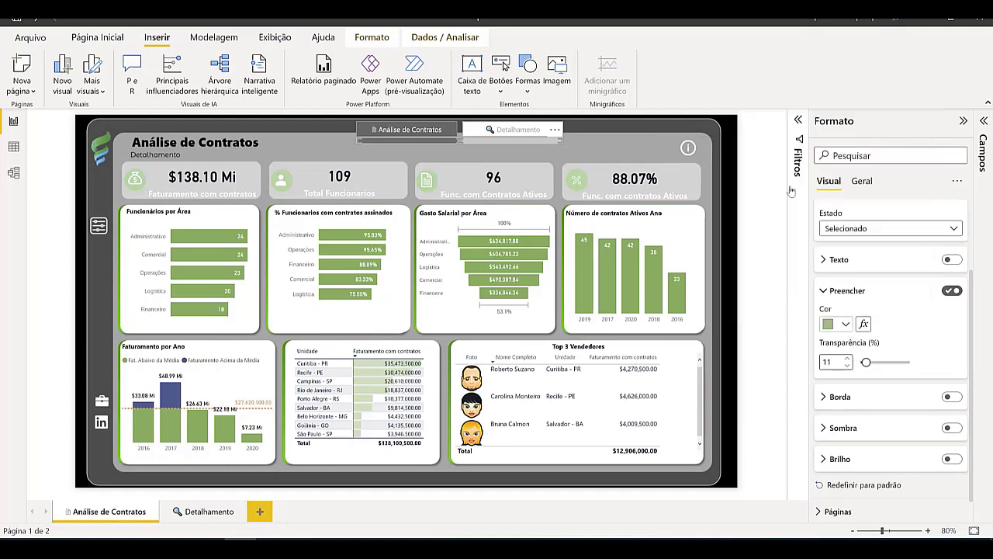
pyautogui.click(846, 325)
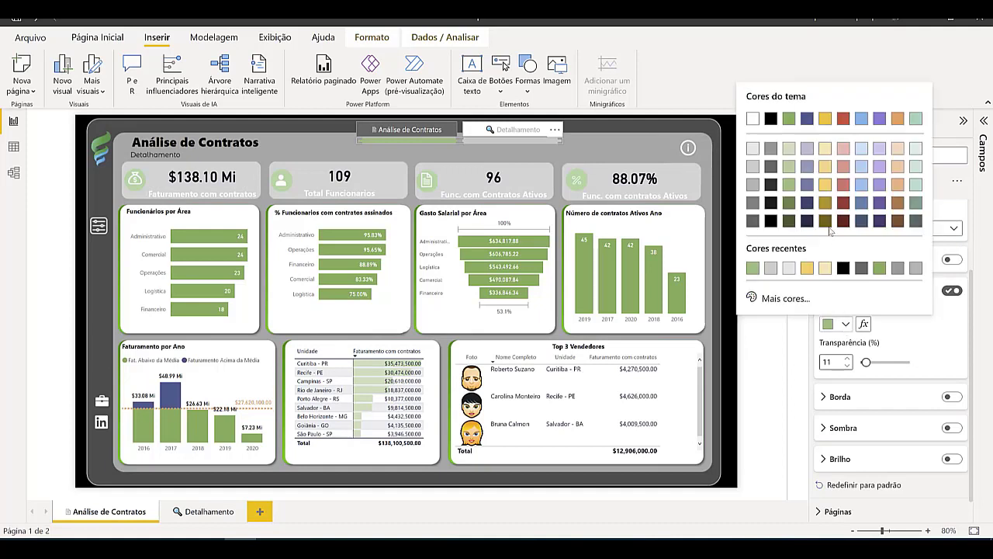
pyautogui.click(790, 222)
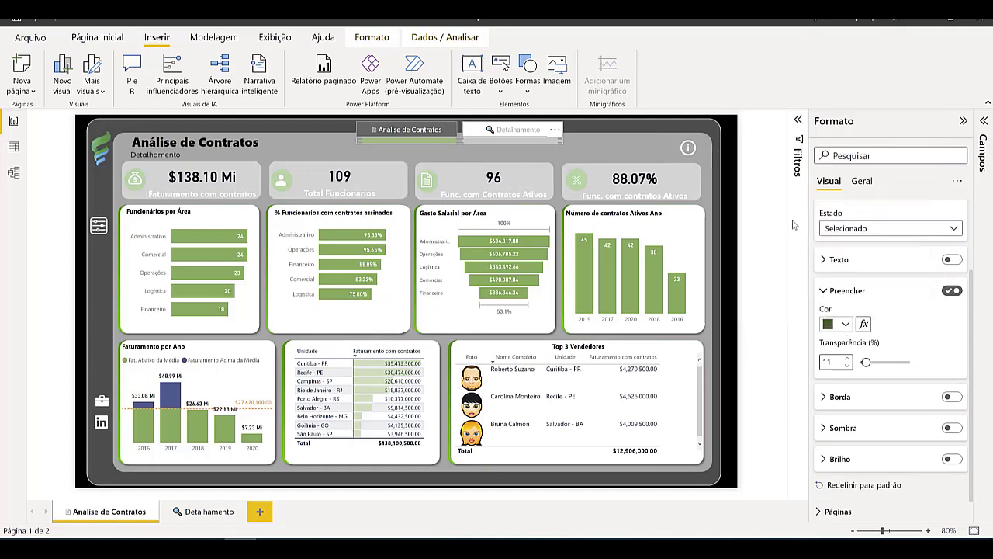
pyautogui.moveTo(866, 362); pyautogui.dragTo(864, 363)
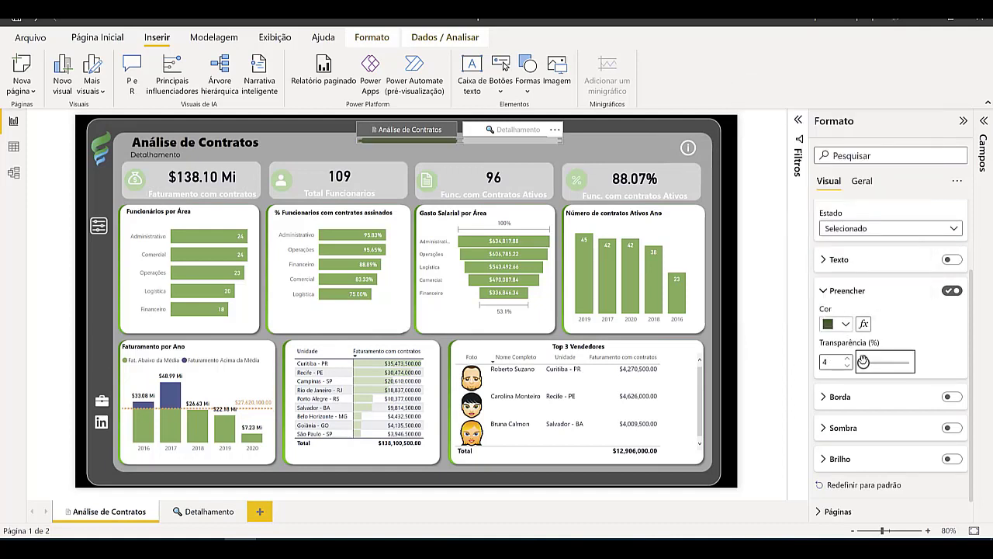
pyautogui.click(608, 142)
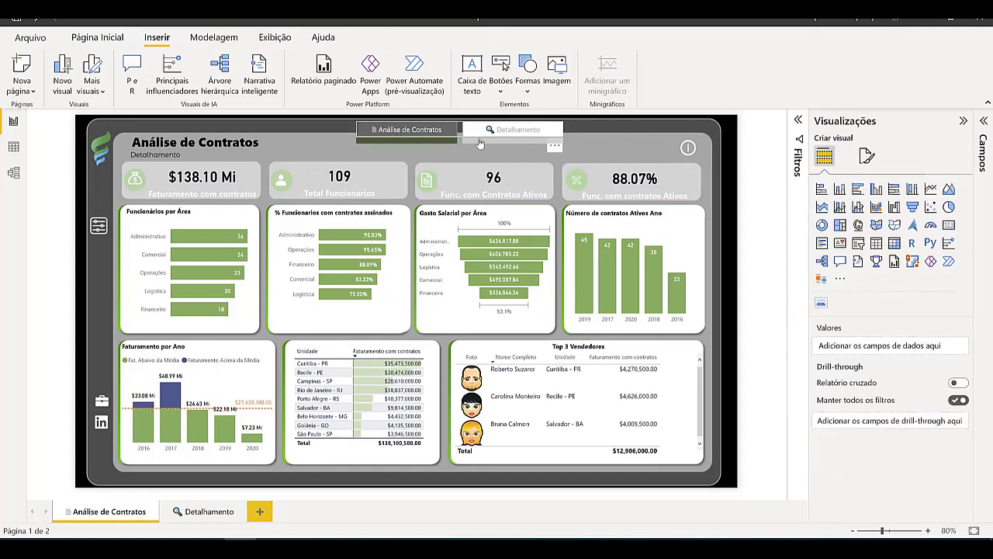
# Copy both page navigators onto the Detalhamento page and use the pasted navigator to return to Análise de Contratos.
pyautogui.click(546, 144)
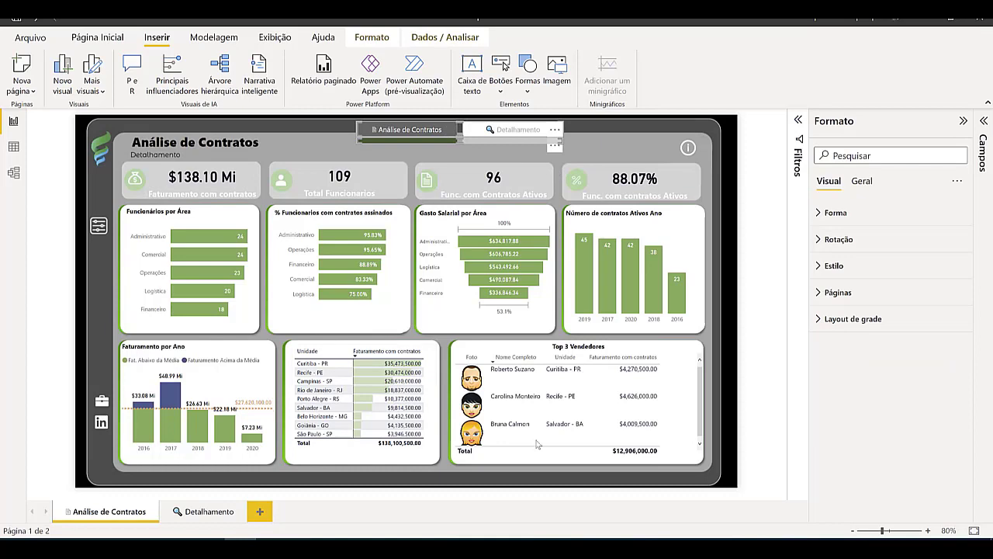
pyautogui.click(212, 517)
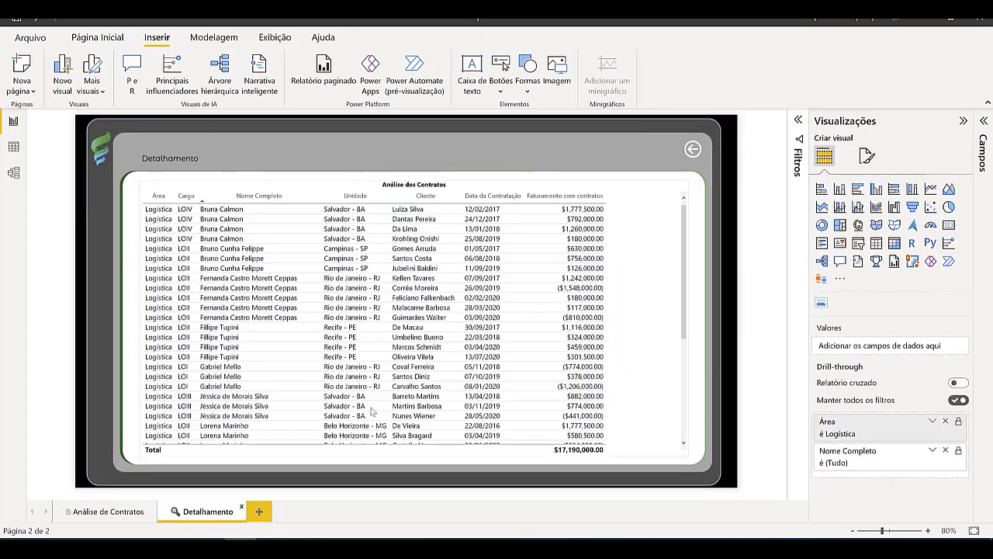
pyautogui.hotkey('ctrl', 'v')
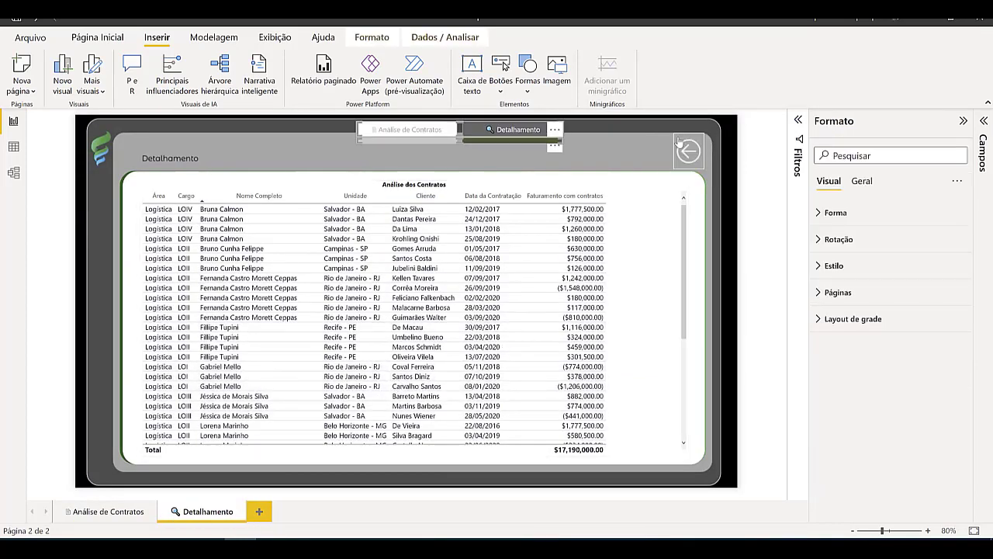
pyautogui.click(622, 124)
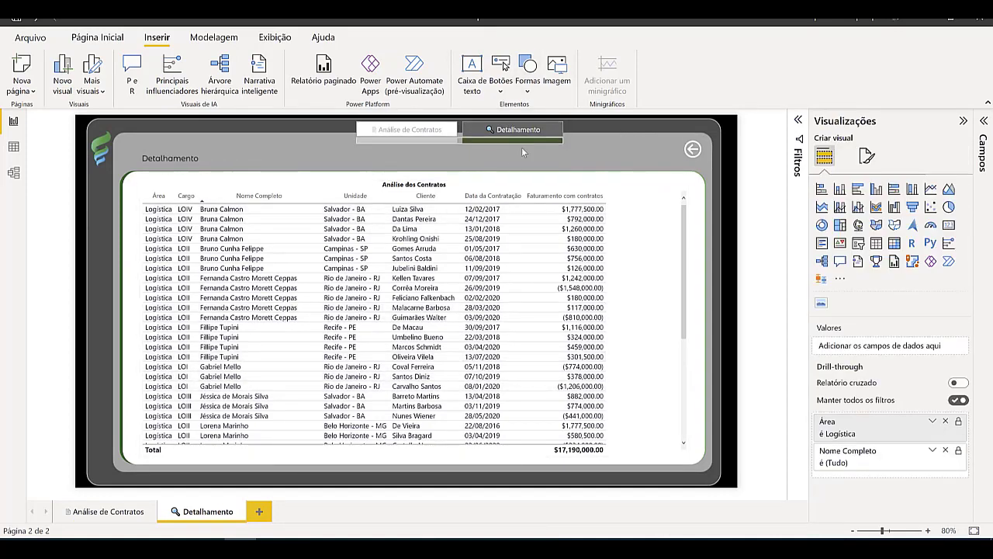
pyautogui.keyDown('ctrl'); pyautogui.click(402, 131); pyautogui.keyUp('ctrl')
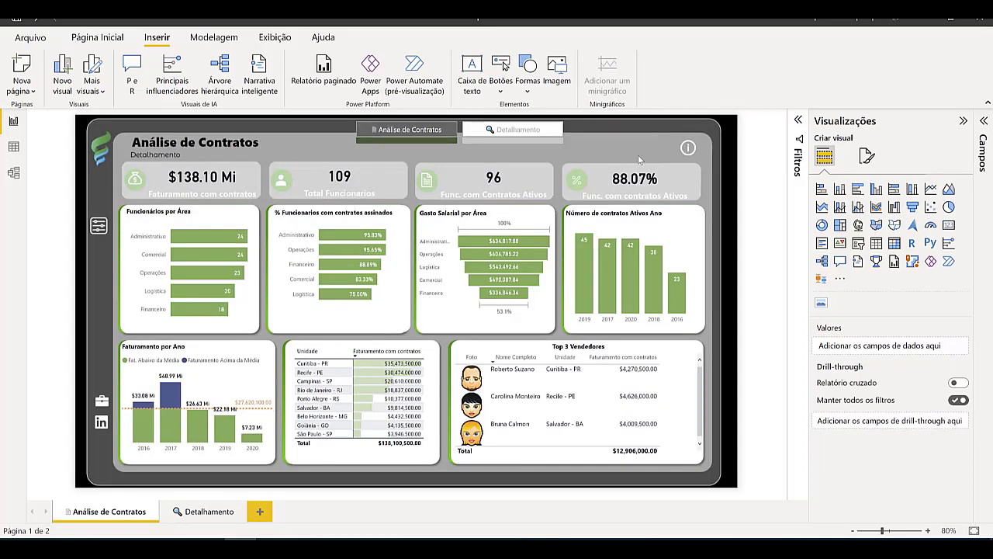
# Examine the main page navigator's text and fill style settings for the Selecionado and Focalizar states.
pyautogui.click(460, 126)
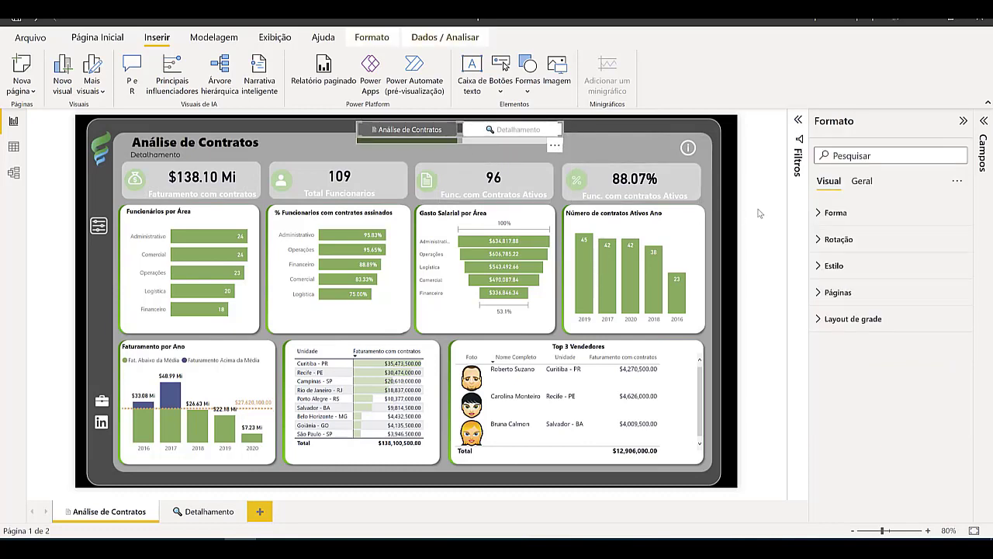
pyautogui.click(835, 266)
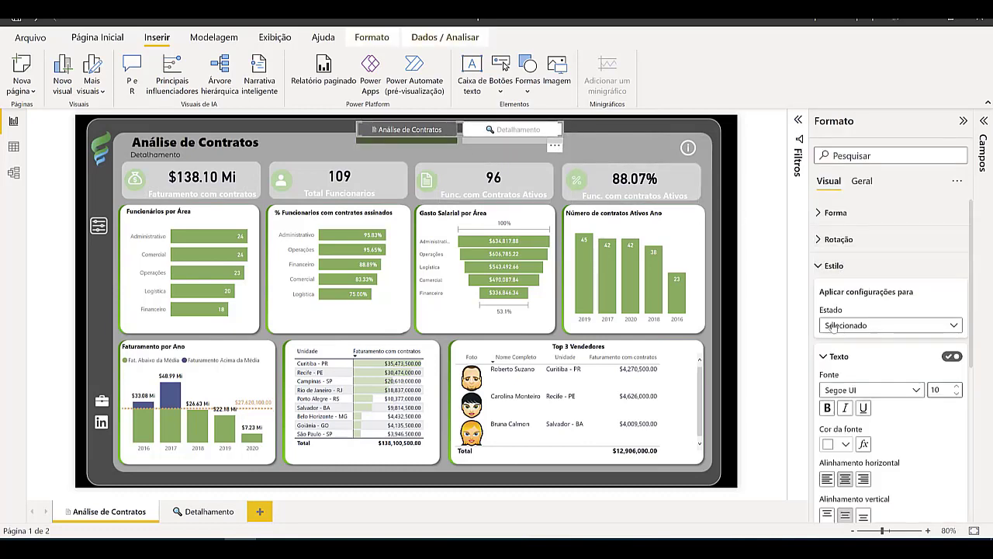
pyautogui.scroll(-5, 897, 373)
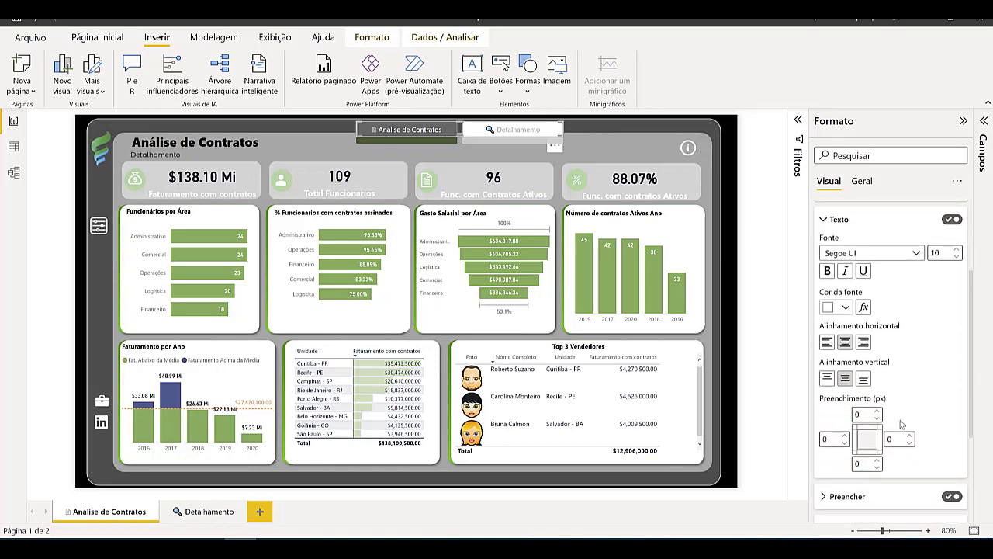
pyautogui.click(848, 391)
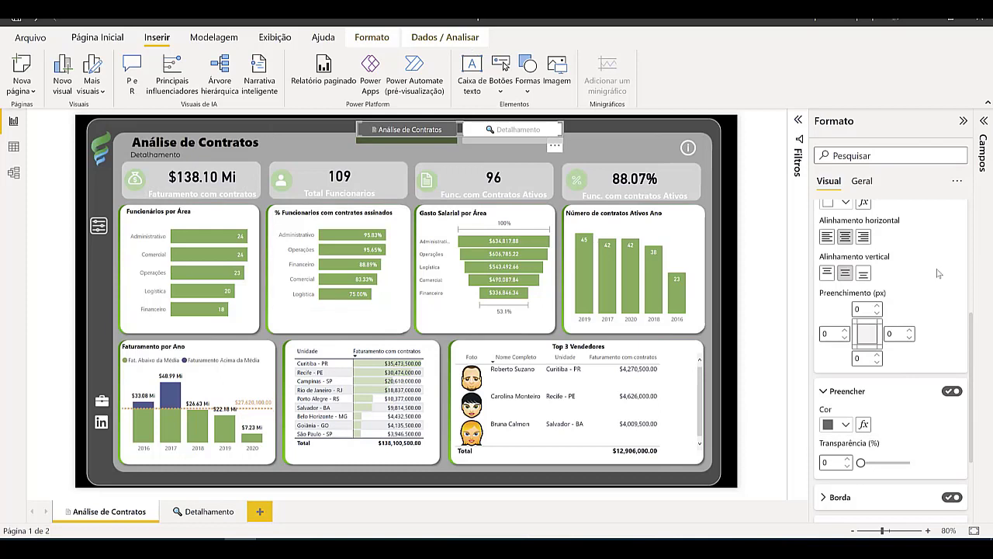
pyautogui.scroll(2, 942, 274)
pyautogui.scroll(3, 946, 273)
pyautogui.click(860, 277)
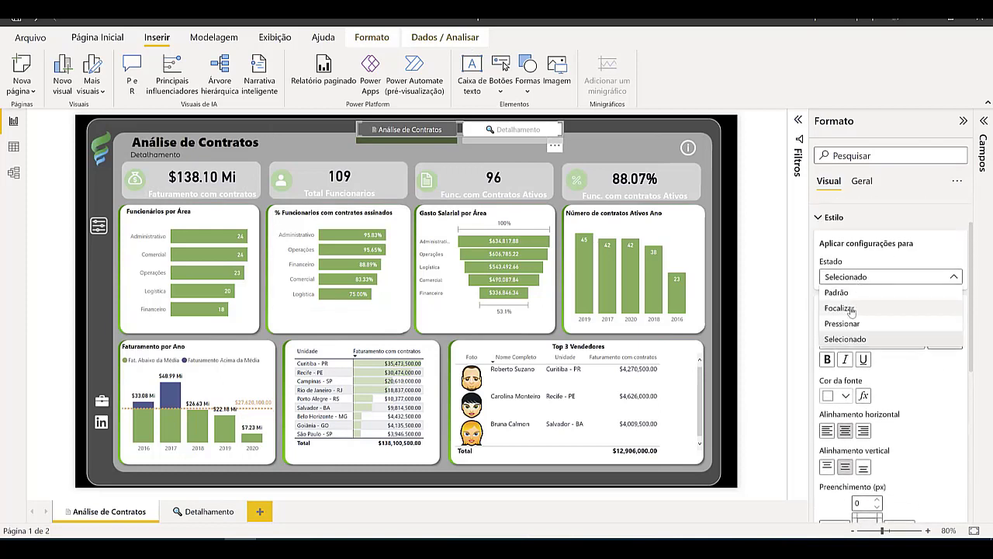
pyautogui.click(866, 309)
pyautogui.scroll(-1, 869, 347)
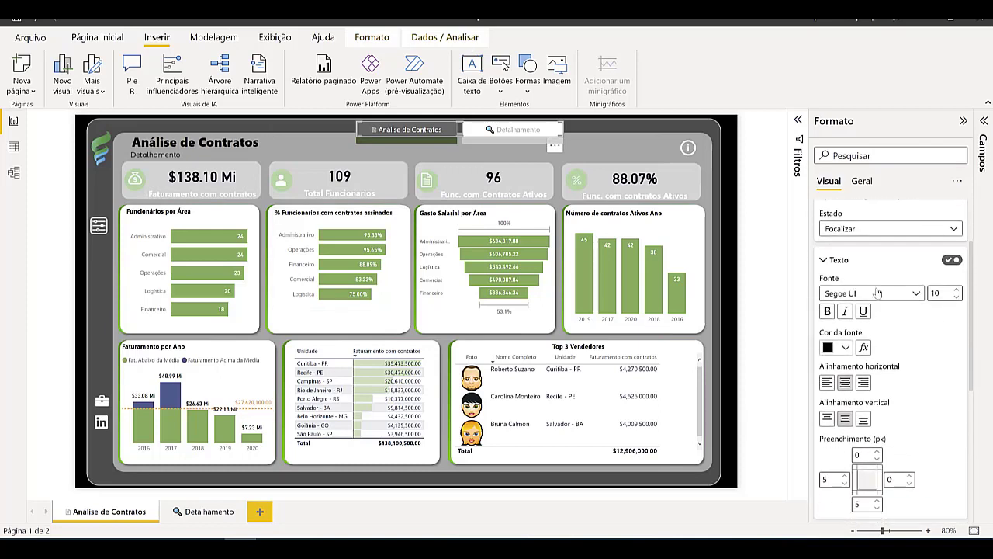
pyautogui.scroll(-6, 863, 353)
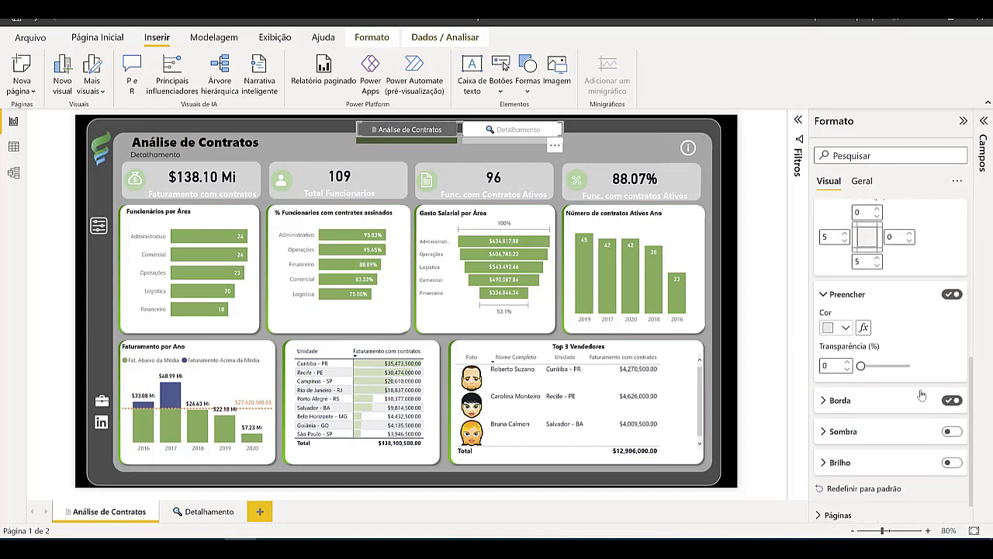
pyautogui.click(541, 124)
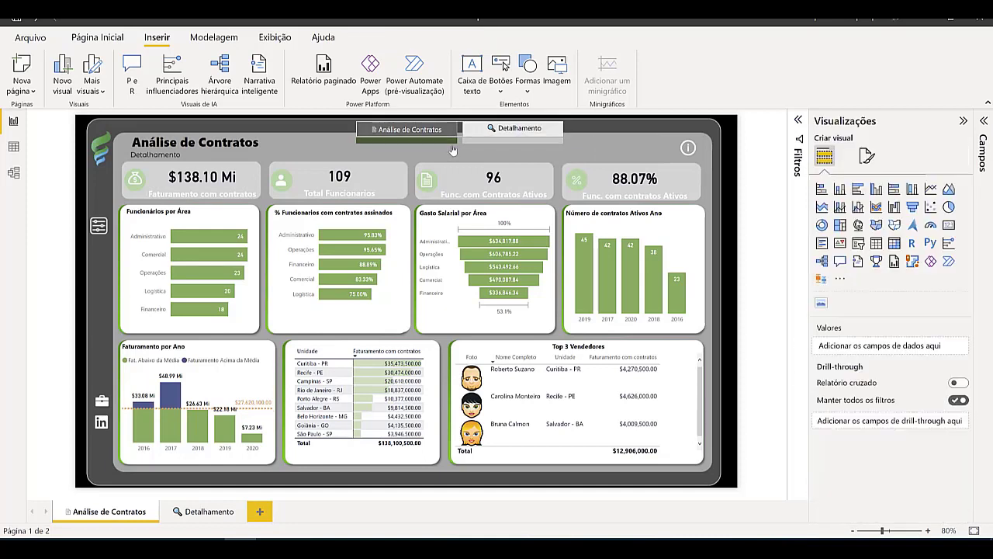
# Examine the height and width properties of the thin strip navigator.
pyautogui.click(548, 142)
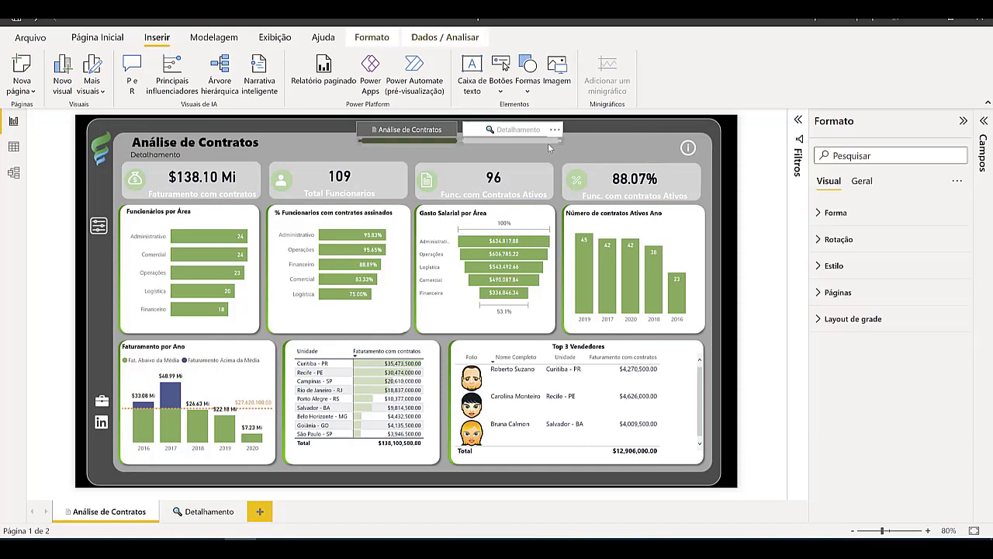
pyautogui.click(874, 187)
pyautogui.click(846, 211)
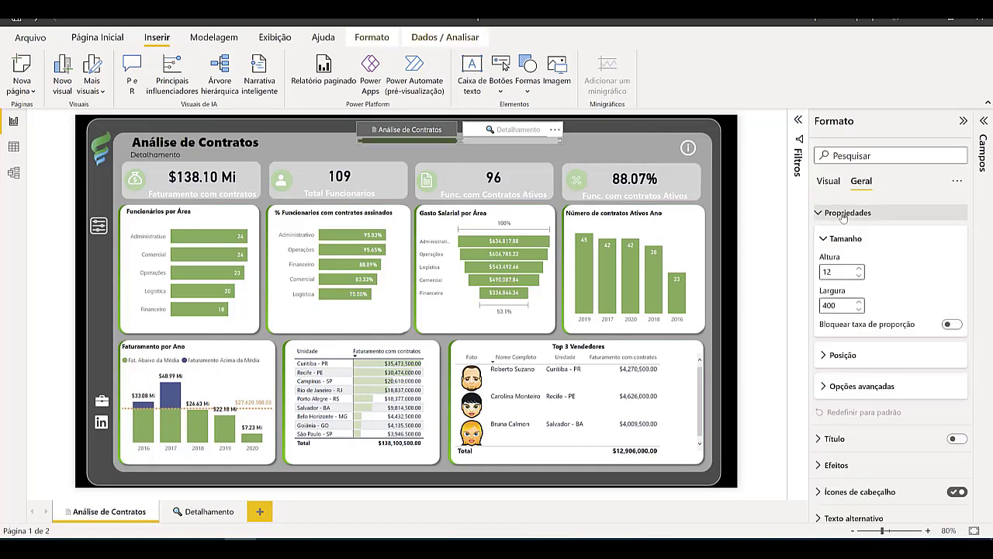
pyautogui.click(597, 144)
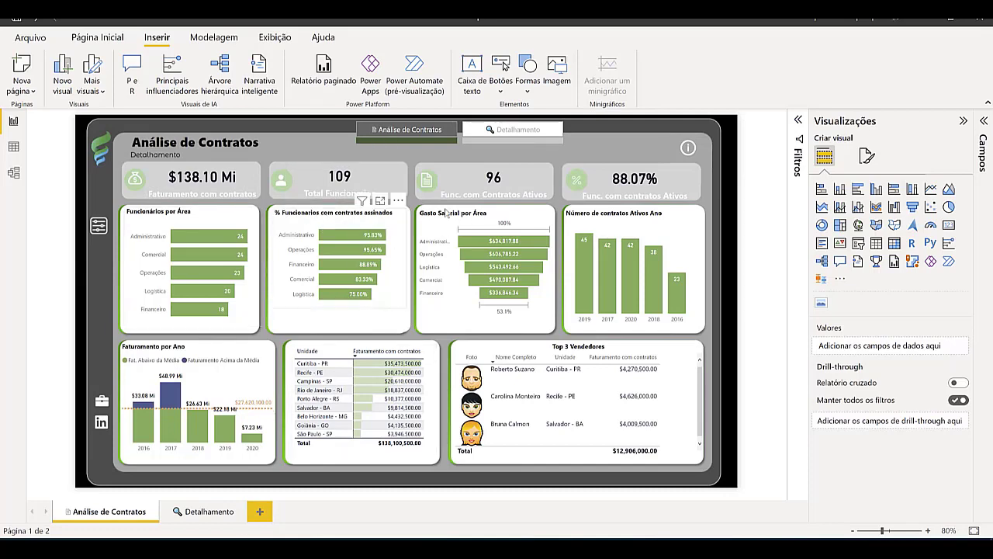
# View the Detalhamento page, return to Análise de Contratos, and check the drill-through options for Administrativo in the % Funcionarios com contratos assinados chart.
pyautogui.click(206, 512)
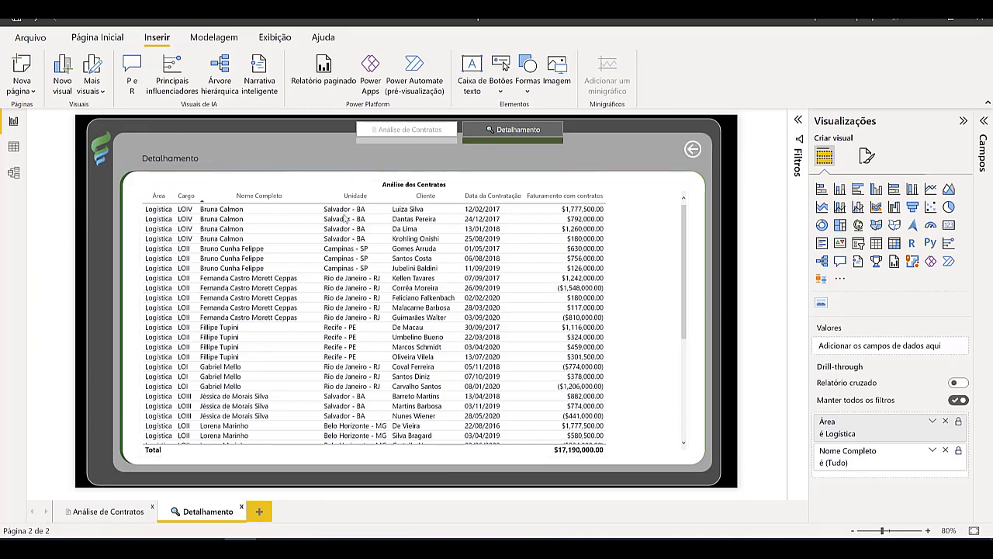
pyautogui.click(109, 512)
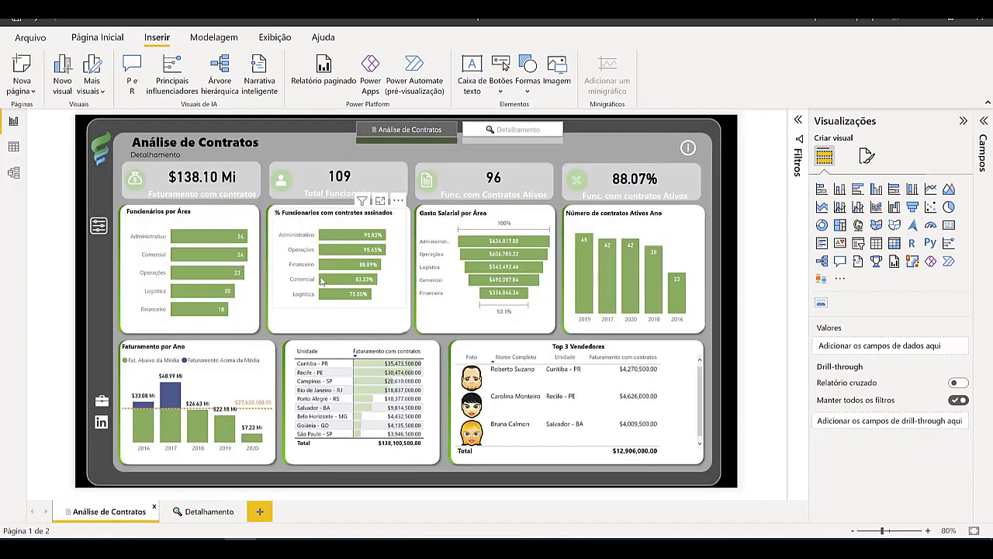
pyautogui.rightClick(339, 239)
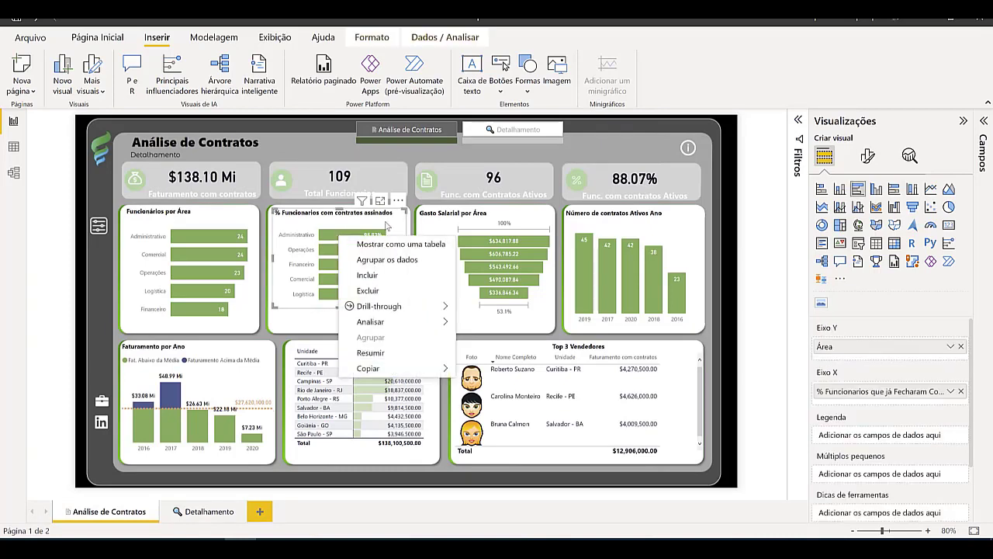
pyautogui.moveTo(388, 307)
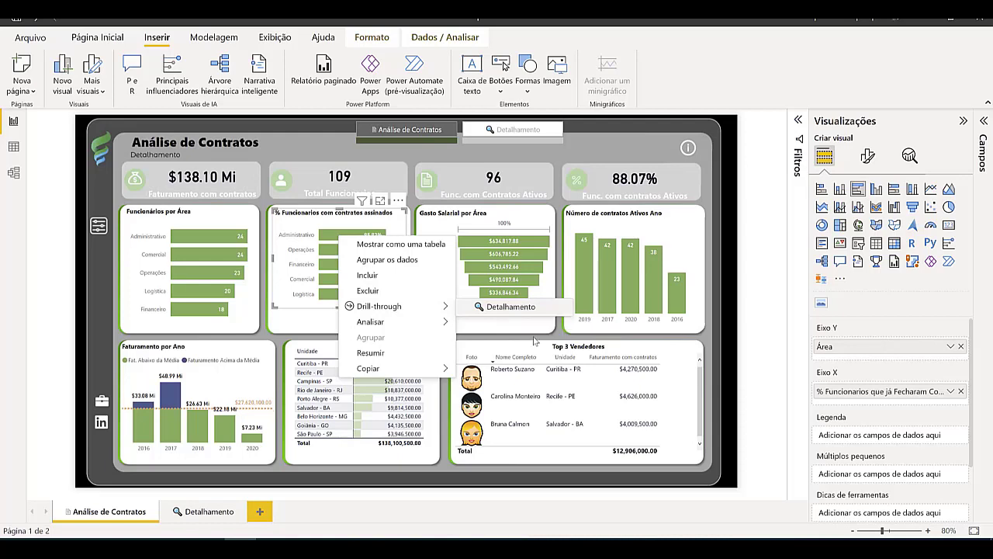
pyautogui.moveTo(447, 312)
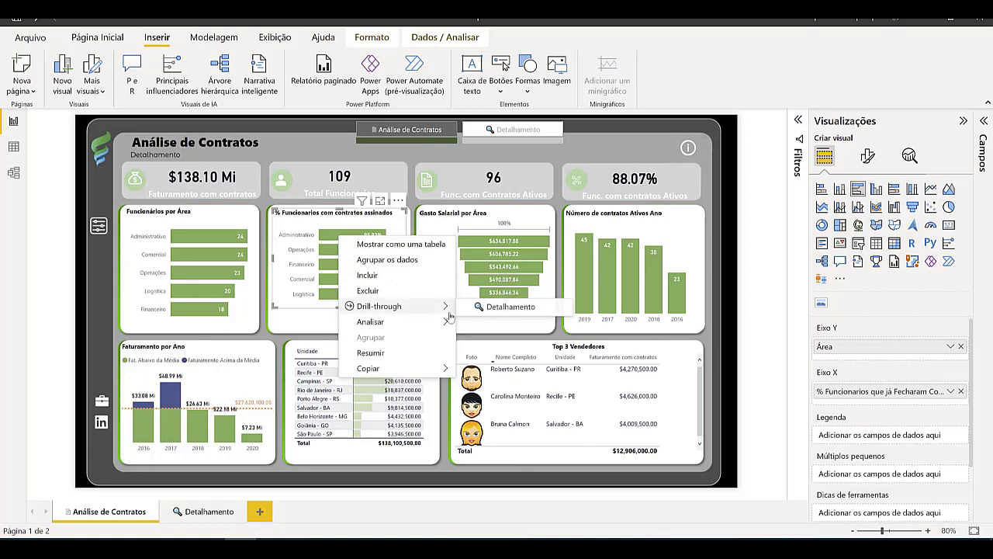
pyautogui.click(323, 322)
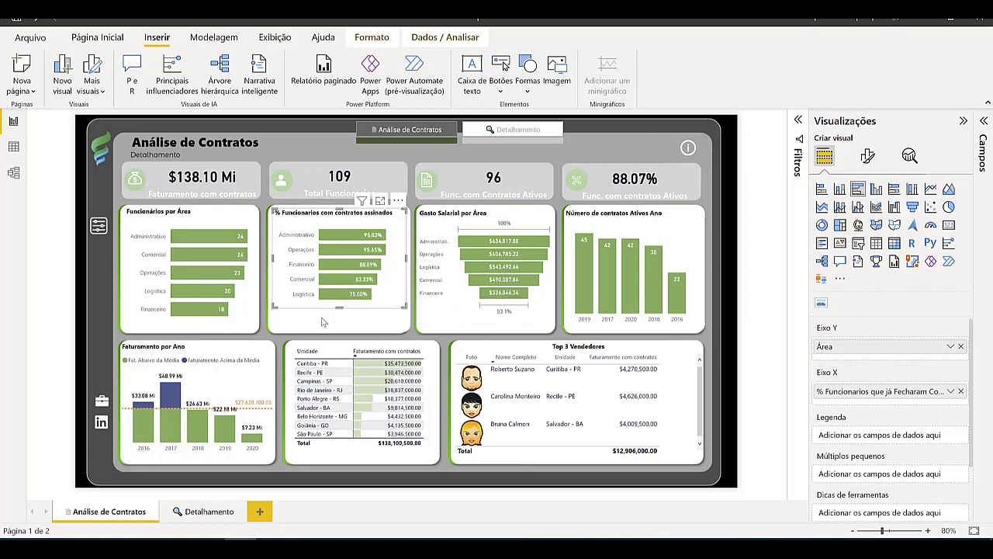
pyautogui.click(323, 322)
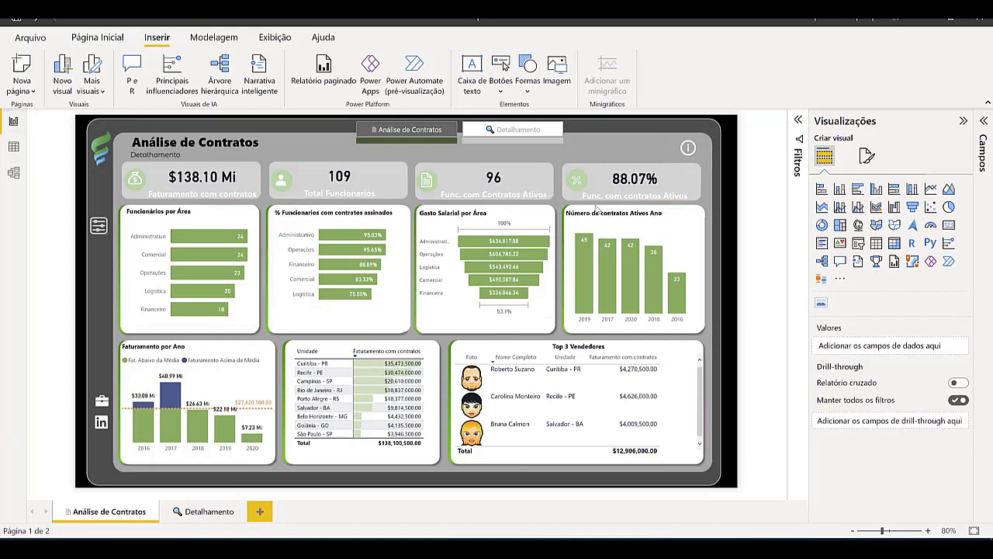
# Insert a blank button and place it below the bars of the % Funcionarios com contratos assinados chart.
pyautogui.click(499, 90)
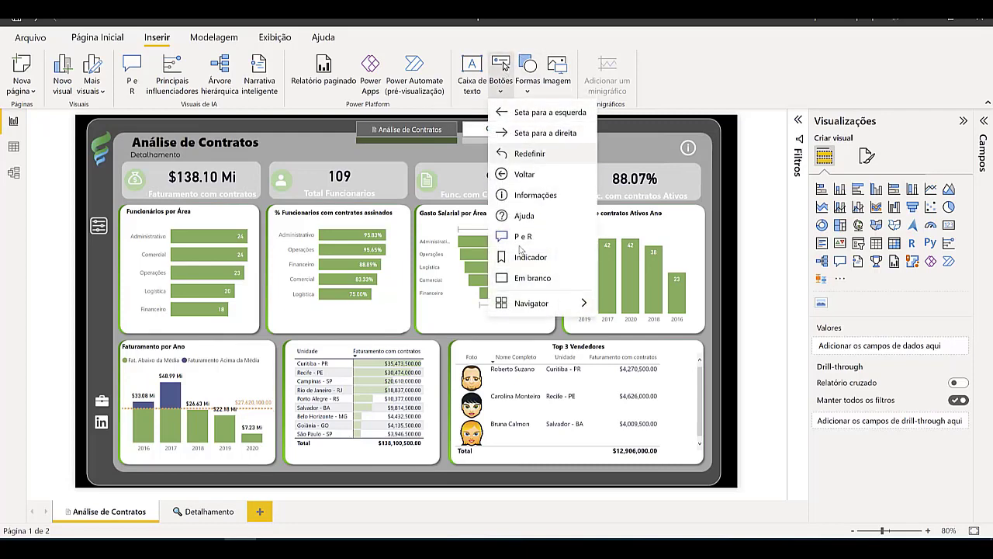
pyautogui.click(533, 277)
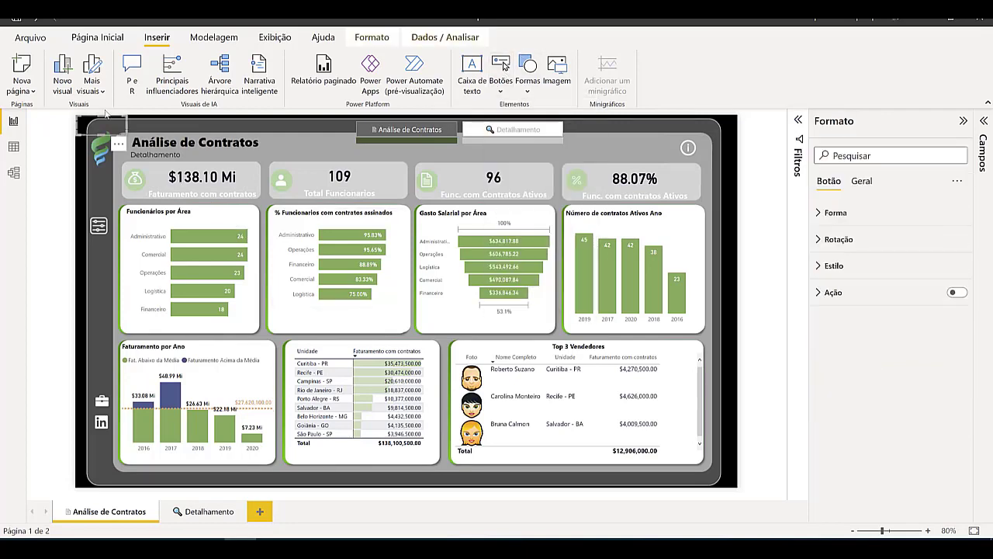
pyautogui.moveTo(87, 127); pyautogui.dragTo(395, 316)
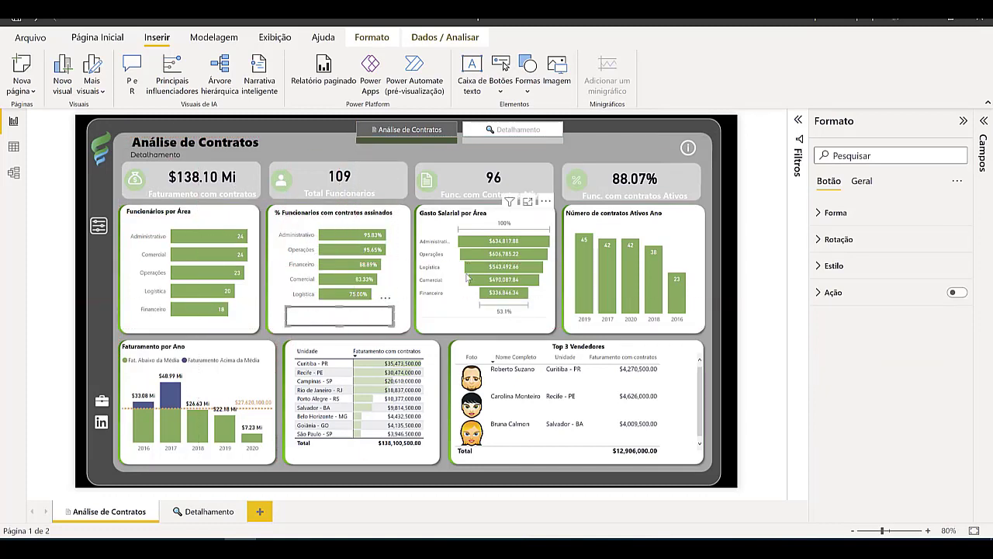
# Enable the blank button's action as Drill-through with Detalhamento as destination, then check its disabled-state tooltip.
pyautogui.click(956, 291)
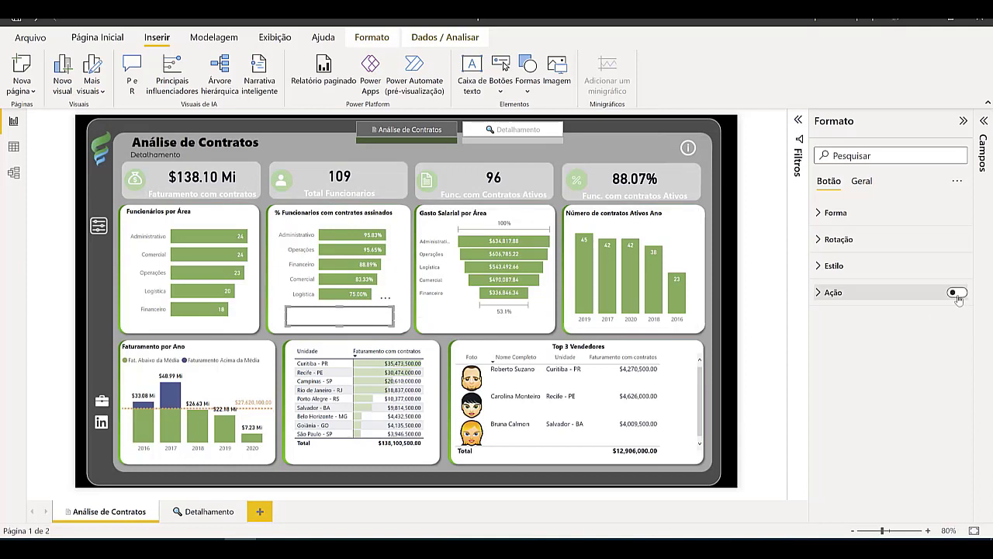
pyautogui.click(885, 293)
pyautogui.click(863, 353)
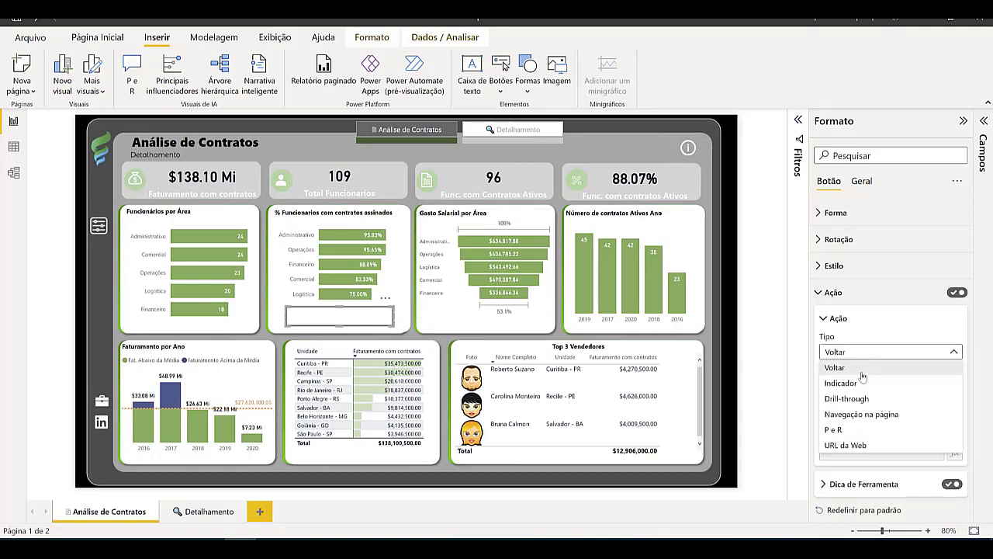
pyautogui.click(845, 399)
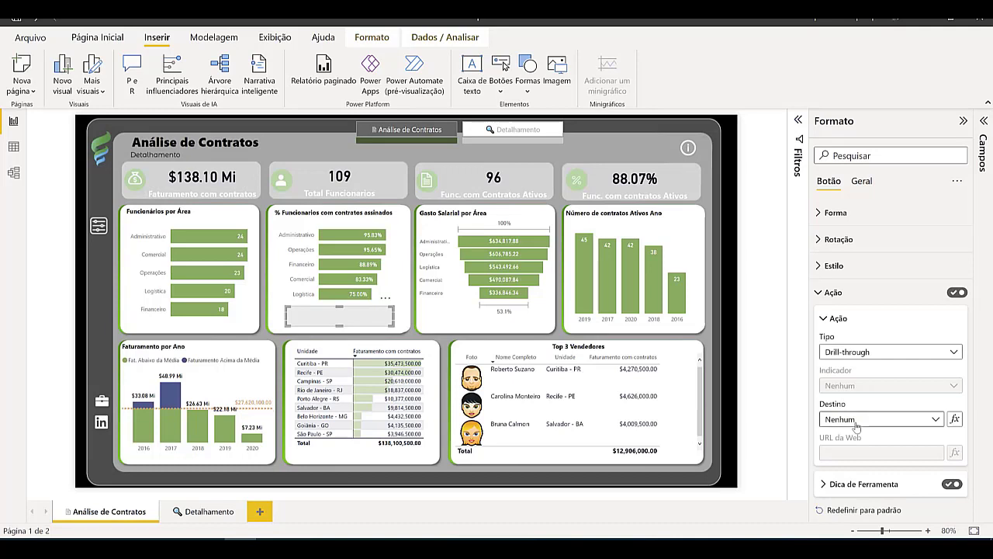
pyautogui.click(870, 452)
pyautogui.click(842, 294)
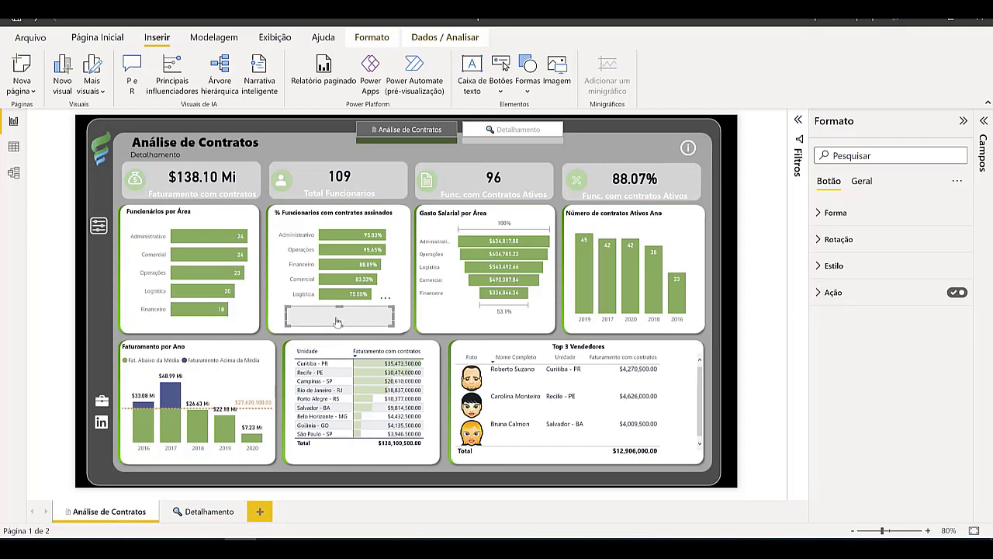
pyautogui.moveTo(337, 321)
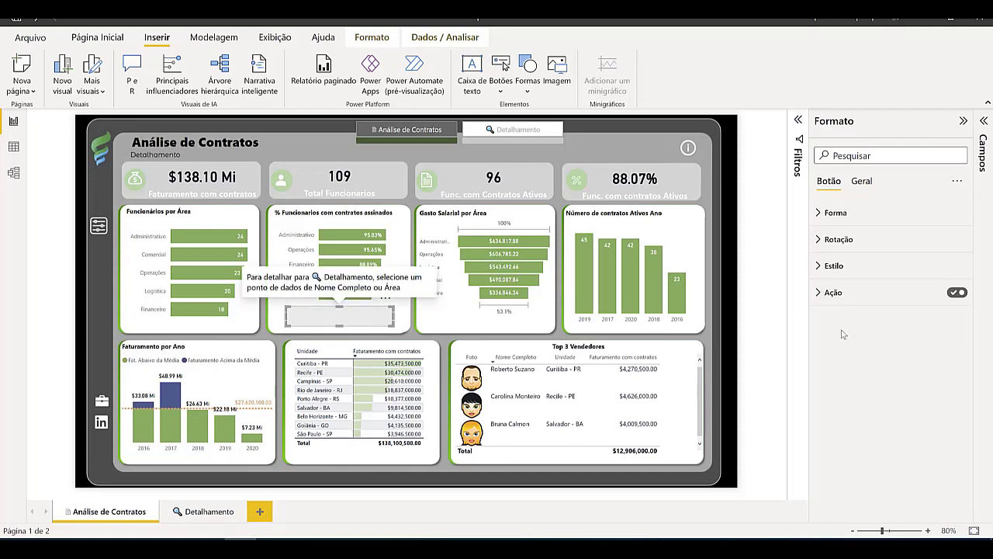
# Set the button's enabled tooltip text to "Ir para a página de detalhamento".
pyautogui.click(838, 293)
pyautogui.scroll(-2, 887, 471)
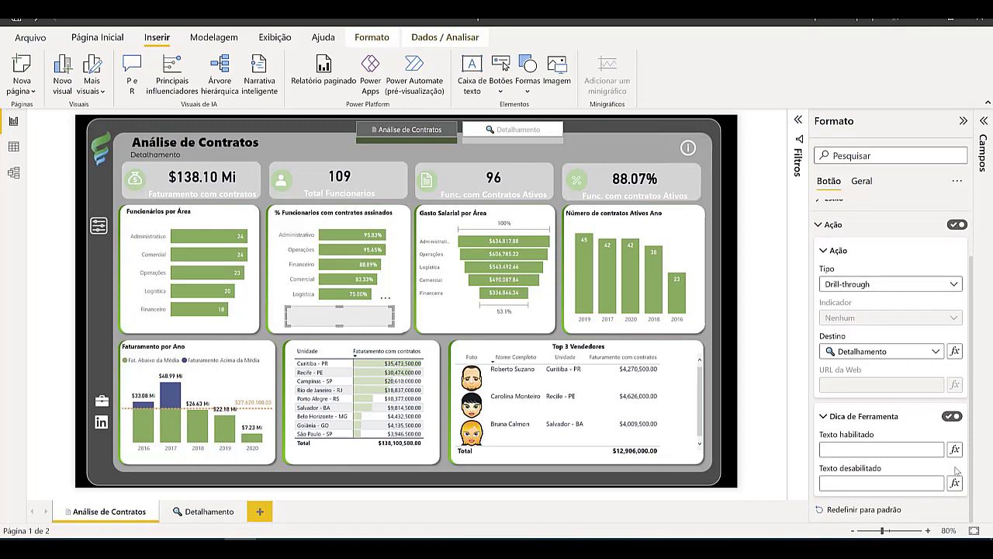
pyautogui.write('Ir para o m')
pyautogui.write('ina de detalhamento')
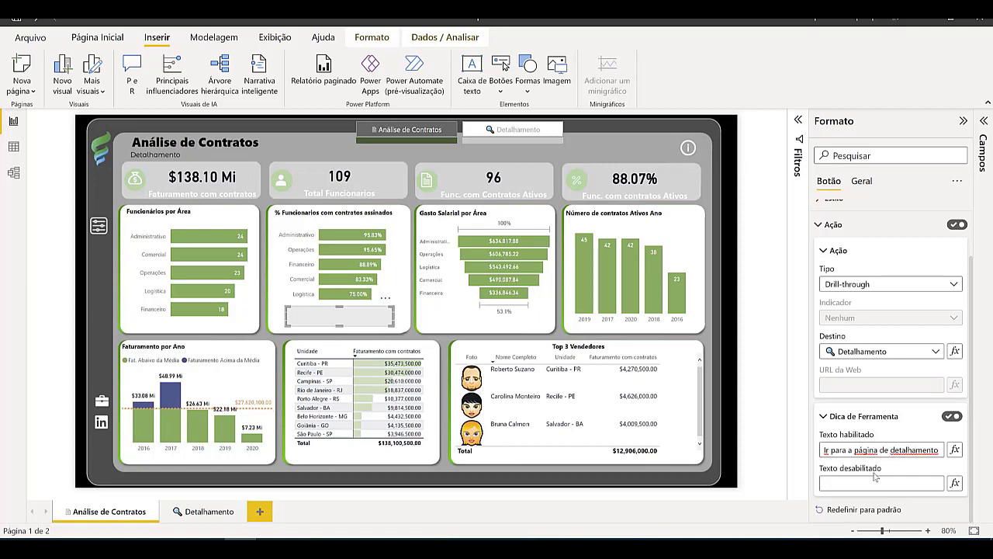
pyautogui.scroll(2, 880, 338)
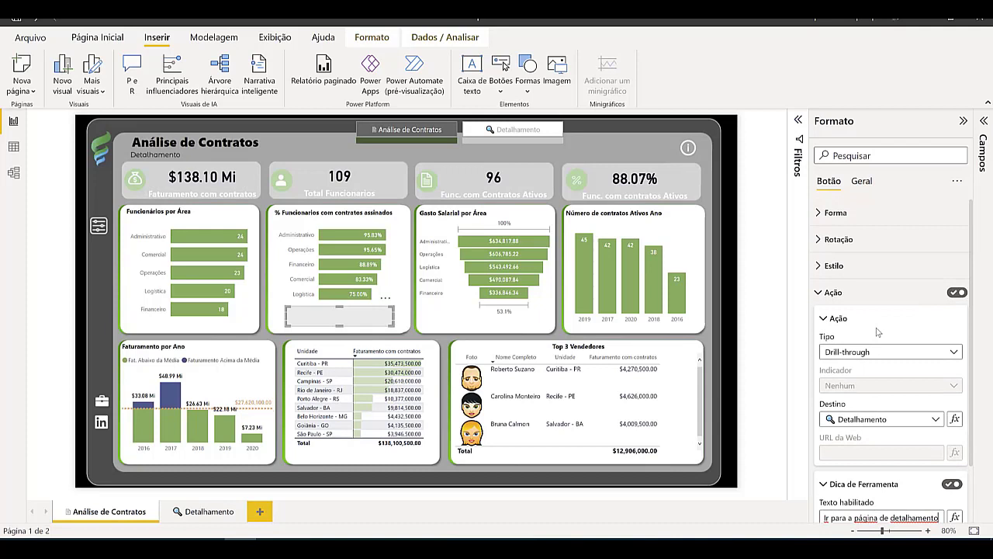
pyautogui.click(852, 294)
# Turn on text for the button's Desabilitado state and set it to "Clique em uma área para mais detalhes".
pyautogui.click(854, 268)
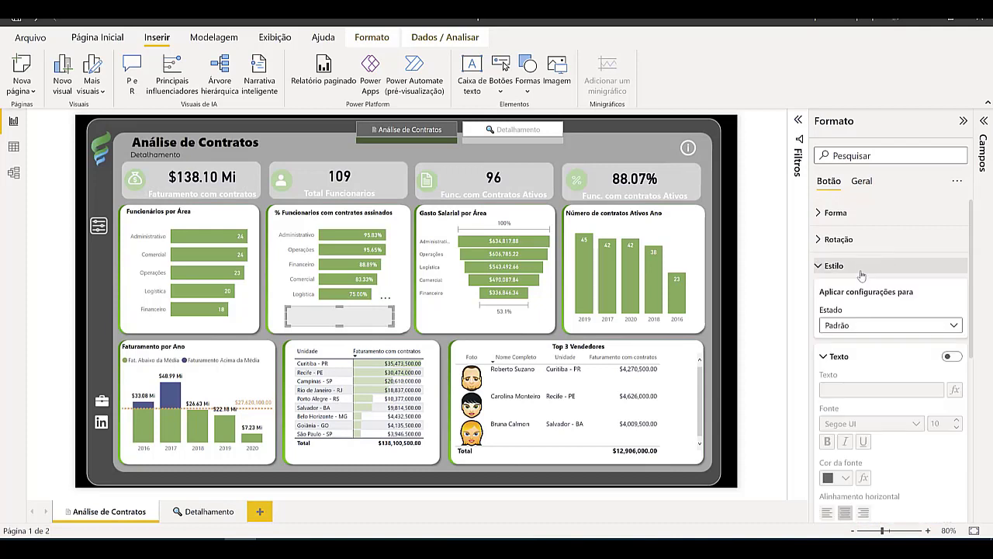
pyautogui.click(852, 326)
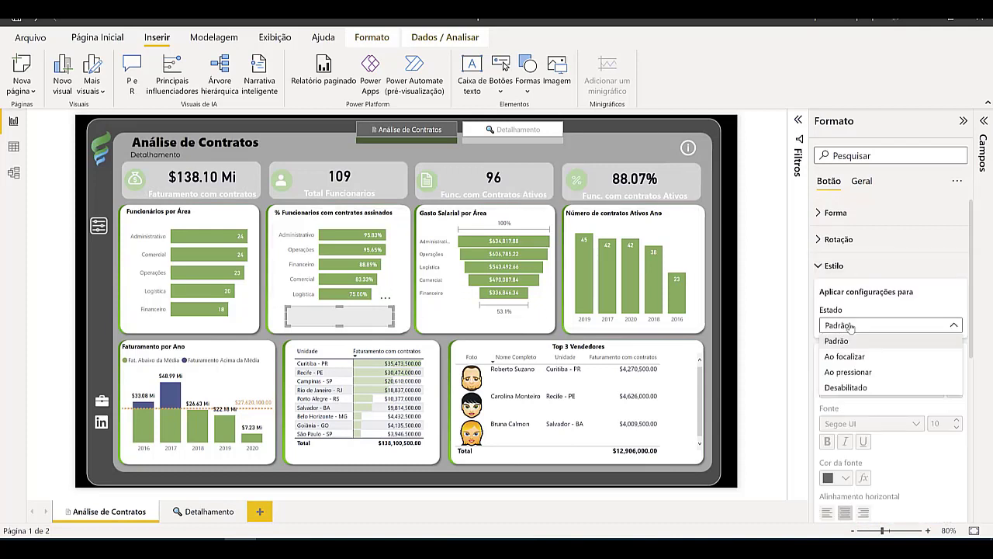
pyautogui.click(870, 389)
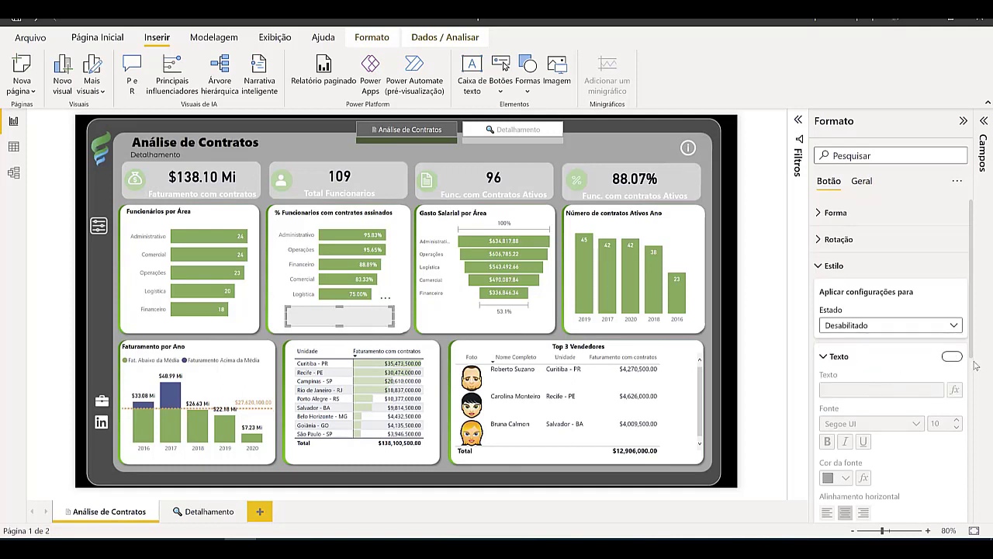
pyautogui.click(952, 356)
pyautogui.click(863, 388)
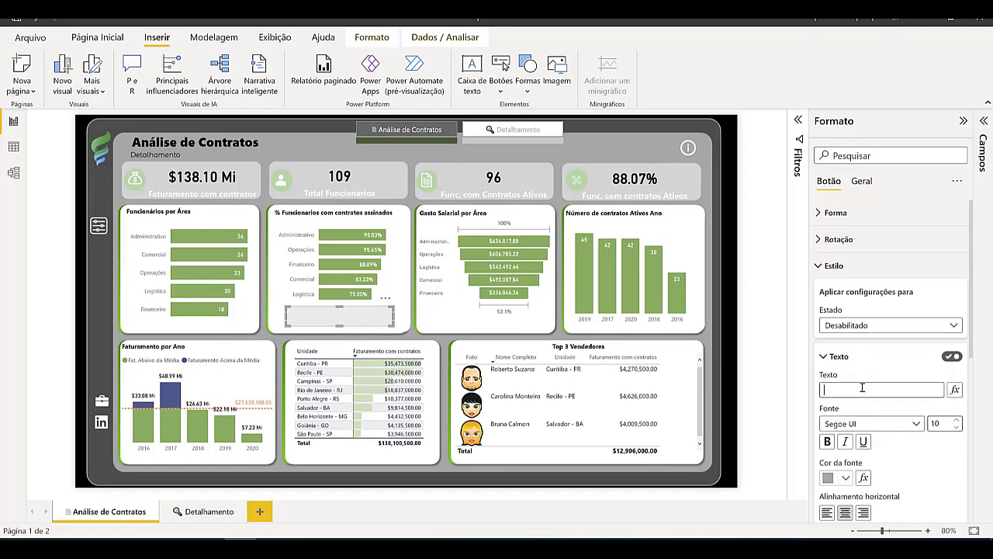
pyautogui.write('Clique')
pyautogui.write(' e, uma')
pyautogui.write(' área ')
pyautogui.write('para mais detalhes')
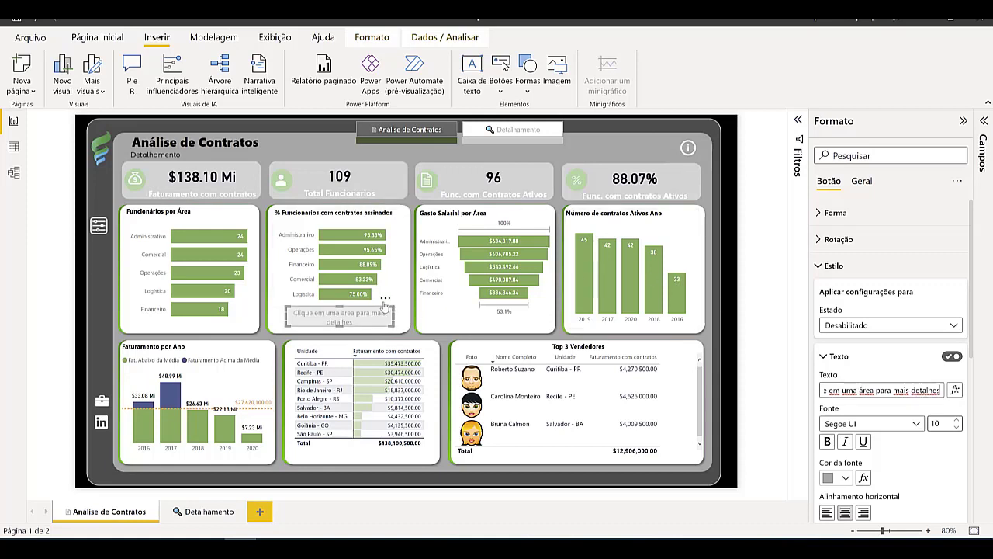
# Widen the button to nearly the chart card's width and prefix its Desabilitado text with the eye in speech bubble emoji.
pyautogui.moveTo(395, 317); pyautogui.dragTo(403, 319)
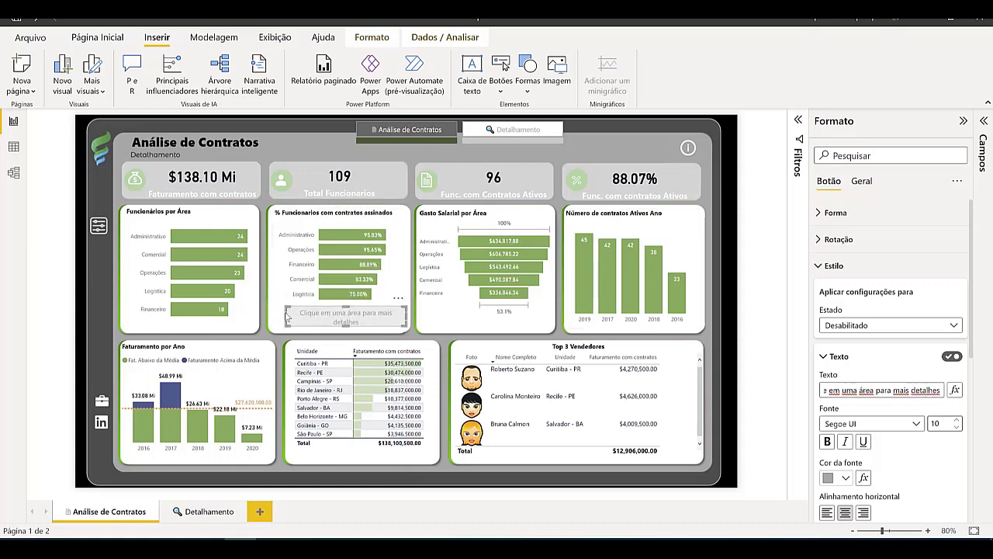
pyautogui.moveTo(284, 317); pyautogui.dragTo(345, 312)
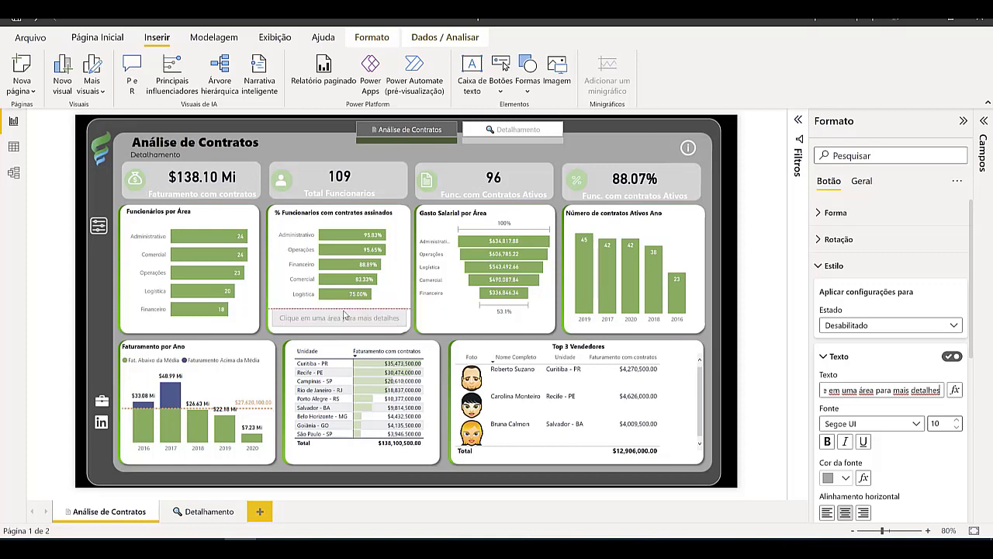
pyautogui.click(848, 390)
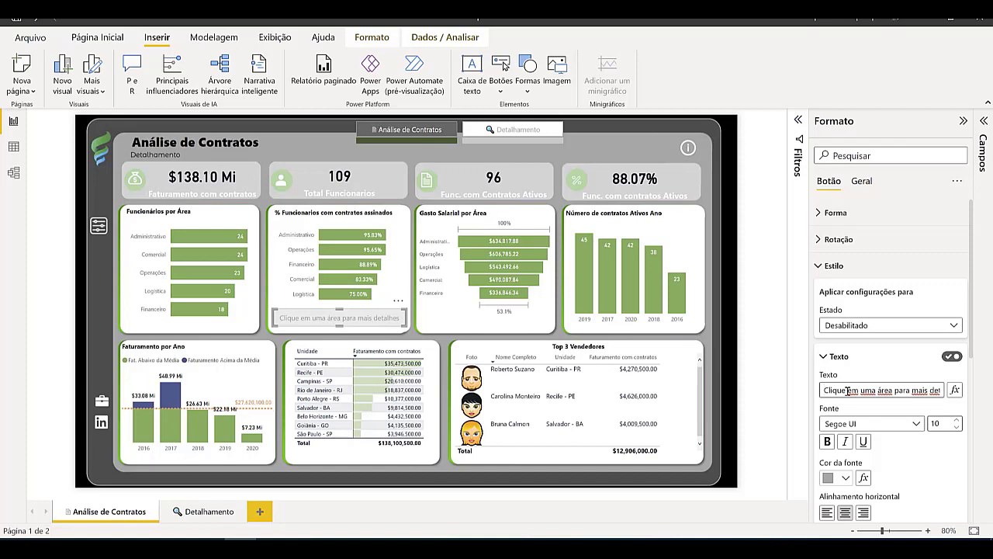
pyautogui.press('super+period')
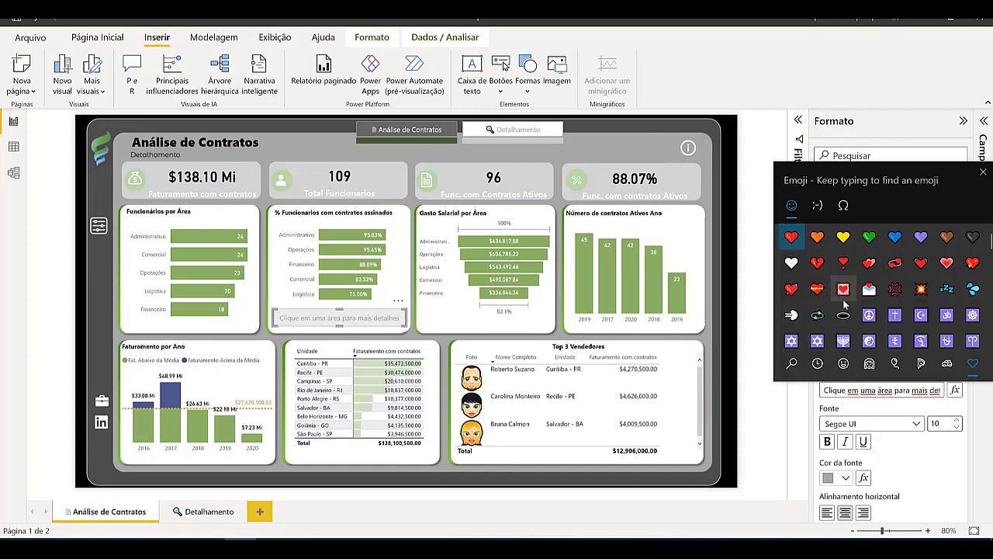
pyautogui.scroll(-5, 928, 316)
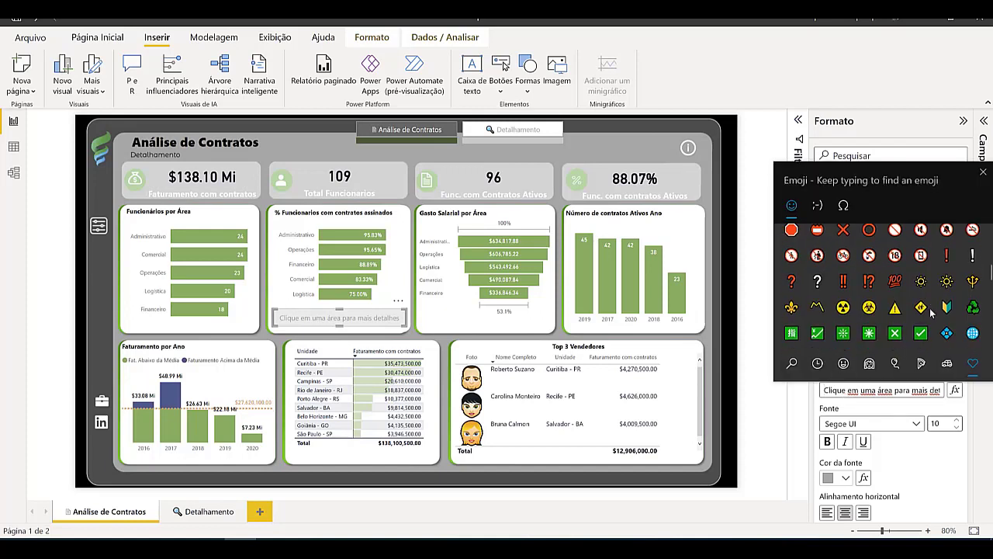
pyautogui.scroll(-8, 930, 308)
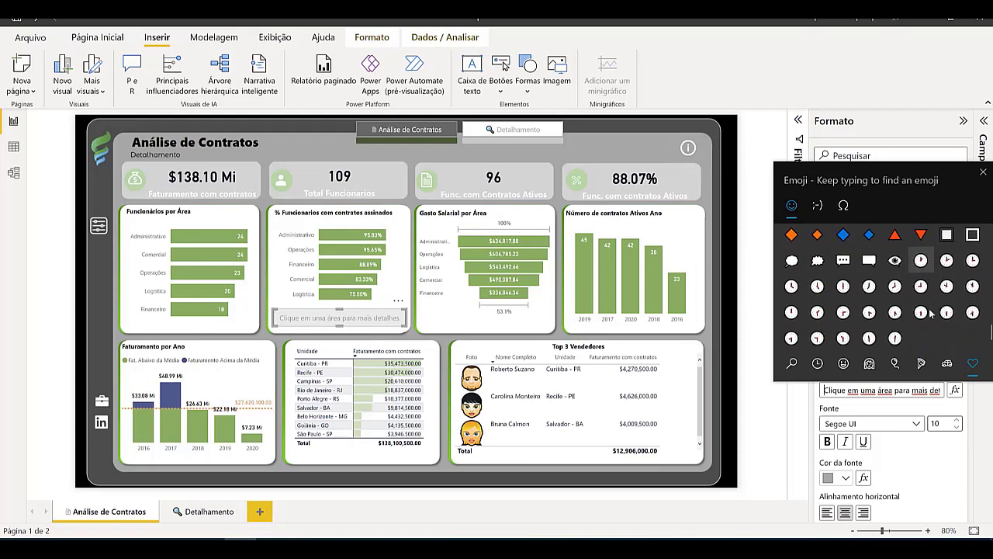
pyautogui.click(898, 262)
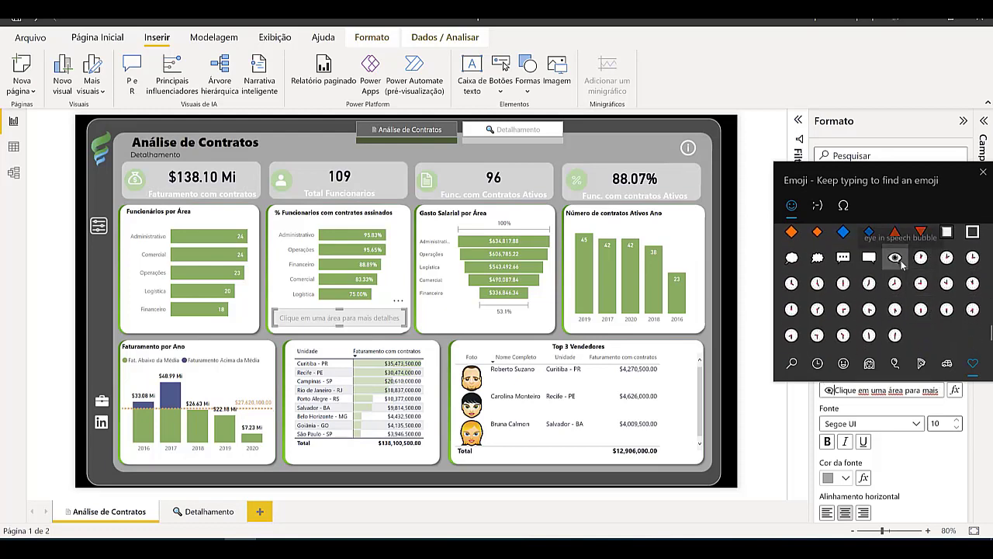
pyautogui.click(837, 392)
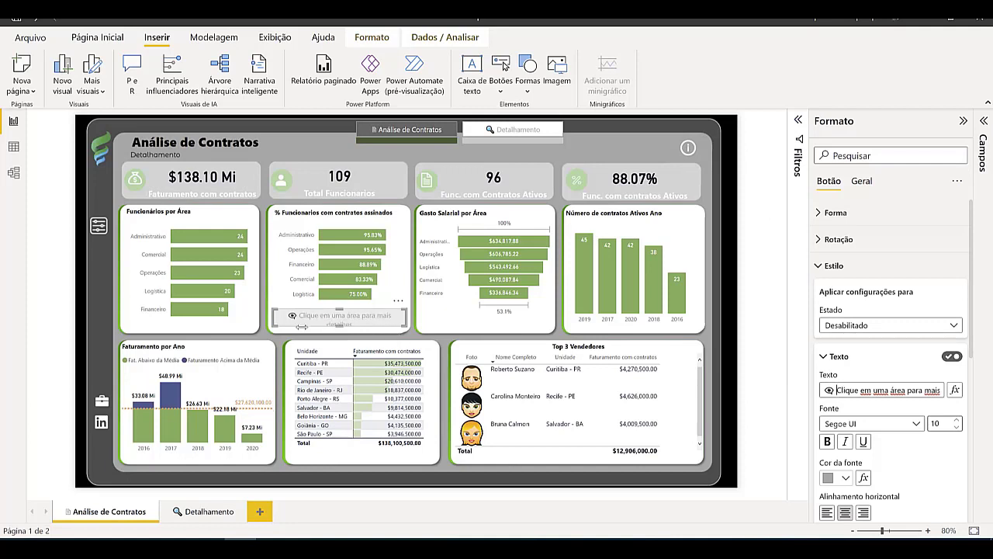
pyautogui.moveTo(340, 322); pyautogui.dragTo(358, 333)
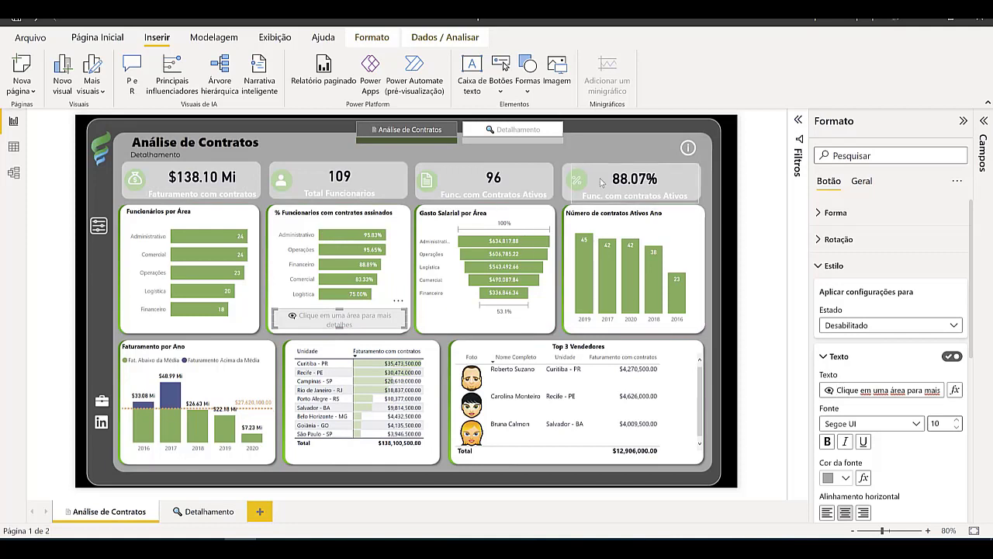
# Set the button's Padrão state text to "🔍 Ir para Detalhamento" and select Administrativo in the % Funcionarios com contratos assinados chart.
pyautogui.click(869, 325)
pyautogui.click(853, 339)
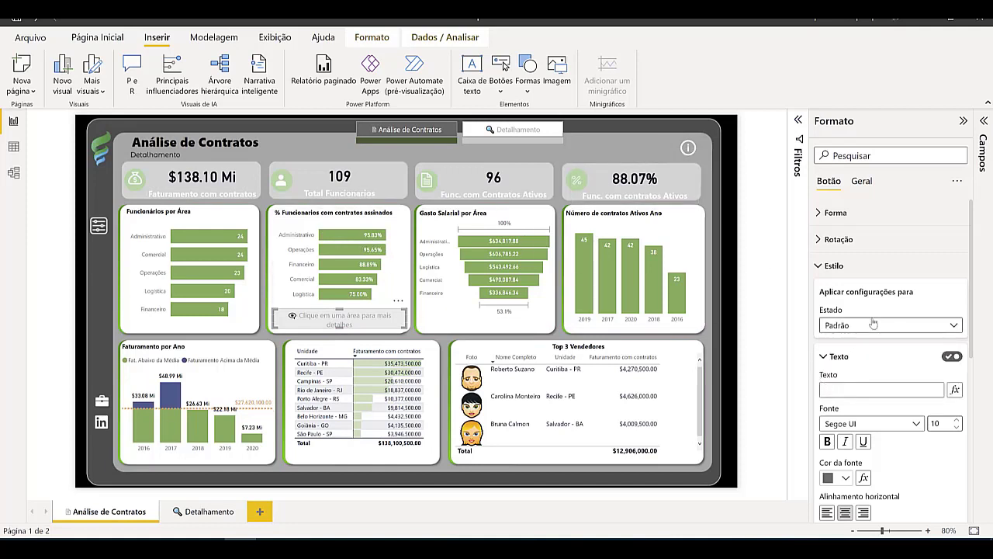
pyautogui.click(837, 386)
pyautogui.write('Ir p')
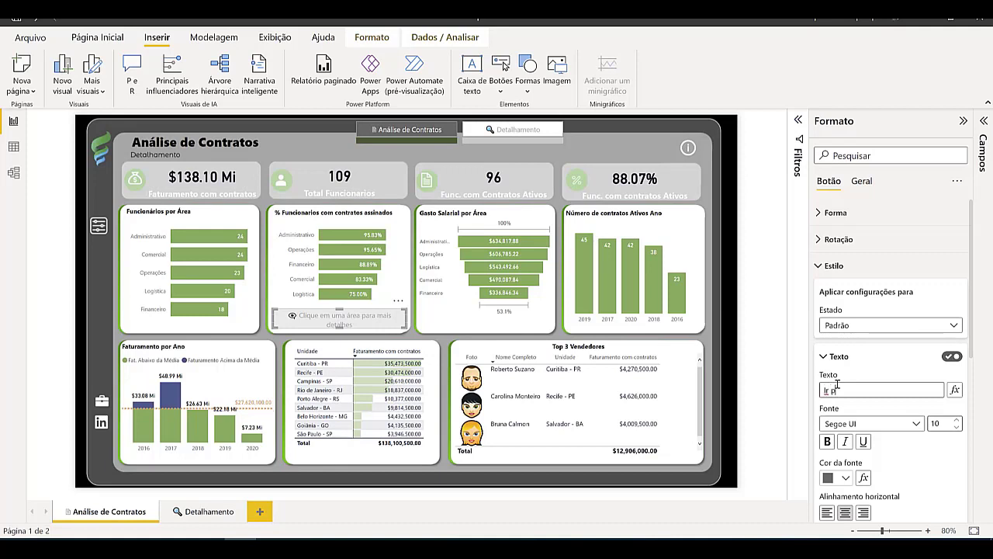
pyautogui.write('ara Detalhamento')
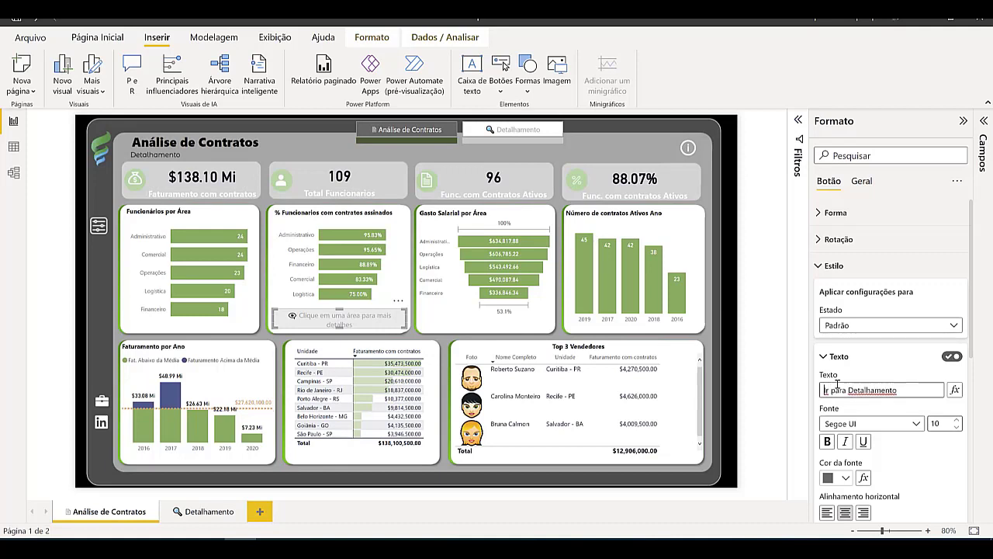
pyautogui.press('super+v')
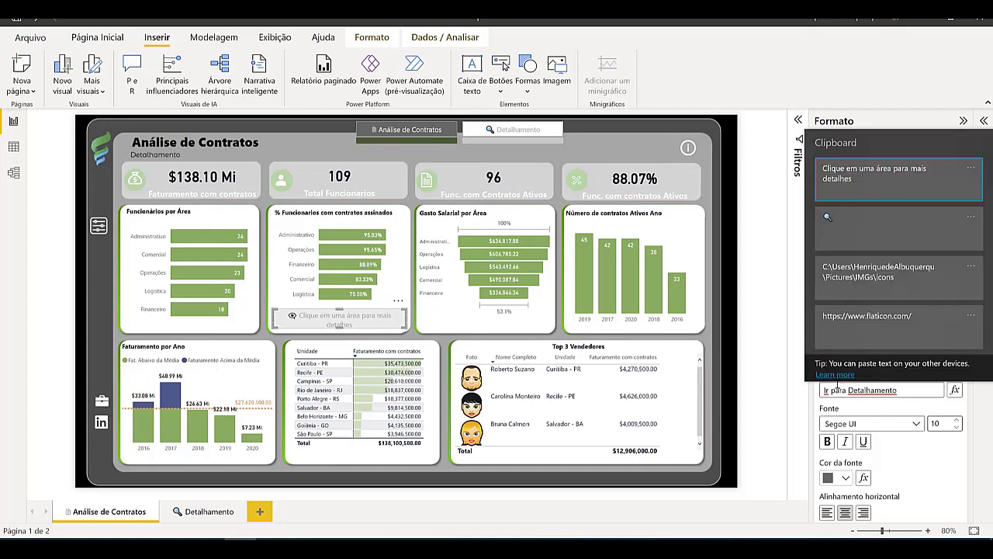
pyautogui.click(883, 247)
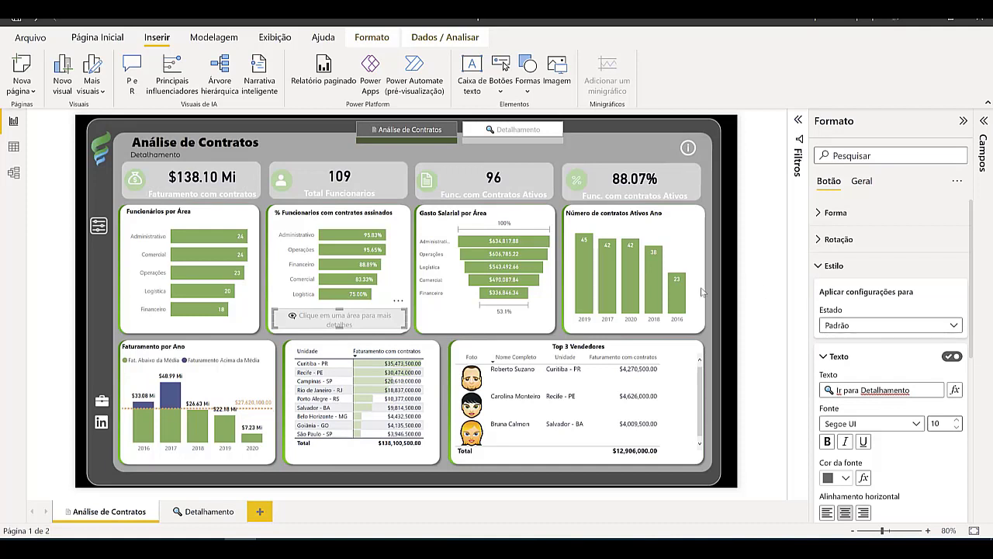
pyautogui.click(338, 239)
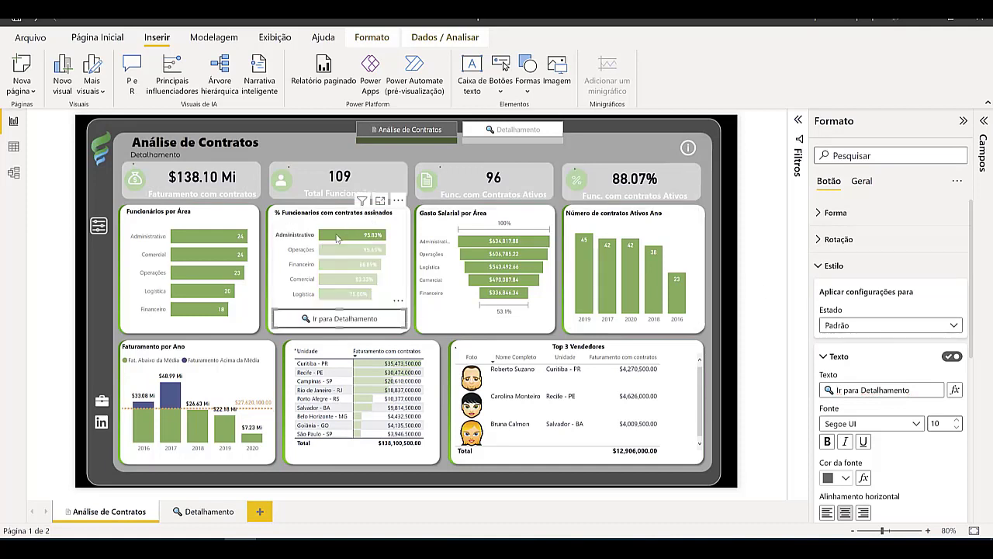